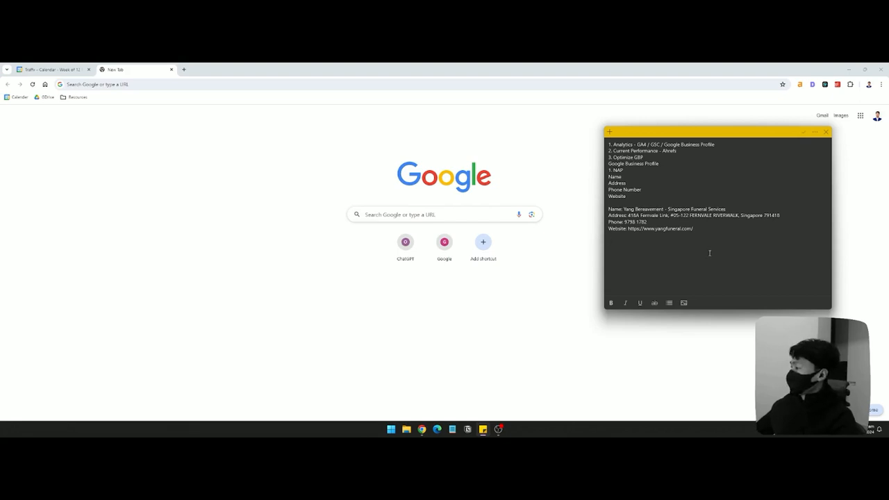
Open Google Business Profile Manager and switch to the other Google account that manages the businesses.
{"action": "left_click", "coordinate": [860, 115]}
{"action": "left_click", "coordinate": [822, 177]}
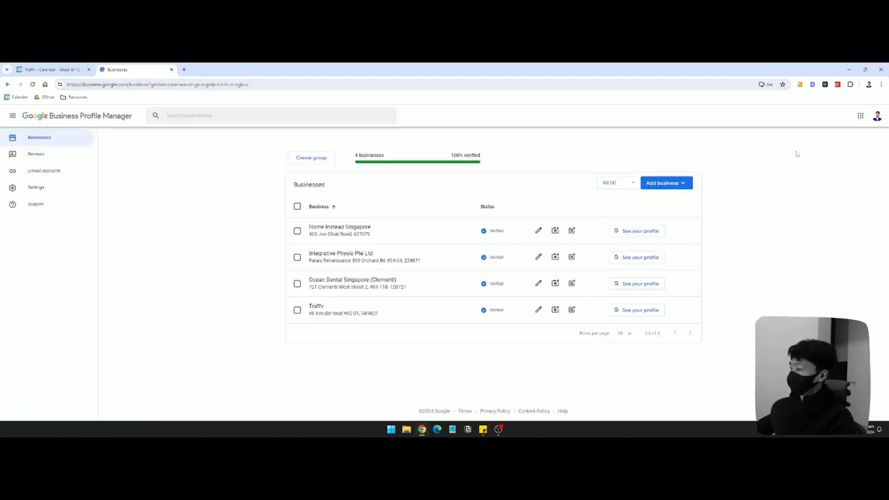
{"action": "left_click", "coordinate": [878, 117]}
{"action": "left_click", "coordinate": [799, 254]}
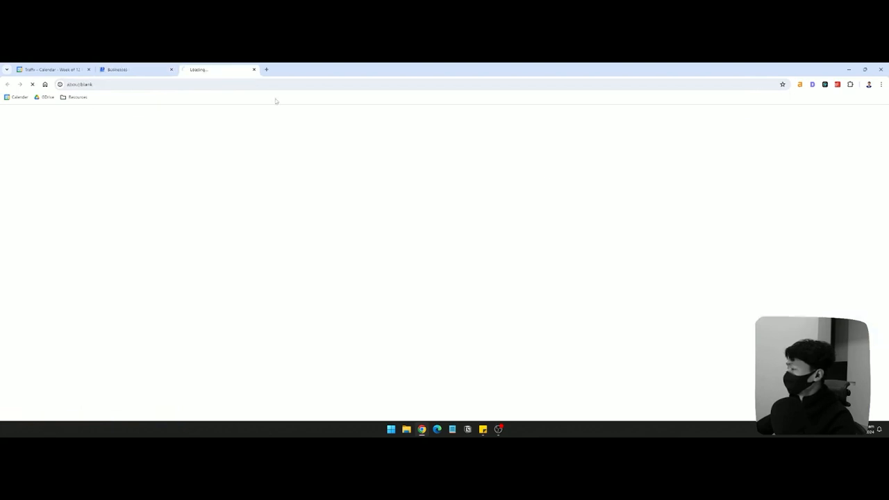
{"action": "left_click", "coordinate": [171, 69]}
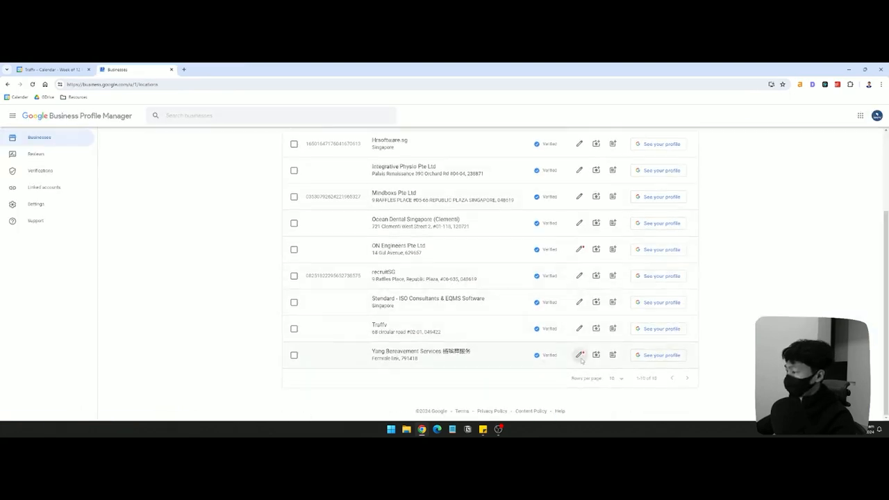
Open the Yang Bereavement Services business and compare its listing with the name, address, phone and website in the sticky note.
{"action": "left_click", "coordinate": [421, 352]}
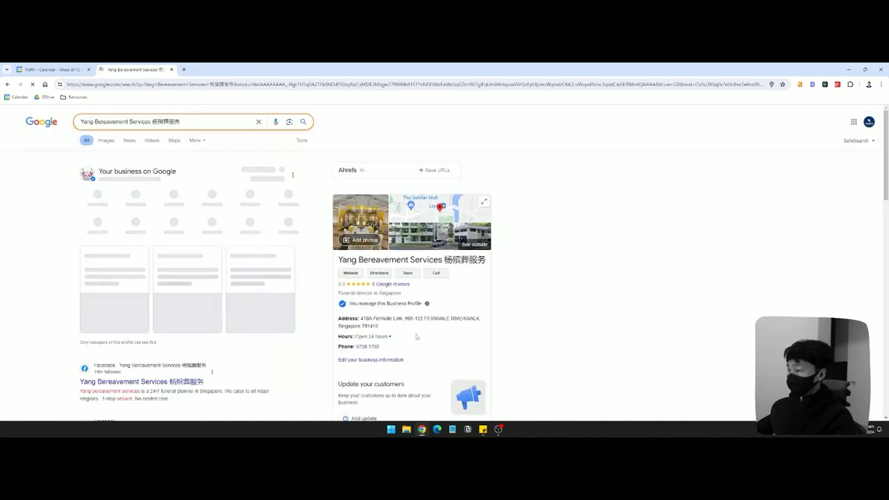
{"action": "left_click", "coordinate": [484, 429]}
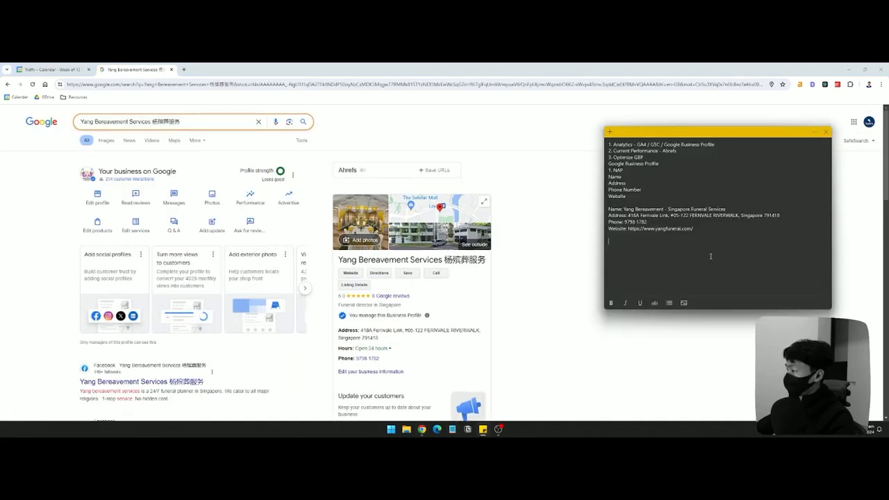
{"action": "scroll", "coordinate": [451, 278], "scroll_direction": "down", "scroll_amount": 2}
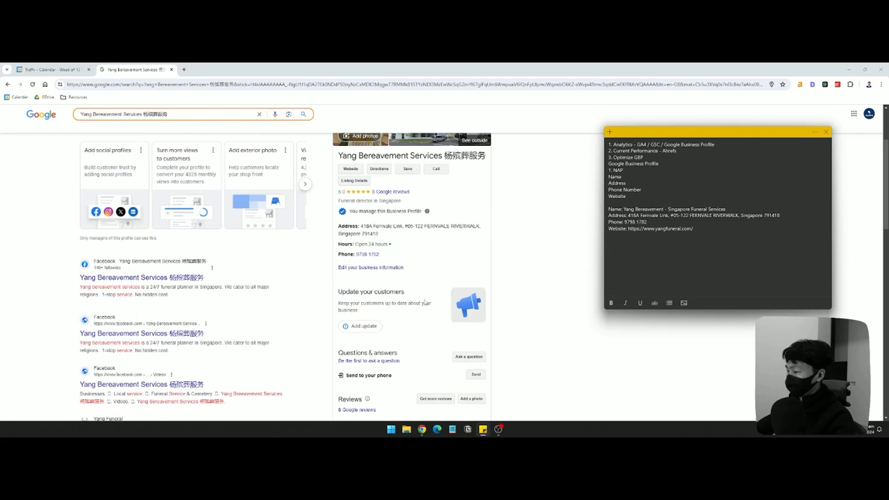
{"action": "scroll", "coordinate": [425, 303], "scroll_direction": "up", "scroll_amount": 1}
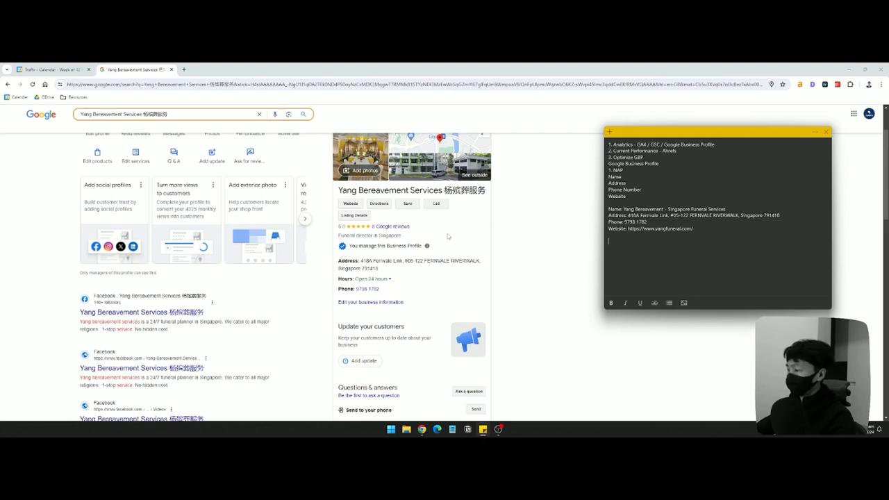
{"action": "scroll", "coordinate": [404, 262], "scroll_direction": "up", "scroll_amount": 1}
{"action": "left_click_drag", "start_coordinate": [707, 209], "coordinate": [706, 216]}
{"action": "left_click", "coordinate": [681, 256]}
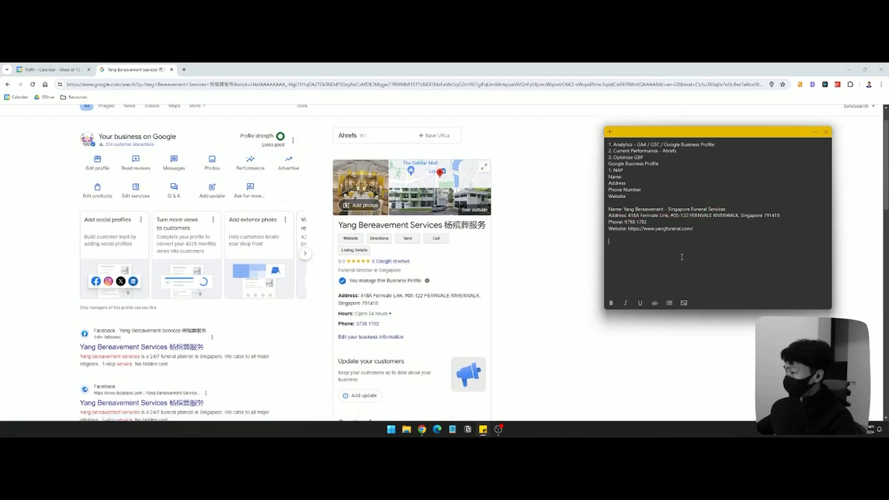
{"action": "scroll", "coordinate": [449, 284], "scroll_direction": "up", "scroll_amount": 1}
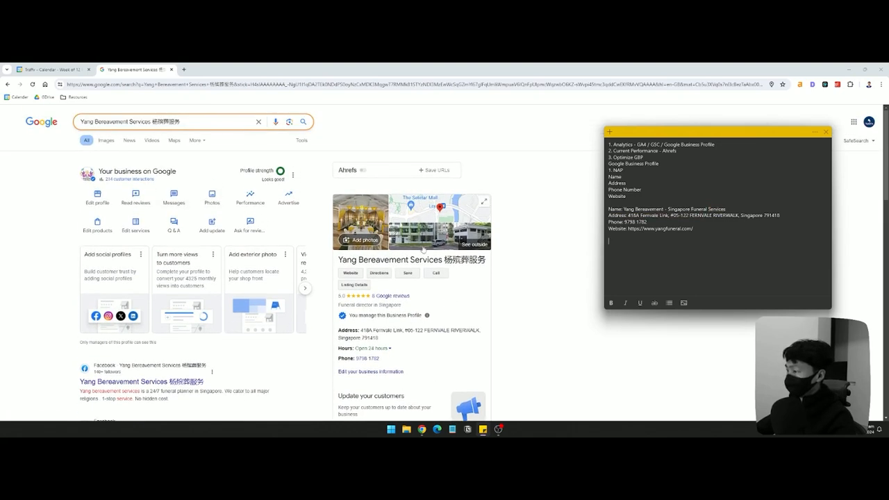
Change the profile's business name to "Yang Bereavement - Singapore Funeral Services", copied from the sticky note, and save it.
{"action": "left_click", "coordinate": [98, 202]}
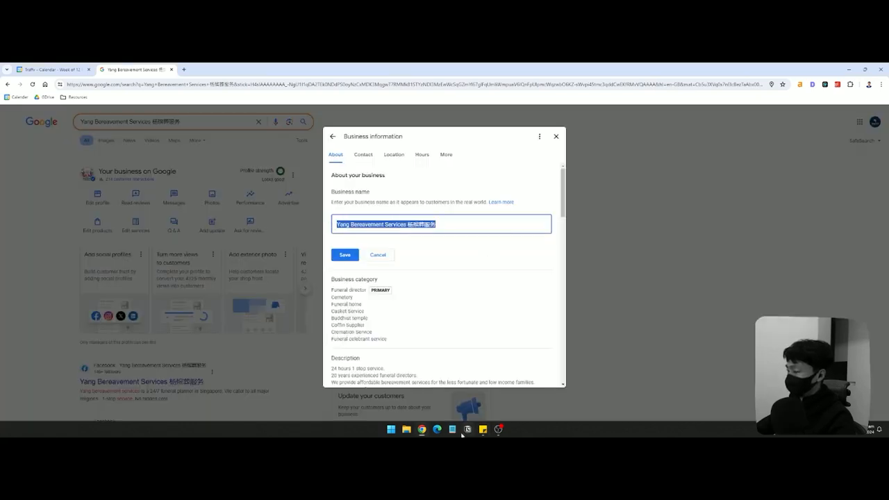
{"action": "left_click", "coordinate": [483, 431]}
{"action": "left_click_drag", "start_coordinate": [623, 209], "coordinate": [652, 209]}
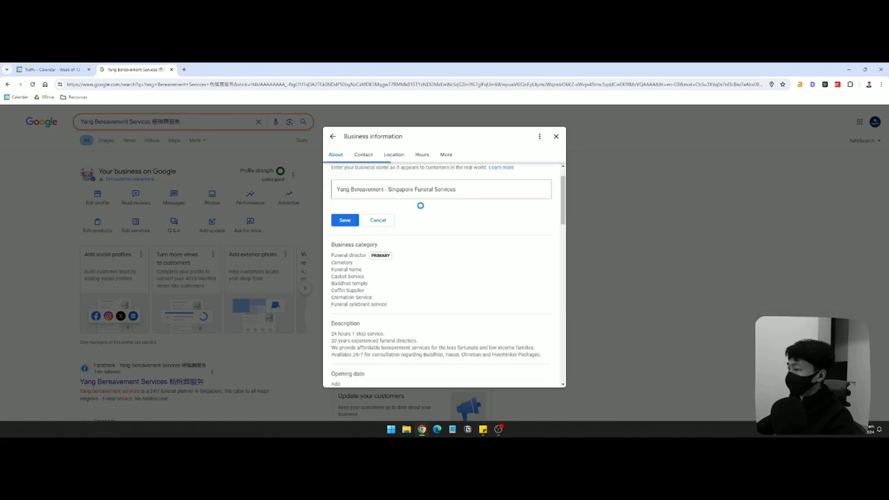
{"action": "scroll", "coordinate": [485, 306], "scroll_direction": "down", "scroll_amount": 3}
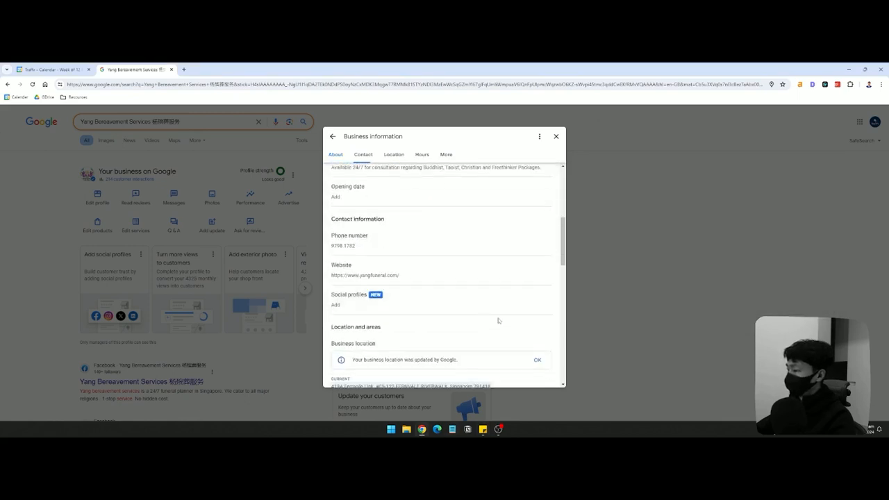
{"action": "scroll", "coordinate": [445, 277], "scroll_direction": "up", "scroll_amount": 5}
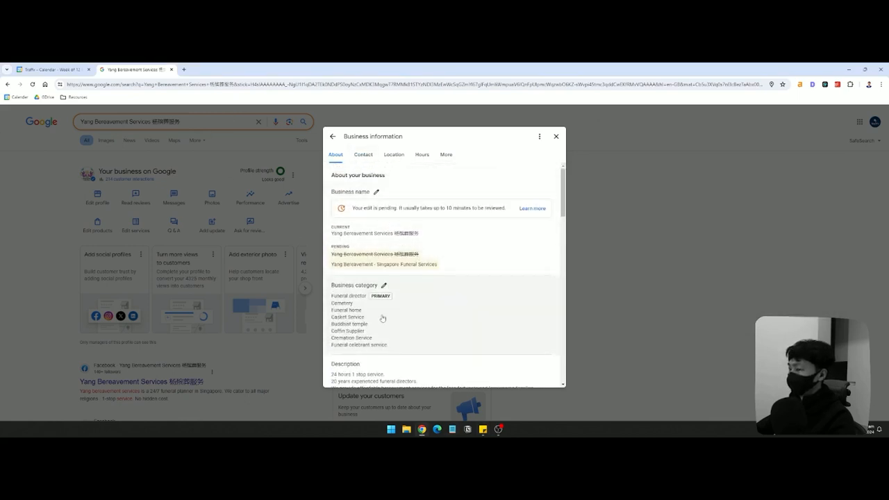
Open the business category for editing and review the primary and additional categories.
{"action": "left_click", "coordinate": [380, 296]}
{"action": "scroll", "coordinate": [479, 301], "scroll_direction": "down", "scroll_amount": 5}
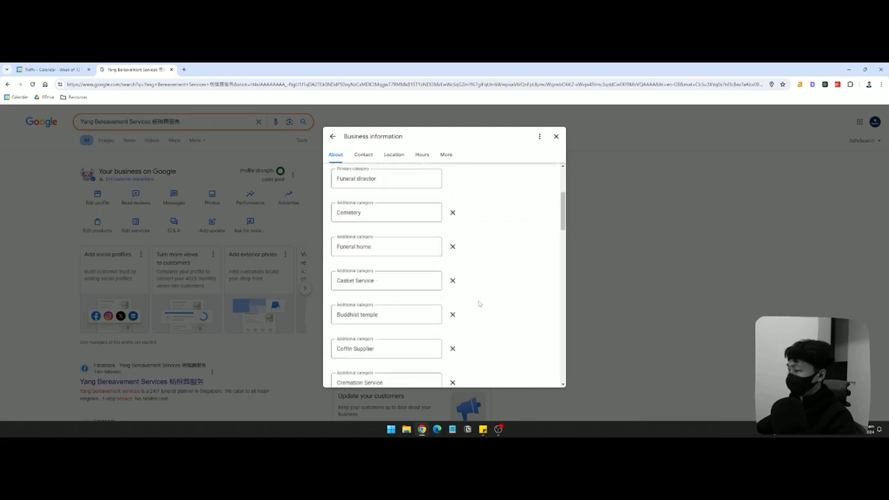
{"action": "scroll", "coordinate": [472, 299], "scroll_direction": "up", "scroll_amount": 5}
{"action": "scroll", "coordinate": [460, 329], "scroll_direction": "down", "scroll_amount": 2}
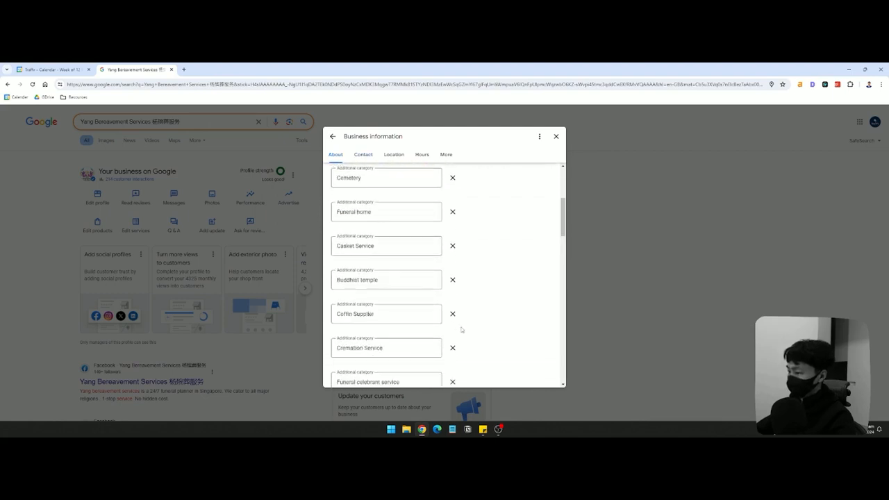
{"action": "scroll", "coordinate": [461, 329], "scroll_direction": "up", "scroll_amount": 2}
{"action": "scroll", "coordinate": [461, 329], "scroll_direction": "up", "scroll_amount": 1}
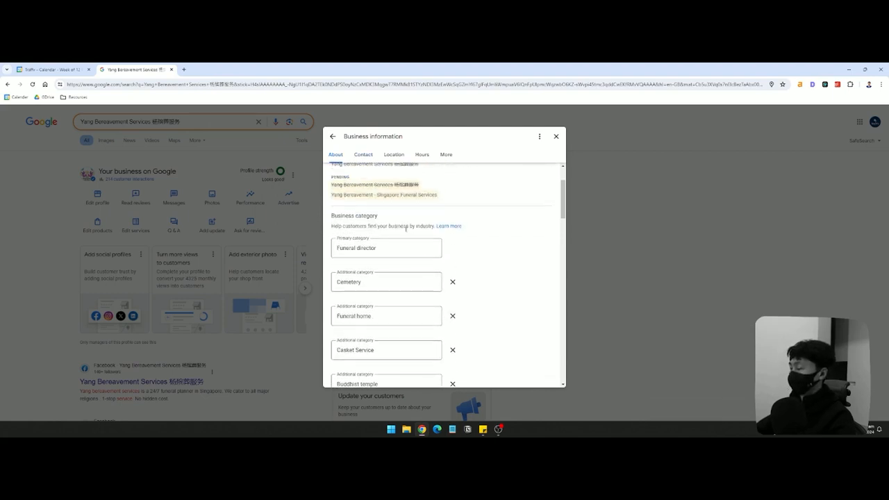
{"action": "scroll", "coordinate": [476, 248], "scroll_direction": "down", "scroll_amount": 4}
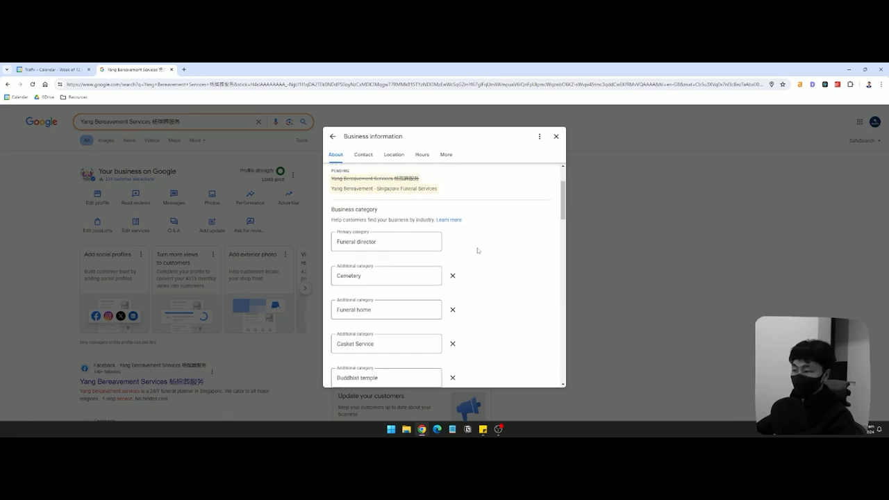
{"action": "left_click_drag", "start_coordinate": [405, 279], "coordinate": [355, 278]}
{"action": "left_click", "coordinate": [400, 211]}
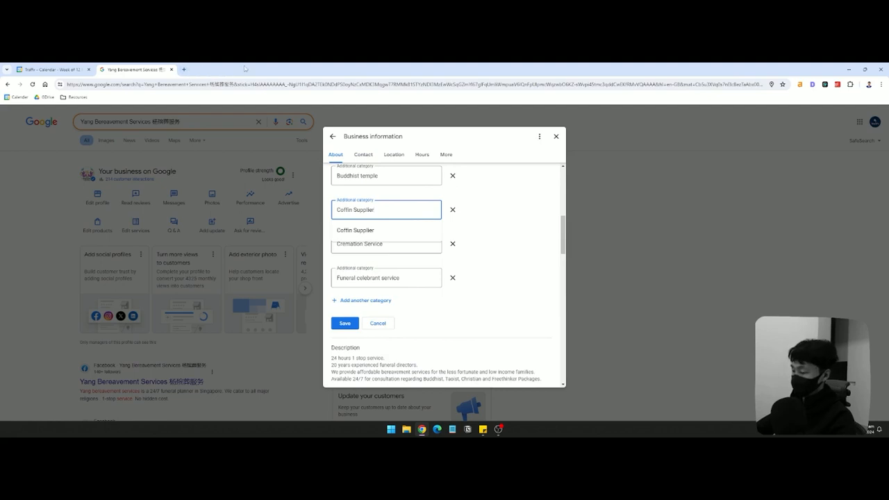
Search Google for "funeral services", starting in an Incognito window, and open the Ang Brothers listing from the local results.
{"action": "key", "text": "ctrl+shift+n"}
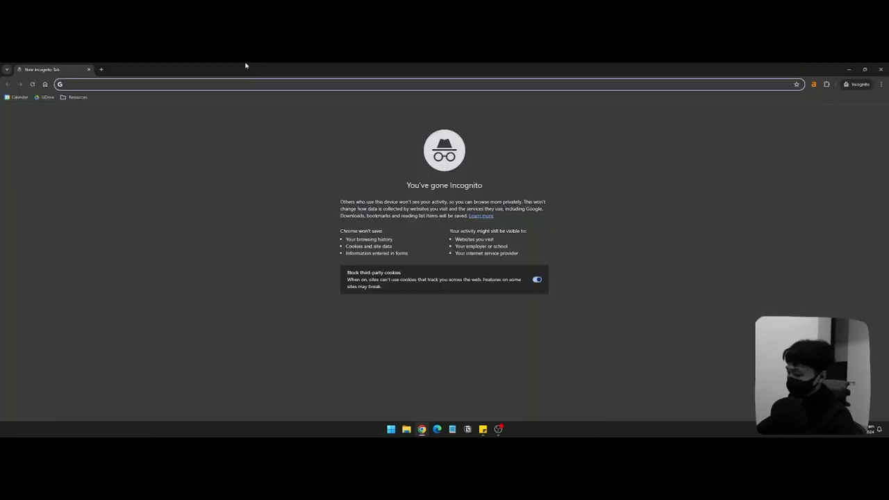
{"action": "type", "text": "funeral services"}
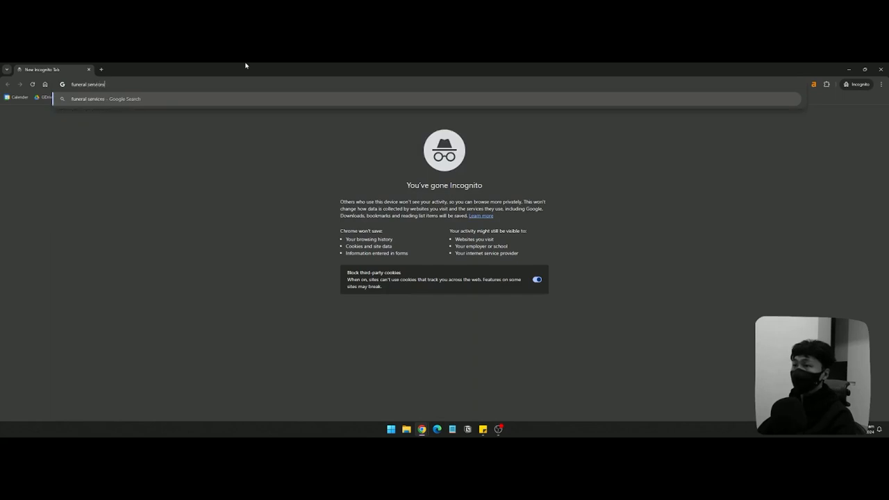
{"action": "key", "text": "Return"}
{"action": "scroll", "coordinate": [219, 244], "scroll_direction": "down", "scroll_amount": 3}
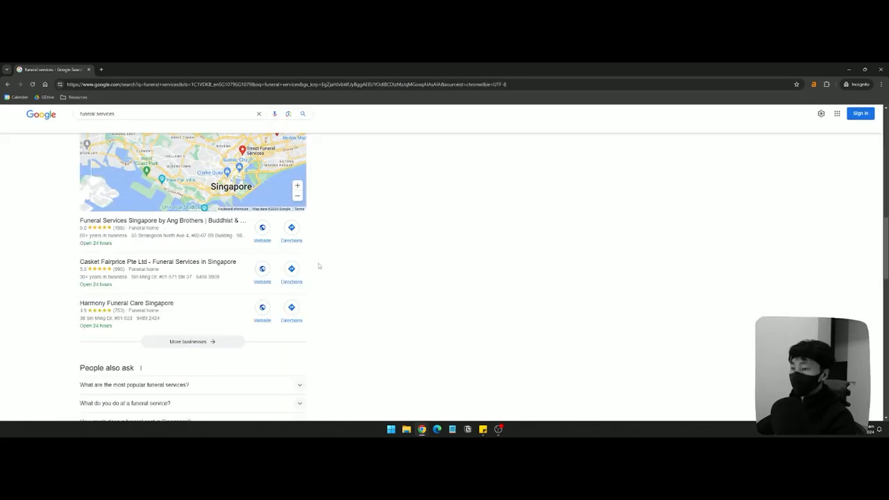
{"action": "left_click", "coordinate": [221, 242]}
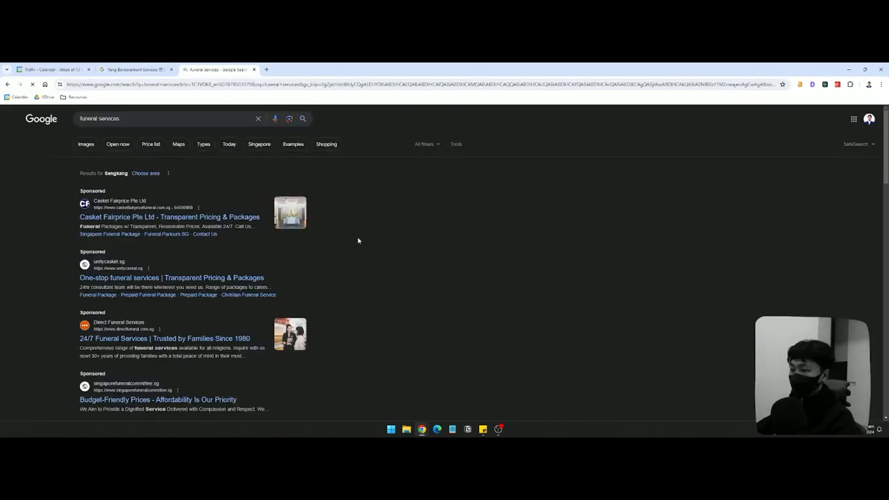
{"action": "scroll", "coordinate": [357, 241], "scroll_direction": "down", "scroll_amount": 5}
Examine the Ang Brothers listing and the browser's extension options for a local SEO tool that works on this page.
{"action": "left_click", "coordinate": [850, 84]}
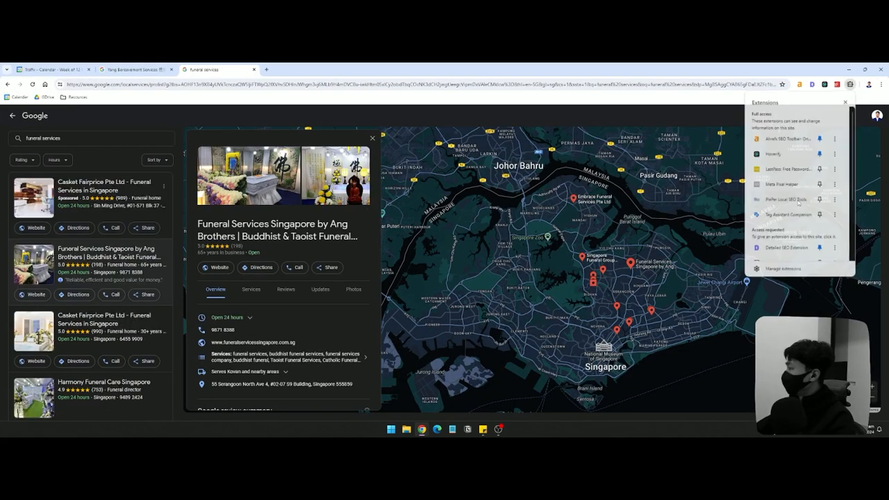
{"action": "left_click", "coordinate": [541, 251]}
{"action": "scroll", "coordinate": [542, 250], "scroll_direction": "down", "scroll_amount": 2}
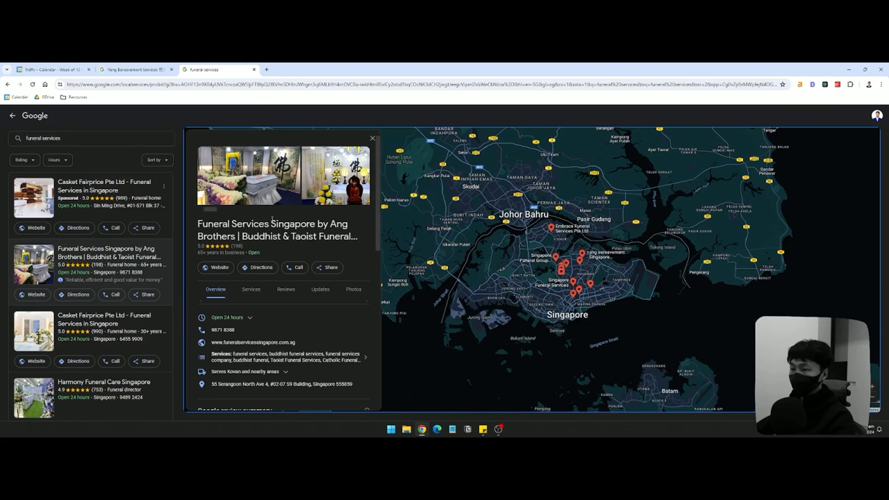
{"action": "scroll", "coordinate": [352, 283], "scroll_direction": "down", "scroll_amount": 5}
{"action": "scroll", "coordinate": [350, 288], "scroll_direction": "up", "scroll_amount": 5}
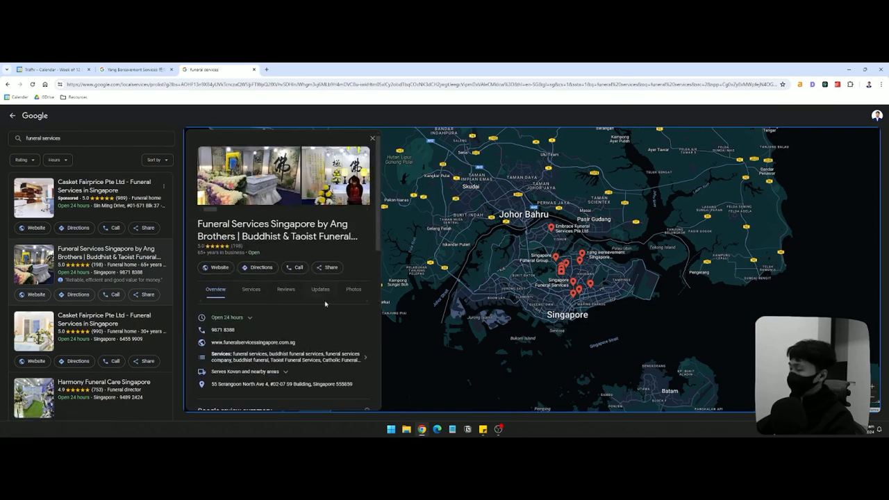
{"action": "left_click", "coordinate": [311, 326]}
{"action": "right_click", "coordinate": [328, 231]}
{"action": "scroll", "coordinate": [384, 333], "scroll_direction": "down", "scroll_amount": 3}
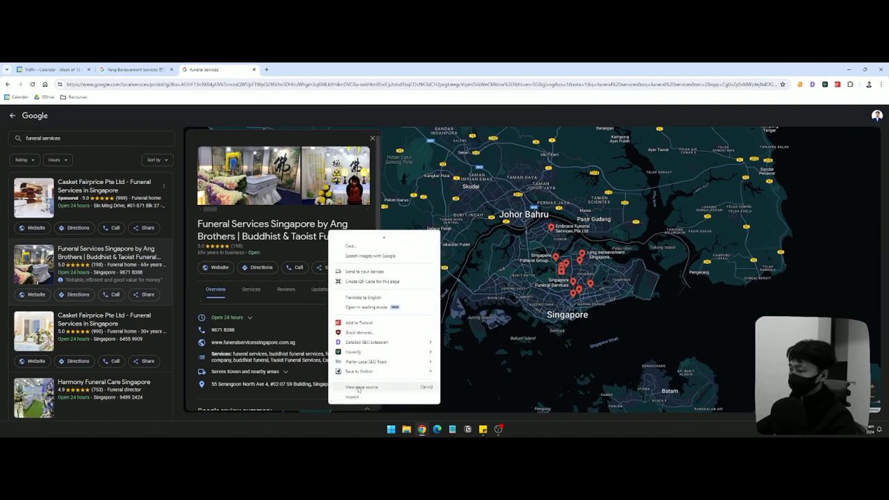
{"action": "left_click", "coordinate": [210, 249]}
Copy the Ang Brothers business name from the listing and search Google for it in a new tab.
{"action": "left_click_drag", "start_coordinate": [198, 223], "coordinate": [354, 238]}
{"action": "key", "text": "ctrl+c"}
{"action": "right_click", "coordinate": [36, 116]}
{"action": "left_click", "coordinate": [59, 122]}
{"action": "left_click", "coordinate": [299, 70]}
{"action": "key", "text": "ctrl+v"}
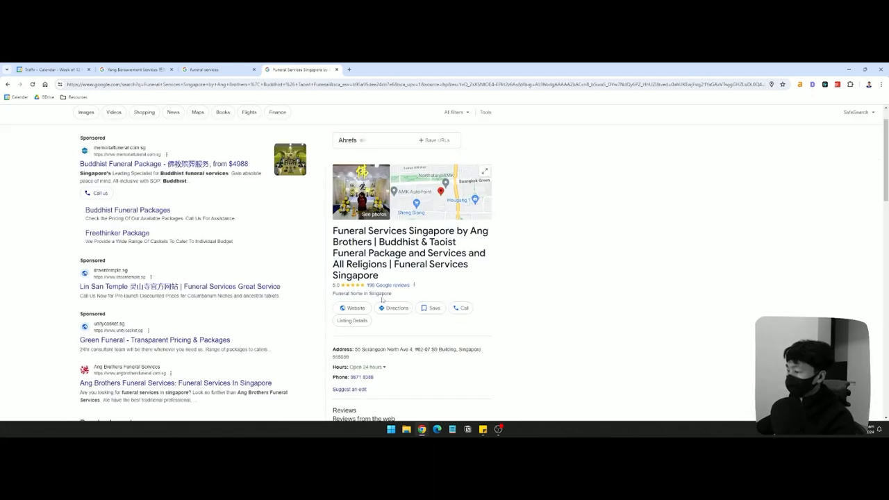
Show the listing details of the Ang Brothers business to see all its categories.
{"action": "left_click_drag", "start_coordinate": [334, 292], "coordinate": [387, 298]}
{"action": "left_click", "coordinate": [384, 298]}
{"action": "scroll", "coordinate": [396, 292], "scroll_direction": "down", "scroll_amount": 2}
{"action": "left_click", "coordinate": [352, 251]}
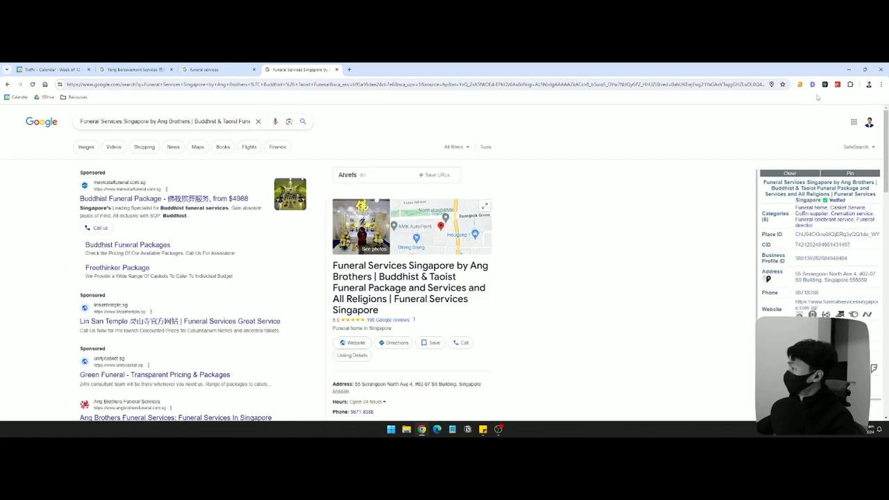
Check the installed browser extensions for the local SEO tools that provide the competitor's listing details.
{"action": "left_click", "coordinate": [850, 84]}
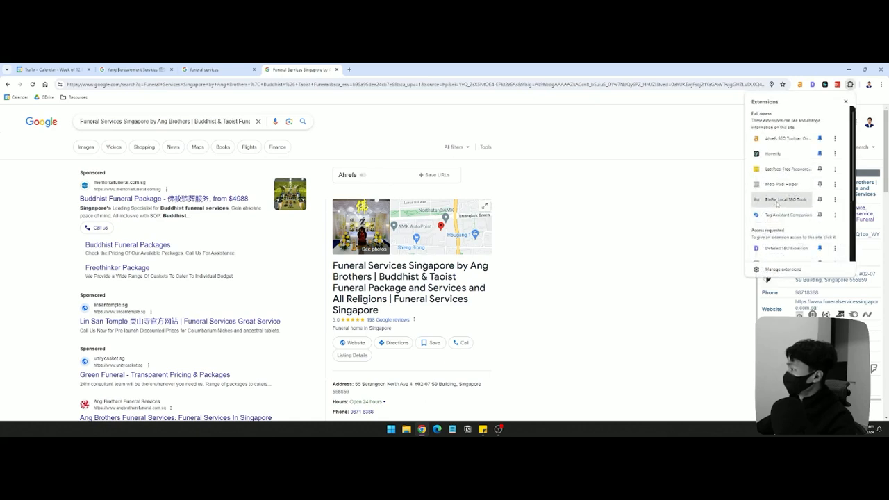
{"action": "left_click", "coordinate": [393, 336]}
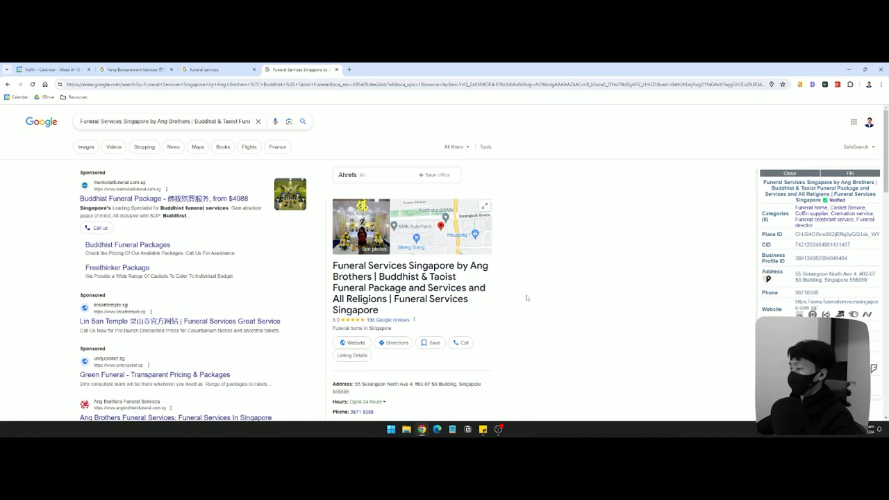
{"action": "left_click_drag", "start_coordinate": [333, 265], "coordinate": [448, 288]}
{"action": "left_click", "coordinate": [384, 257]}
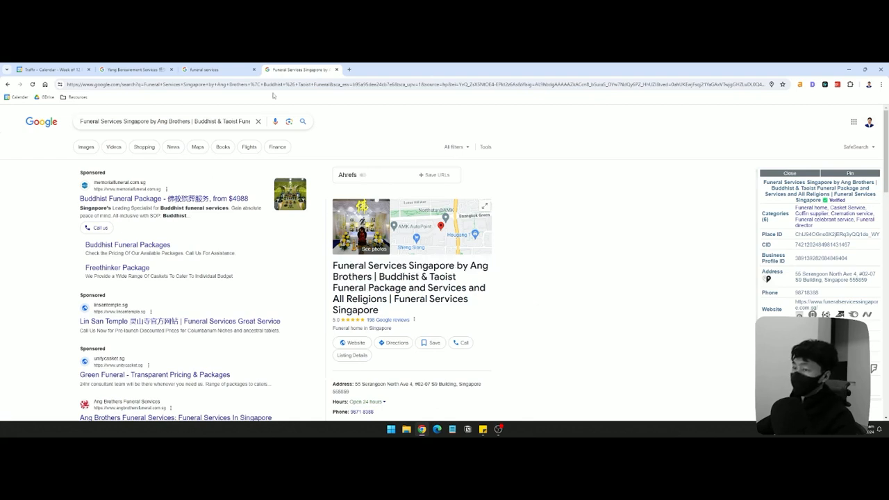
Open Google in a new tab and look up "google maps".
{"action": "right_click", "coordinate": [53, 125]}
{"action": "left_click", "coordinate": [70, 132]}
{"action": "left_click", "coordinate": [378, 74]}
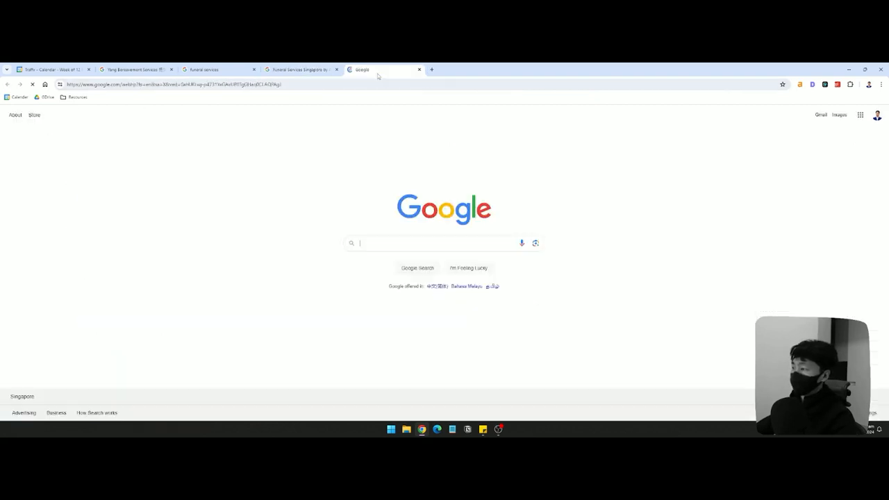
{"action": "type", "text": "google maps"}
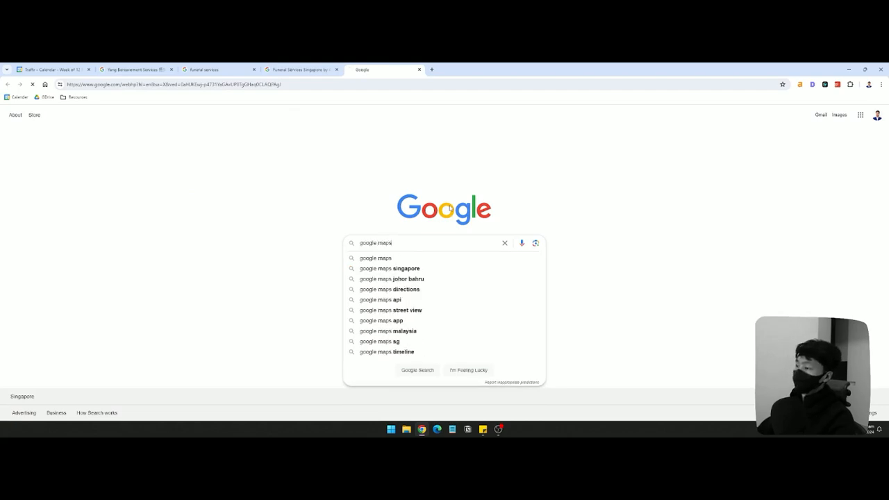
{"action": "key", "text": "Return"}
Copy the full Ang Brothers business name from its search listing and search for it in Google Maps.
{"action": "left_click", "coordinate": [324, 74]}
{"action": "left_click_drag", "start_coordinate": [333, 265], "coordinate": [385, 310]}
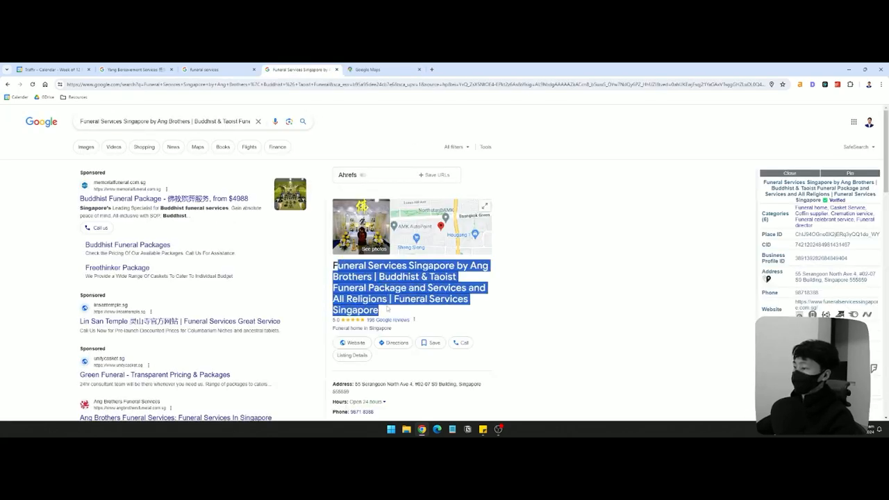
{"action": "key", "text": "ctrl+c"}
{"action": "left_click", "coordinate": [387, 310]}
{"action": "left_click", "coordinate": [378, 70]}
{"action": "left_click", "coordinate": [52, 117]}
{"action": "key", "text": "ctrl+v"}
{"action": "key", "text": "Return"}
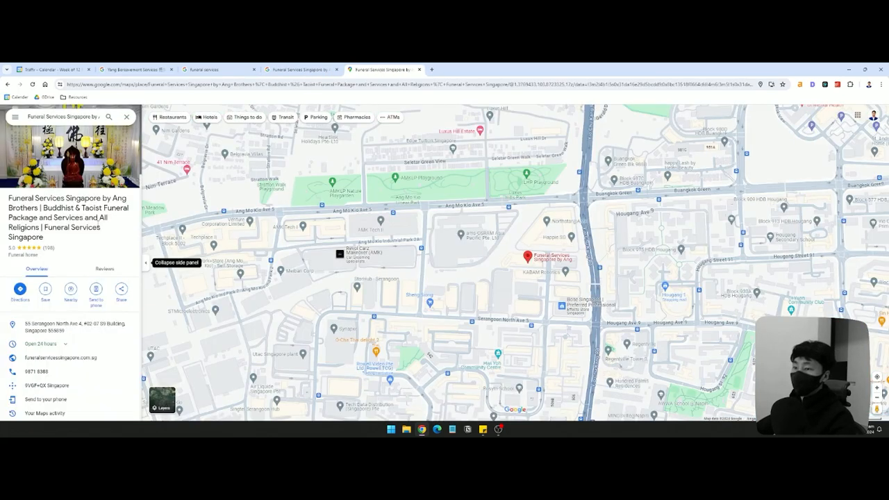
{"action": "right_click", "coordinate": [96, 223]}
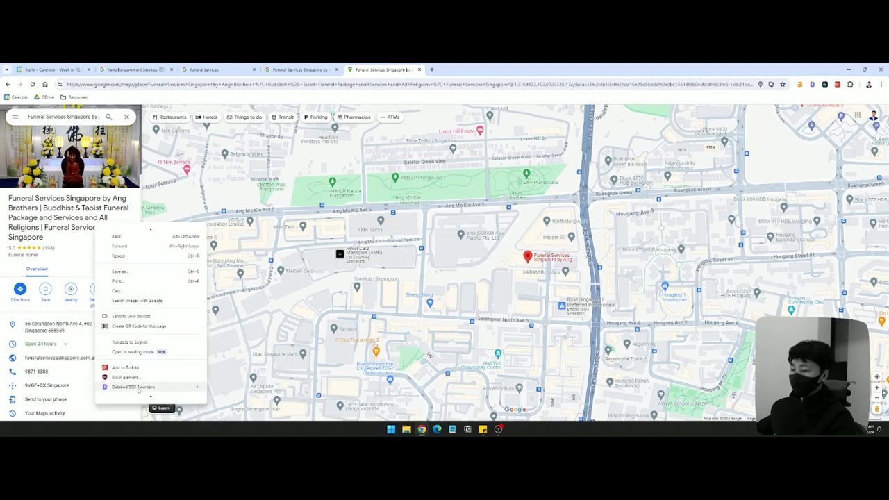
{"action": "left_click", "coordinate": [119, 399]}
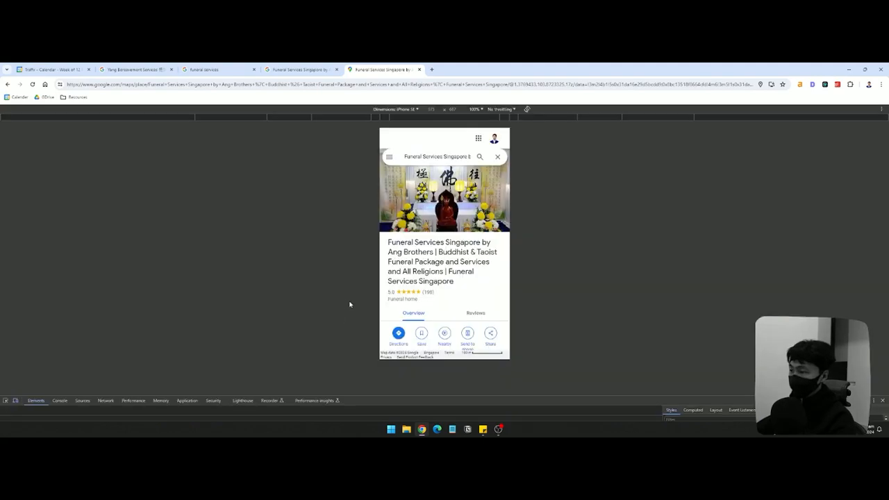
{"action": "key", "text": "F12"}
Open the page source of the Ang Brothers Maps listing and search it for "categ".
{"action": "right_click", "coordinate": [71, 226]}
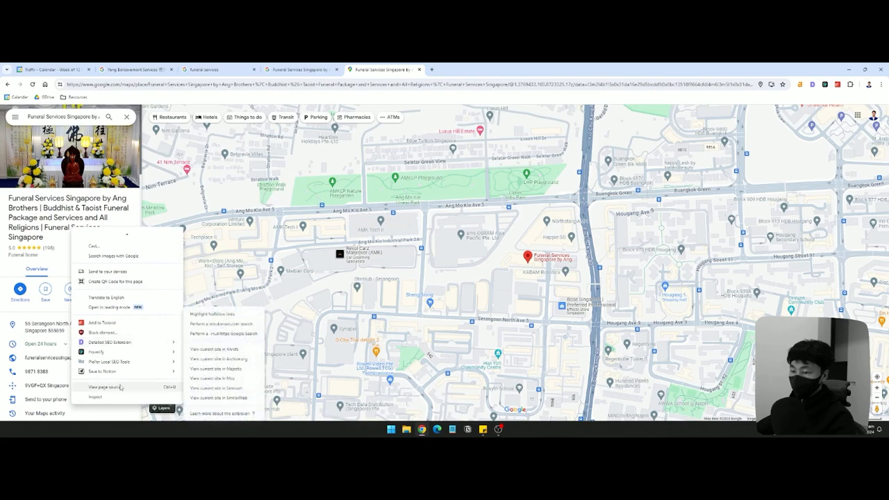
{"action": "left_click", "coordinate": [121, 387]}
{"action": "key", "text": "ctrl+f"}
{"action": "type", "text": "ca"}
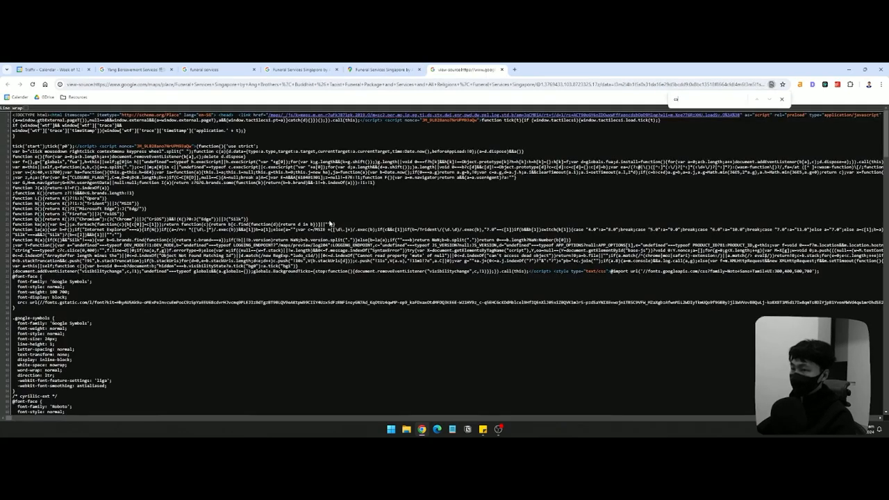
{"action": "type", "text": "teg"}
{"action": "left_click", "coordinate": [781, 100]}
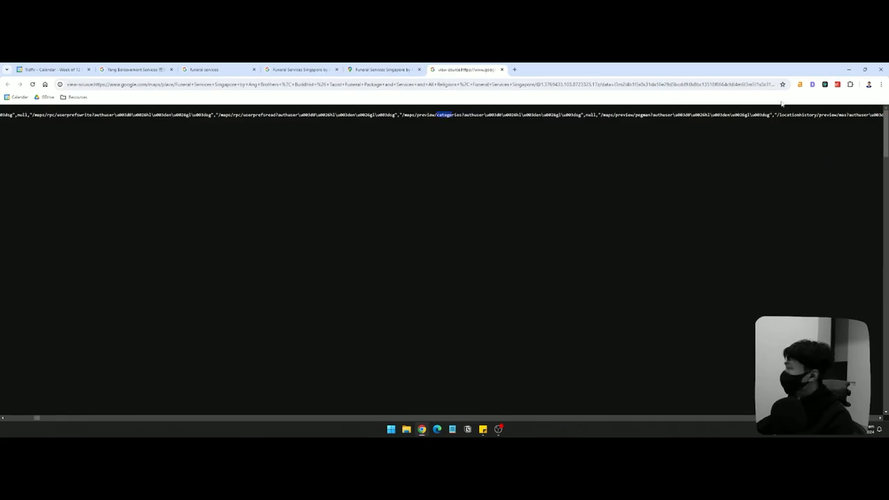
Search the page source for "funeral home" and examine the list of categories stored for the Ang Brothers business.
{"action": "left_click", "coordinate": [334, 274]}
{"action": "key", "text": "ctrl+f"}
{"action": "type", "text": "funeral"}
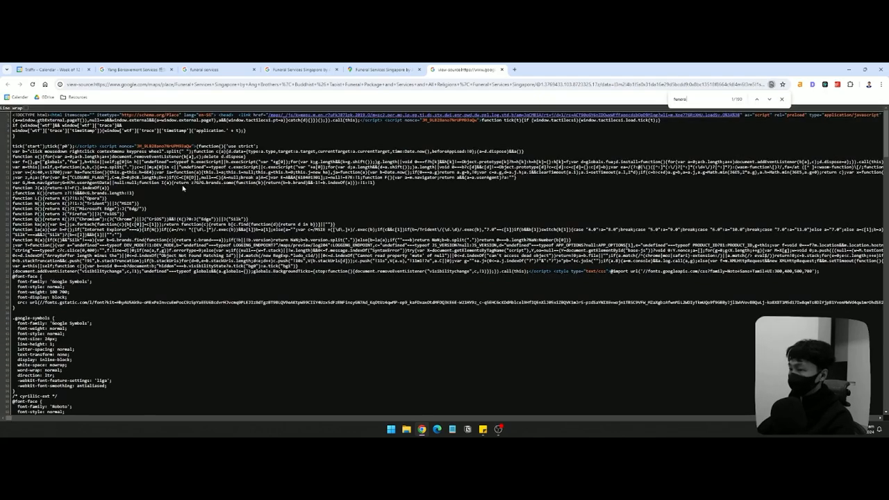
{"action": "type", "text": " home"}
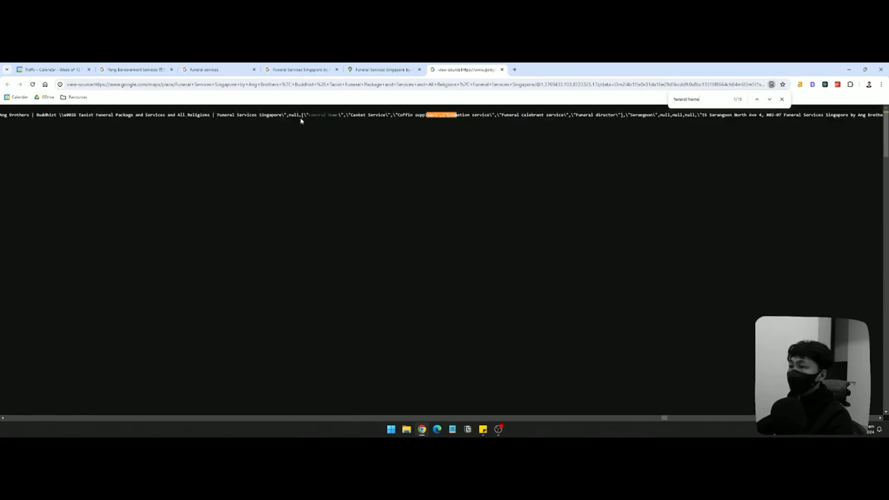
{"action": "left_click_drag", "start_coordinate": [377, 115], "coordinate": [379, 115]}
{"action": "left_click", "coordinate": [474, 114]}
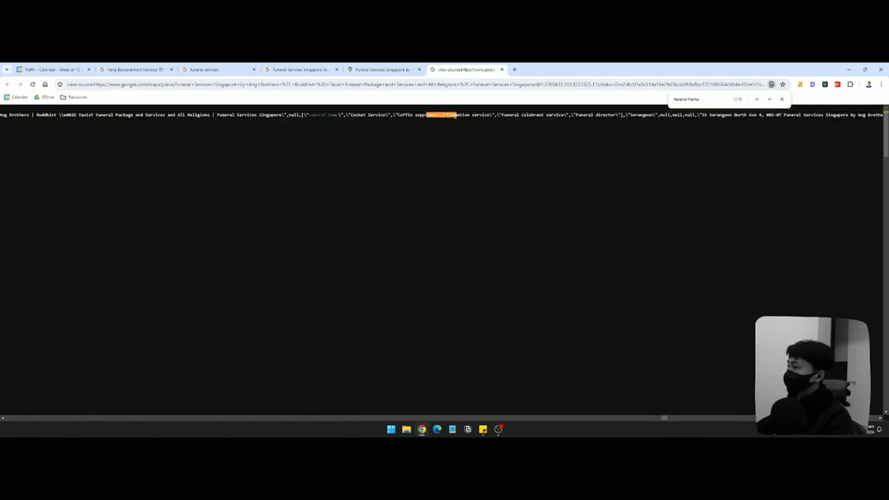
{"action": "left_click_drag", "start_coordinate": [455, 115], "coordinate": [590, 115]}
{"action": "left_click", "coordinate": [621, 115]}
{"action": "left_click", "coordinate": [447, 113]}
{"action": "left_click_drag", "start_coordinate": [179, 115], "coordinate": [343, 123]}
{"action": "left_click", "coordinate": [465, 115]}
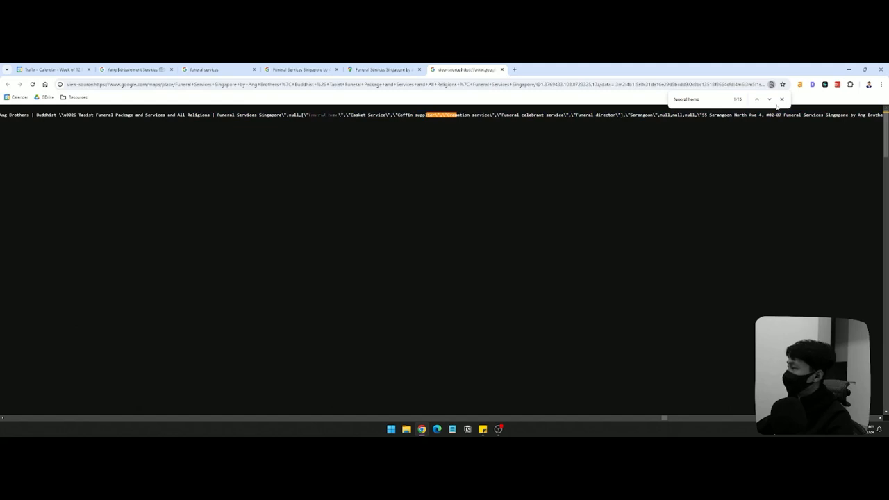
Compare the categories in the page source with the extension's listing details on the Ang Brothers search results.
{"action": "key", "text": "ctrl+shift+Tab"}
{"action": "key", "text": "ctrl+shift+Tab"}
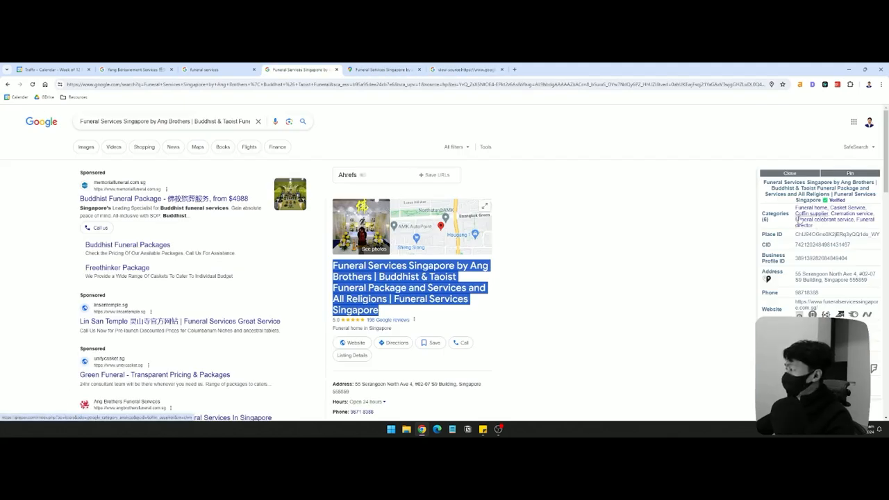
{"action": "key", "text": "ctrl+Tab"}
{"action": "key", "text": "ctrl+Tab"}
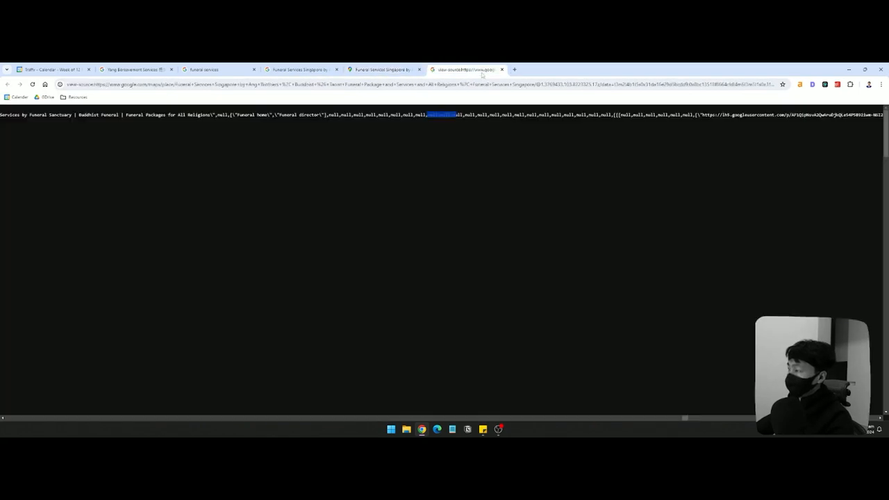
Close the page source and return to the Ang Brothers search results with the listing details.
{"action": "left_click", "coordinate": [501, 69]}
{"action": "left_click", "coordinate": [320, 70]}
{"action": "left_click", "coordinate": [370, 71]}
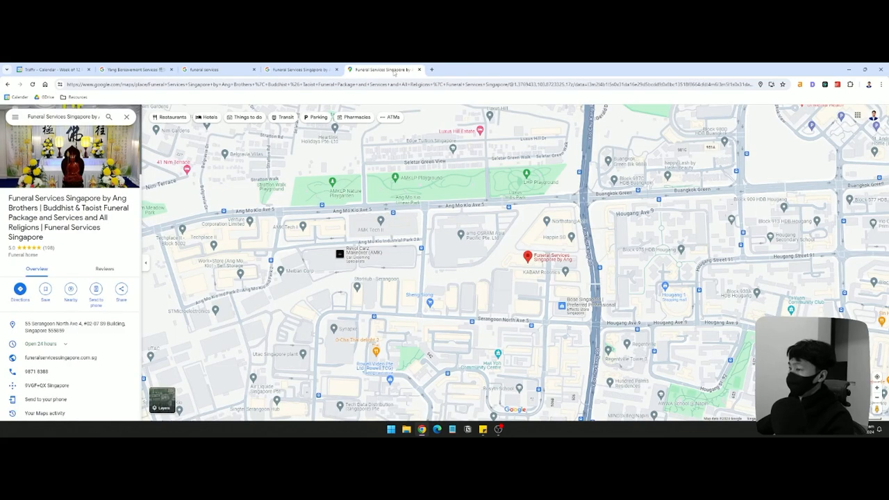
{"action": "key", "text": "ctrl+shift+Tab"}
{"action": "left_click", "coordinate": [790, 212]}
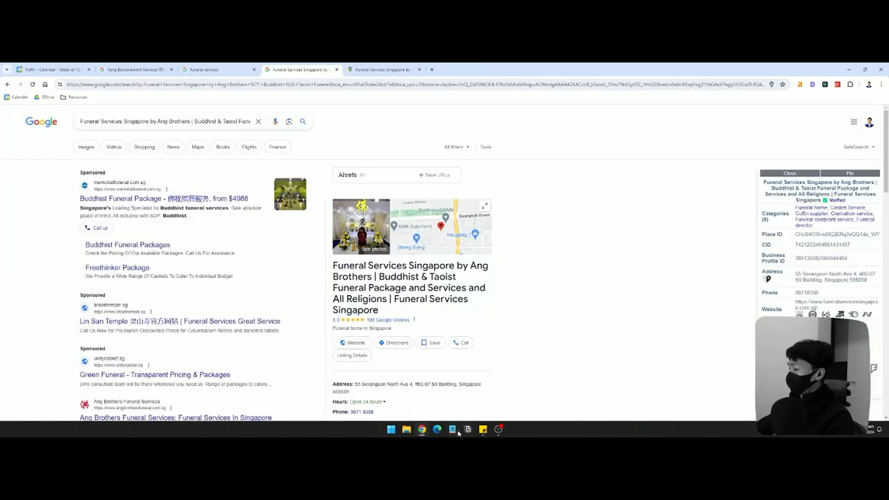
In the sticky note, add a Categories list with Funeral Home, casket service, coffin supplier, cremation services, funeral celebrant service and funeral director.
{"action": "left_click", "coordinate": [483, 429]}
{"action": "left_click_drag", "start_coordinate": [769, 133], "coordinate": [604, 101]}
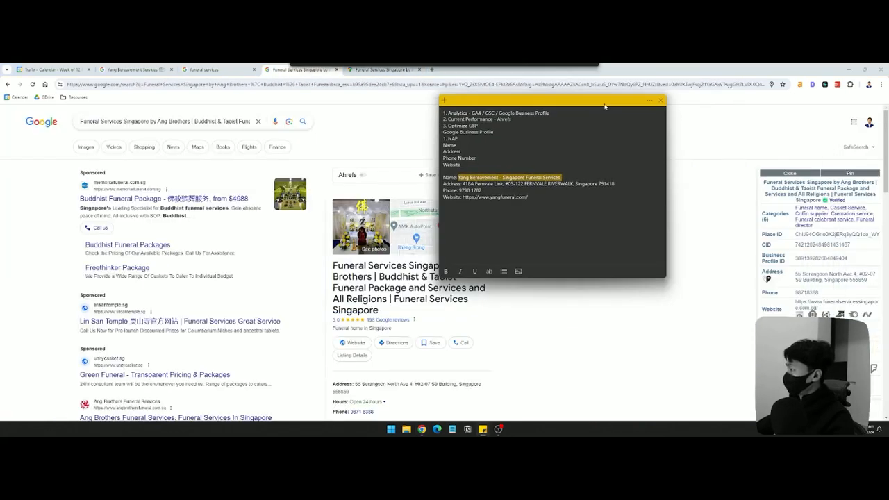
{"action": "left_click", "coordinate": [786, 210]}
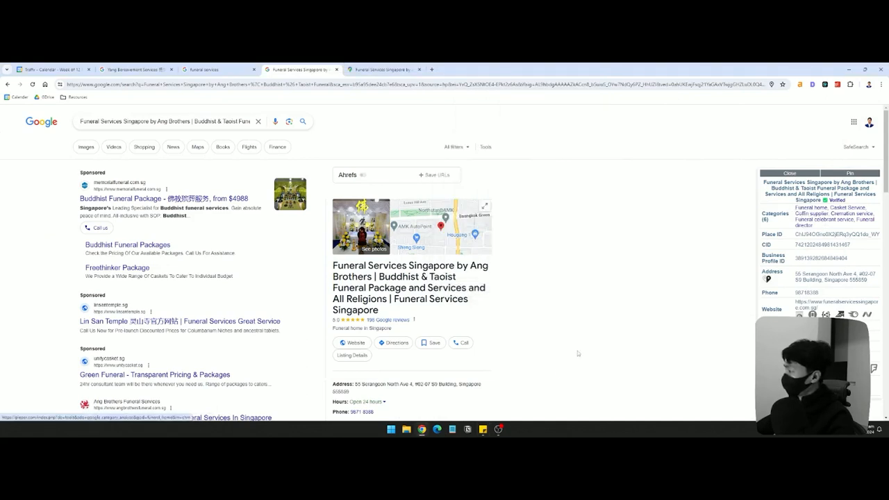
{"action": "left_click", "coordinate": [482, 429]}
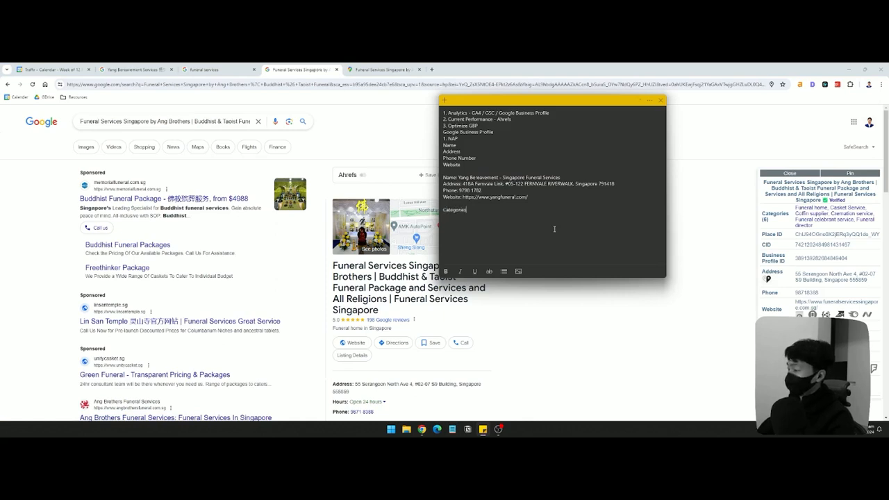
{"action": "key", "text": "Return"}
{"action": "type", "text": "Funeral Home "}
{"action": "type", "text": "casket ser"}
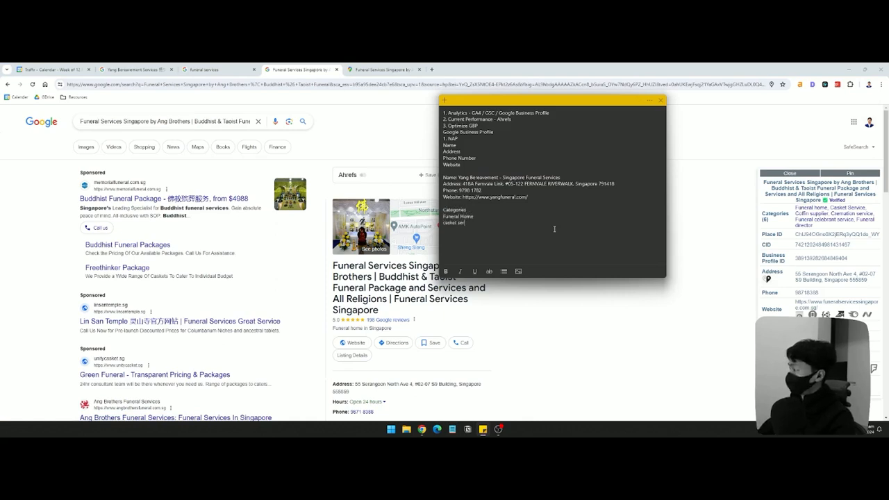
{"action": "type", "text": "vice"}
{"action": "key", "text": "Return"}
{"action": "type", "text": "coffin supplier"}
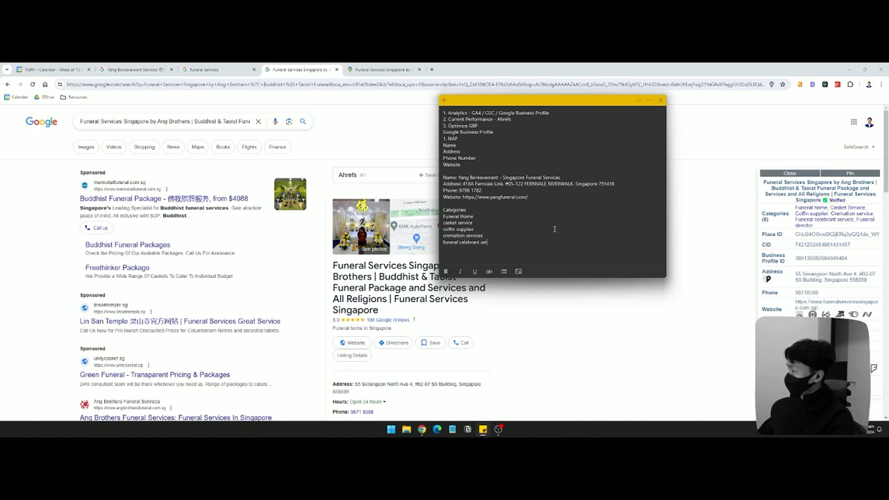
{"action": "type", "text": "vice"}
{"action": "key", "text": "Return"}
{"action": "type", "text": "funeral direc"}
{"action": "left_click", "coordinate": [565, 323]}
Close the Google Maps and Ang Brothers search tabs to get back to the funeral services results.
{"action": "left_click", "coordinate": [383, 69]}
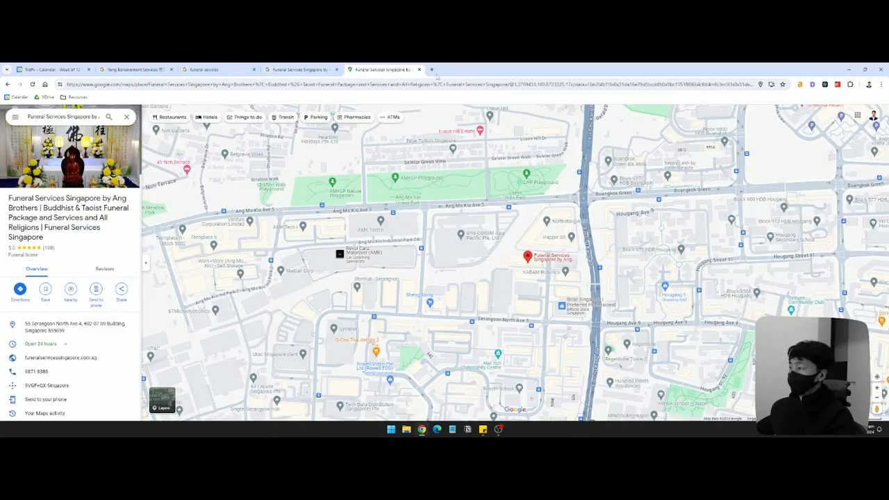
{"action": "left_click", "coordinate": [419, 69]}
{"action": "left_click", "coordinate": [336, 69]}
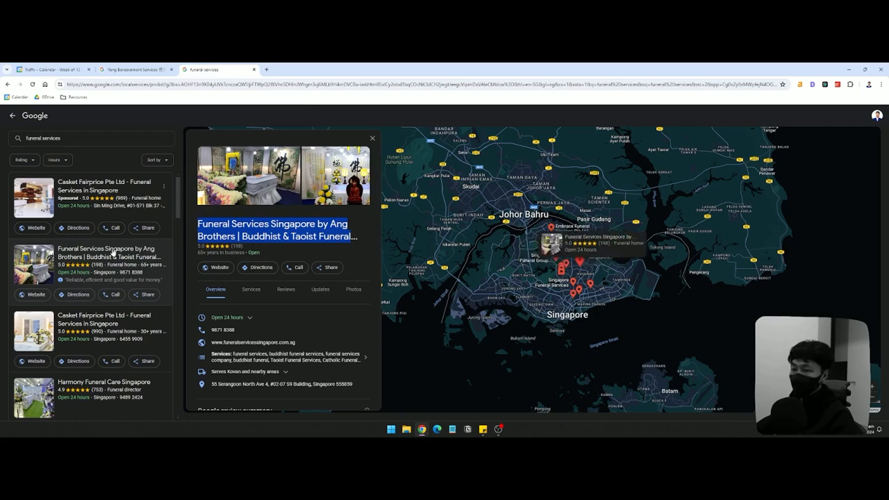
Browse the competing funeral businesses and examine the Casket Fairprice and Harmony Funeral Care Singapore listings for their categories.
{"action": "scroll", "coordinate": [122, 258], "scroll_direction": "down", "scroll_amount": 2}
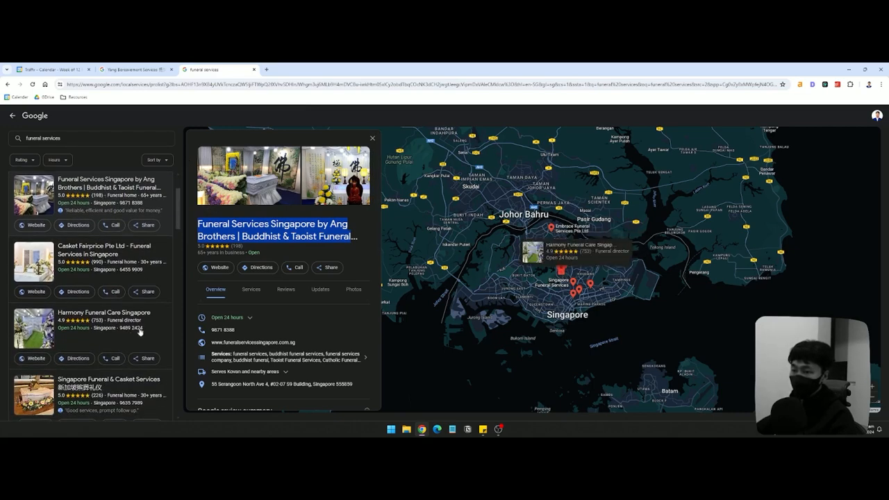
{"action": "left_click", "coordinate": [139, 272]}
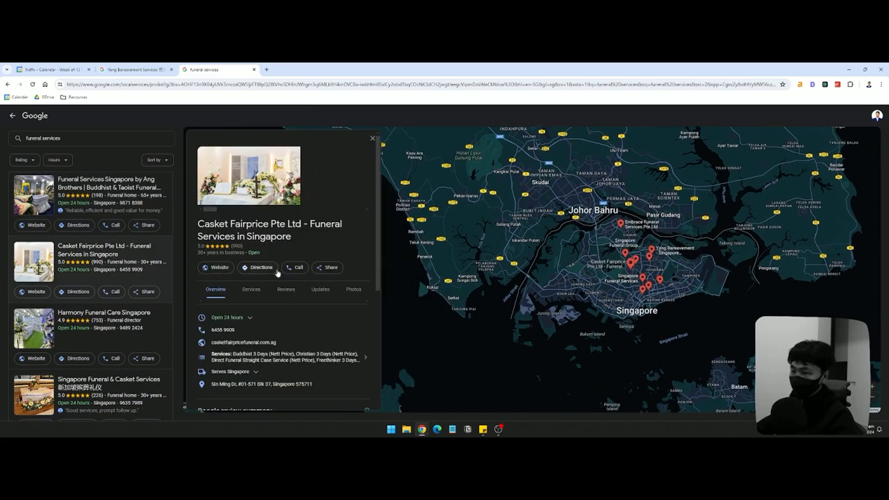
{"action": "left_click", "coordinate": [153, 337]}
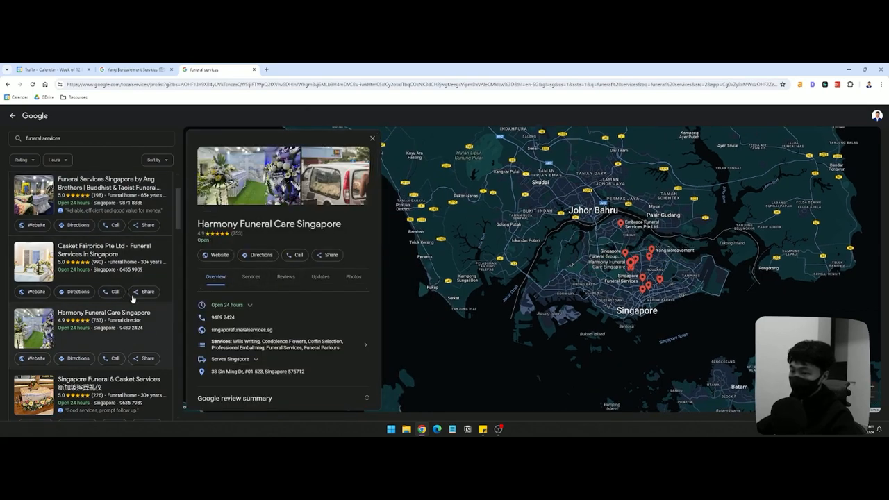
{"action": "scroll", "coordinate": [132, 392], "scroll_direction": "down", "scroll_amount": 2}
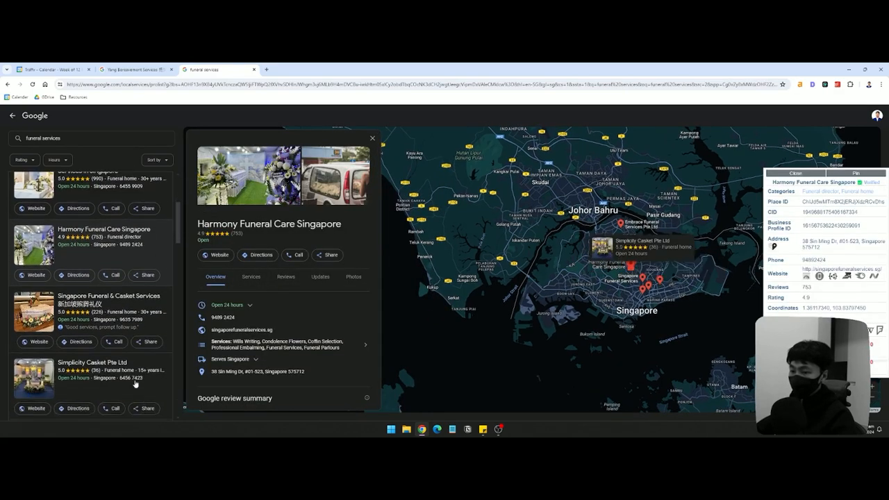
{"action": "scroll", "coordinate": [135, 383], "scroll_direction": "down", "scroll_amount": 2}
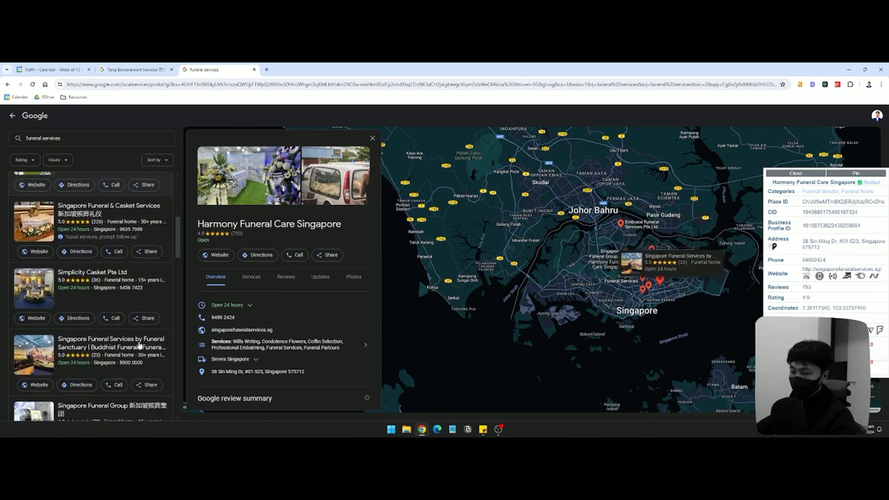
{"action": "scroll", "coordinate": [139, 345], "scroll_direction": "up", "scroll_amount": 5}
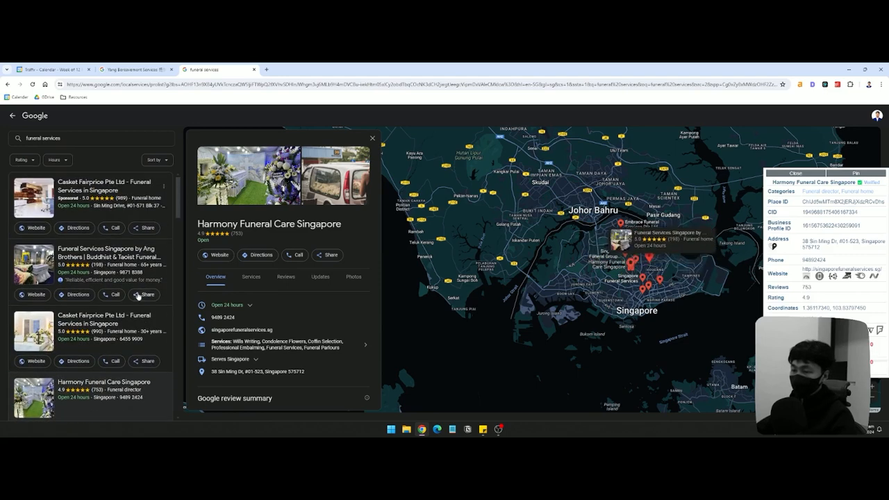
{"action": "left_click", "coordinate": [149, 329]}
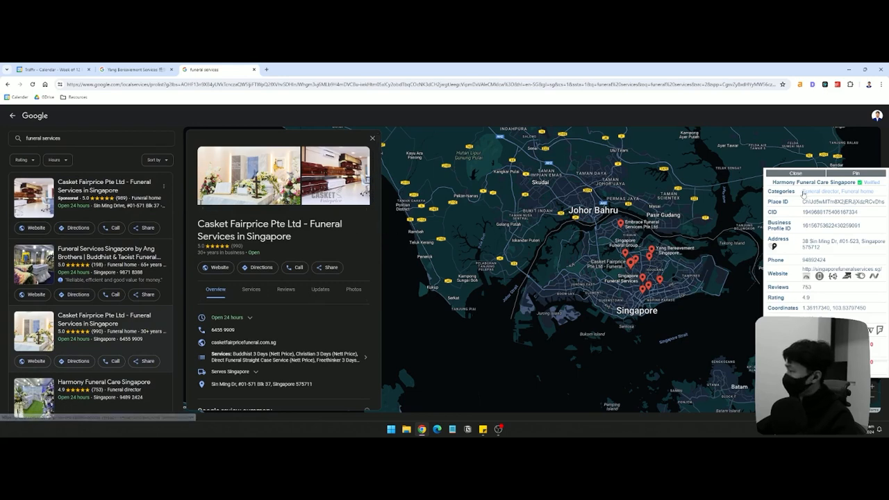
Mark Funeral Home and funeral director with an asterisk in the sticky note's category list.
{"action": "left_click", "coordinate": [483, 429]}
{"action": "type", "text": "*"}
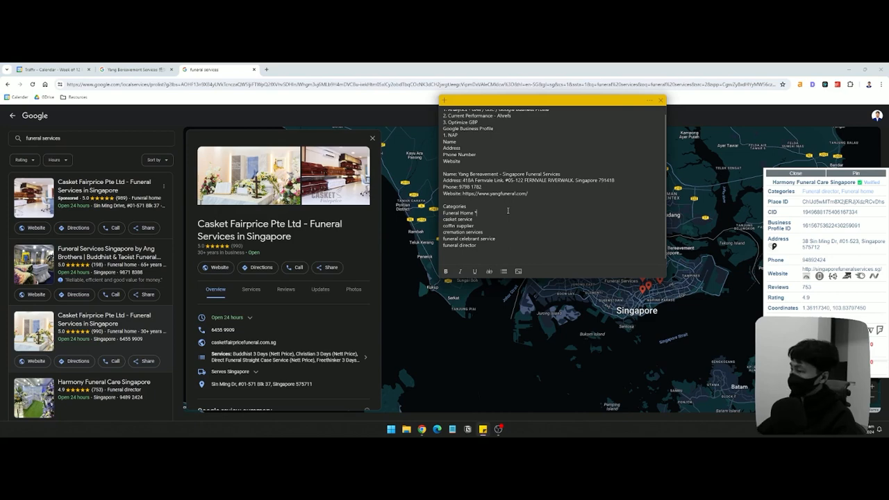
{"action": "key", "text": "Down"}
{"action": "key", "text": "Down"}
{"action": "key", "text": "Down"}
{"action": "key", "text": "Down"}
{"action": "key", "text": "Down"}
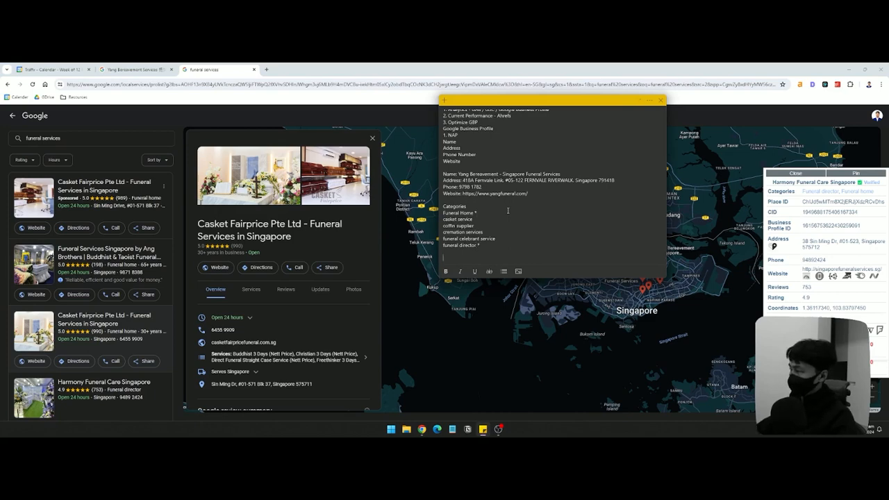
Revisit the Harmony Funeral Care Singapore listing and go back to the Casket Fairprice listing.
{"action": "scroll", "coordinate": [132, 336], "scroll_direction": "down", "scroll_amount": 1}
{"action": "left_click", "coordinate": [149, 334]}
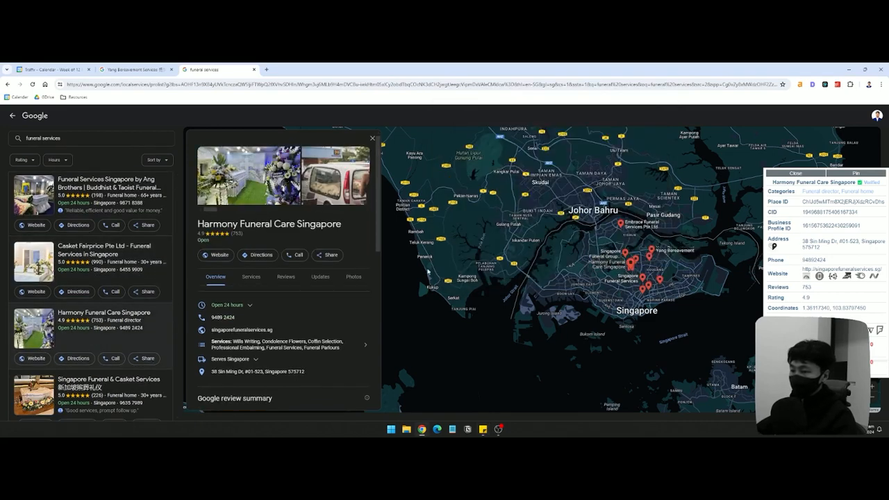
{"action": "left_click", "coordinate": [155, 276]}
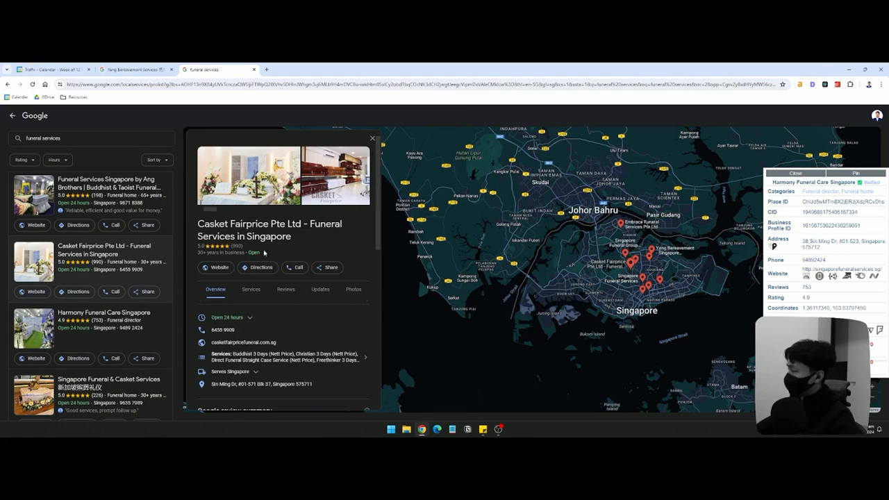
Copy the full business name "Casket Fairprice Pte Ltd - Funeral Services in Singapore" from its listing and search Google for it in a new tab.
{"action": "left_click", "coordinate": [267, 70]}
{"action": "left_click", "coordinate": [208, 70]}
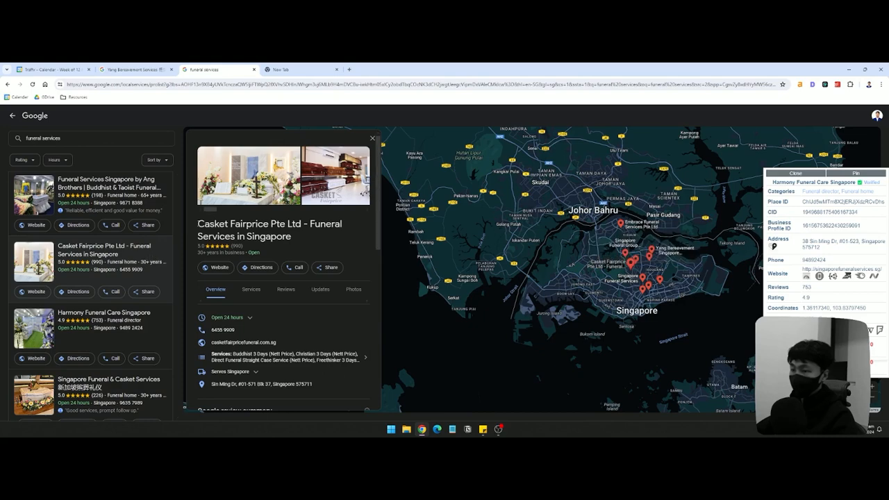
{"action": "left_click_drag", "start_coordinate": [197, 224], "coordinate": [313, 236]}
{"action": "key", "text": "ctrl+c"}
{"action": "key", "text": "ctrl+Tab"}
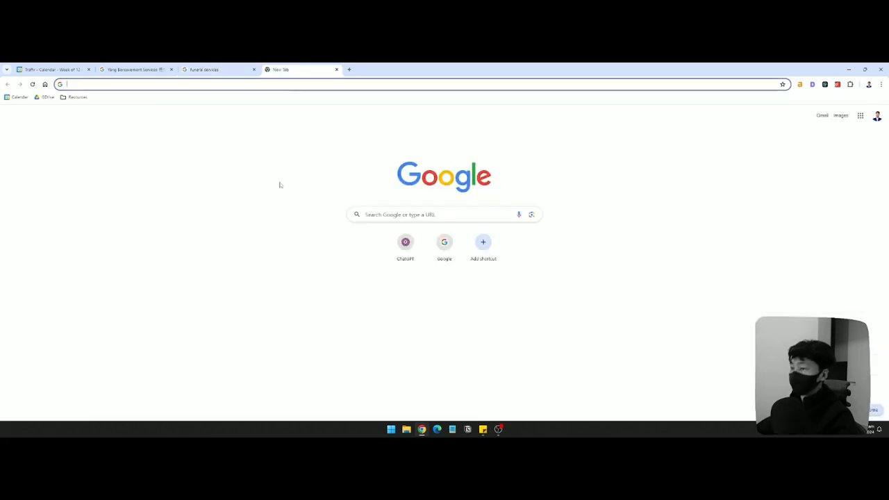
{"action": "key", "text": "ctrl+v"}
{"action": "key", "text": "Return"}
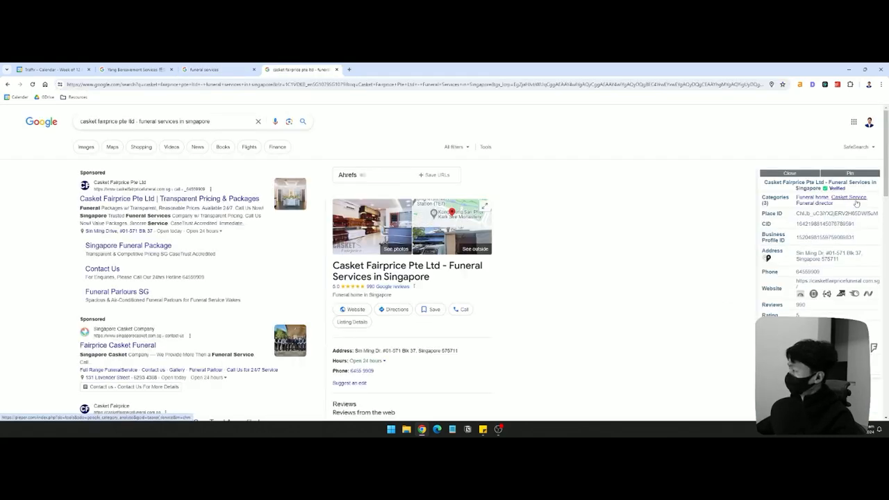
Mark casket service with an asterisk in the sticky note's category list.
{"action": "left_click", "coordinate": [482, 429]}
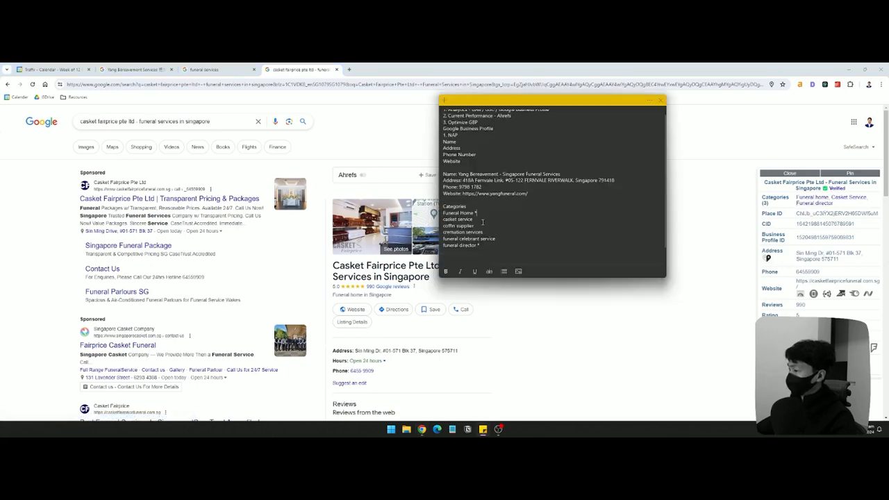
{"action": "type", "text": "*"}
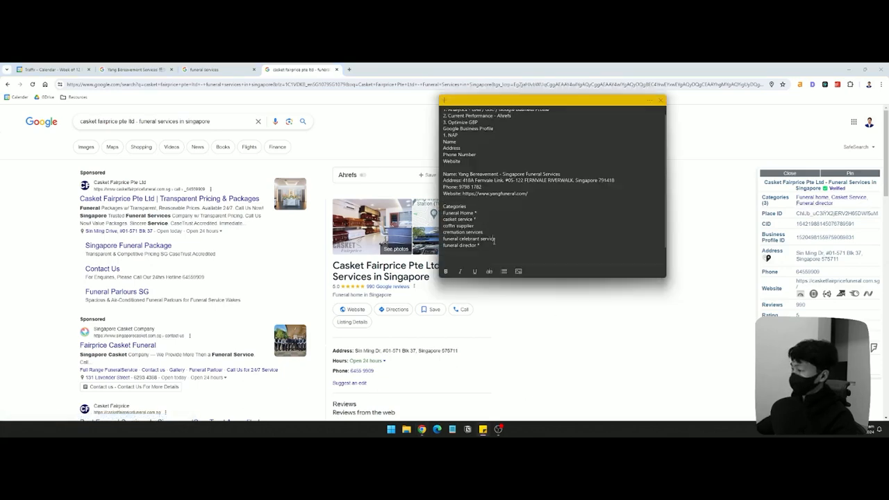
Open the Harmony Funeral Care Singapore listing, copy its business name and search Google for it.
{"action": "left_click", "coordinate": [206, 70]}
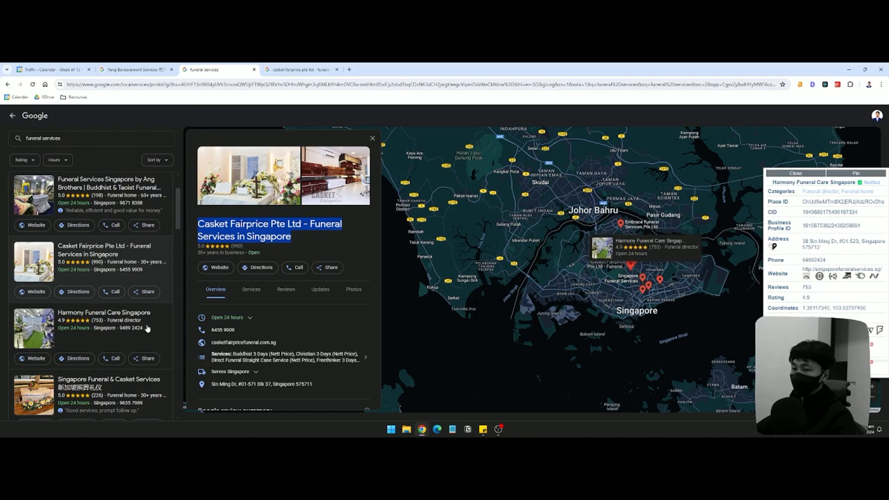
{"action": "left_click", "coordinate": [145, 329]}
{"action": "left_click_drag", "start_coordinate": [197, 227], "coordinate": [290, 225]}
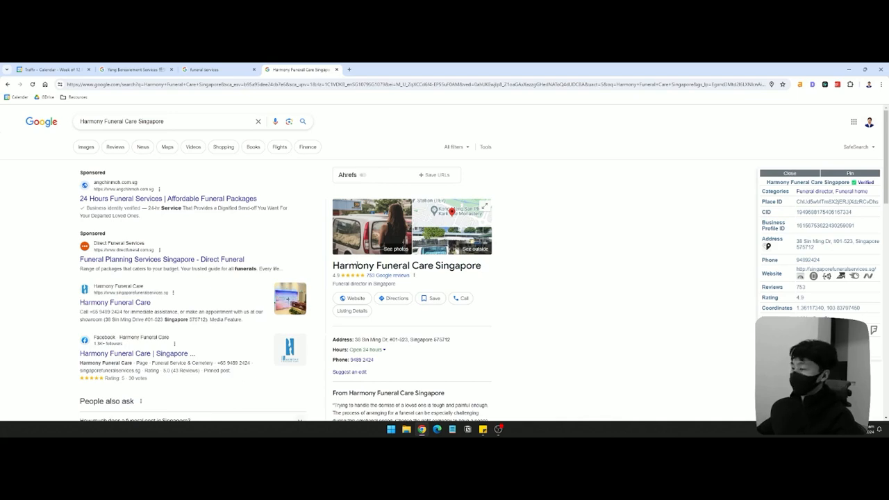
Browse the funeral services results and compare the top-ranking competitors' review ratings and primary categories.
{"action": "key", "text": "ctrl+shift+Tab"}
{"action": "scroll", "coordinate": [109, 205], "scroll_direction": "up", "scroll_amount": 1}
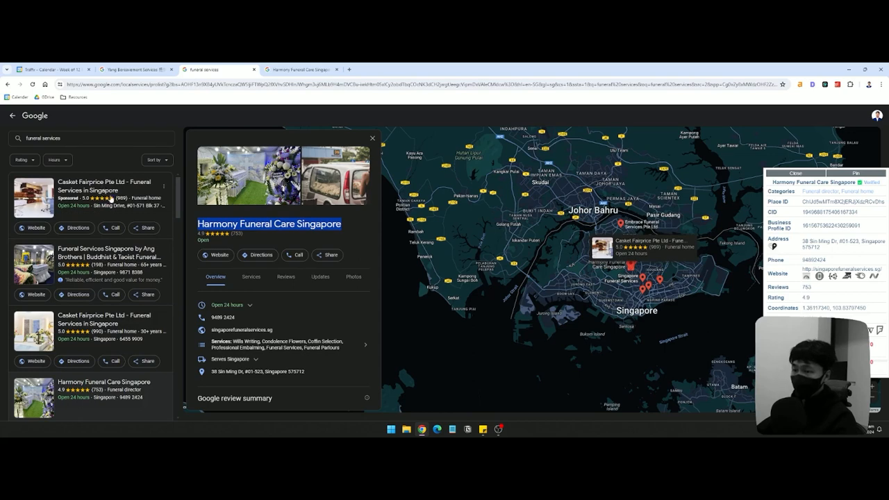
{"action": "scroll", "coordinate": [146, 201], "scroll_direction": "down", "scroll_amount": 2}
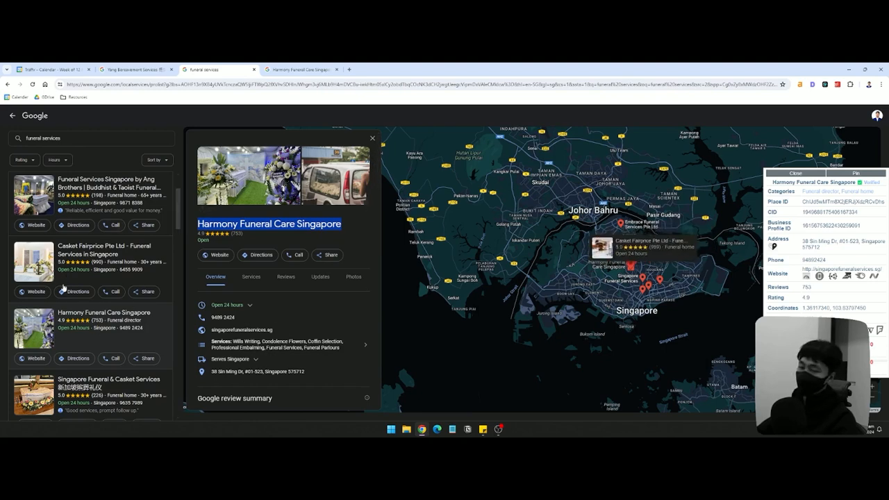
{"action": "scroll", "coordinate": [80, 289], "scroll_direction": "down", "scroll_amount": 2}
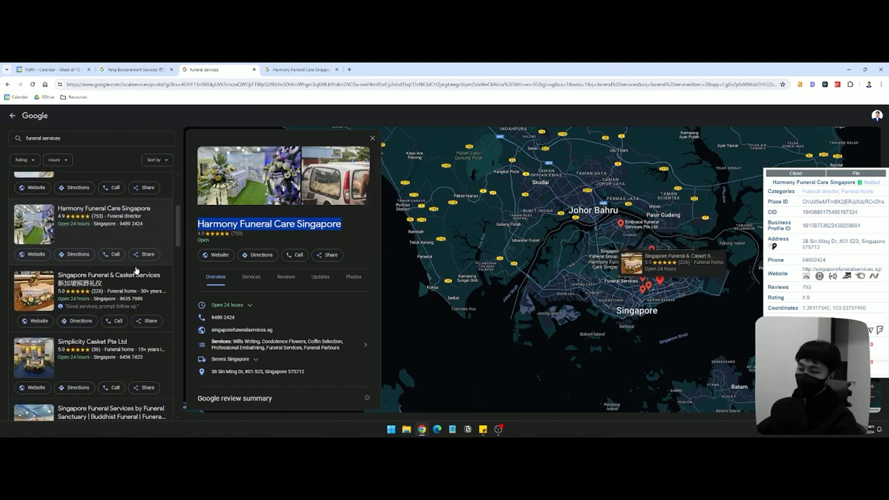
{"action": "scroll", "coordinate": [159, 322], "scroll_direction": "up", "scroll_amount": 3}
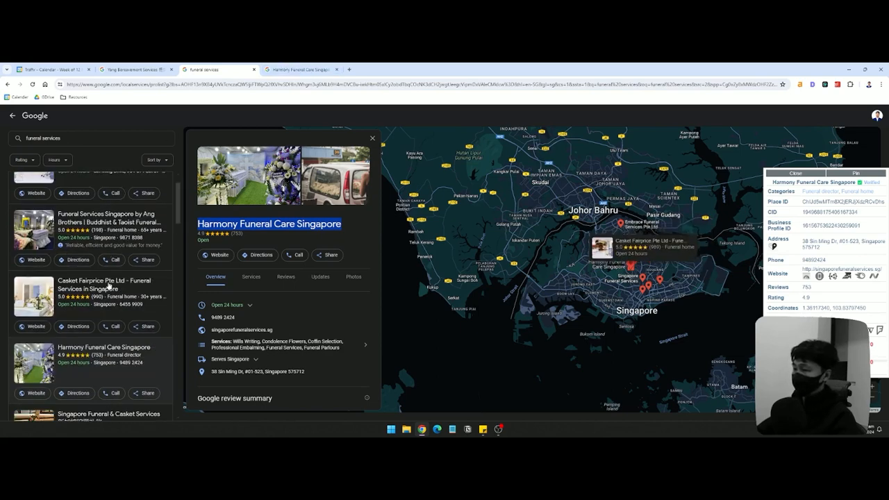
{"action": "scroll", "coordinate": [127, 321], "scroll_direction": "up", "scroll_amount": 1}
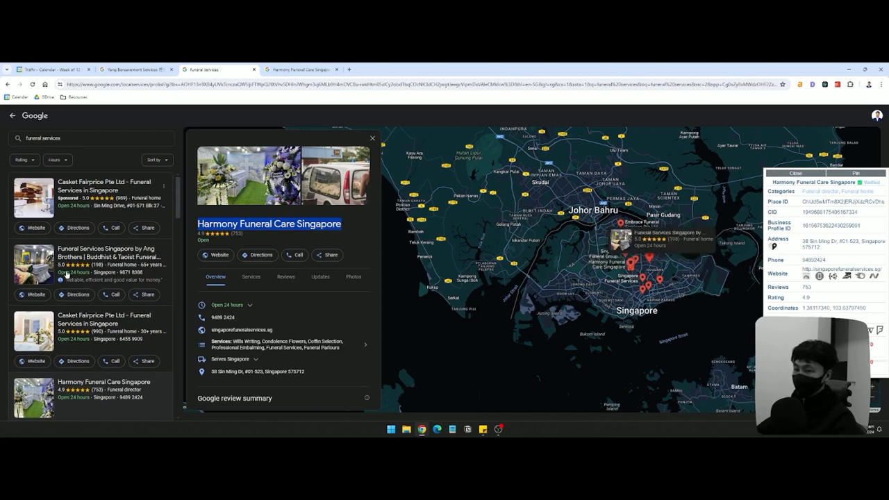
{"action": "scroll", "coordinate": [74, 306], "scroll_direction": "down", "scroll_amount": 1}
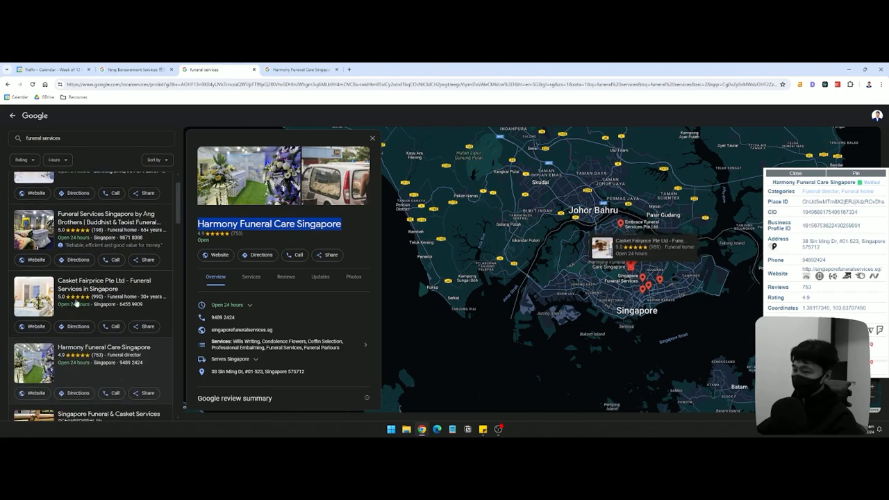
{"action": "left_click", "coordinate": [299, 69]}
{"action": "left_click", "coordinate": [234, 70]}
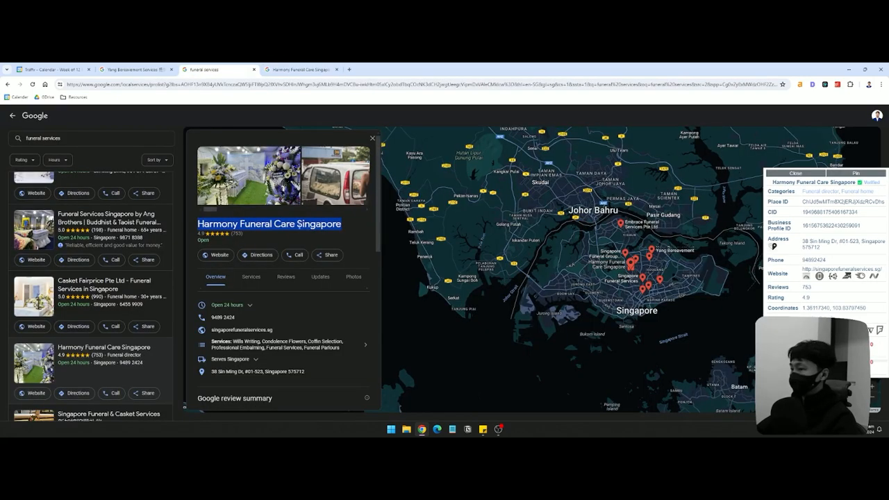
Check Harmony Funeral Care Singapore's categories and add another asterisk to Funeral Home and funeral director in the sticky note.
{"action": "left_click", "coordinate": [292, 69]}
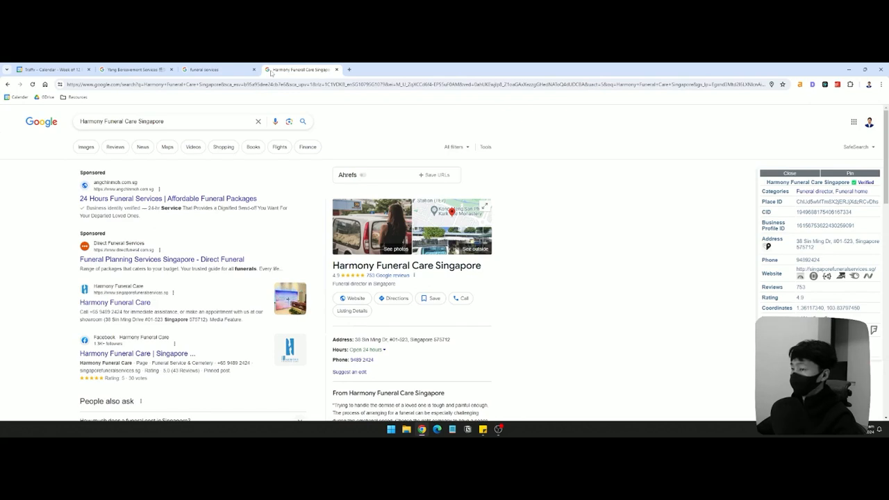
{"action": "left_click_drag", "start_coordinate": [339, 266], "coordinate": [441, 267]}
{"action": "left_click", "coordinate": [438, 269]}
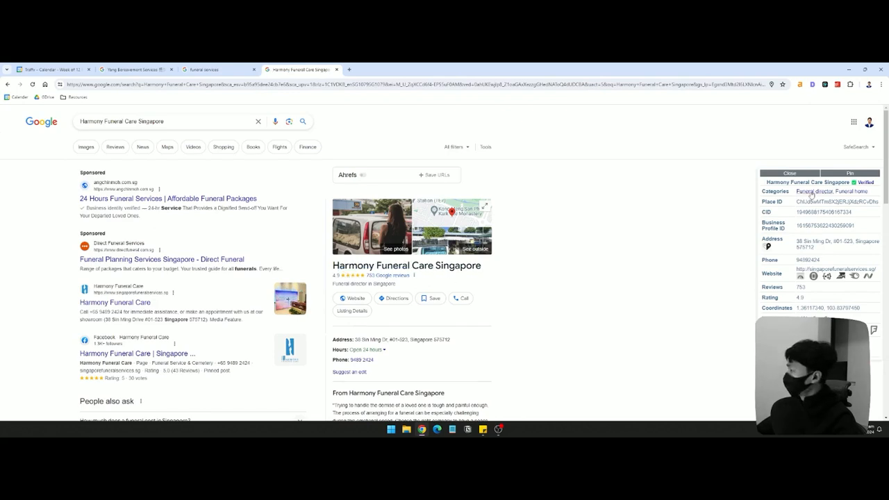
{"action": "left_click", "coordinate": [483, 429]}
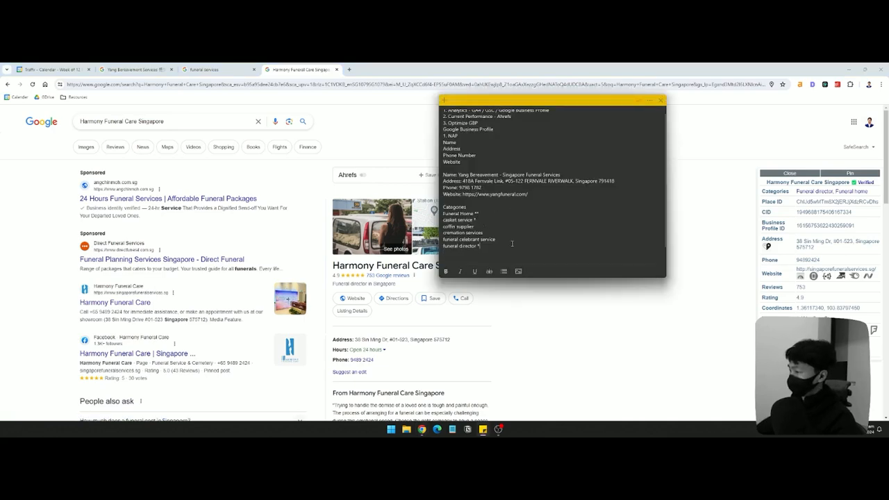
Look up Singapore Funeral & Casket Services on Google and add asterisks for funeral home, casket service, cremation services and funeral director in the note.
{"action": "left_click", "coordinate": [205, 70]}
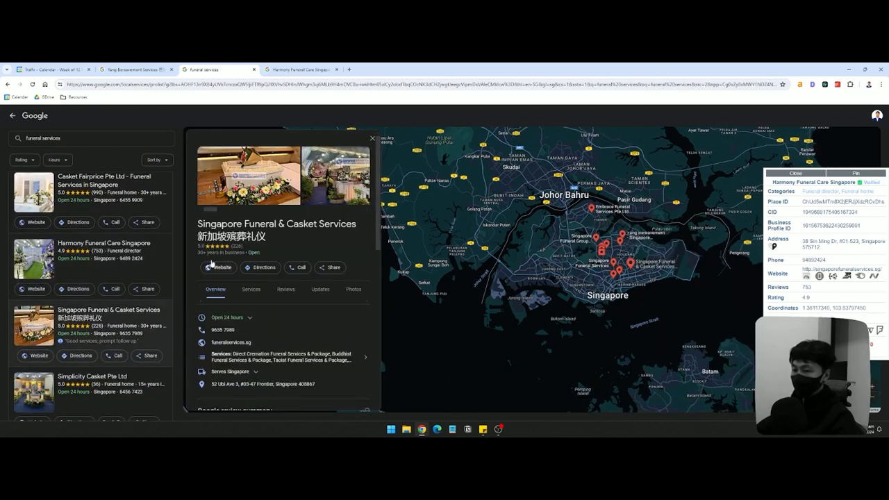
{"action": "left_click", "coordinate": [212, 266]}
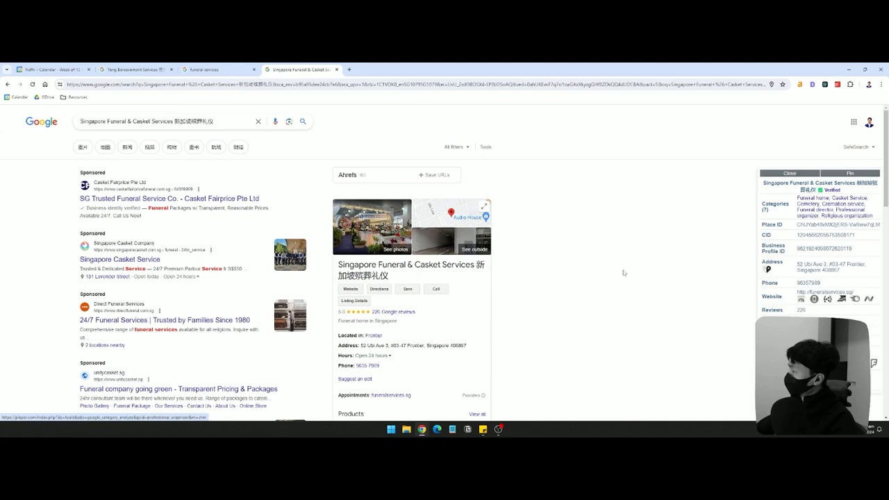
{"action": "key", "text": "alt+Tab"}
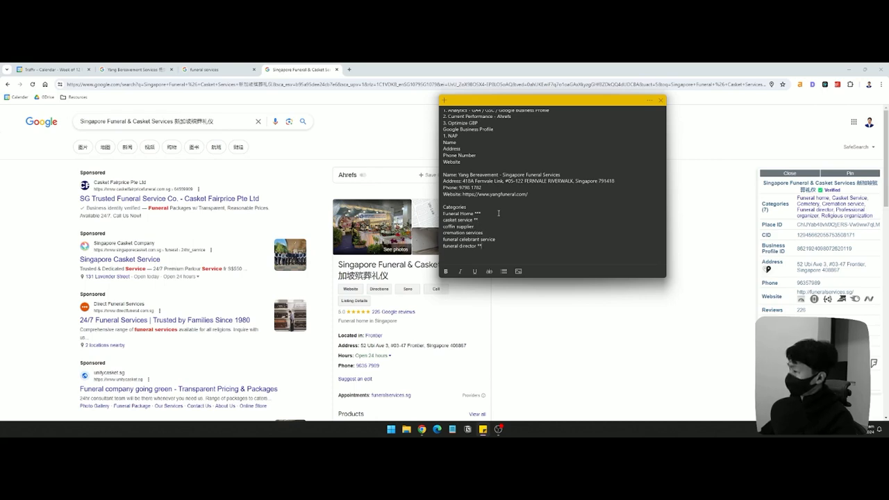
{"action": "type", "text": "*"}
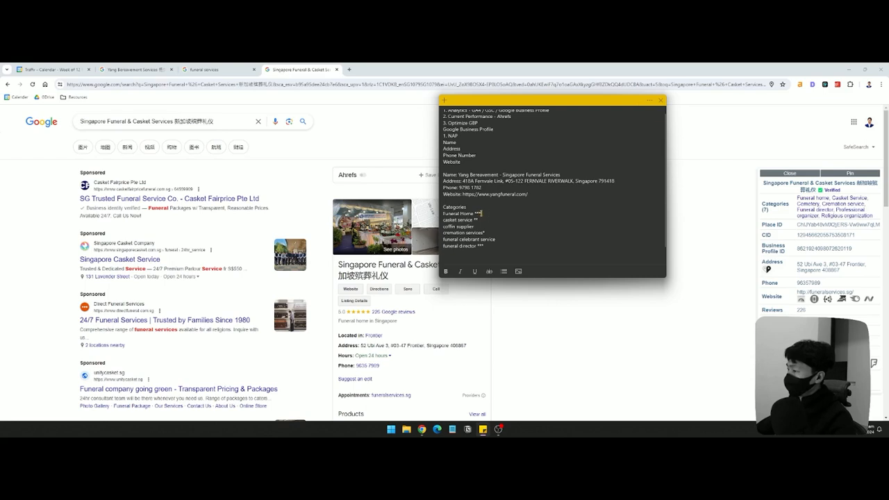
Review the most frequently marked categories in the sticky note: Funeral Home, funeral director and casket service.
{"action": "left_click_drag", "start_coordinate": [481, 213], "coordinate": [443, 213]}
{"action": "left_click", "coordinate": [507, 216]}
{"action": "left_click_drag", "start_coordinate": [507, 215], "coordinate": [443, 214]}
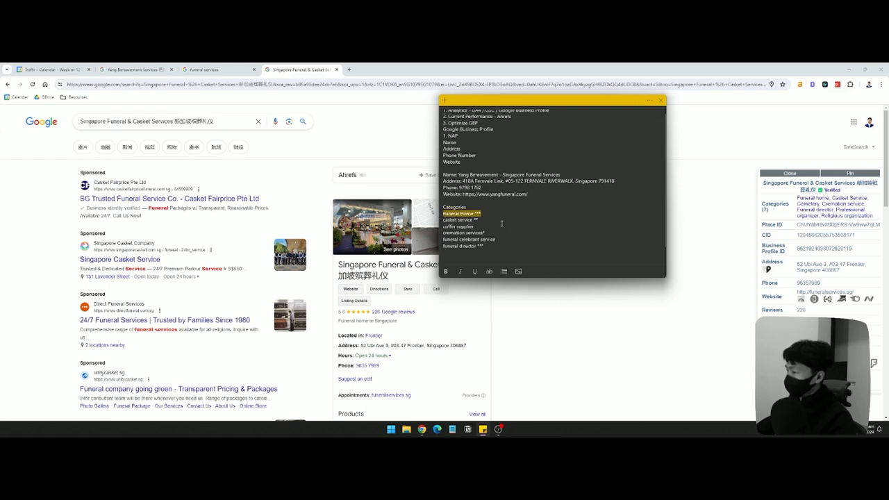
{"action": "left_click_drag", "start_coordinate": [497, 246], "coordinate": [443, 246]}
{"action": "left_click_drag", "start_coordinate": [479, 220], "coordinate": [442, 221]}
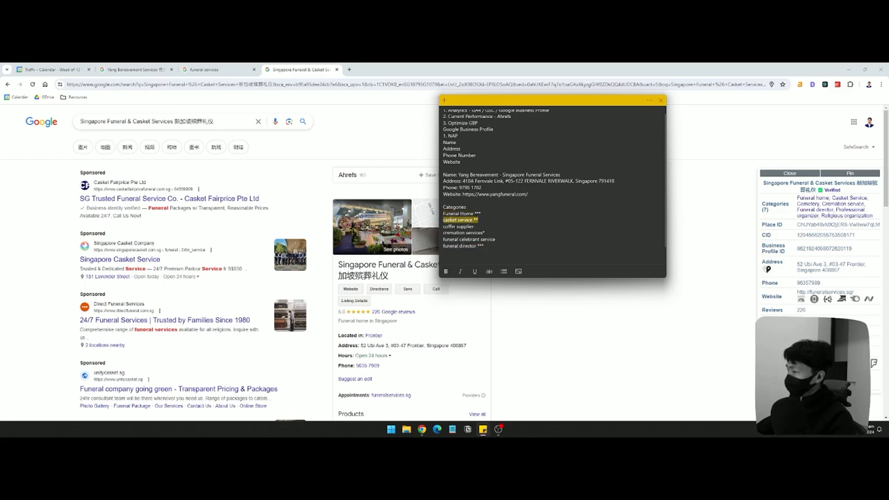
{"action": "left_click", "coordinate": [567, 336]}
Return to Yang Bereavement's business information and examine its primary and additional categories against the competitors' common ones.
{"action": "left_click", "coordinate": [208, 69]}
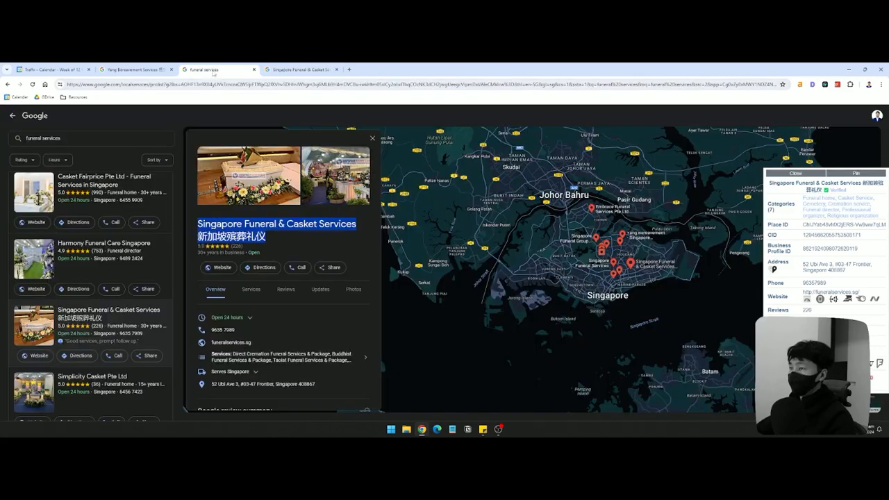
{"action": "left_click", "coordinate": [157, 70]}
{"action": "scroll", "coordinate": [467, 262], "scroll_direction": "up", "scroll_amount": 4}
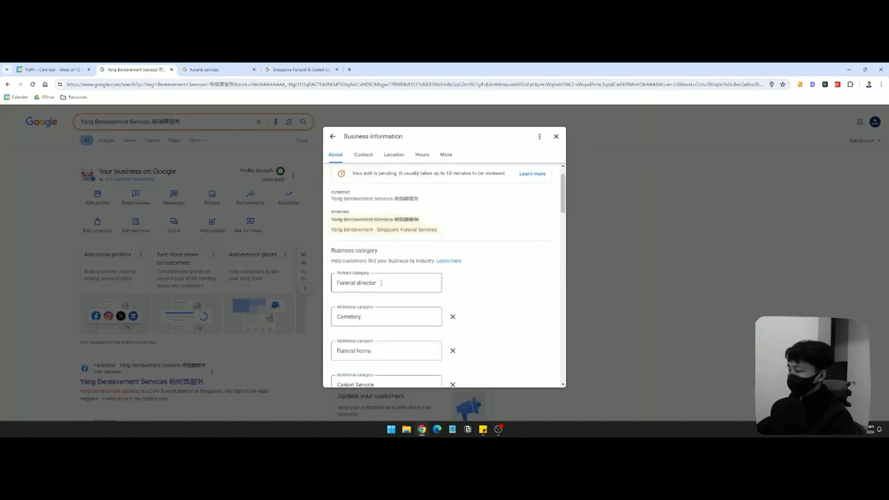
{"action": "left_click_drag", "start_coordinate": [381, 282], "coordinate": [338, 287]}
{"action": "left_click", "coordinate": [515, 288]}
{"action": "left_click_drag", "start_coordinate": [414, 283], "coordinate": [312, 287]}
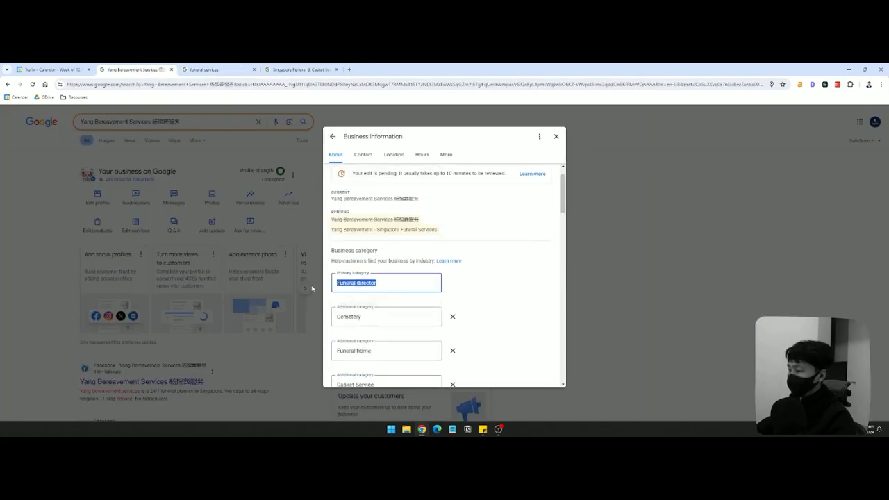
{"action": "left_click", "coordinate": [312, 287]}
{"action": "scroll", "coordinate": [411, 279], "scroll_direction": "down", "scroll_amount": 2}
{"action": "left_click", "coordinate": [410, 279]}
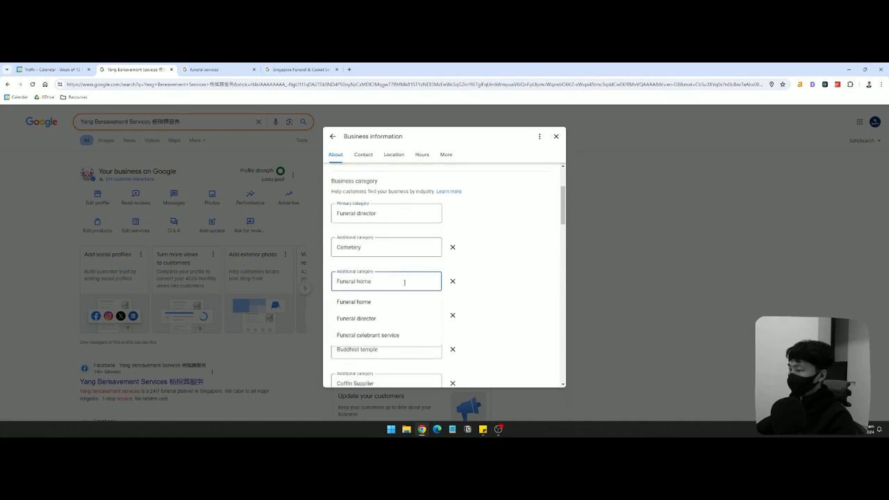
{"action": "left_click_drag", "start_coordinate": [416, 213], "coordinate": [312, 216]}
{"action": "scroll", "coordinate": [446, 298], "scroll_direction": "down", "scroll_amount": 4}
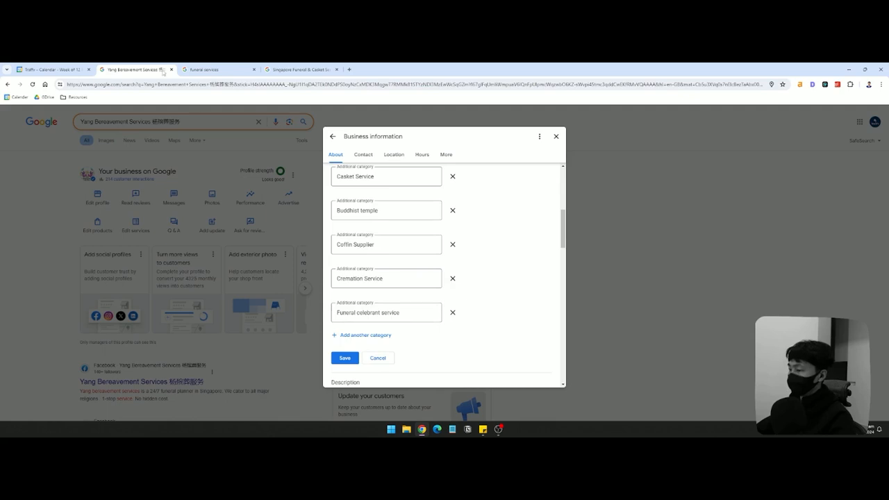
Open Ahrefs Keywords Explorer from a new browser tab and set the search location to Singapore.
{"action": "left_click", "coordinate": [350, 70]}
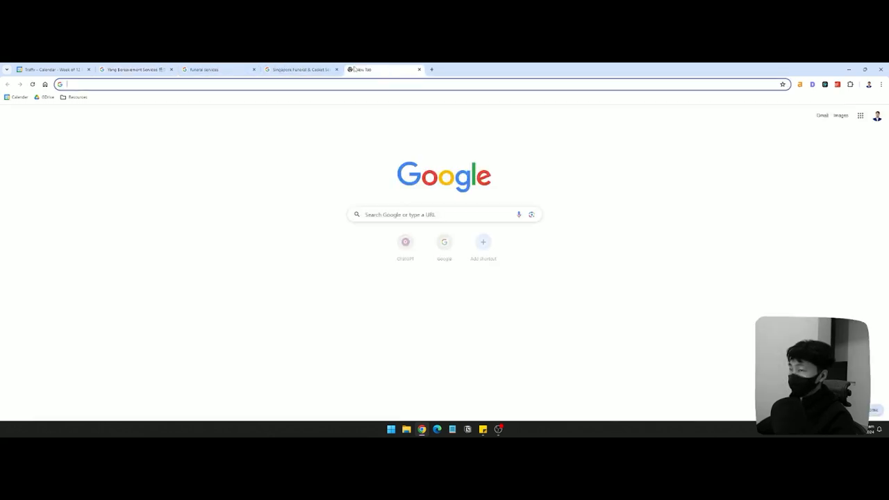
{"action": "type", "text": "ahrefs"}
{"action": "key", "text": "Return"}
{"action": "left_click", "coordinate": [209, 168]}
{"action": "left_click", "coordinate": [816, 124]}
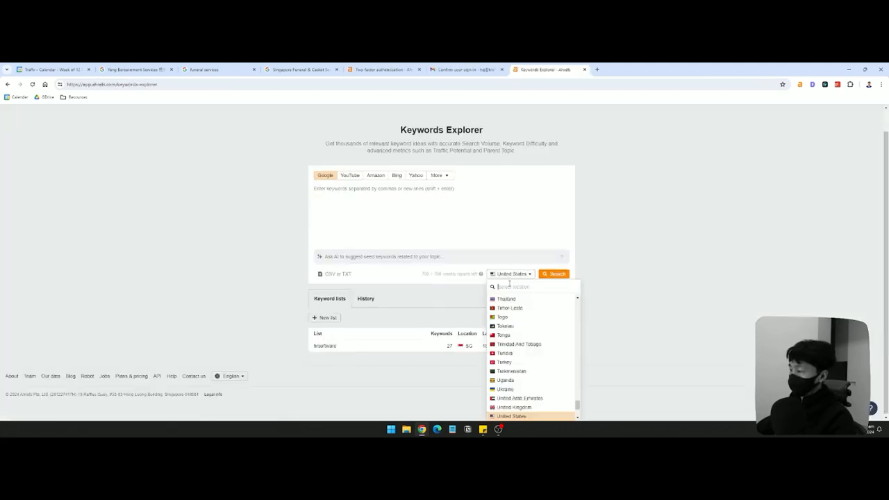
{"action": "type", "text": "singa"}
{"action": "key", "text": "Return"}
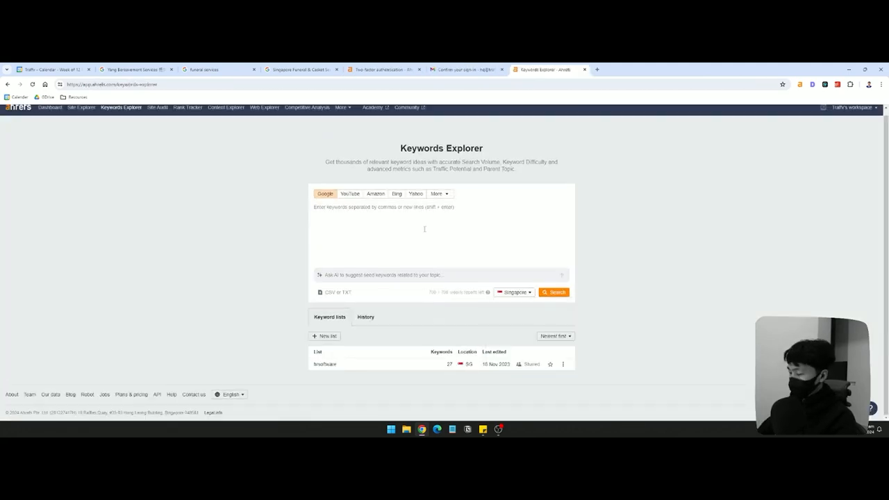
Enter the keywords "cremation service" and "casket service" on separate lines and duplicate the pair to make three copies.
{"action": "type", "text": "cremation ser"}
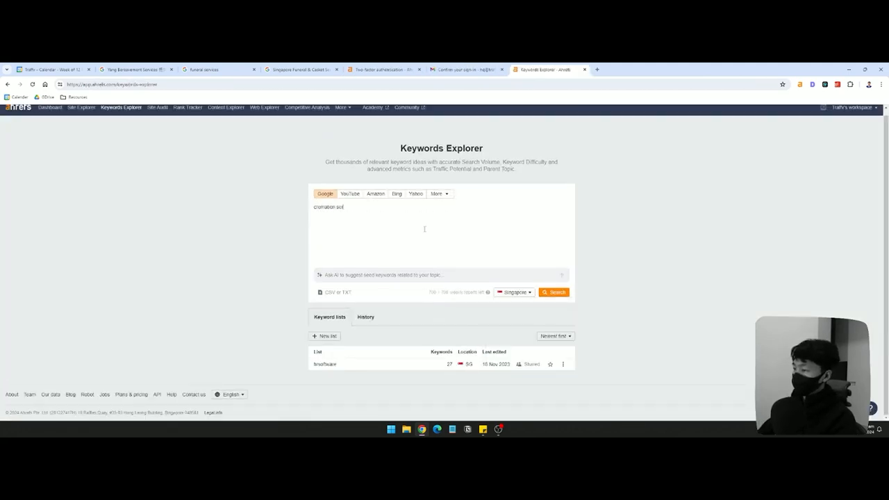
{"action": "type", "text": "vice casket ser"}
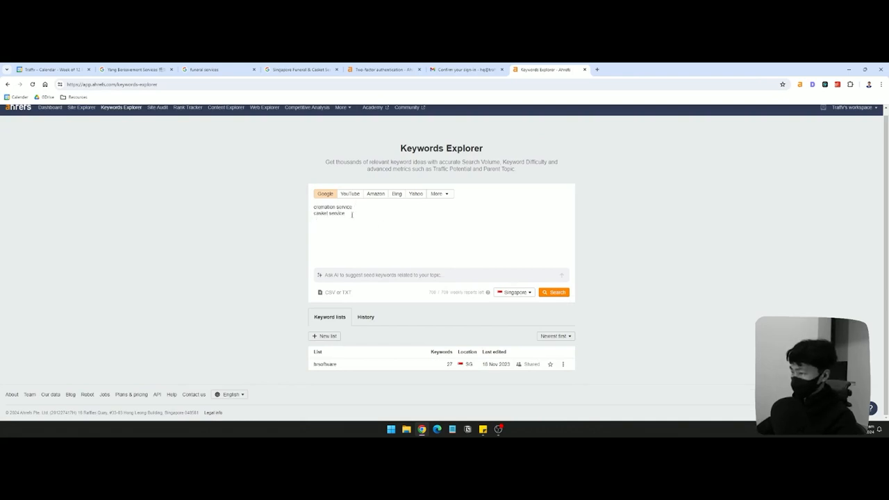
{"action": "key", "text": "ctrl+a"}
{"action": "key", "text": "ctrl+c"}
{"action": "key", "text": "ctrl+v"}
{"action": "key", "text": "ctrl+v"}
{"action": "key", "text": "ctrl+v"}
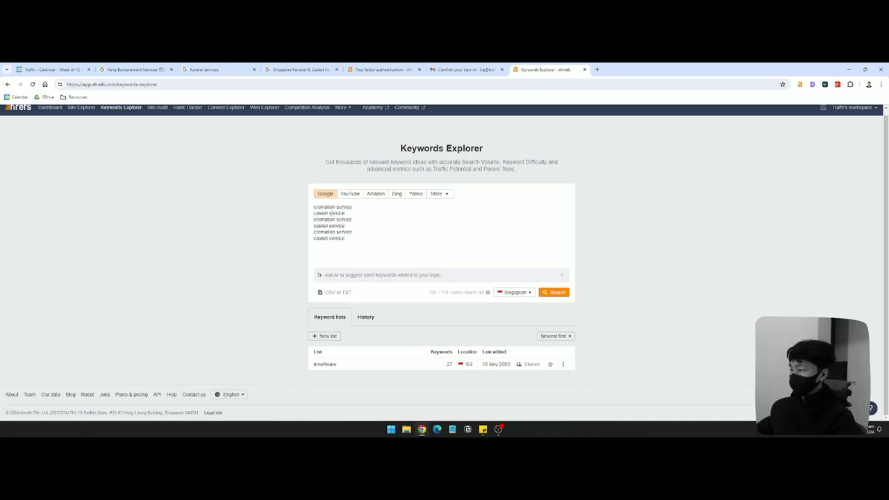
Add "singapore" before the first pair of keywords and after the second pair, and run the keyword search.
{"action": "left_click", "coordinate": [314, 207]}
{"action": "type", "text": "singapore"}
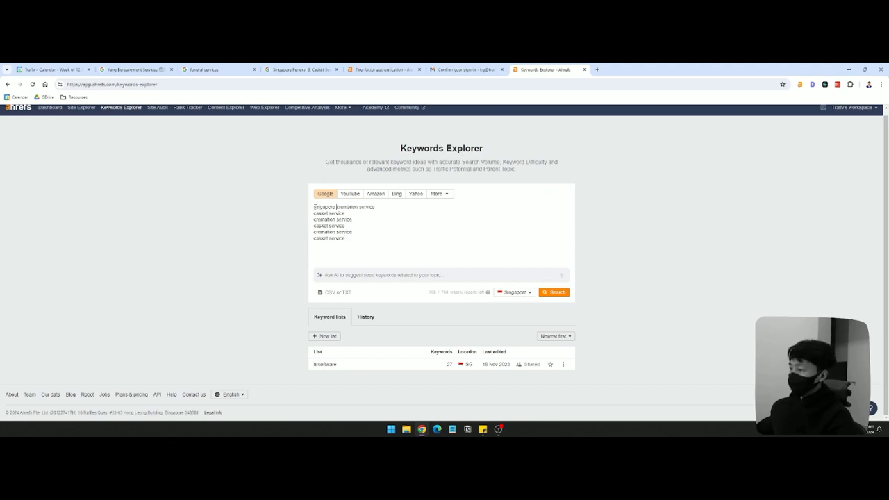
{"action": "left_click", "coordinate": [314, 213]}
{"action": "type", "text": "singapore"}
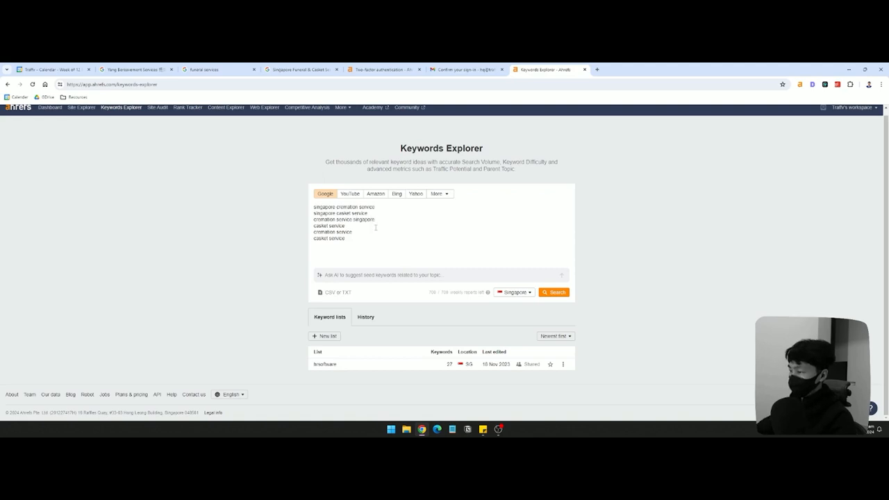
{"action": "key", "text": "ctrl+v"}
{"action": "key", "text": "Return"}
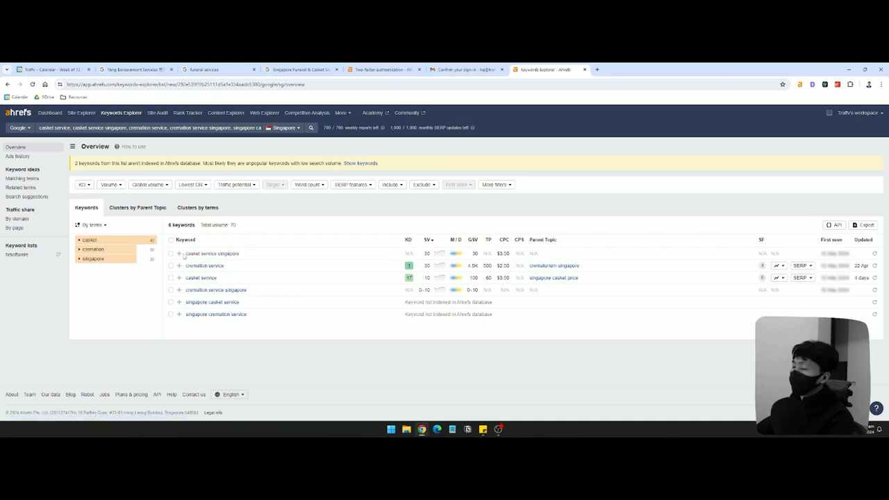
Compare the keyword "casket service singapore" with the category list in the notes and add a blank line below the list.
{"action": "left_click_drag", "start_coordinate": [184, 255], "coordinate": [239, 255]}
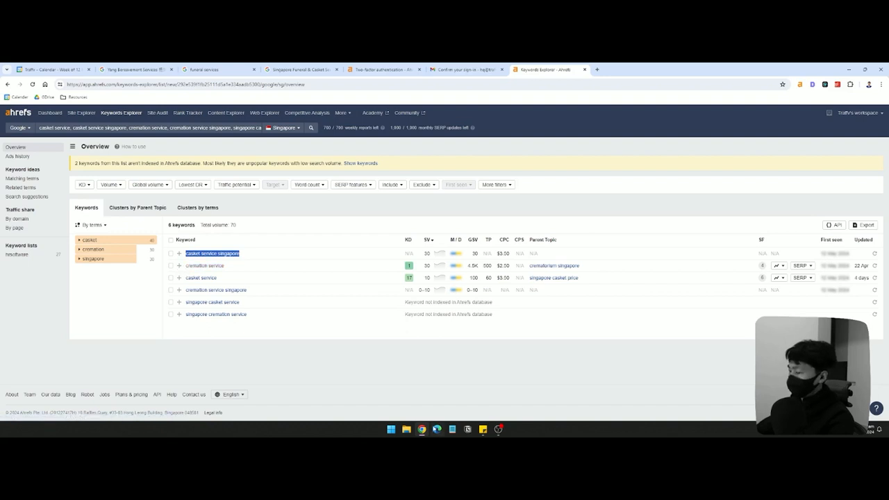
{"action": "left_click", "coordinate": [482, 429]}
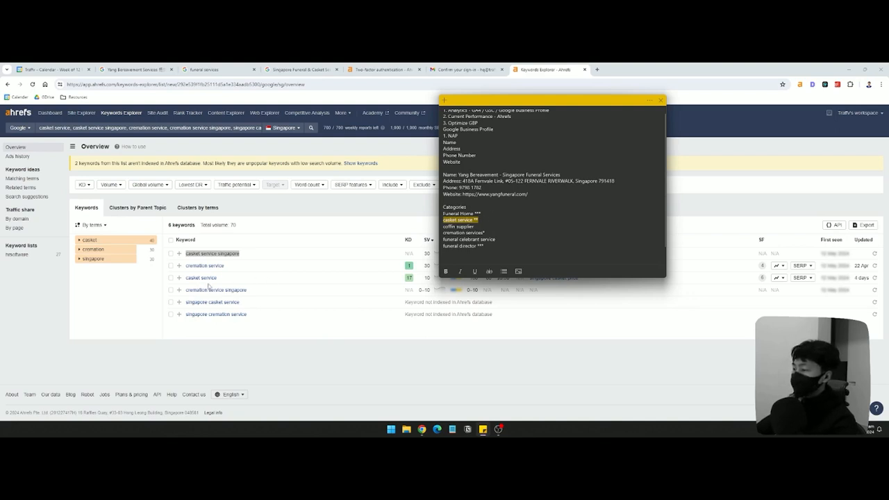
{"action": "left_click", "coordinate": [419, 279]}
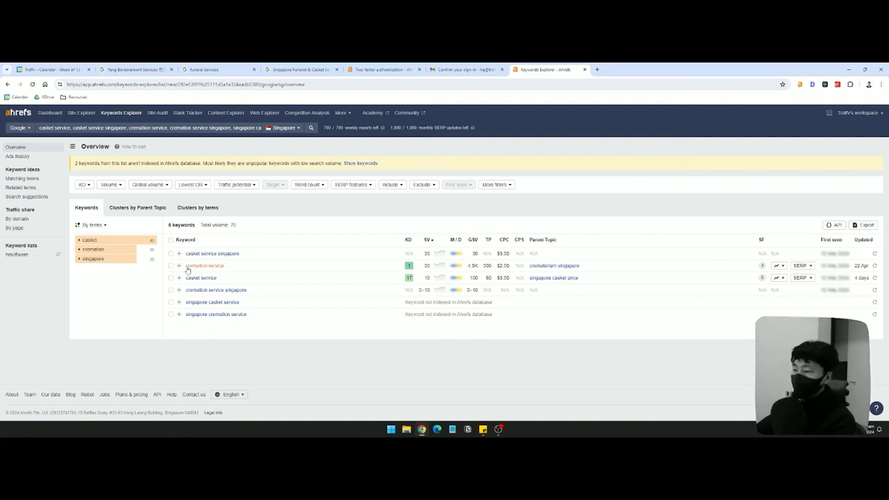
{"action": "left_click", "coordinate": [482, 429]}
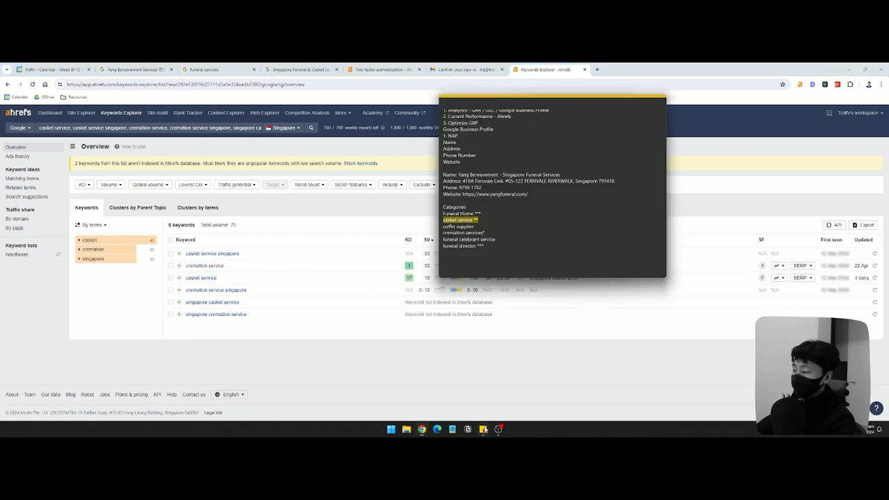
{"action": "key", "text": "Return"}
{"action": "key", "text": "Return"}
{"action": "key", "text": "Return"}
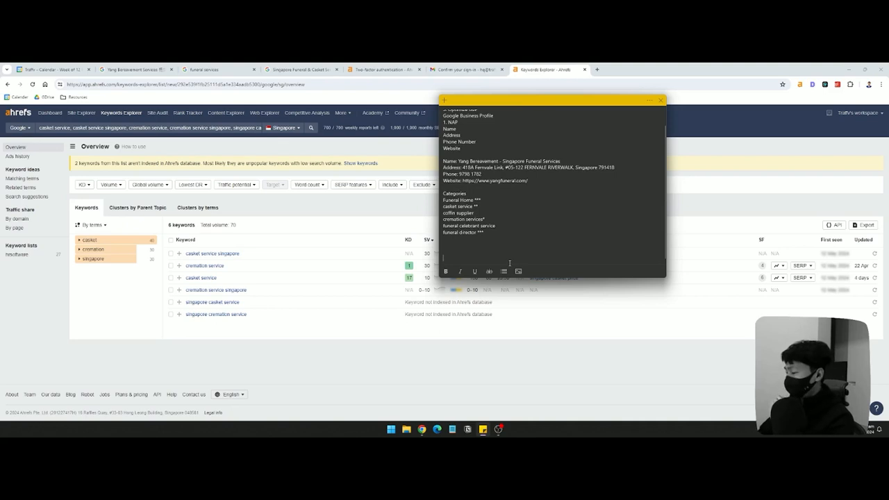
{"action": "key", "text": "BackSpace"}
{"action": "key", "text": "BackSpace"}
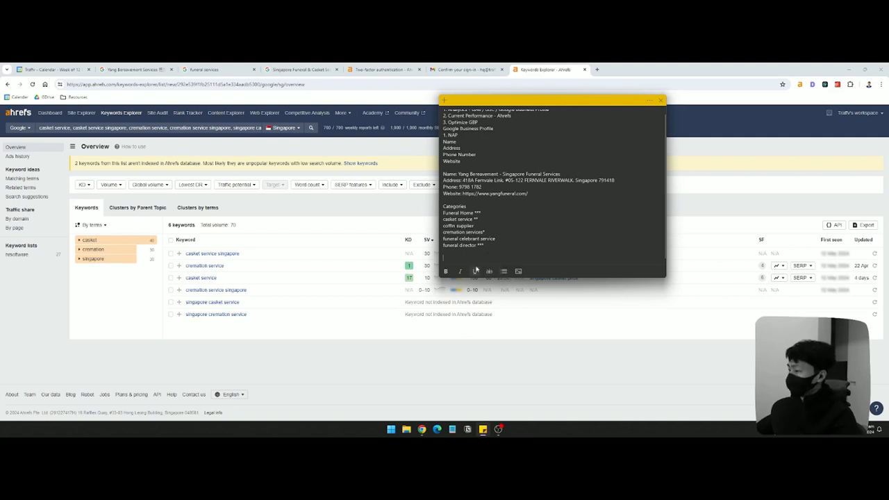
Review the Funeral Home, funeral director, casket service and cremation services entries in the noted category list.
{"action": "left_click_drag", "start_coordinate": [479, 213], "coordinate": [443, 212]}
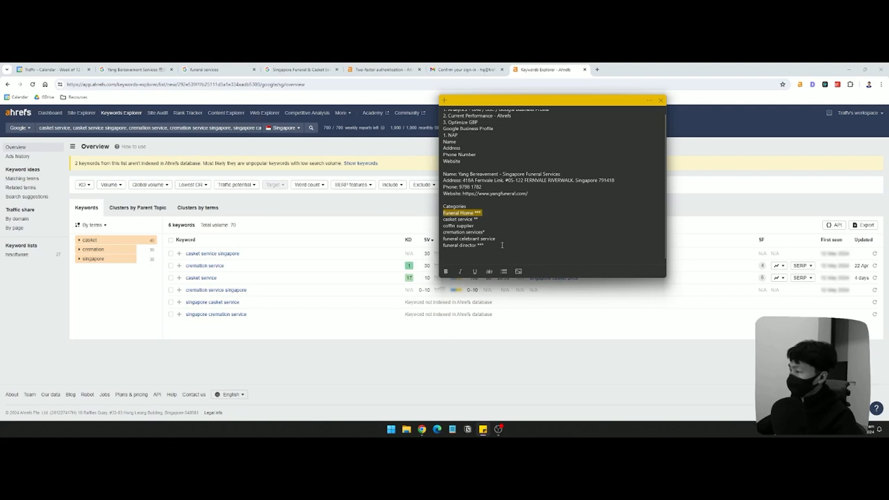
{"action": "left_click_drag", "start_coordinate": [501, 244], "coordinate": [443, 245]}
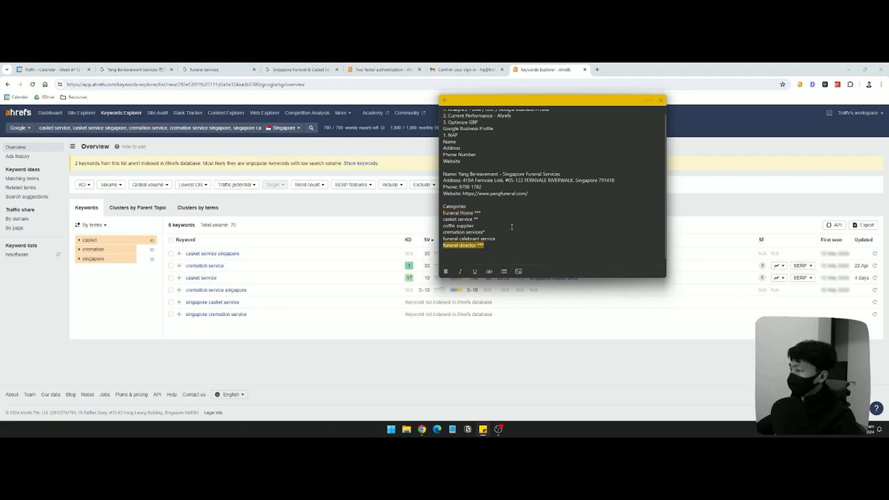
{"action": "left_click_drag", "start_coordinate": [495, 220], "coordinate": [433, 220]}
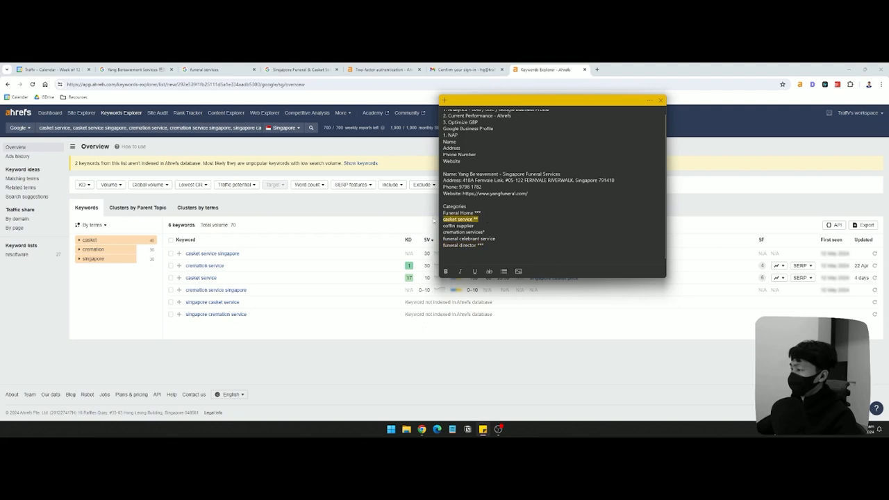
{"action": "left_click_drag", "start_coordinate": [490, 218], "coordinate": [443, 232]}
{"action": "left_click", "coordinate": [495, 223]}
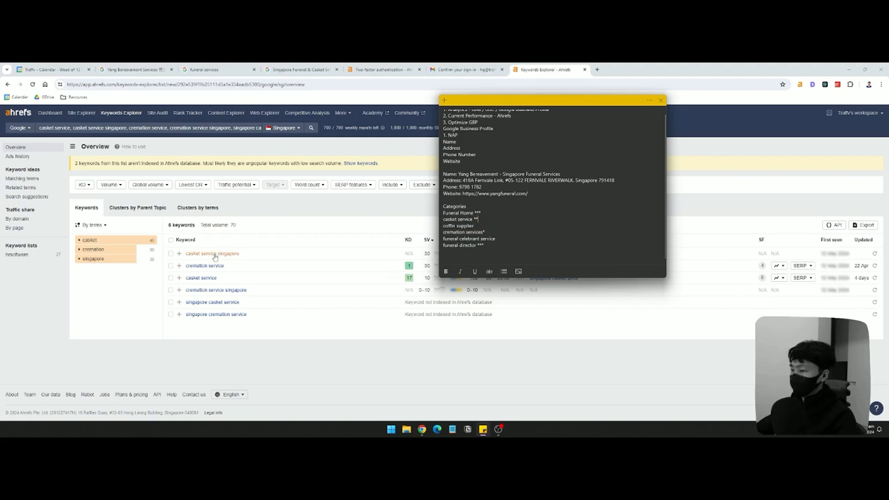
Examine the Ahrefs search volumes of the casket service and cremation service keywords in the results table.
{"action": "left_click", "coordinate": [372, 374]}
{"action": "left_click_drag", "start_coordinate": [509, 254], "coordinate": [186, 254]}
{"action": "left_click_drag", "start_coordinate": [509, 278], "coordinate": [187, 277]}
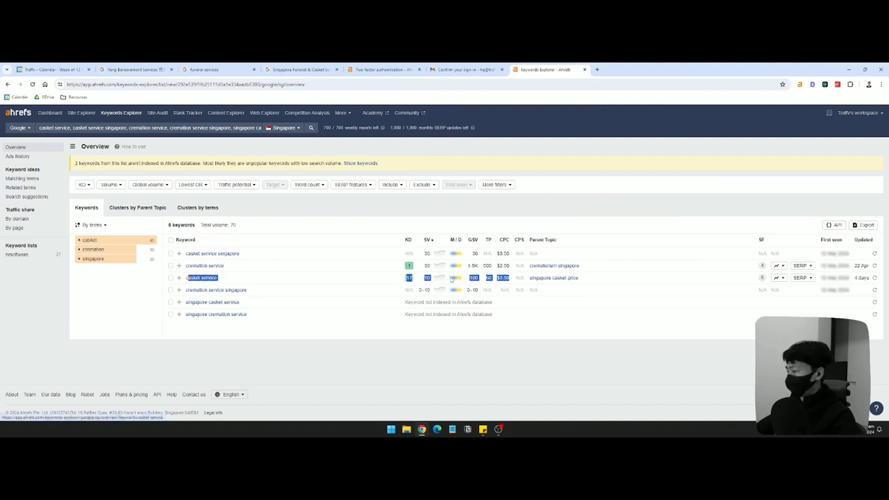
{"action": "left_click", "coordinate": [383, 284]}
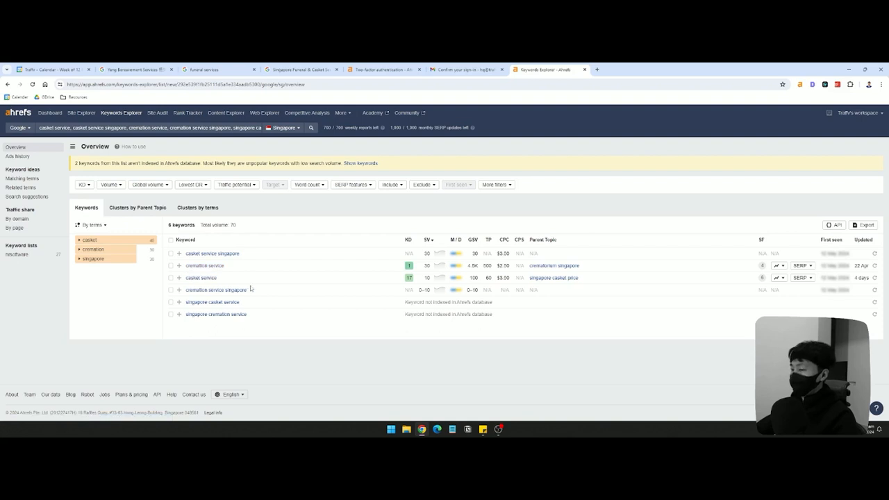
{"action": "left_click_drag", "start_coordinate": [184, 265], "coordinate": [433, 273]}
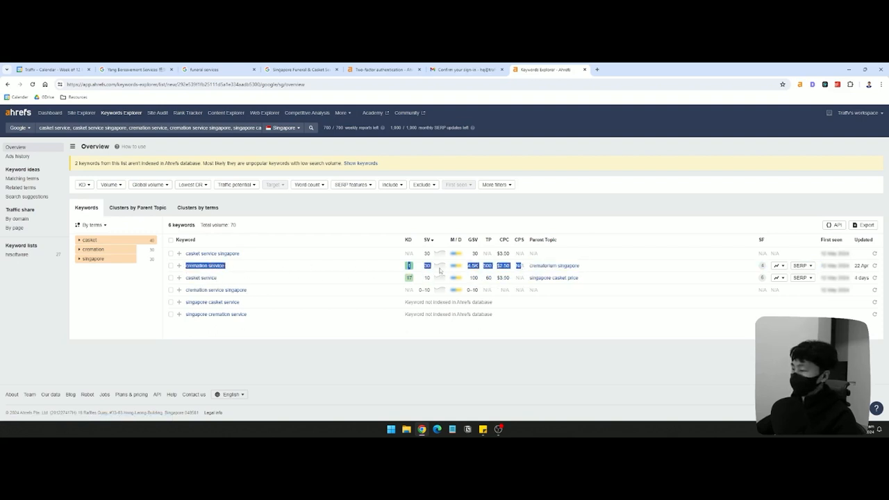
{"action": "left_click", "coordinate": [404, 272]}
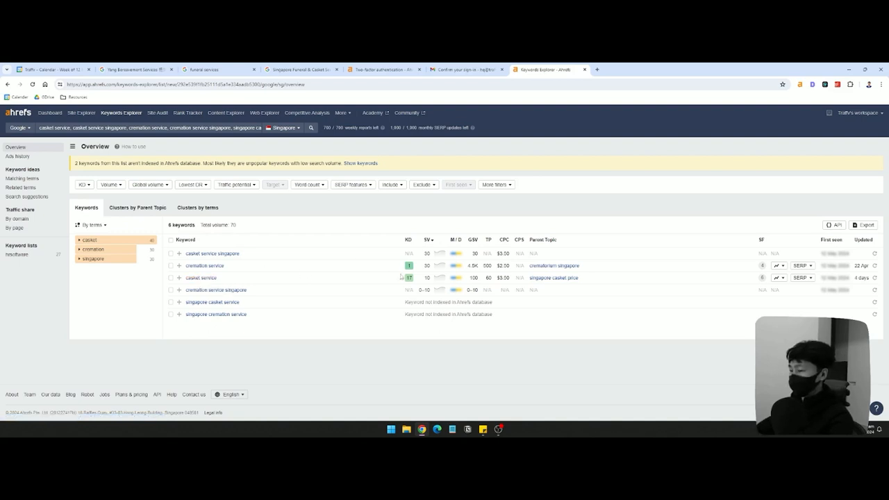
{"action": "double_click", "coordinate": [426, 265]}
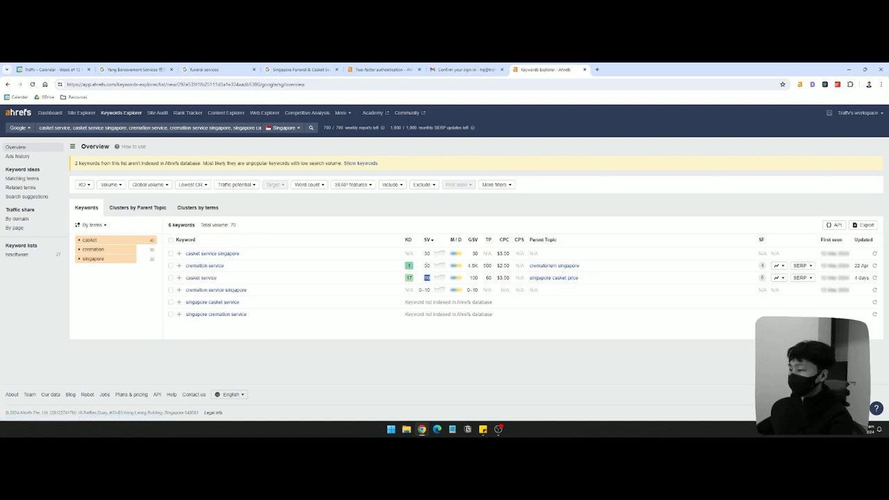
{"action": "left_click", "coordinate": [427, 276]}
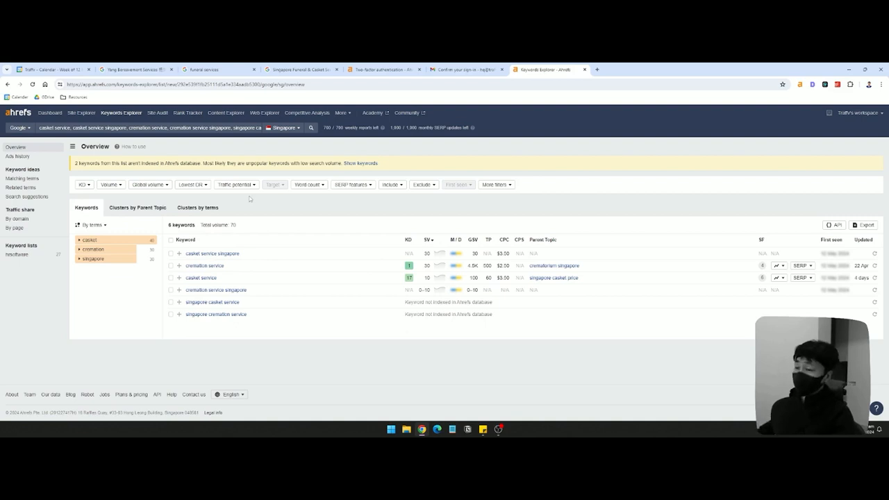
Close the Gmail sign-in confirmation, two-factor authentication and "funeral services" search pages, and check the notes.
{"action": "left_click", "coordinate": [464, 69]}
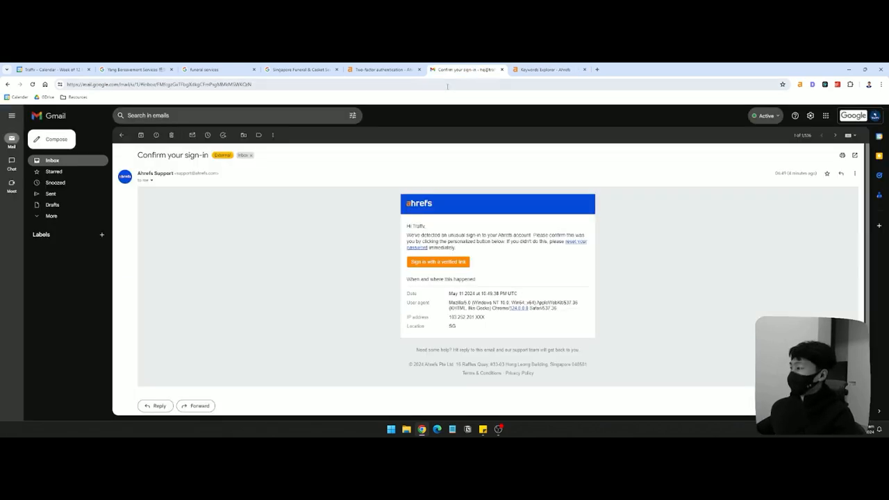
{"action": "left_click", "coordinate": [501, 70]}
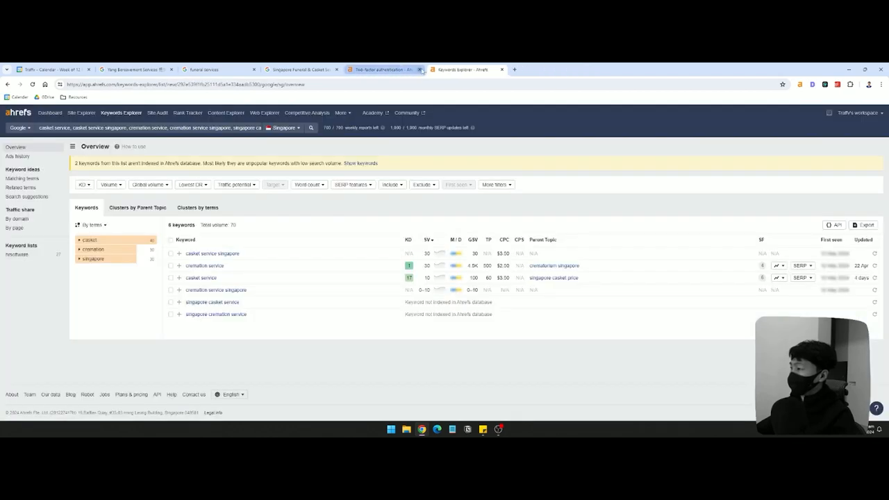
{"action": "left_click", "coordinate": [418, 69]}
{"action": "left_click", "coordinate": [298, 69]}
{"action": "left_click", "coordinate": [483, 429]}
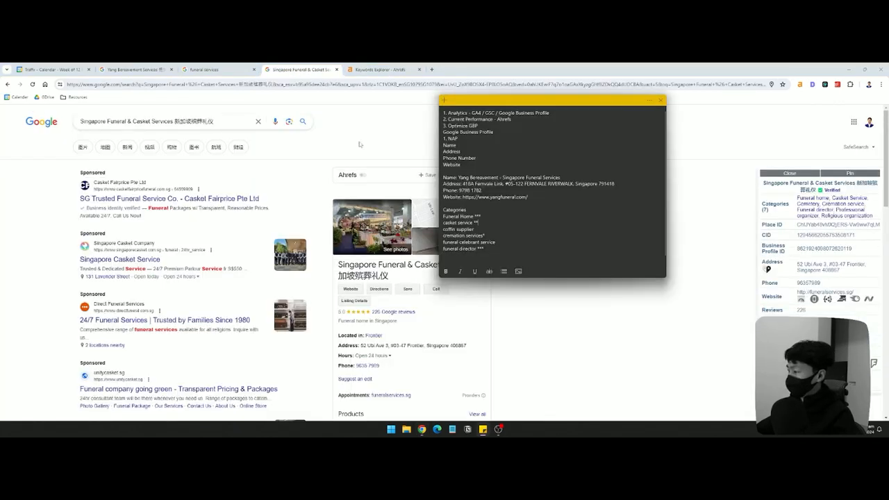
{"action": "left_click", "coordinate": [249, 69]}
{"action": "left_click", "coordinate": [254, 69]}
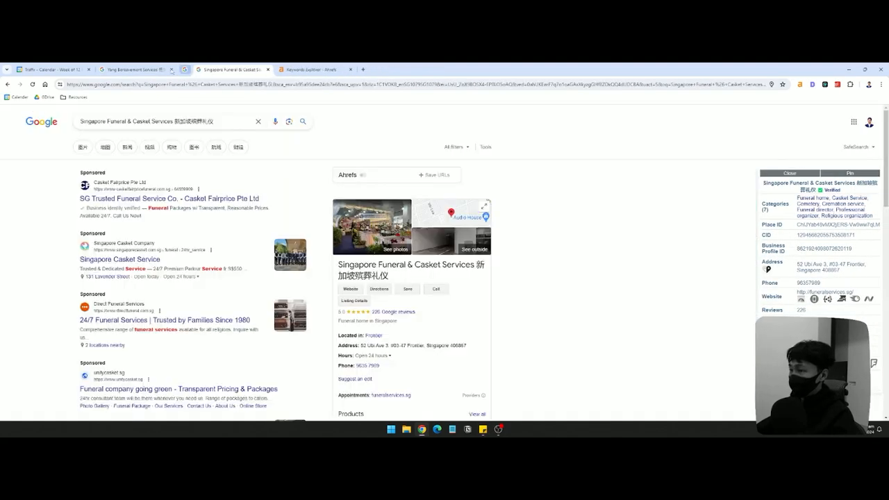
Return to Yang Bereavement's business information and remove all of its additional categories, leaving only the primary one.
{"action": "left_click", "coordinate": [139, 70]}
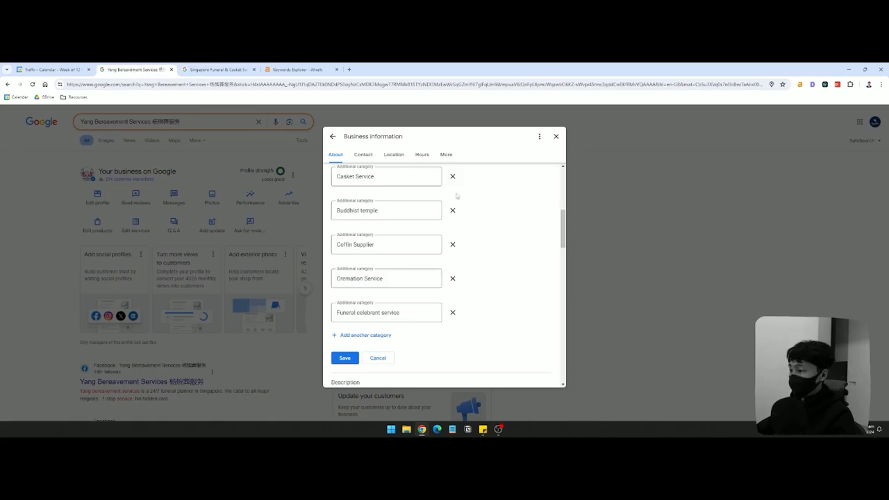
{"action": "left_click", "coordinate": [452, 313]}
{"action": "left_click", "coordinate": [453, 279]}
{"action": "left_click", "coordinate": [454, 246]}
{"action": "scroll", "coordinate": [477, 301], "scroll_direction": "up", "scroll_amount": 2}
{"action": "left_click", "coordinate": [453, 281]}
{"action": "left_click", "coordinate": [453, 247]}
{"action": "left_click", "coordinate": [452, 212]}
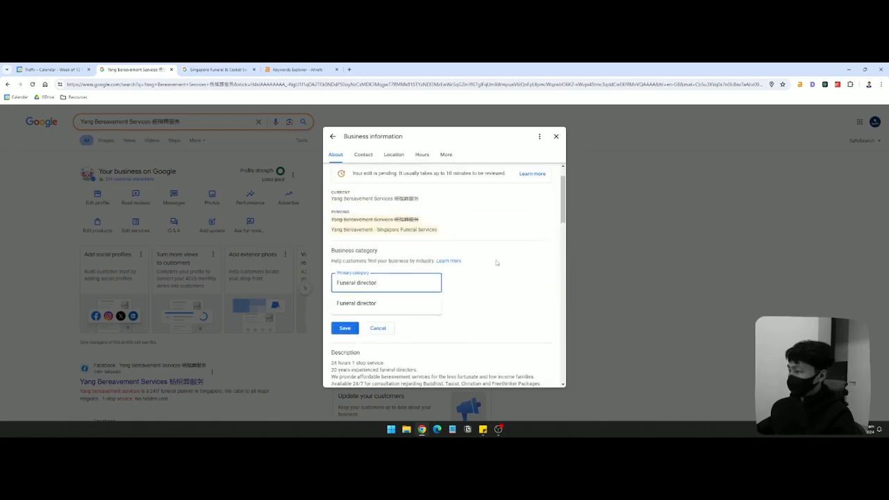
Set the primary category to "Funeral home" and add "Funeral director" as an additional category.
{"action": "double_click", "coordinate": [396, 278]}
{"action": "type", "text": "ho"}
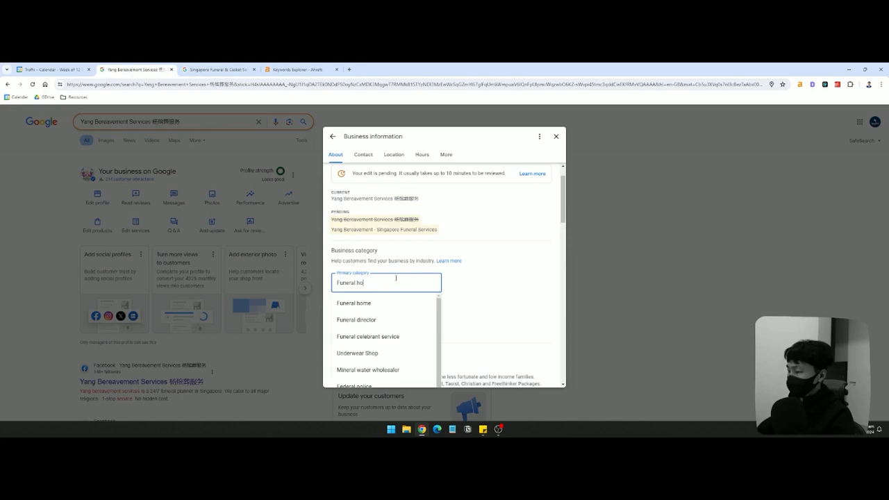
{"action": "left_click", "coordinate": [375, 303]}
{"action": "left_click", "coordinate": [368, 310]}
{"action": "type", "text": "Funeral d"}
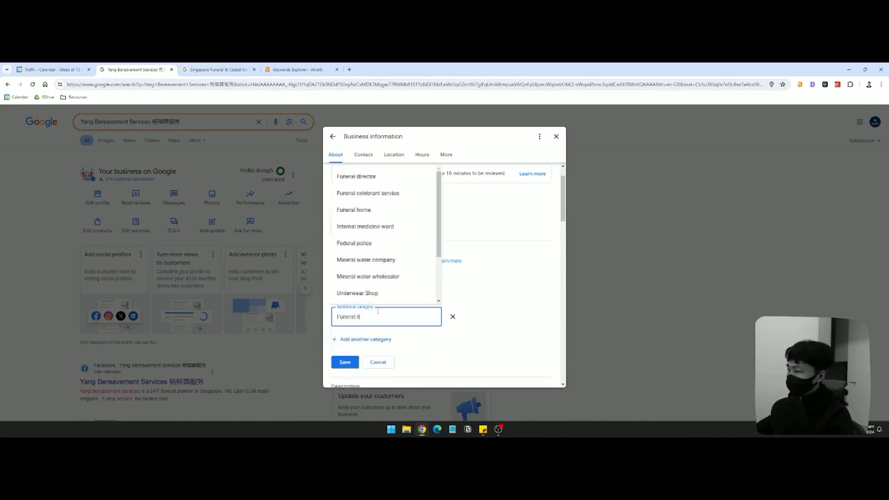
{"action": "left_click", "coordinate": [367, 176]}
{"action": "scroll", "coordinate": [393, 293], "scroll_direction": "down", "scroll_amount": 2}
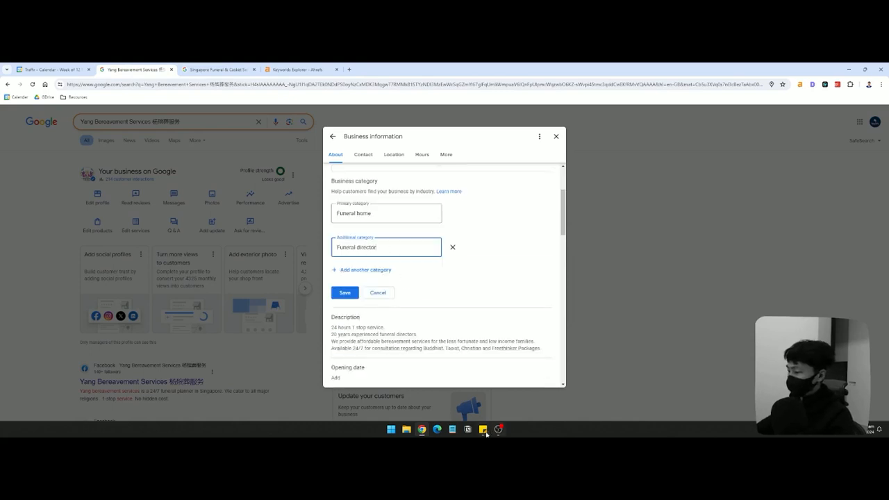
Check the notes, add "Casket Service" as another additional category, and save the business categories.
{"action": "left_click", "coordinate": [483, 430]}
{"action": "left_click", "coordinate": [355, 271]}
{"action": "left_click", "coordinate": [355, 272]}
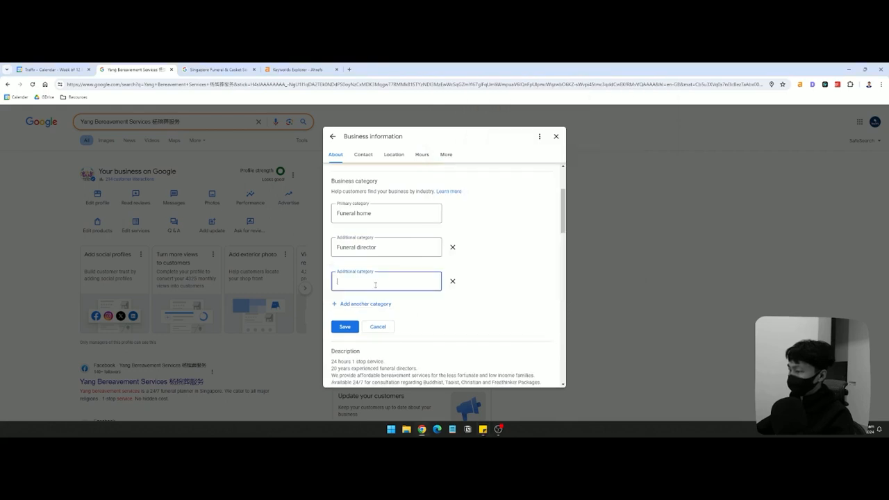
{"action": "type", "text": "Casket"}
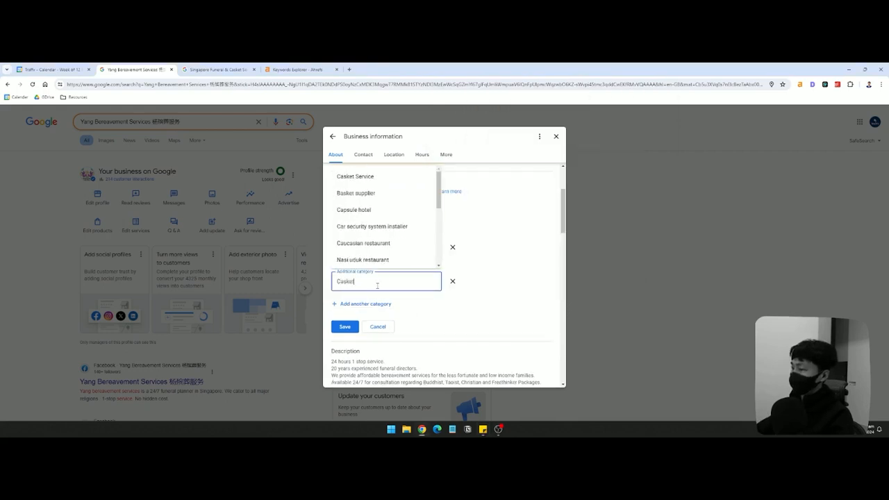
{"action": "left_click", "coordinate": [408, 180]}
{"action": "left_click", "coordinate": [344, 326]}
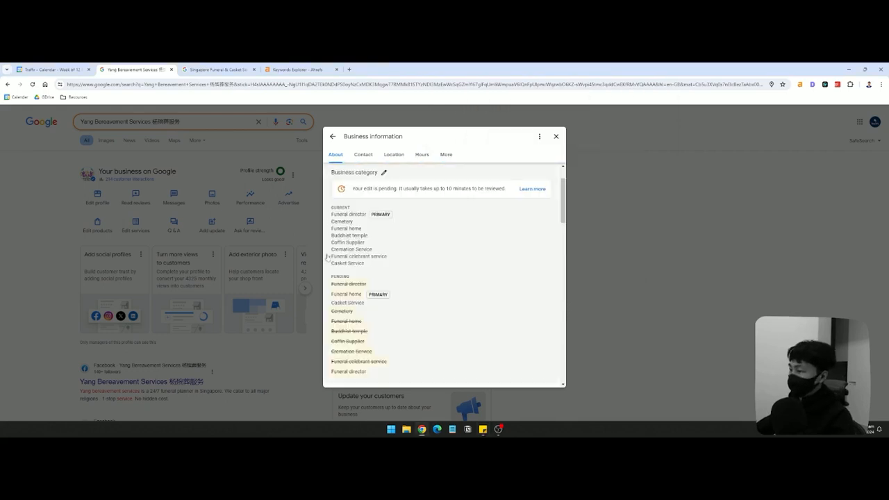
Open the business description for editing, copy its full text, and paste it into the notes in place of the category list.
{"action": "scroll", "coordinate": [375, 236], "scroll_direction": "down", "scroll_amount": 2}
{"action": "scroll", "coordinate": [437, 256], "scroll_direction": "down", "scroll_amount": 2}
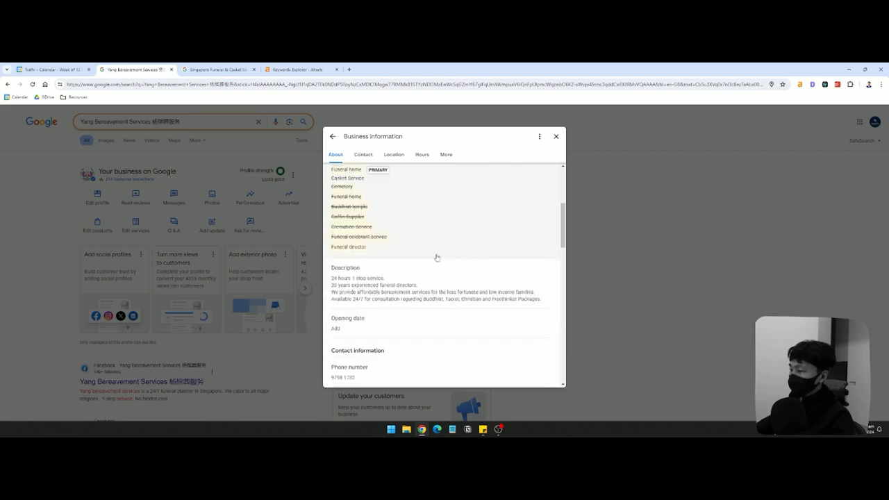
{"action": "scroll", "coordinate": [383, 284], "scroll_direction": "up", "scroll_amount": 1}
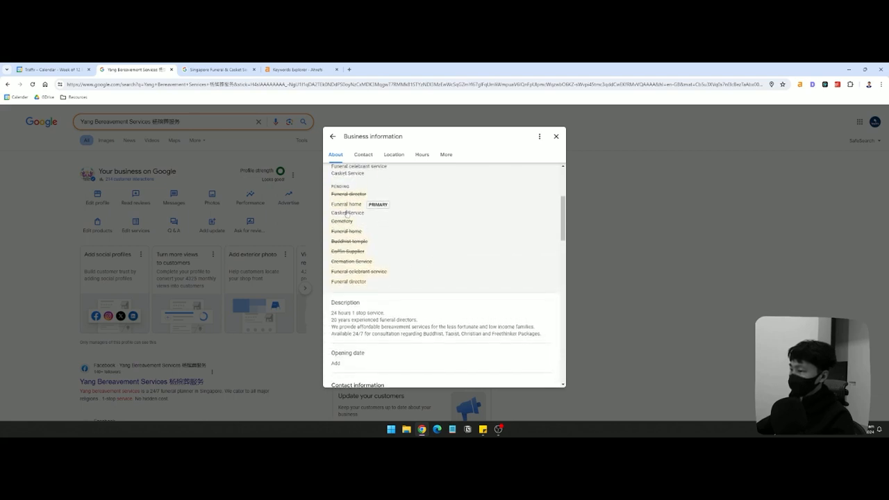
{"action": "scroll", "coordinate": [351, 243], "scroll_direction": "down", "scroll_amount": 2}
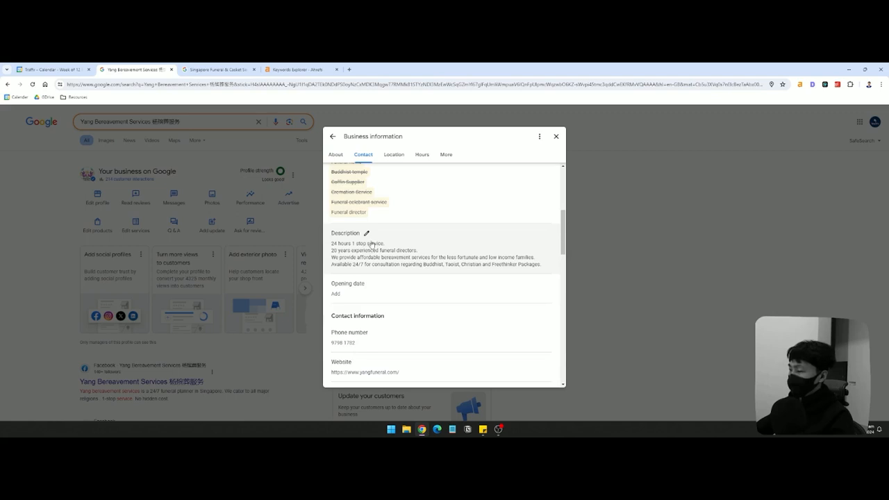
{"action": "left_click", "coordinate": [365, 234]}
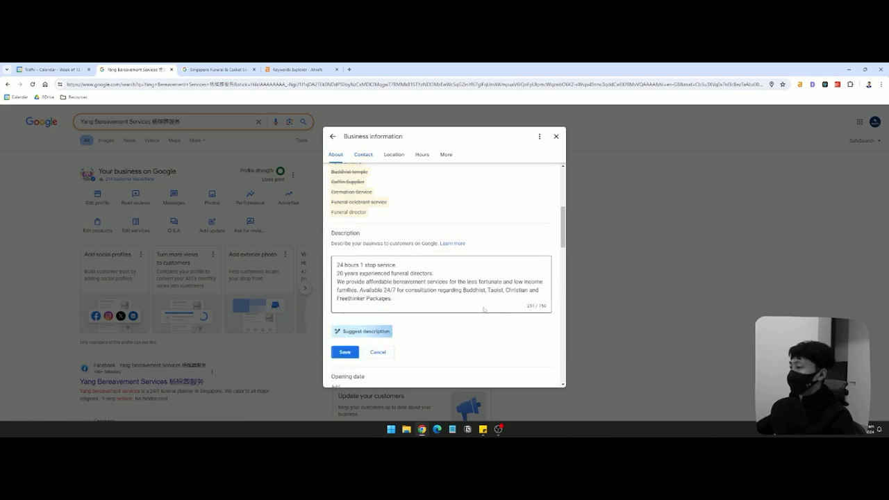
{"action": "left_click_drag", "start_coordinate": [409, 300], "coordinate": [328, 267]}
{"action": "left_click", "coordinate": [397, 303]}
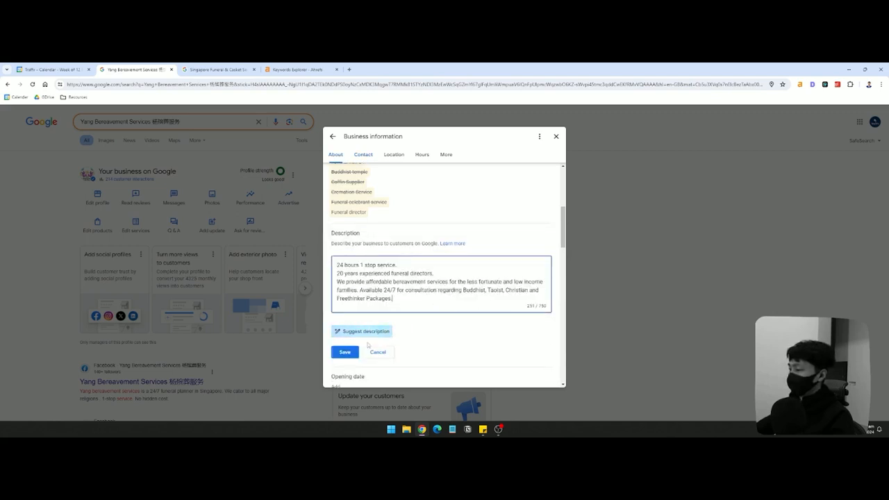
{"action": "left_click_drag", "start_coordinate": [393, 299], "coordinate": [317, 267]}
{"action": "key", "text": "ctrl+c"}
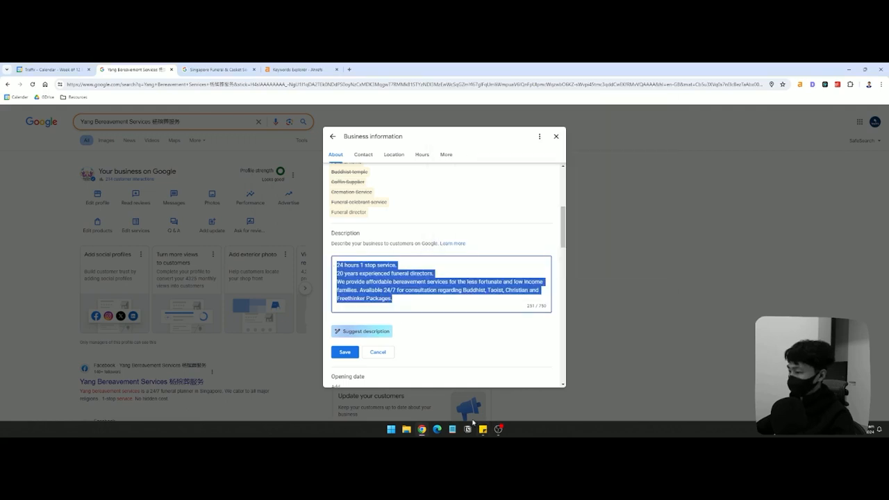
{"action": "left_click", "coordinate": [482, 429]}
{"action": "key", "text": "ctrl+v"}
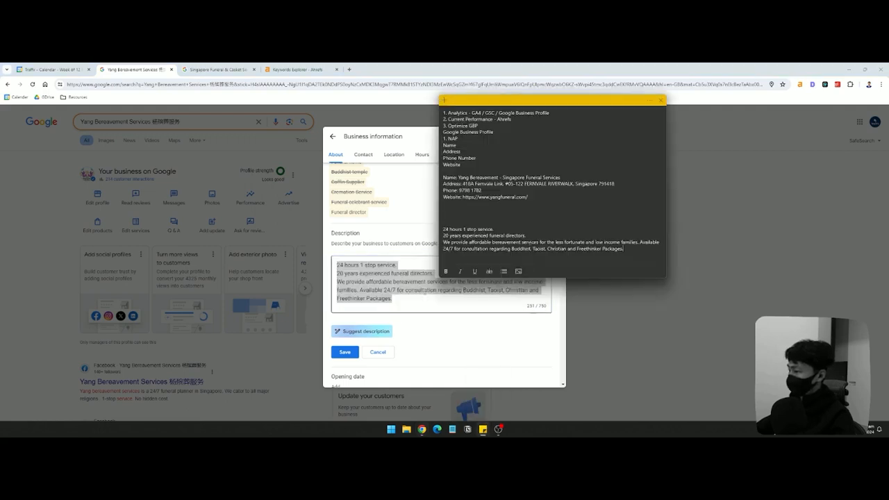
Generate a suggested business description and compare its wording with the current description.
{"action": "left_click", "coordinate": [361, 330]}
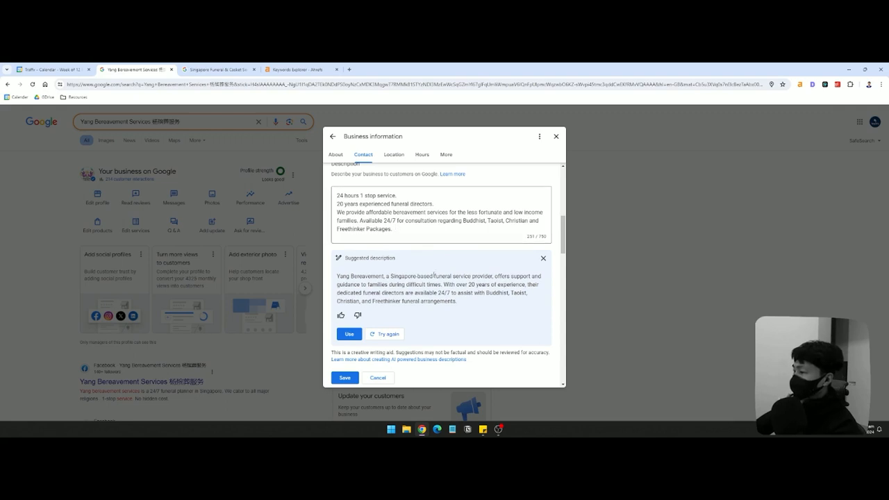
{"action": "left_click_drag", "start_coordinate": [433, 276], "coordinate": [484, 277]}
{"action": "left_click_drag", "start_coordinate": [386, 276], "coordinate": [458, 301]}
{"action": "left_click", "coordinate": [474, 277]}
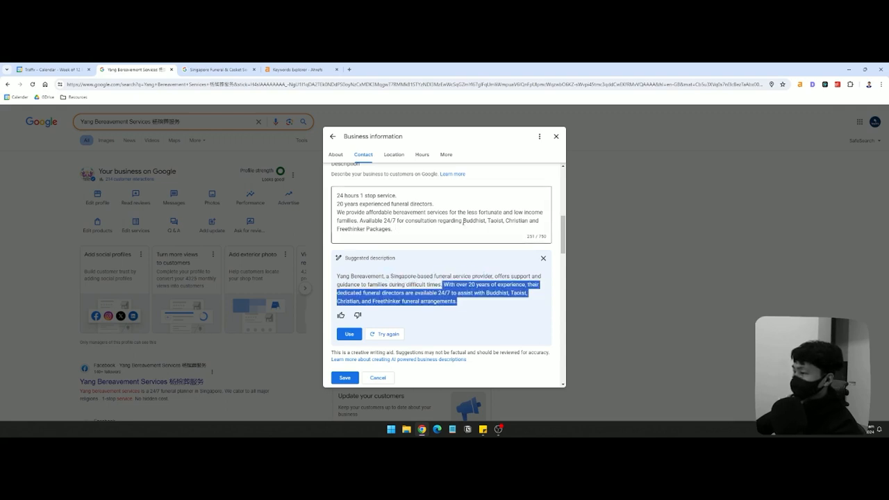
{"action": "left_click", "coordinate": [439, 292]}
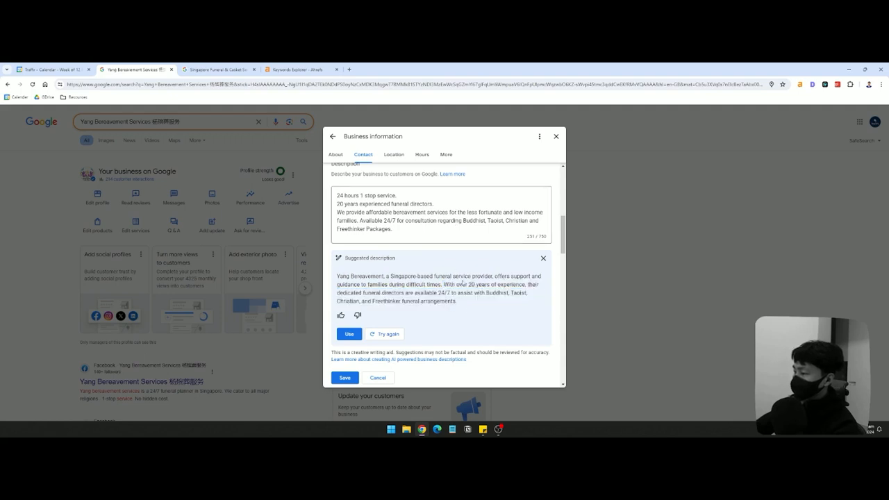
{"action": "scroll", "coordinate": [462, 283], "scroll_direction": "down", "scroll_amount": 1}
{"action": "scroll", "coordinate": [444, 250], "scroll_direction": "up", "scroll_amount": 2}
{"action": "scroll", "coordinate": [428, 212], "scroll_direction": "down", "scroll_amount": 2}
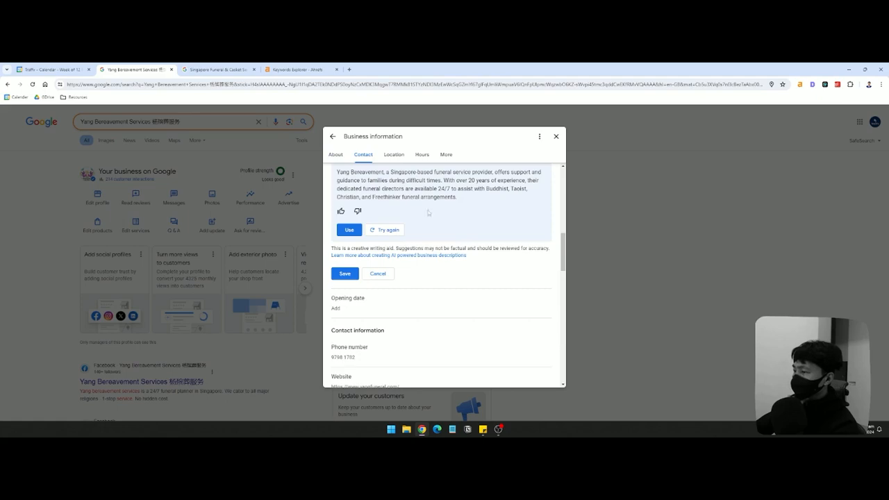
{"action": "scroll", "coordinate": [428, 213], "scroll_direction": "up", "scroll_amount": 2}
Check the list of funeral packages on yangfuneral.com, and reread the suggested description in the business profile.
{"action": "key", "text": "ctrl+t"}
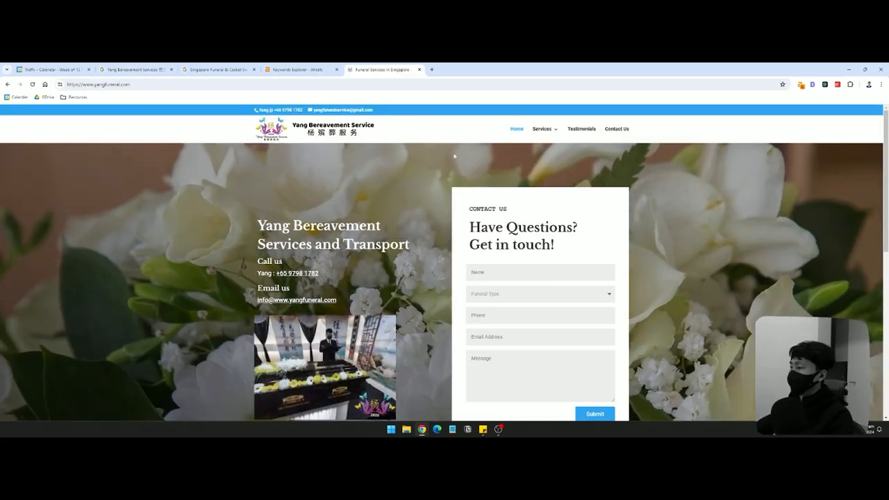
{"action": "mouse_move", "coordinate": [544, 129]}
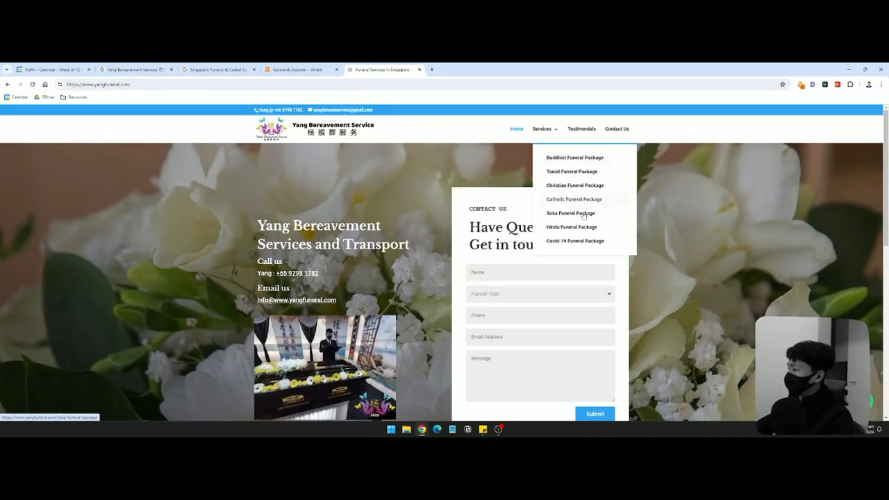
{"action": "left_click", "coordinate": [235, 70]}
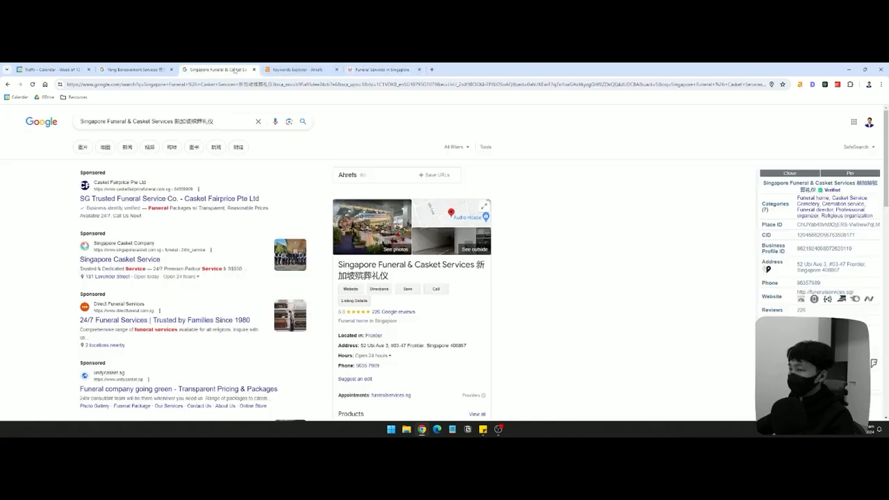
{"action": "left_click", "coordinate": [163, 70]}
{"action": "scroll", "coordinate": [447, 271], "scroll_direction": "up", "scroll_amount": 1}
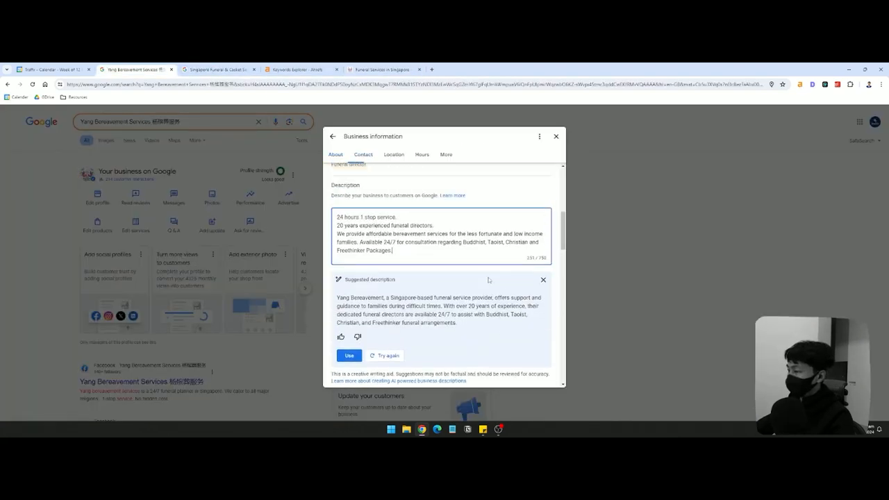
{"action": "scroll", "coordinate": [485, 284], "scroll_direction": "down", "scroll_amount": 2}
{"action": "scroll", "coordinate": [485, 285], "scroll_direction": "up", "scroll_amount": 3}
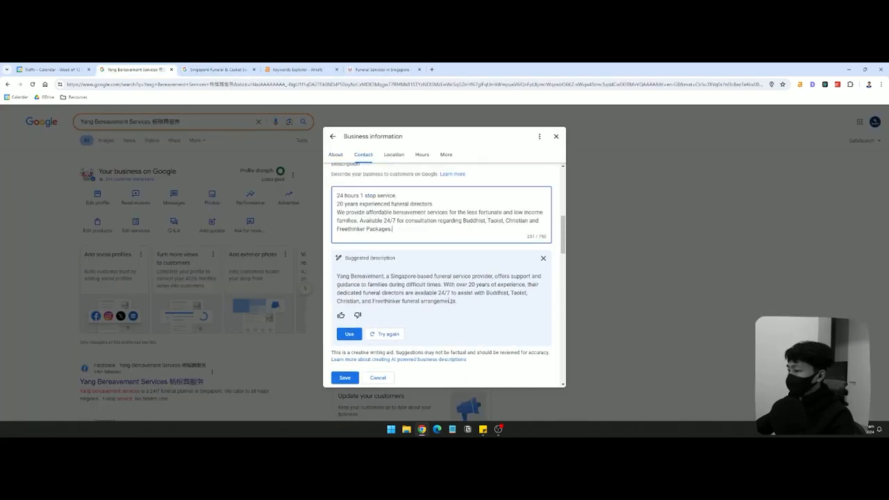
{"action": "left_click_drag", "start_coordinate": [465, 302], "coordinate": [354, 283]}
Open ChatGPT in a new tab and begin the prompt "Help me write a google business profile description in".
{"action": "left_click", "coordinate": [432, 69]}
{"action": "left_click", "coordinate": [407, 246]}
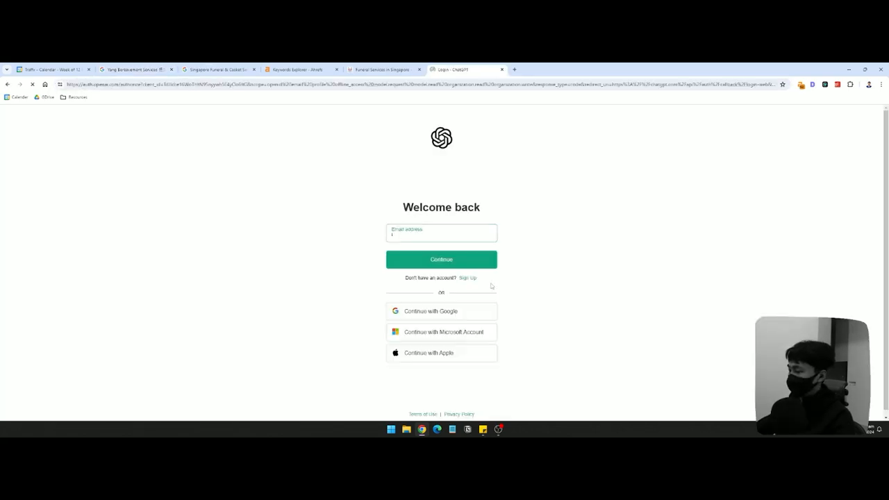
{"action": "type", "text": "Help"}
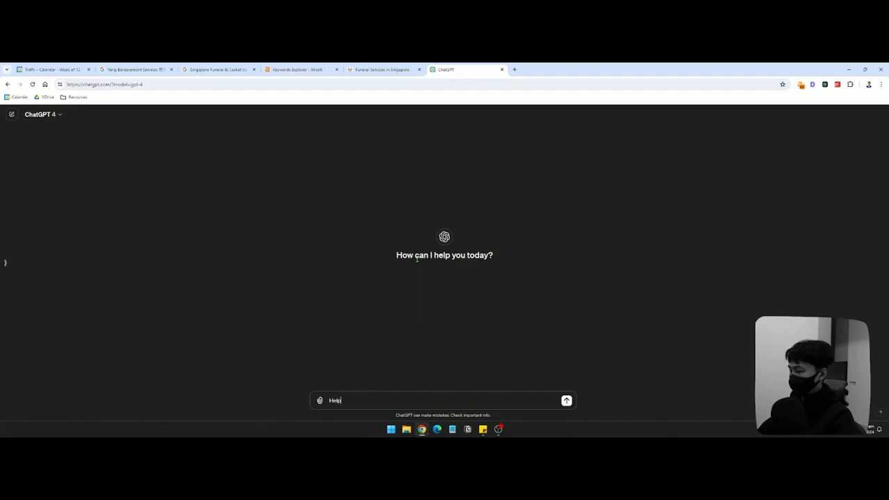
{"action": "type", "text": " me write a google ti"}
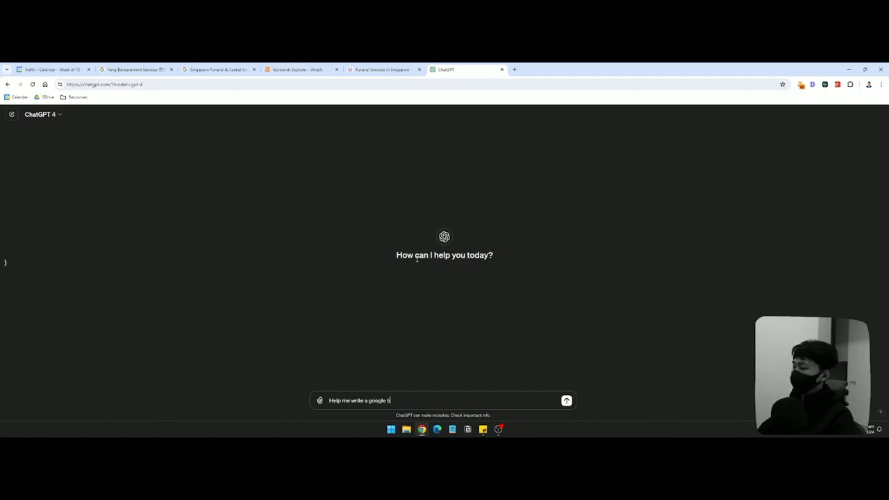
{"action": "key", "text": "BackSpace"}
{"action": "key", "text": "BackSpace"}
{"action": "type", "text": "business profile de"}
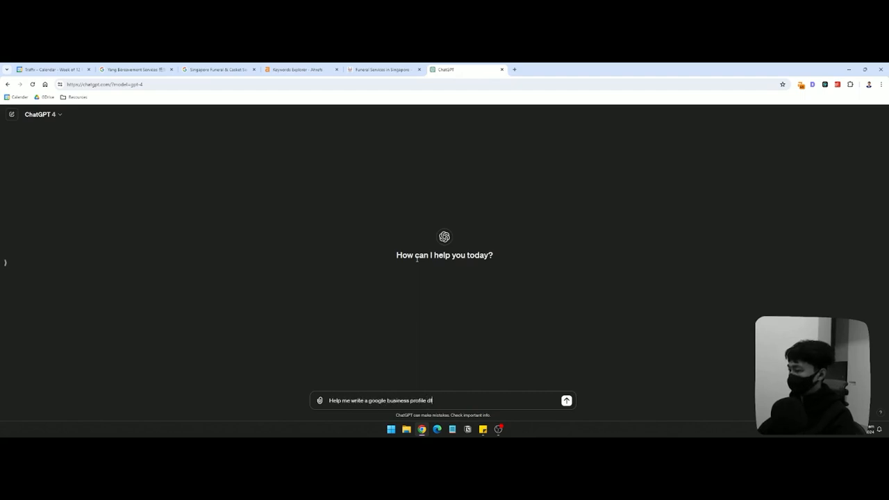
{"action": "type", "text": "scription in"}
Check the character limit of the profile's business description and return to the ChatGPT prompt.
{"action": "left_click", "coordinate": [297, 70]}
{"action": "left_click", "coordinate": [200, 72]}
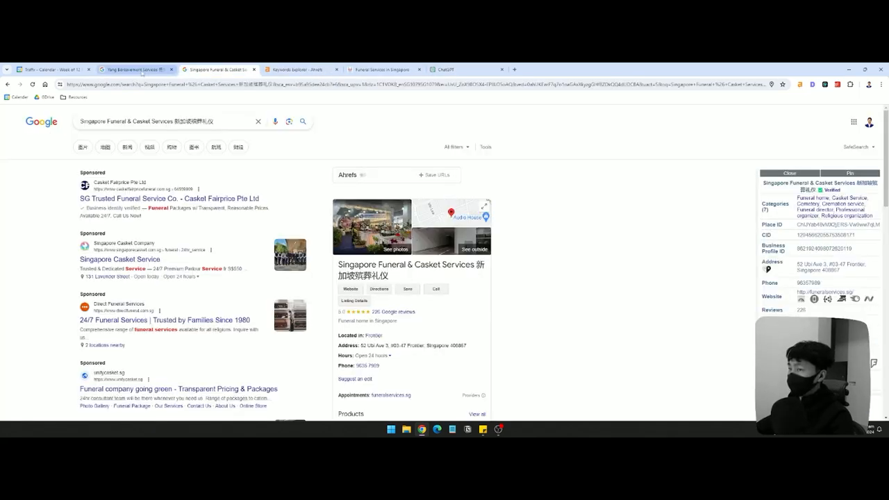
{"action": "left_click", "coordinate": [135, 70]}
{"action": "left_click", "coordinate": [541, 236]}
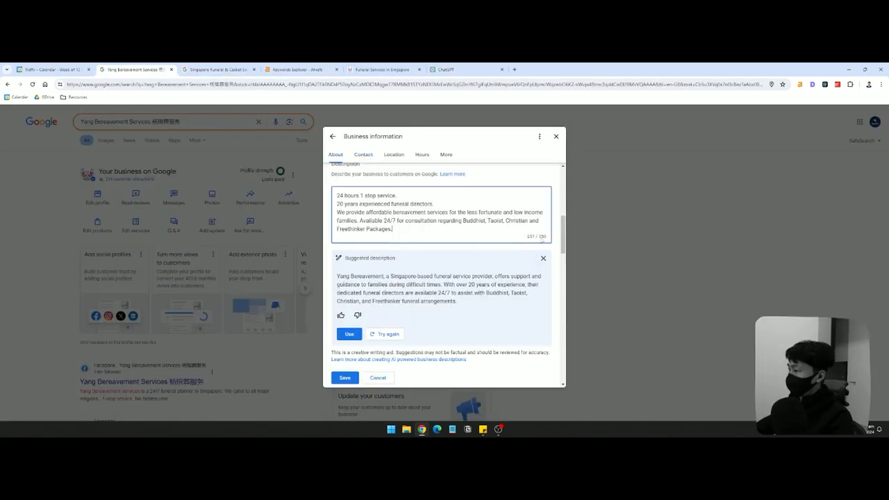
{"action": "double_click", "coordinate": [541, 236]}
{"action": "left_click", "coordinate": [478, 72]}
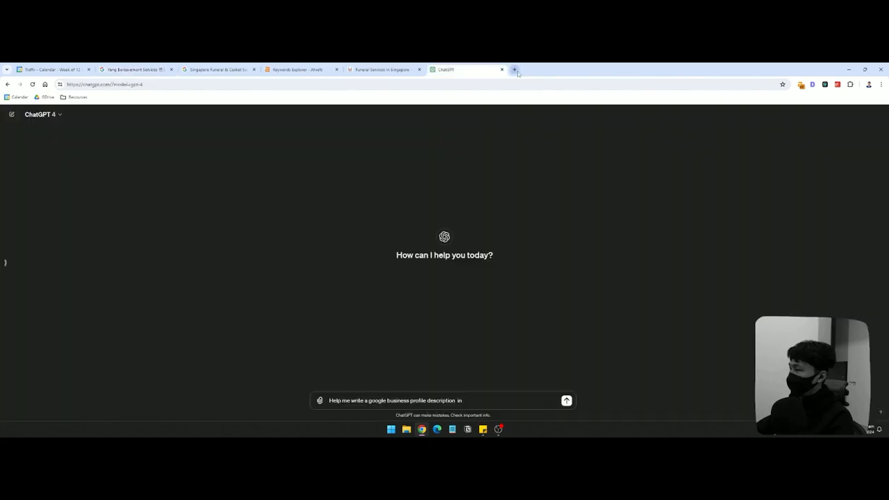
Search Google in a new tab for "how many words is 750 characters" and examine the word-count range.
{"action": "left_click", "coordinate": [514, 69]}
{"action": "left_click", "coordinate": [448, 214]}
{"action": "type", "text": "how man"}
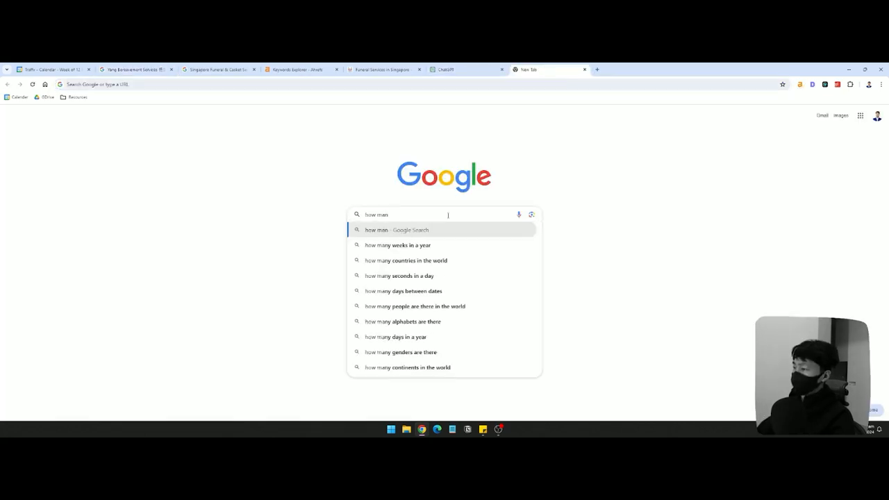
{"action": "type", "text": "y words is 750 characters"}
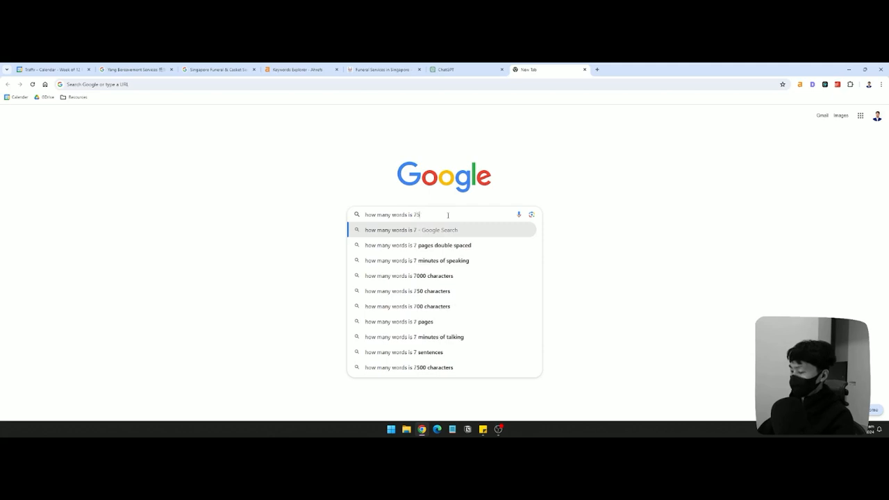
{"action": "key", "text": "Return"}
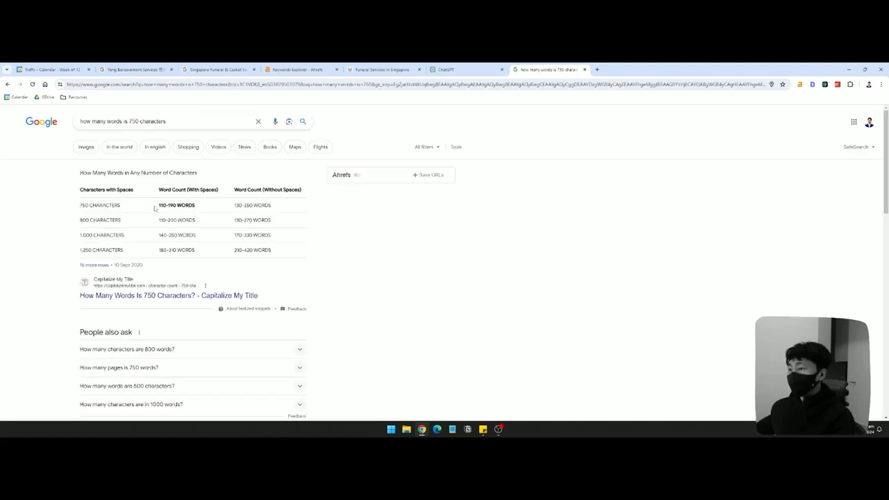
{"action": "mouse_move", "coordinate": [158, 207]}
{"action": "left_mouse_down"}
{"action": "mouse_move", "coordinate": [199, 209]}
{"action": "mouse_move", "coordinate": [160, 206]}
{"action": "left_mouse_up"}
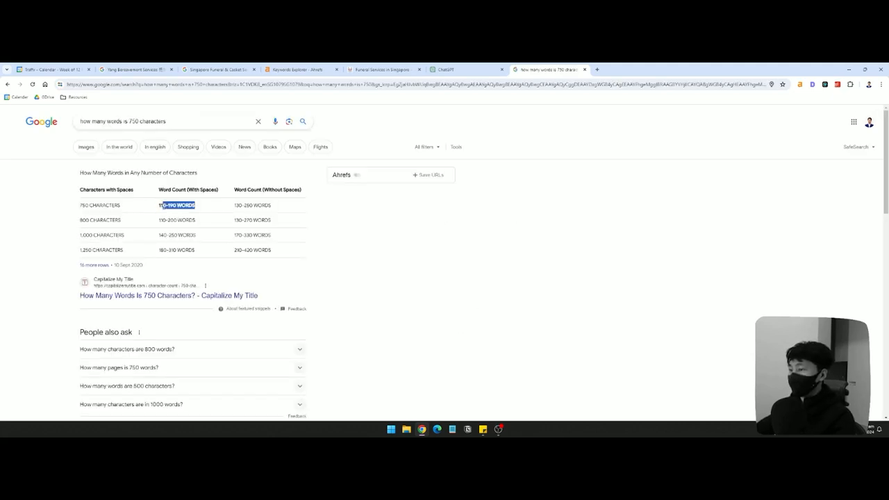
{"action": "left_click_drag", "start_coordinate": [215, 206], "coordinate": [166, 206]}
{"action": "left_click", "coordinate": [198, 209]}
{"action": "left_click", "coordinate": [173, 207]}
Complete the first sentence of the ChatGPT prompt with "120 words." and remove its extra space.
{"action": "left_click", "coordinate": [464, 70]}
{"action": "type", "text": "120 wo"}
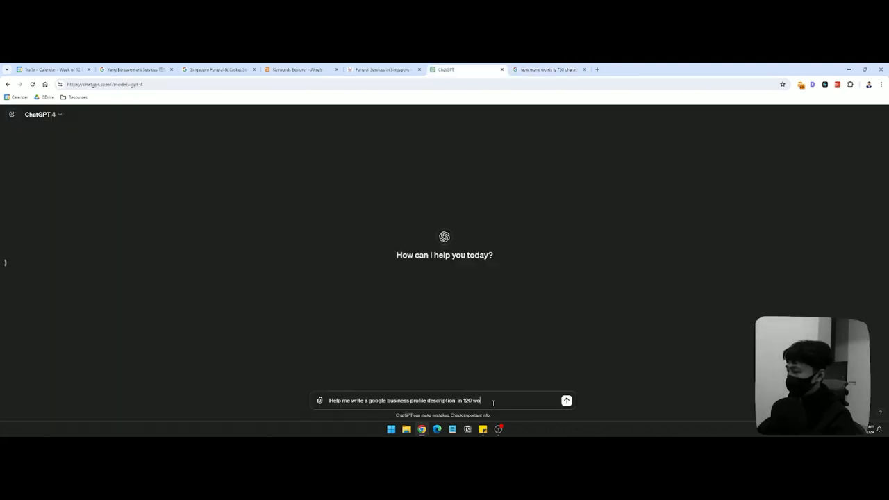
{"action": "type", "text": "rds."}
{"action": "key", "text": "shift+Return"}
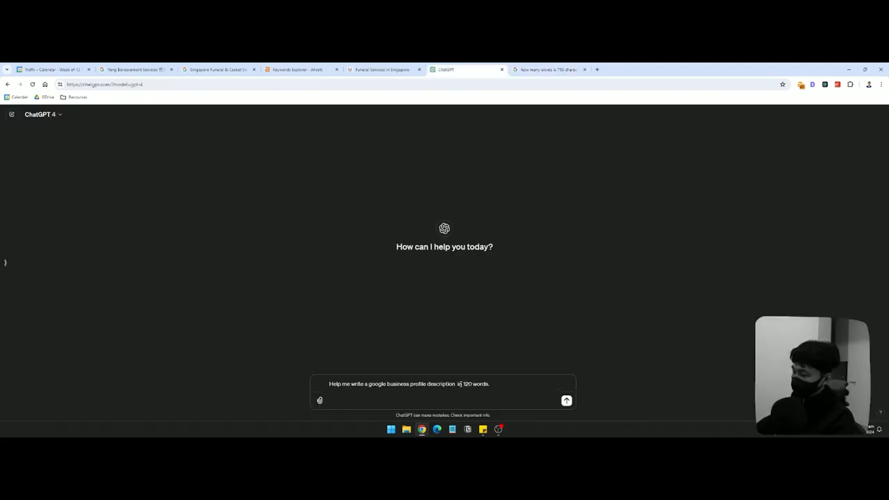
{"action": "key", "text": "BackSpace"}
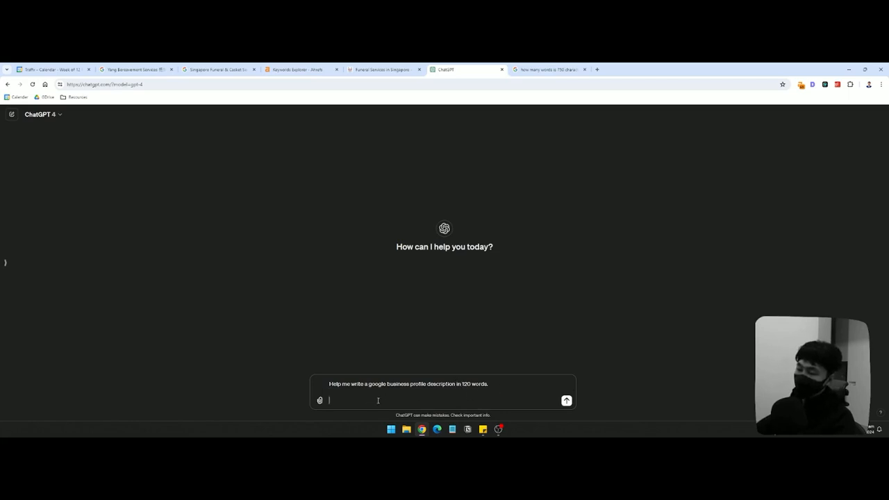
Add example lines to the prompt, "xxx = 3 chars." and "xxx x = 5 chars", and delete both.
{"action": "left_click", "coordinate": [380, 392]}
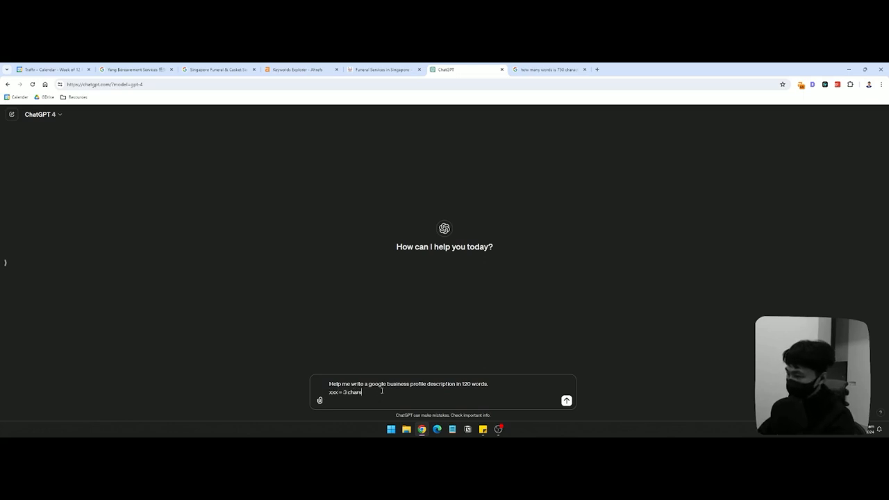
{"action": "key", "text": "shift+Return"}
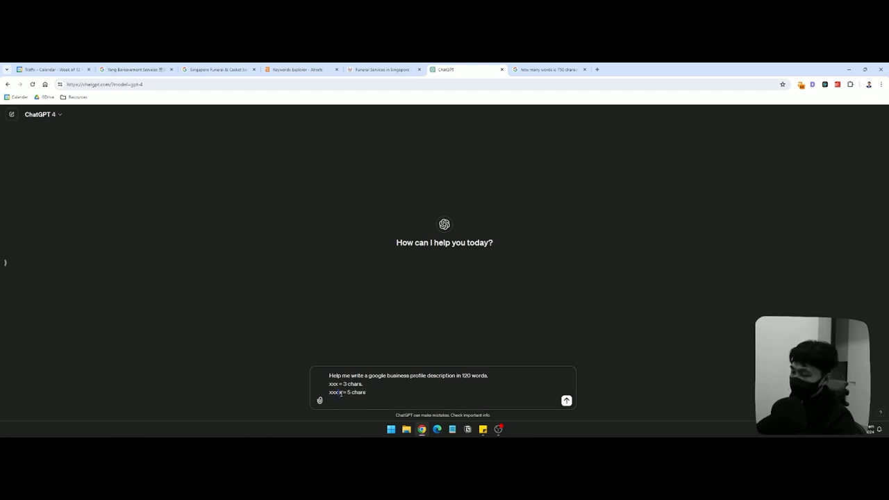
{"action": "left_click_drag", "start_coordinate": [373, 391], "coordinate": [329, 383]}
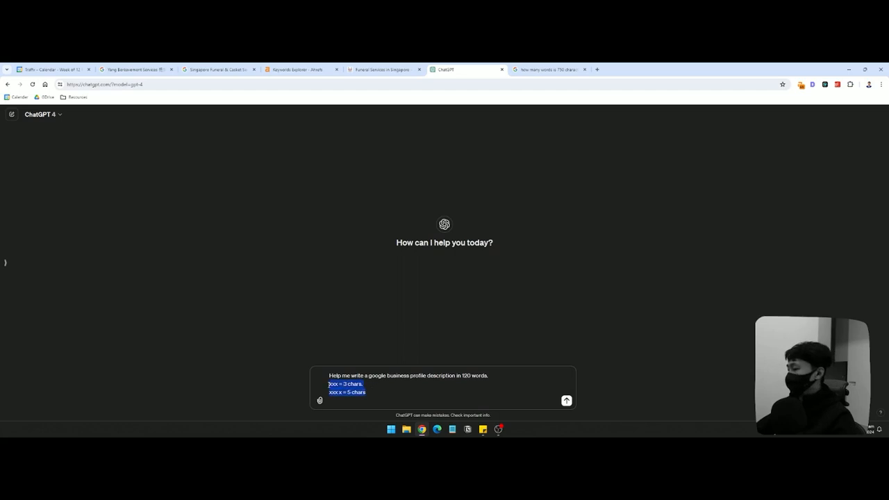
{"action": "key", "text": "BackSpace"}
{"action": "key", "text": "BackSpace"}
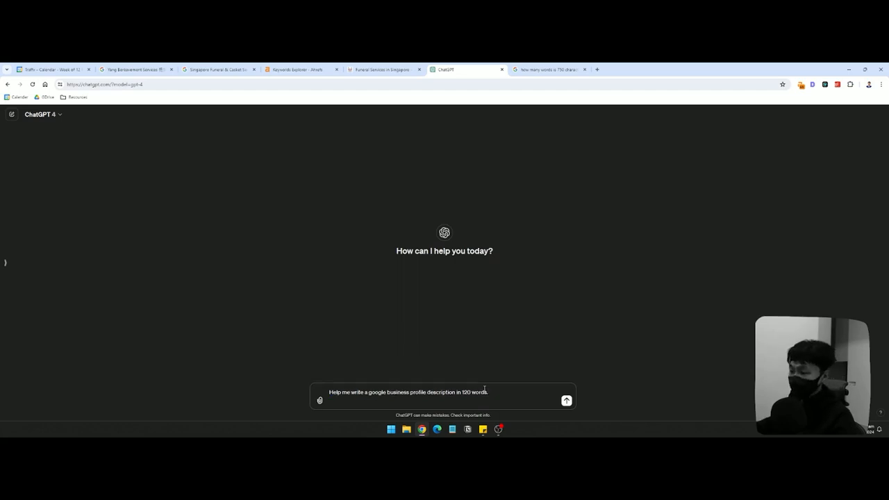
Add a line to the prompt asking to utilize these keywords, and list "singapore funeral services" as the first one.
{"action": "key", "text": "shift+Return"}
{"action": "key", "text": "shift+Return"}
{"action": "type", "text": "u"}
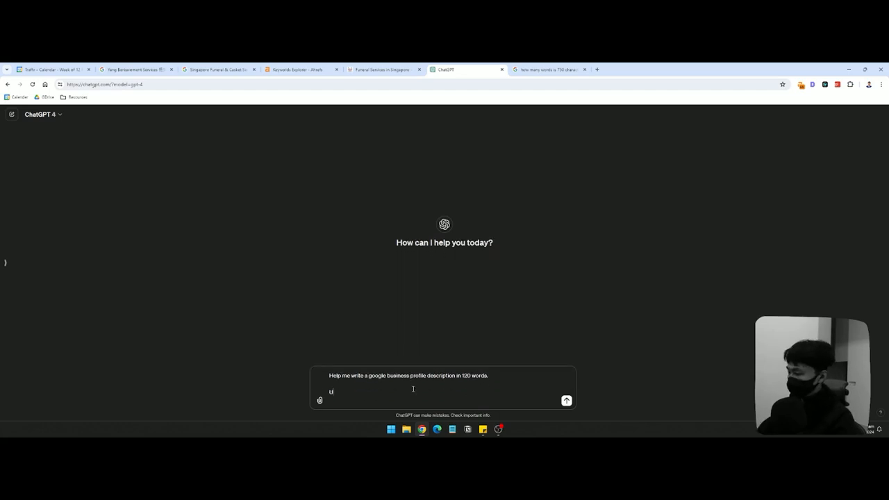
{"action": "type", "text": "tilize these keywords:"}
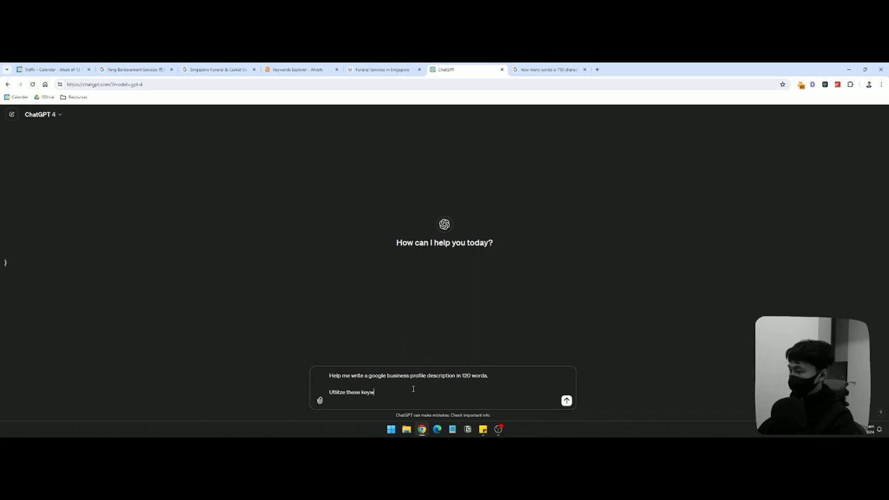
{"action": "key", "text": "shift+Return"}
{"action": "type", "text": "singapore funer"}
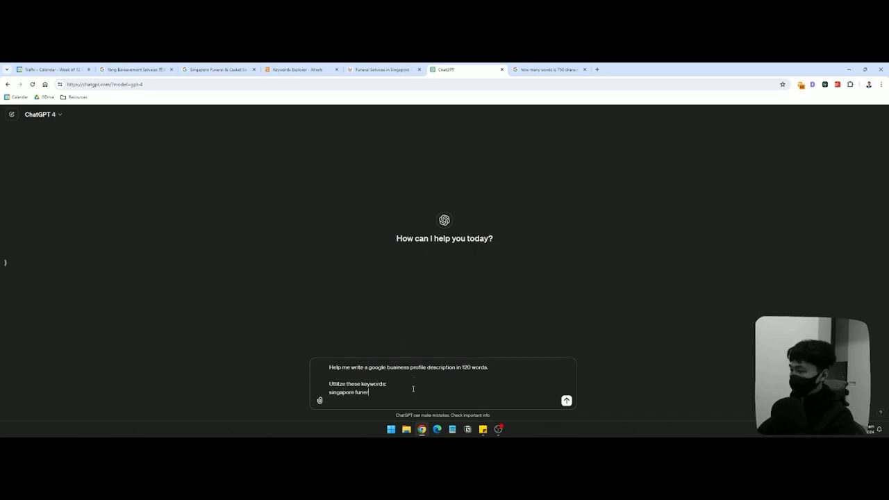
{"action": "type", "text": "al services"}
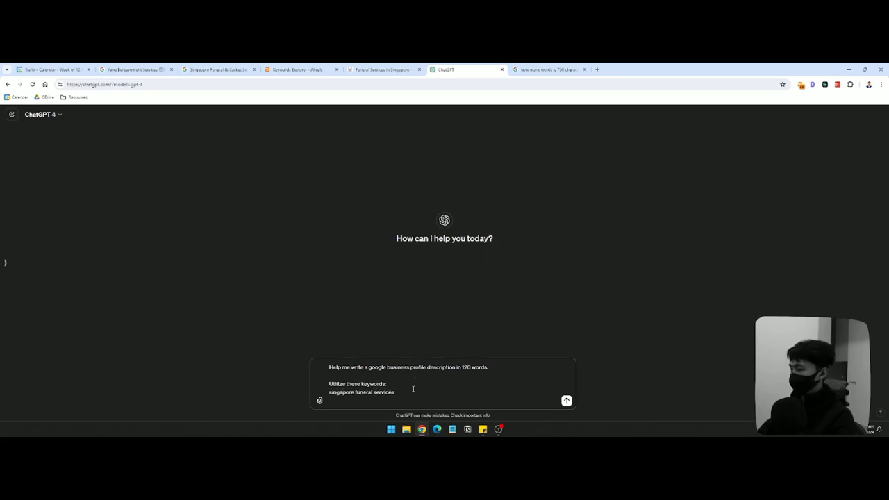
{"action": "key", "text": "shift+Return"}
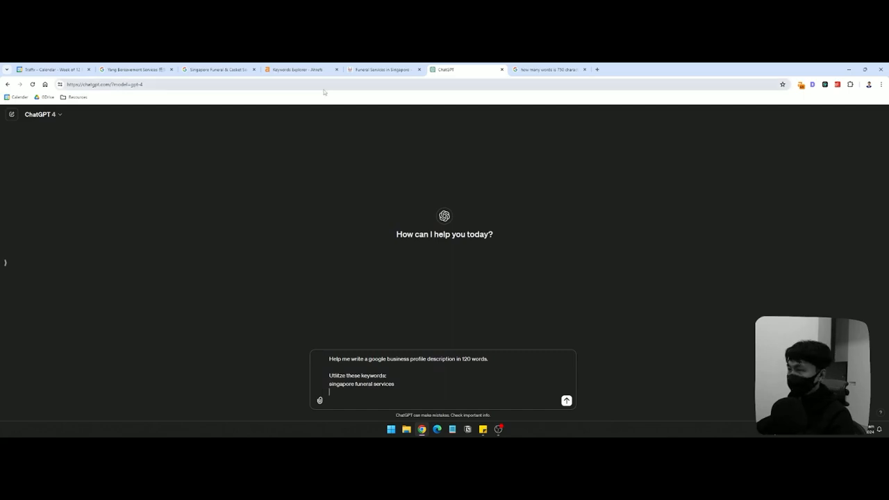
Close the Singapore Funeral & Casket tab and return to the ChatGPT prompt.
{"action": "left_click", "coordinate": [372, 71]}
{"action": "left_click", "coordinate": [296, 71]}
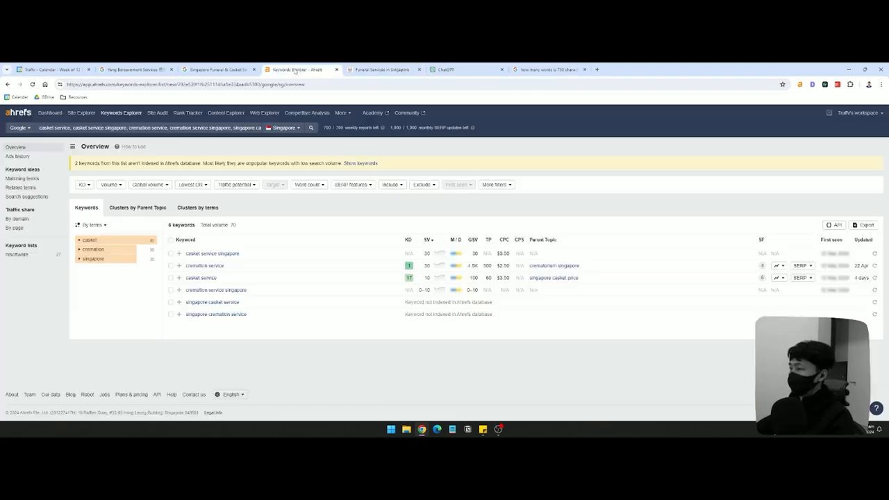
{"action": "left_click", "coordinate": [221, 69]}
{"action": "left_click", "coordinate": [253, 70]}
{"action": "left_click", "coordinate": [115, 71]}
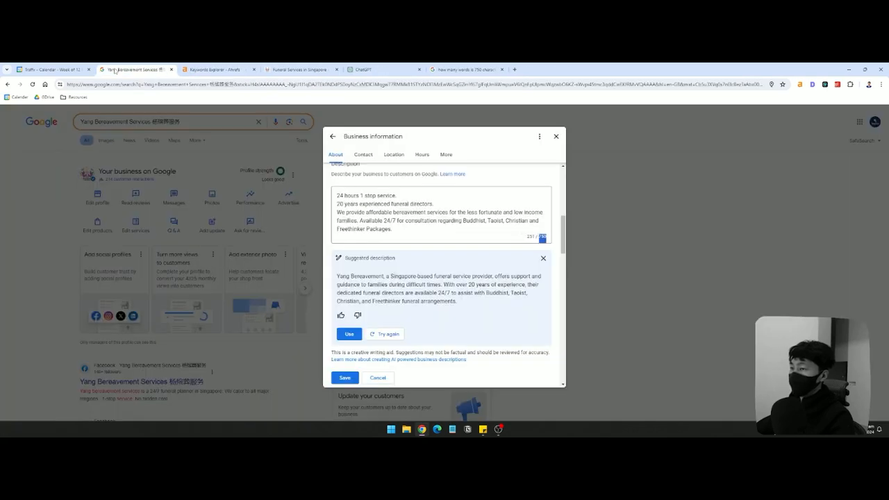
{"action": "key", "text": "ctrl+shift+Tab"}
{"action": "key", "text": "ctrl+shift+Tab"}
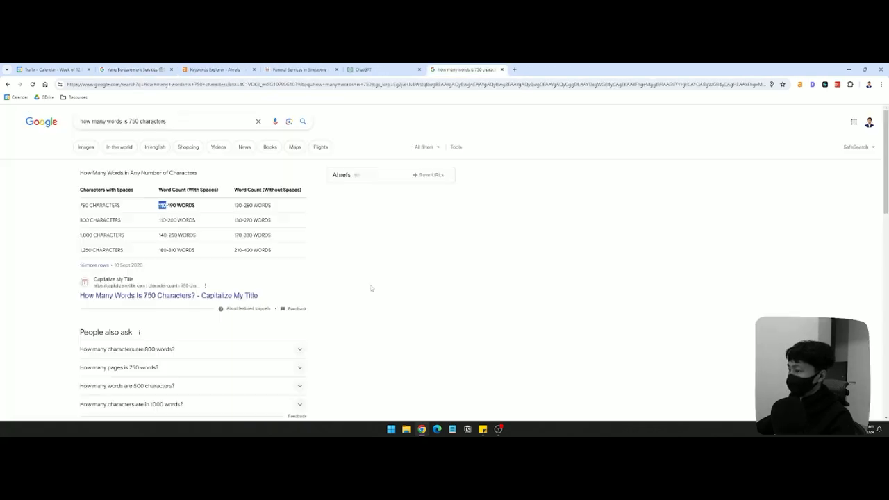
{"action": "key", "text": "ctrl+shift+Tab"}
Replace the keyword list in the prompt with "Make sure the keyword "singapore funeral services" is within the description.".
{"action": "double_click", "coordinate": [355, 376]}
{"action": "type", "text": "the"}
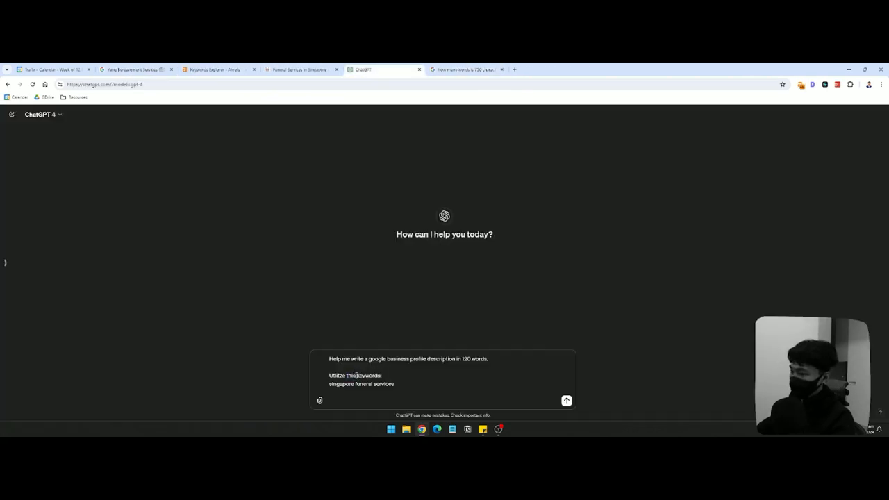
{"action": "type", "text": "s"}
{"action": "type", "text": "ure the k"}
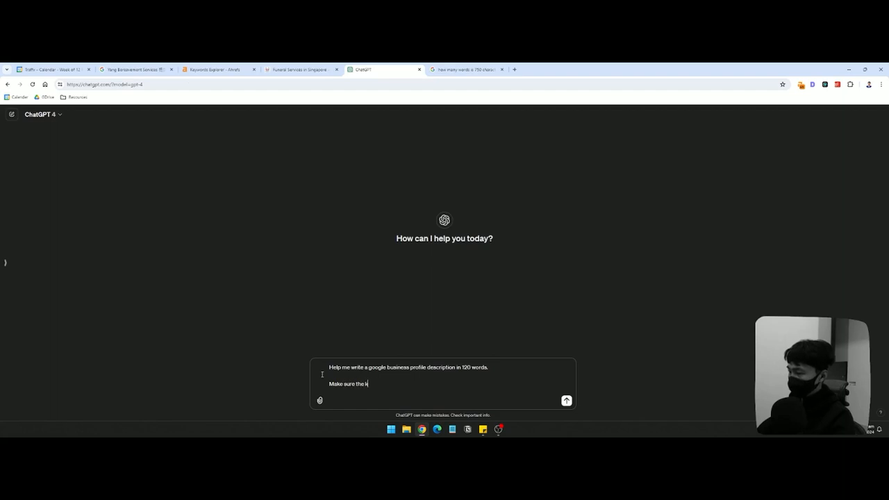
{"action": "type", "text": "eyword \"singapore funeral"}
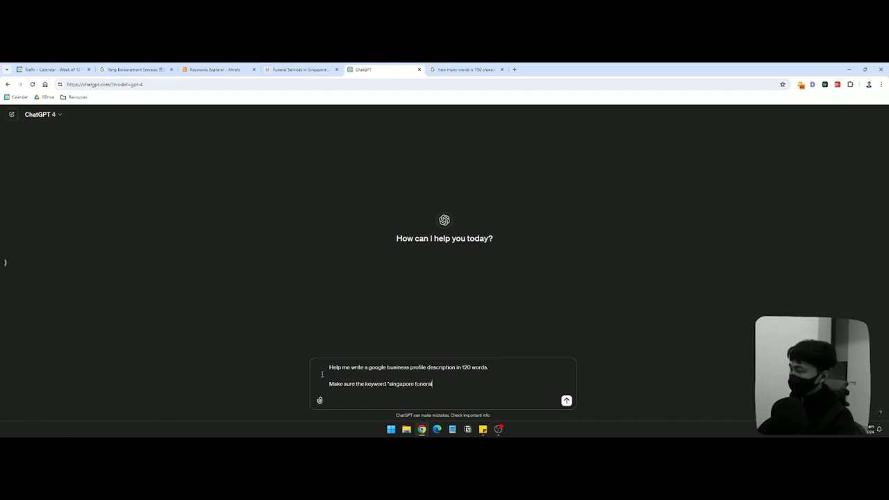
{"action": "type", "text": " services\" is "}
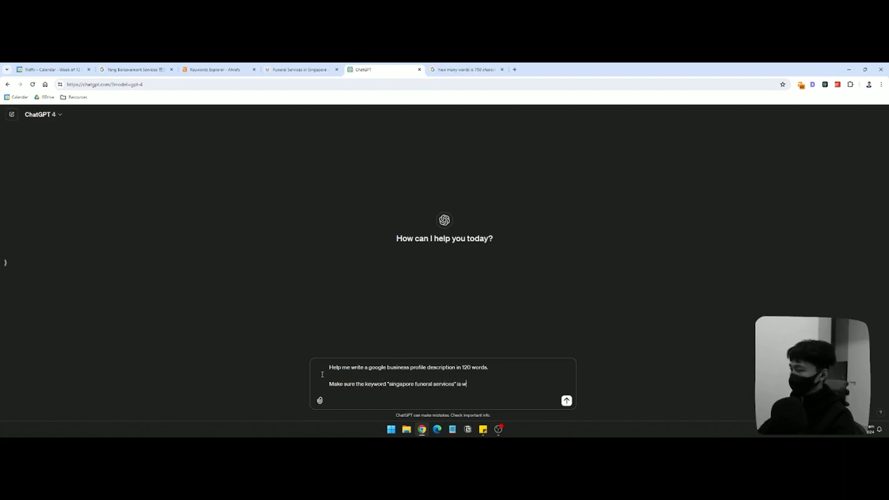
{"action": "type", "text": "within the description."}
Add a separate line to the prompt reading "Here's the business details:" and start a new line below it.
{"action": "key", "text": "shift+Return"}
{"action": "key", "text": "shift+Return"}
{"action": "type", "text": "Here's the busines"}
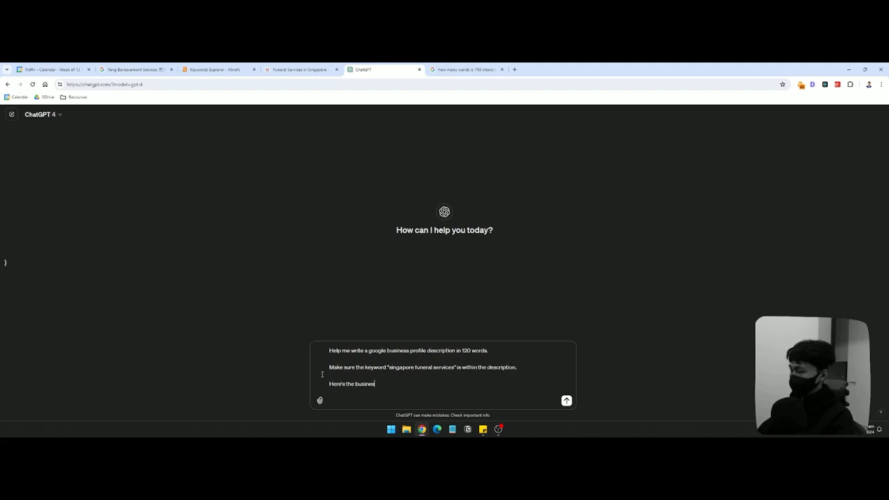
{"action": "type", "text": "s"}
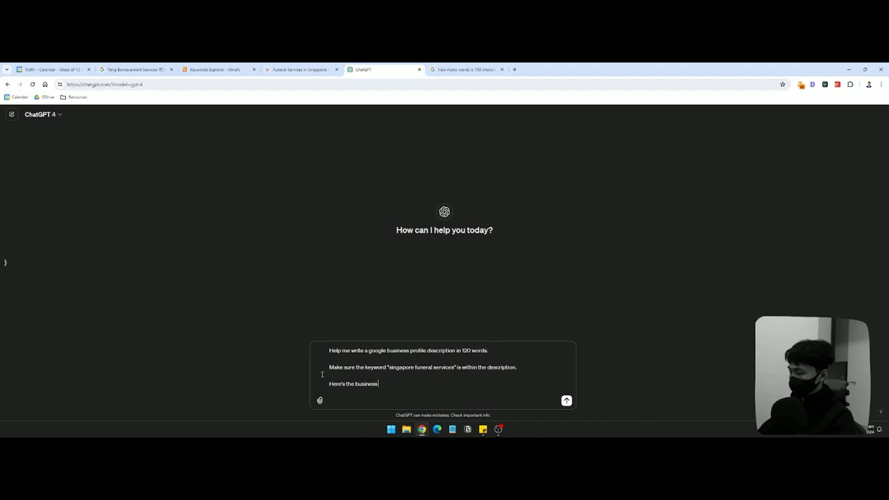
{"action": "type", "text": " desc:"}
{"action": "key", "text": "shift+Return"}
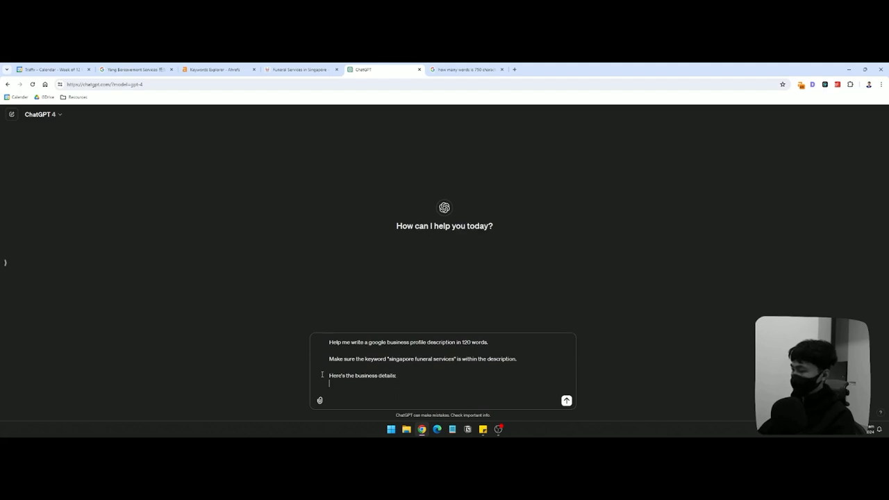
Copy the existing business description from the sticky note and paste it under the business details line of the ChatGPT prompt.
{"action": "left_click", "coordinate": [482, 429]}
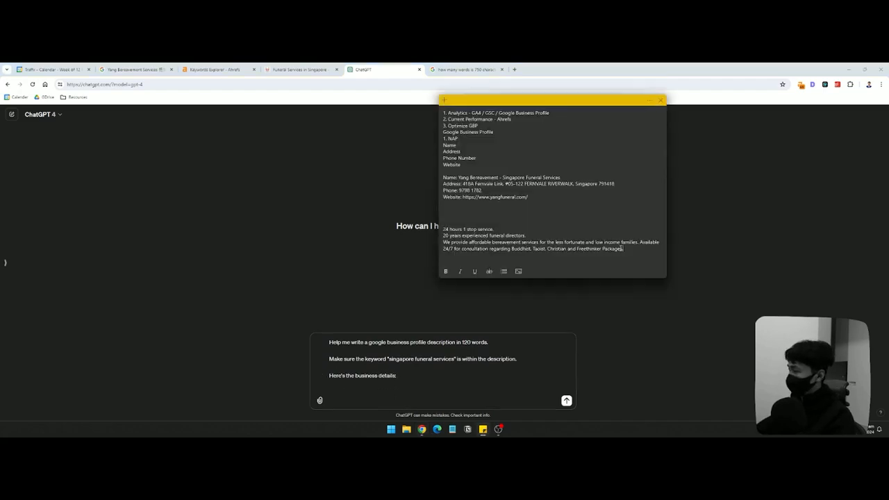
{"action": "left_click_drag", "start_coordinate": [623, 248], "coordinate": [433, 229]}
{"action": "key", "text": "ctrl+c"}
{"action": "left_click", "coordinate": [374, 381]}
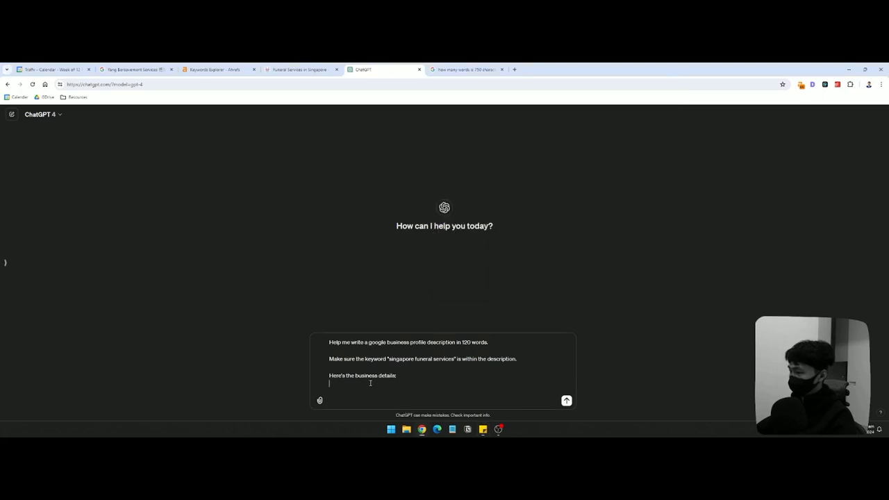
{"action": "key", "text": "ctrl+v"}
Put a dash before each business detail, making the 24/7 consultation sentence its own bullet.
{"action": "type", "text": "-"}
{"action": "key", "text": "Down"}
{"action": "key", "text": "Left"}
{"action": "type", "text": "-"}
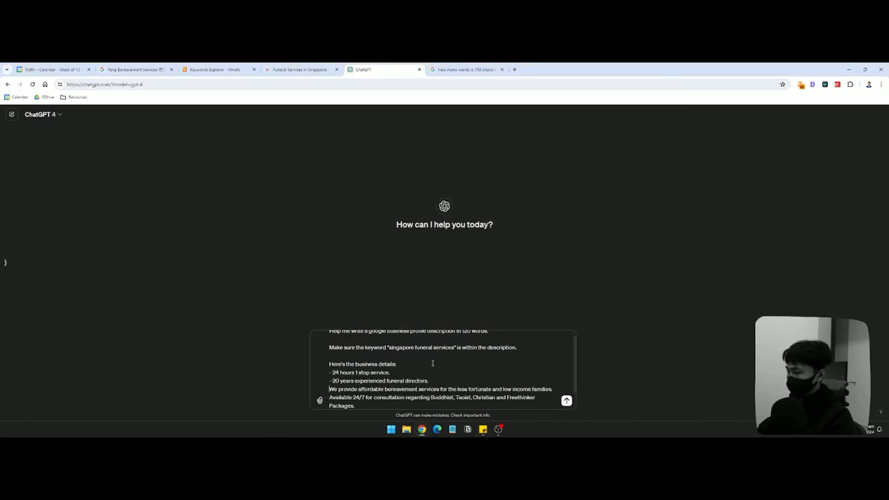
{"action": "key", "text": "Down"}
{"action": "key", "text": "Left"}
{"action": "type", "text": "-"}
{"action": "key", "text": "Down"}
{"action": "key", "text": "Up"}
{"action": "type", "text": "-"}
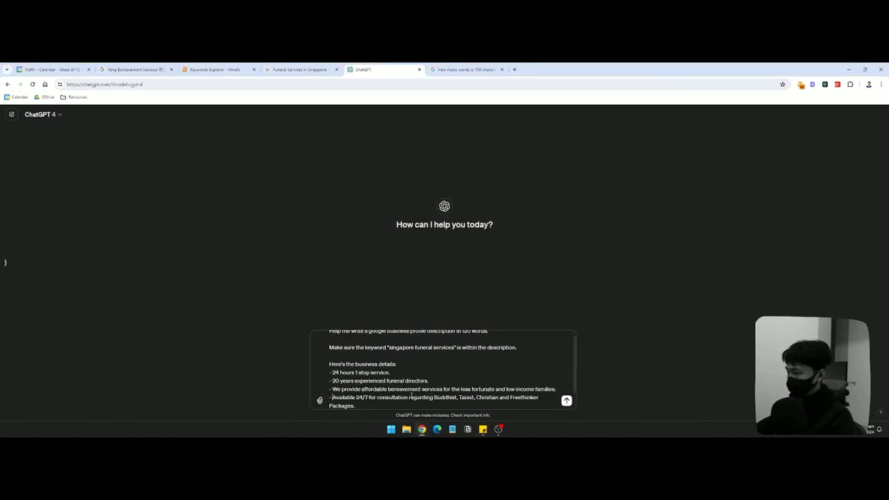
Remove "regarding" from the consultation bullet and move the Buddhist, Taoist, Christian and Freethinker packages to a separate bullet.
{"action": "double_click", "coordinate": [411, 396]}
{"action": "key", "text": "shift+Return"}
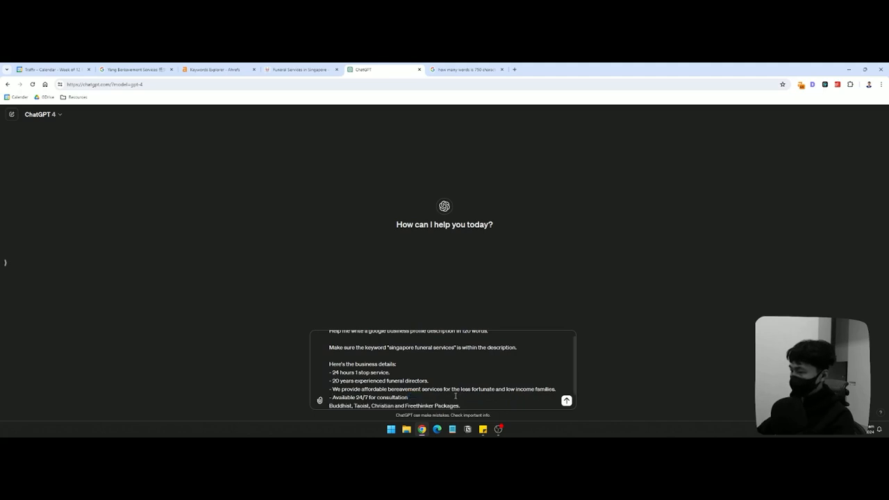
{"action": "type", "text": "-"}
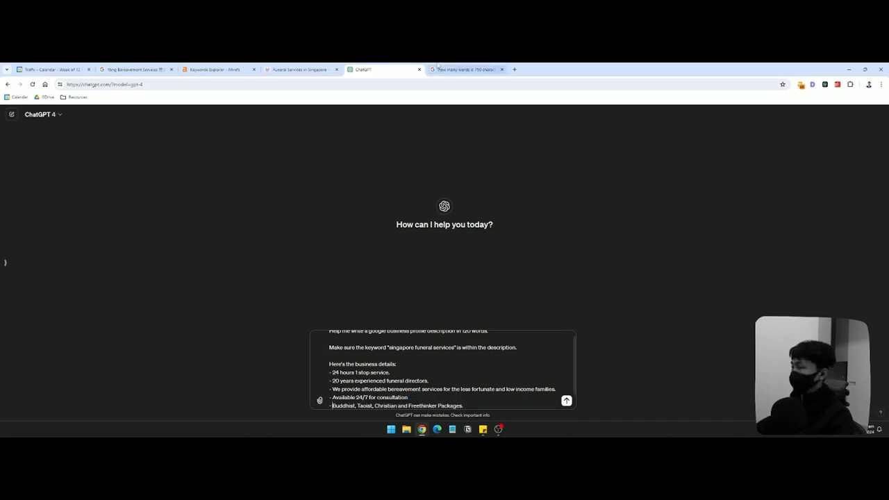
Place the yangfuneral.com site beside ChatGPT and add Catholic, Hindu and Soka to the prompt's packages bullet.
{"action": "left_click", "coordinate": [300, 71]}
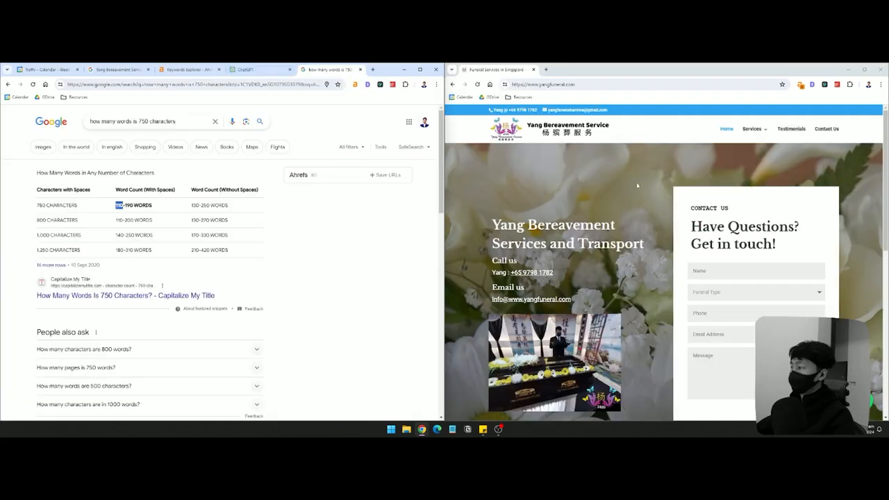
{"action": "left_click", "coordinate": [258, 70]}
{"action": "mouse_move", "coordinate": [764, 141]}
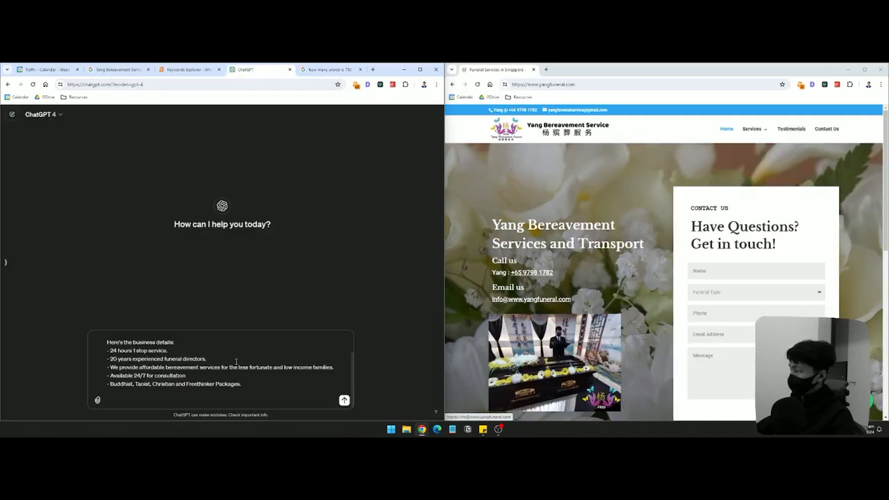
{"action": "type", "text": ", Catholic, Hindu, "}
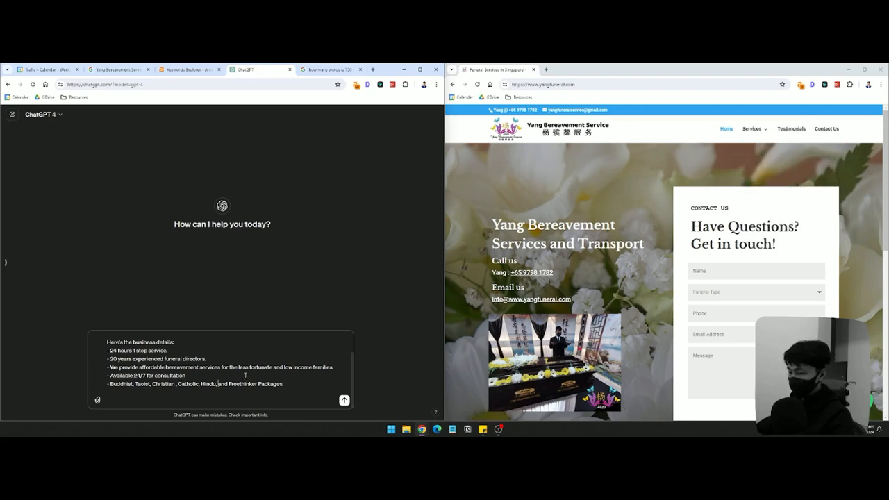
{"action": "type", "text": "Soka,"}
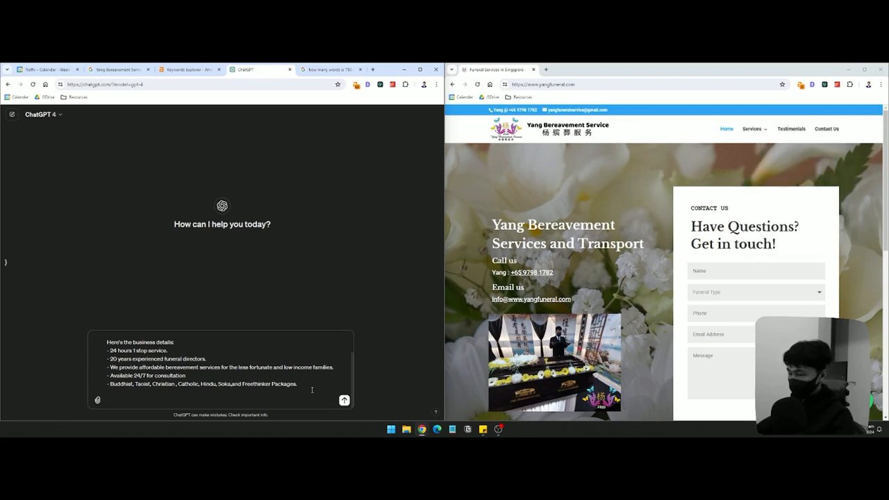
Check the website for services and add the bullet "Services include funeral services, cremation, casket/coffin," to the prompt.
{"action": "key", "text": "shift+Return"}
{"action": "type", "text": "-"}
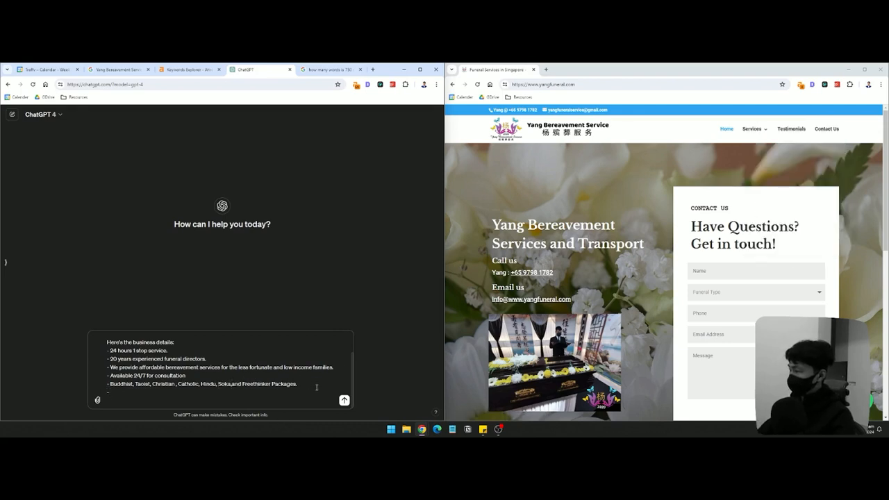
{"action": "scroll", "coordinate": [648, 325], "scroll_direction": "down", "scroll_amount": 5}
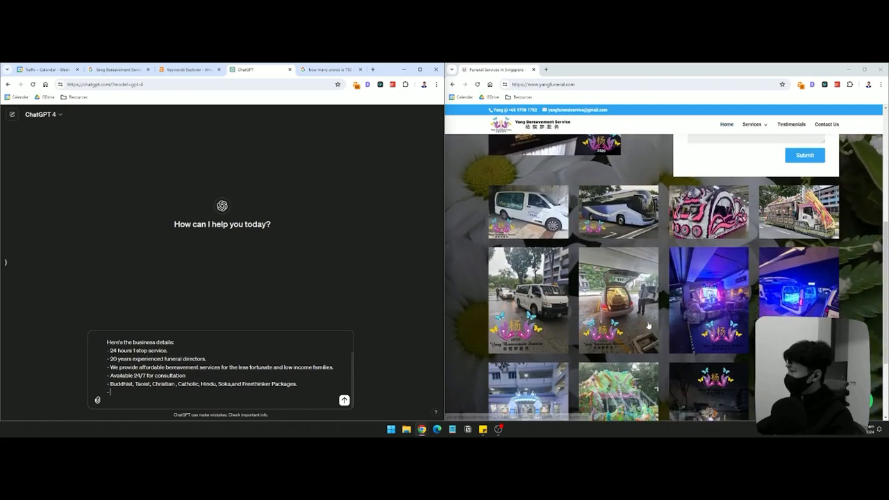
{"action": "scroll", "coordinate": [647, 325], "scroll_direction": "down", "scroll_amount": 3}
{"action": "scroll", "coordinate": [648, 325], "scroll_direction": "up", "scroll_amount": 10}
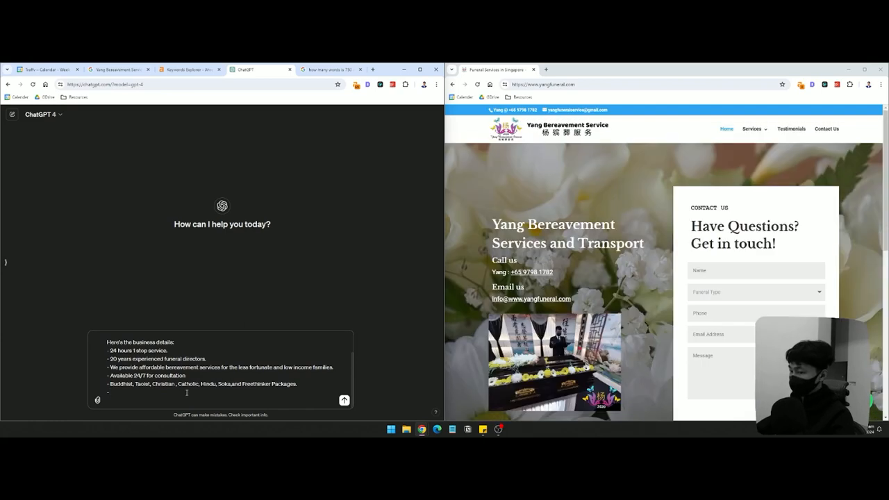
{"action": "type", "text": "Services in"}
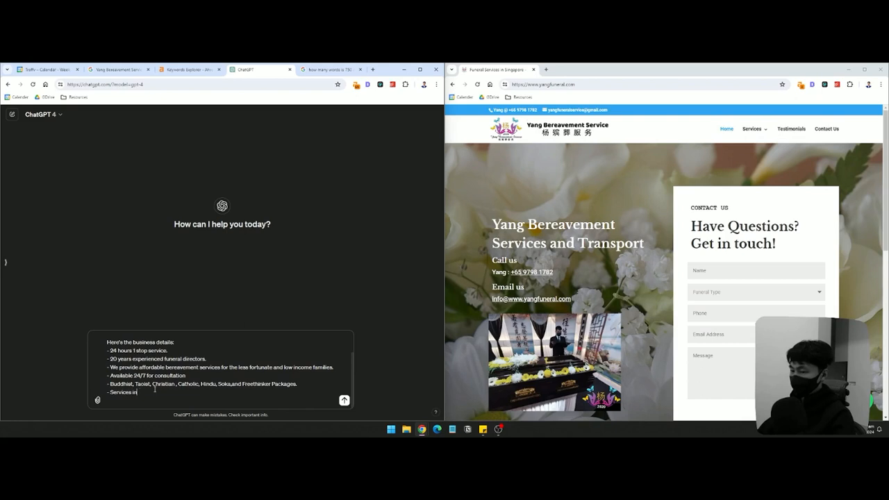
{"action": "type", "text": "clude funeral"}
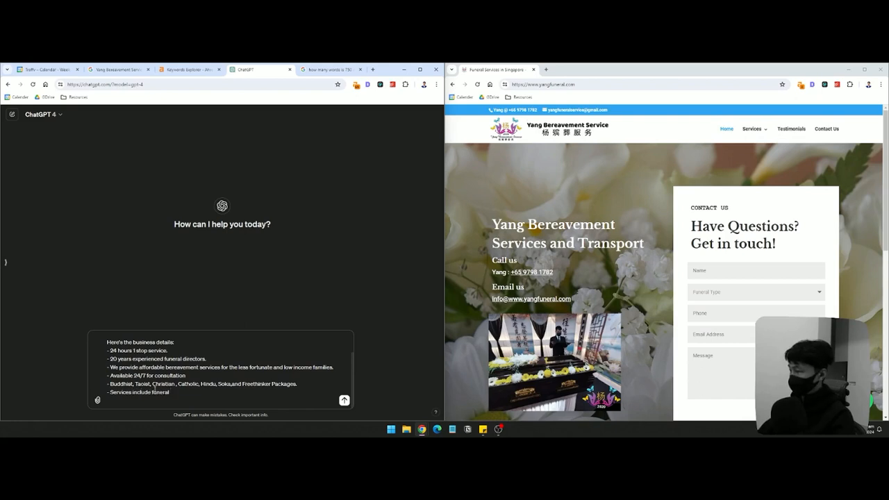
{"action": "type", "text": " services, crem"}
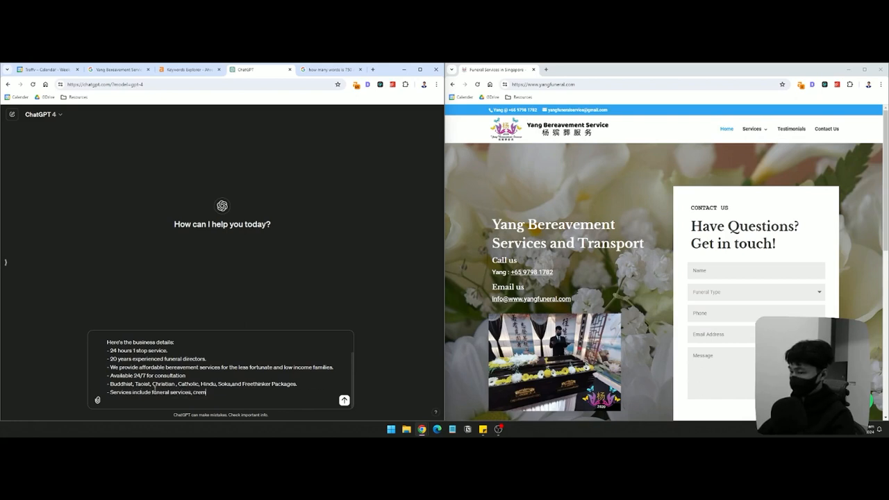
{"action": "type", "text": "ation, casket/coffin,"}
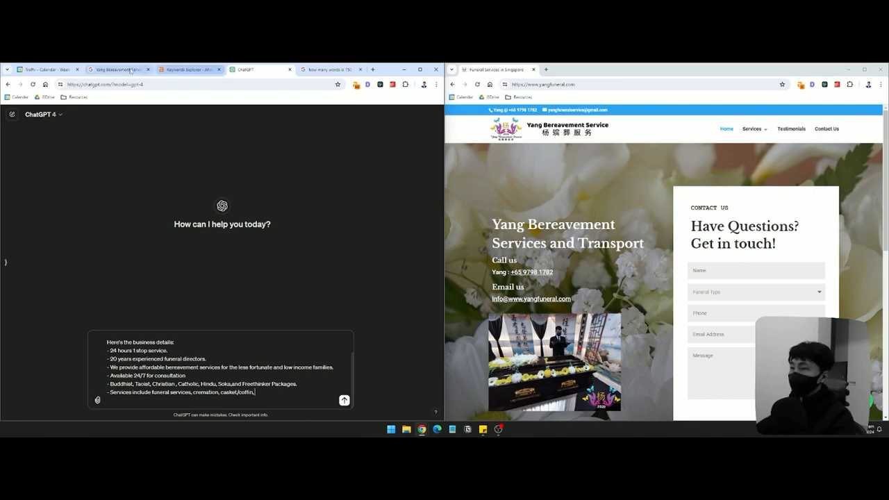
Check the profile's current description, and search Google for "funeral services" to examine competitor listings.
{"action": "left_click", "coordinate": [122, 69]}
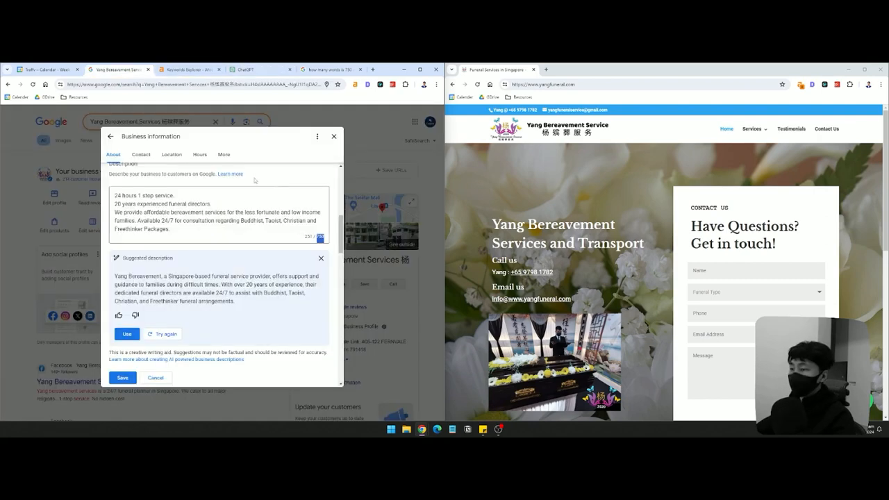
{"action": "scroll", "coordinate": [255, 181], "scroll_direction": "down", "scroll_amount": 4}
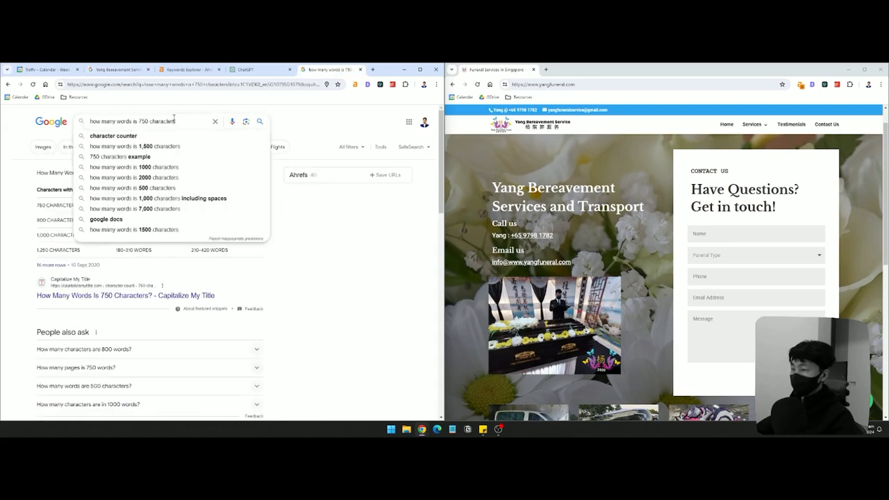
{"action": "left_click_drag", "start_coordinate": [174, 120], "coordinate": [33, 126]}
{"action": "type", "text": "funeral services"}
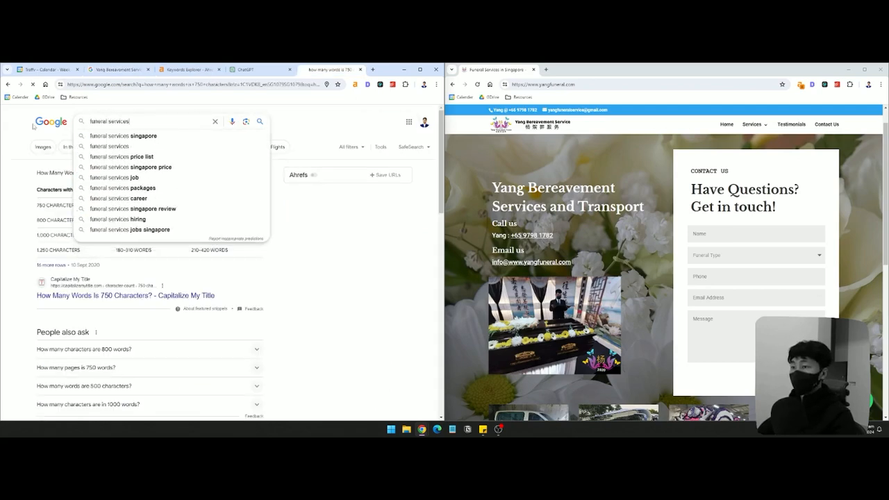
{"action": "key", "text": "Return"}
{"action": "scroll", "coordinate": [162, 286], "scroll_direction": "down", "scroll_amount": 5}
{"action": "scroll", "coordinate": [162, 286], "scroll_direction": "down", "scroll_amount": 3}
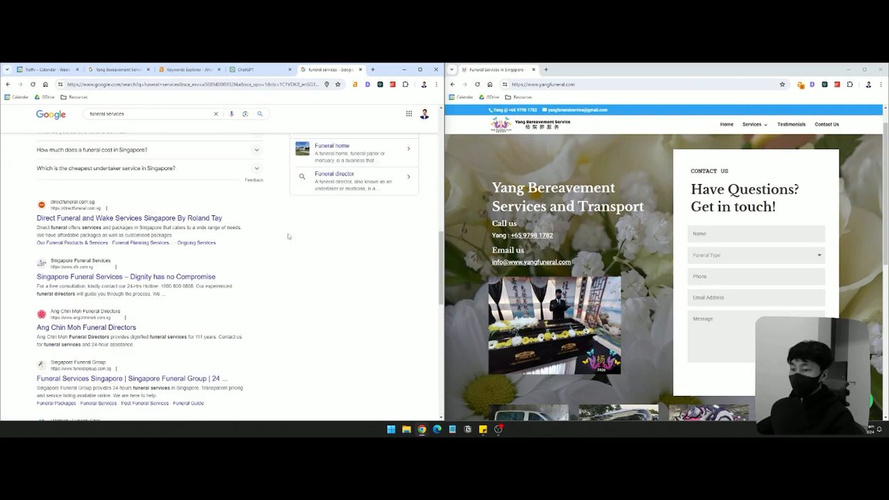
Analyze the competitor site directfuneral.com.sg in Ahrefs Site Explorer.
{"action": "left_click", "coordinate": [189, 70]}
{"action": "right_click", "coordinate": [77, 113]}
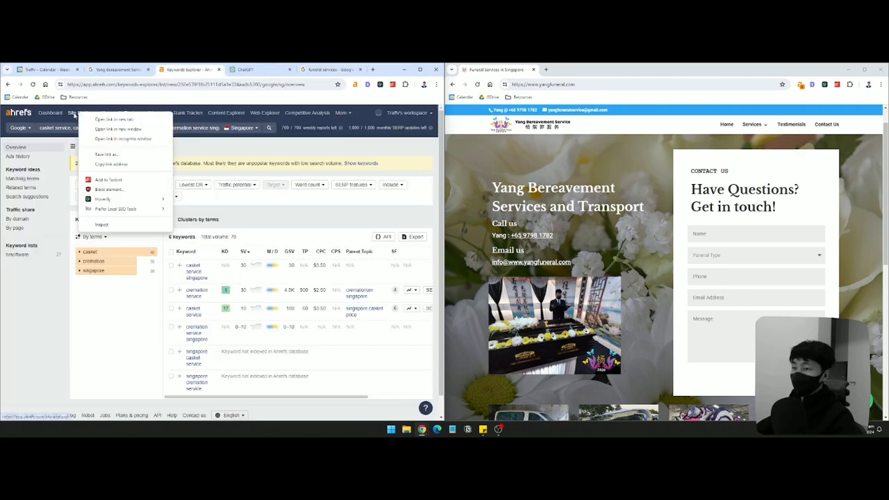
{"action": "left_click", "coordinate": [80, 113]}
{"action": "type", "text": "https://directfuneral.com.sg/"}
{"action": "left_click", "coordinate": [334, 272]}
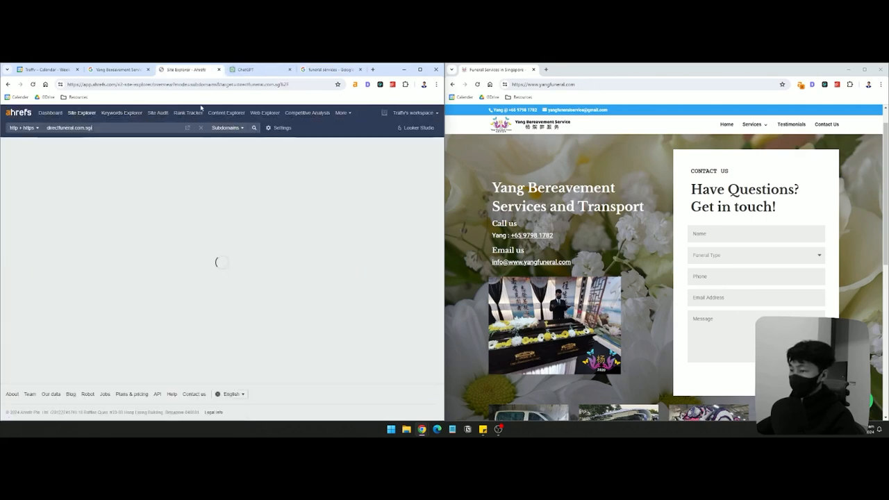
Show the competitor's organic keywords for Singapore.
{"action": "left_click", "coordinate": [84, 260]}
{"action": "left_click", "coordinate": [145, 167]}
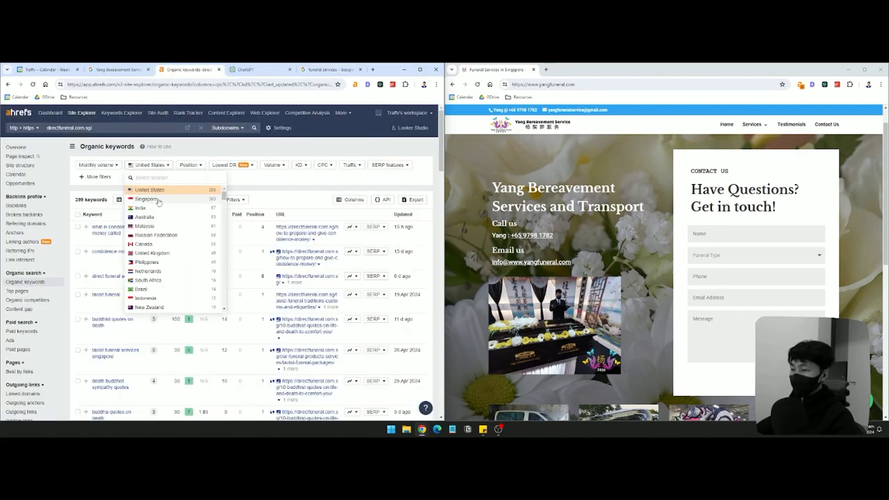
{"action": "left_click", "coordinate": [146, 198]}
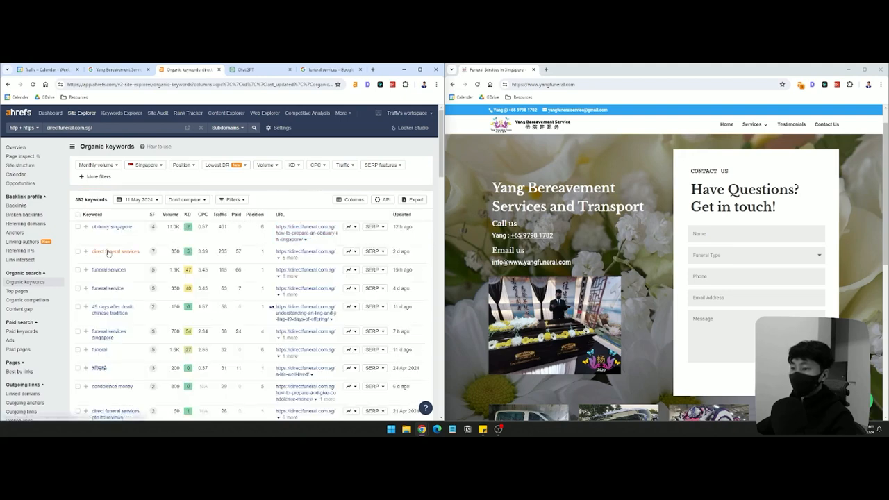
Examine directfuneral.com.sg's organic keywords for Singapore and continue to the second page of results.
{"action": "scroll", "coordinate": [135, 315], "scroll_direction": "down", "scroll_amount": 1}
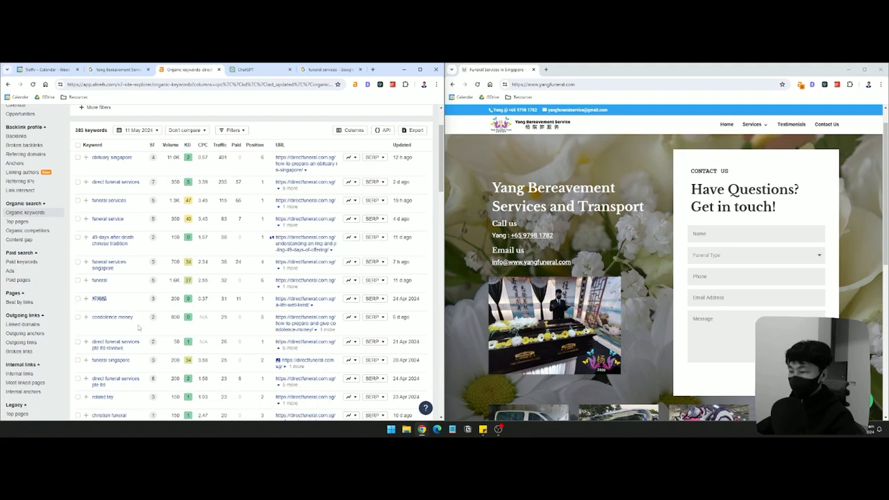
{"action": "scroll", "coordinate": [133, 312], "scroll_direction": "down", "scroll_amount": 2}
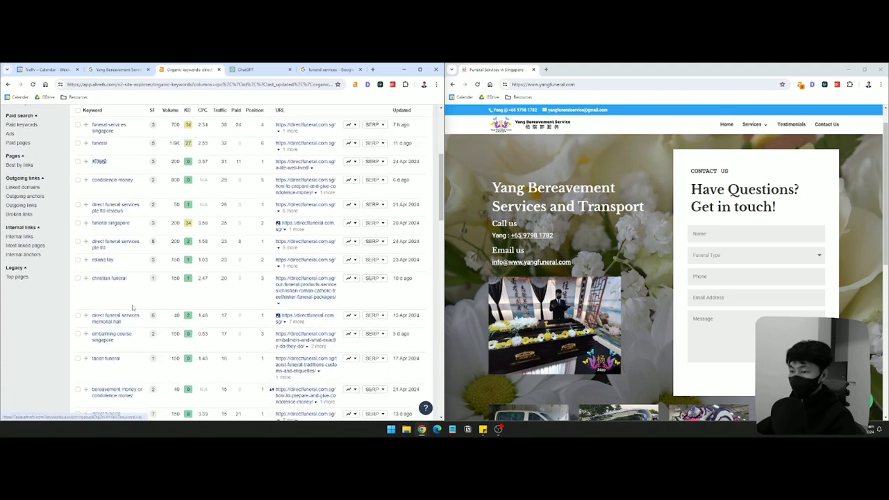
{"action": "scroll", "coordinate": [131, 301], "scroll_direction": "down", "scroll_amount": 2}
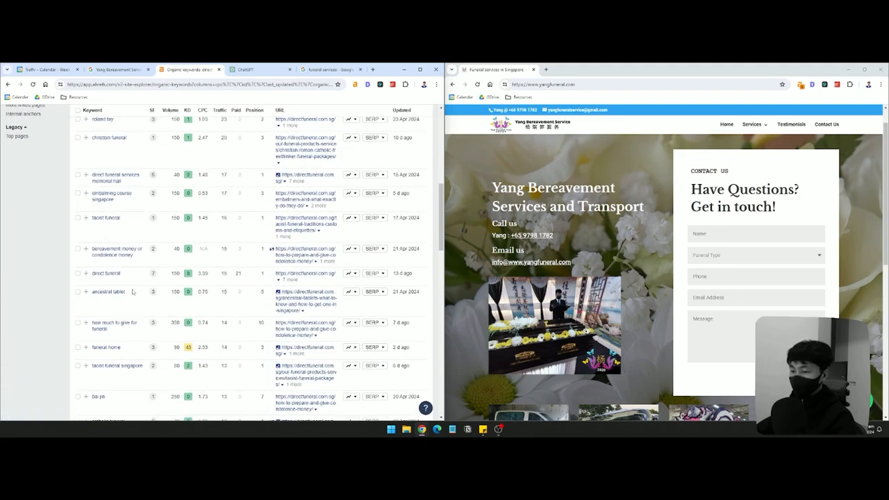
{"action": "scroll", "coordinate": [132, 292], "scroll_direction": "down", "scroll_amount": 3}
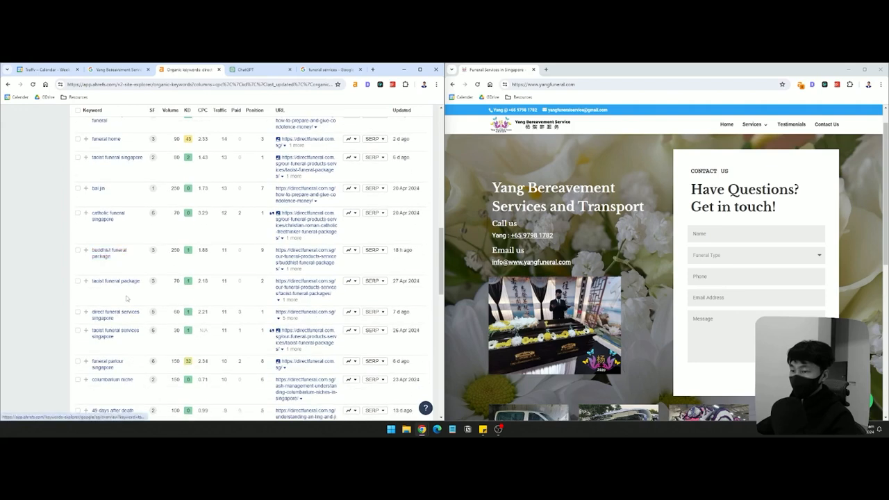
{"action": "scroll", "coordinate": [126, 298], "scroll_direction": "down", "scroll_amount": 2}
{"action": "scroll", "coordinate": [122, 215], "scroll_direction": "down", "scroll_amount": 2}
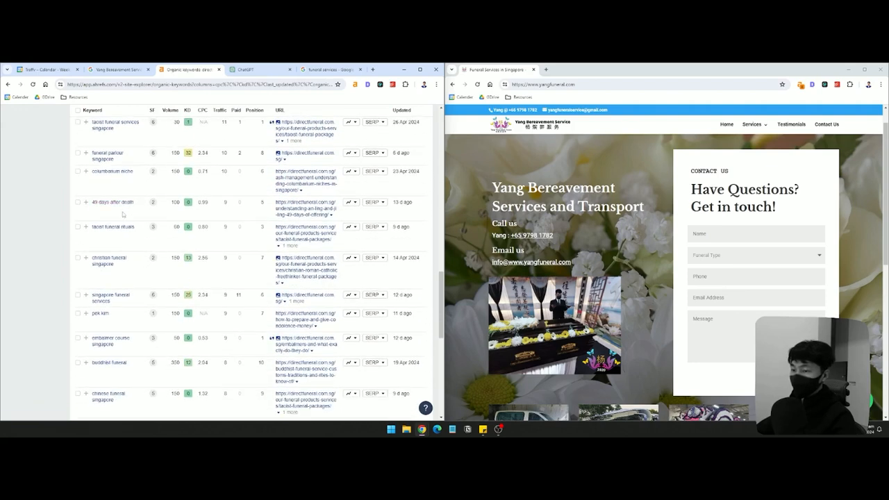
{"action": "scroll", "coordinate": [227, 287], "scroll_direction": "down", "scroll_amount": 5}
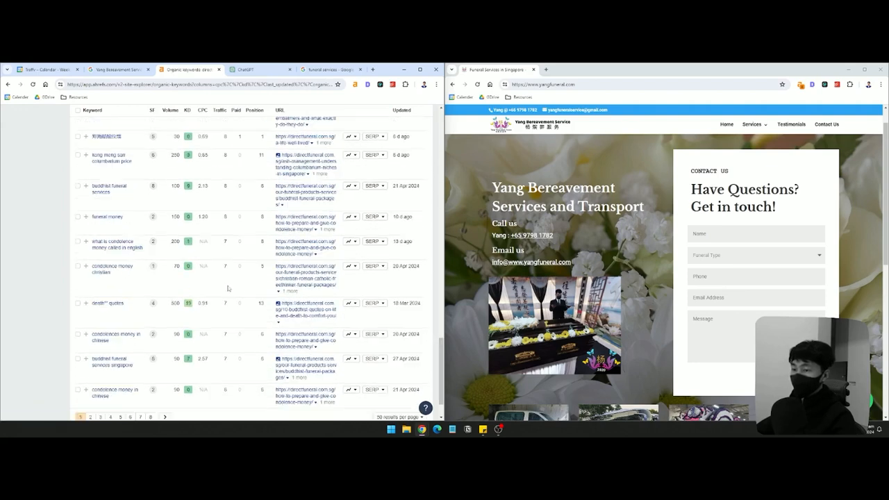
{"action": "scroll", "coordinate": [229, 327], "scroll_direction": "down", "scroll_amount": 2}
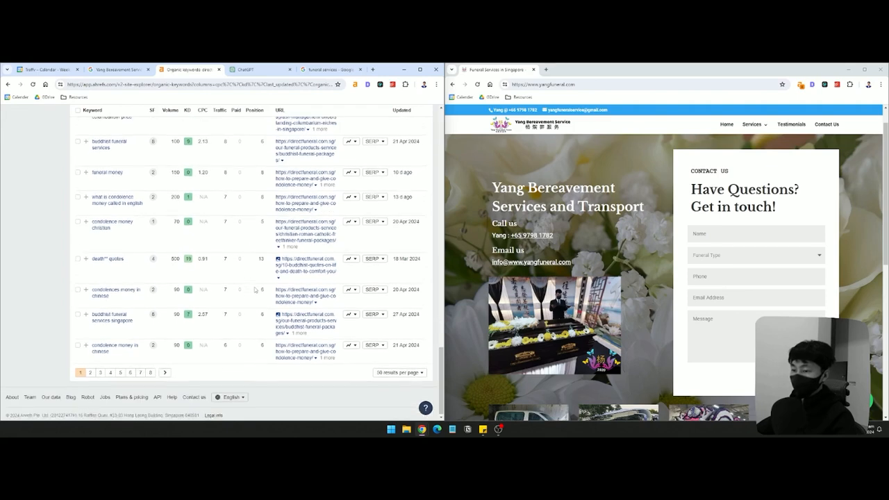
{"action": "left_click", "coordinate": [166, 373]}
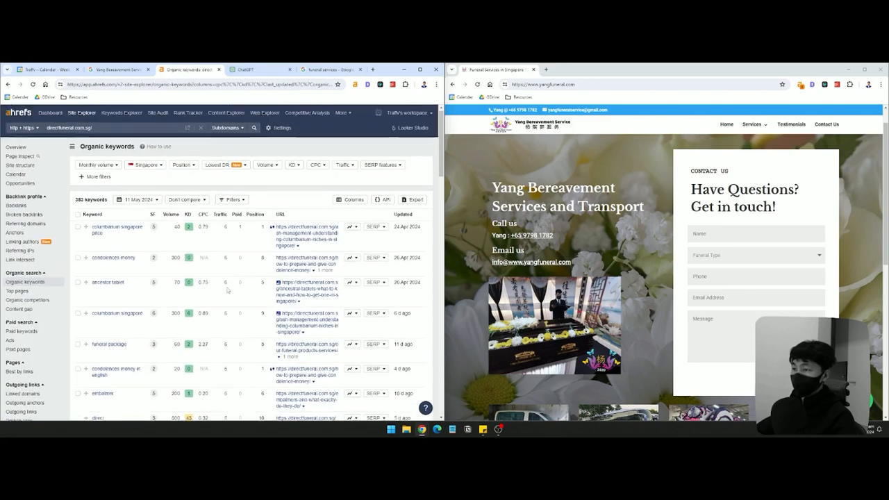
Copy the Singapore Funeral Services link from the Google results and show that site's organic keywords in Ahrefs.
{"action": "left_click", "coordinate": [329, 69]}
{"action": "right_click", "coordinate": [115, 276]}
{"action": "left_click", "coordinate": [146, 329]}
{"action": "left_click", "coordinate": [186, 70]}
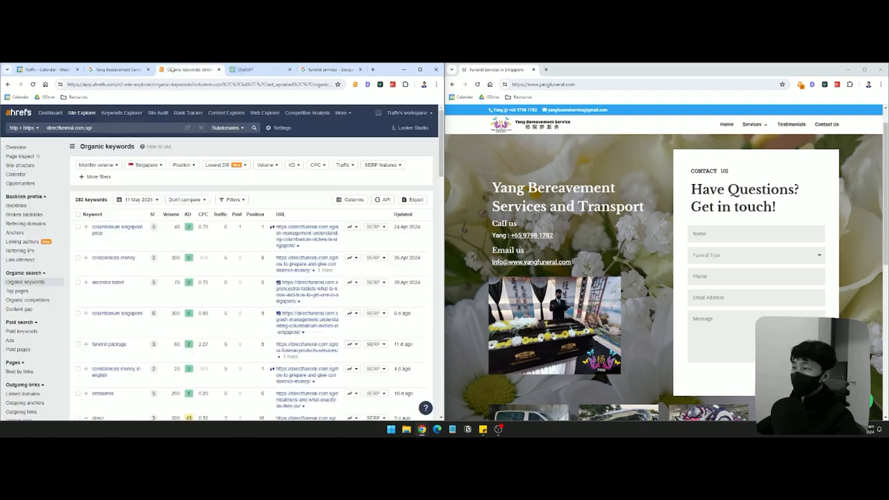
{"action": "scroll", "coordinate": [132, 311], "scroll_direction": "down", "scroll_amount": 1}
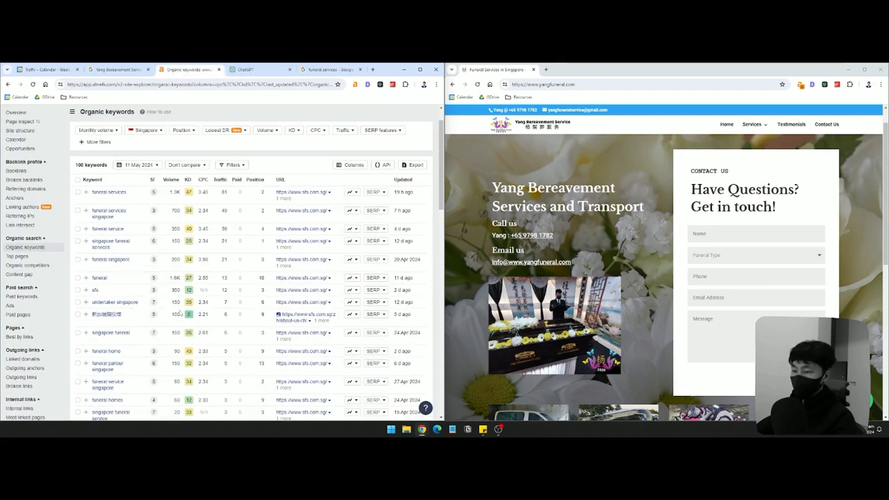
{"action": "scroll", "coordinate": [168, 350], "scroll_direction": "down", "scroll_amount": 3}
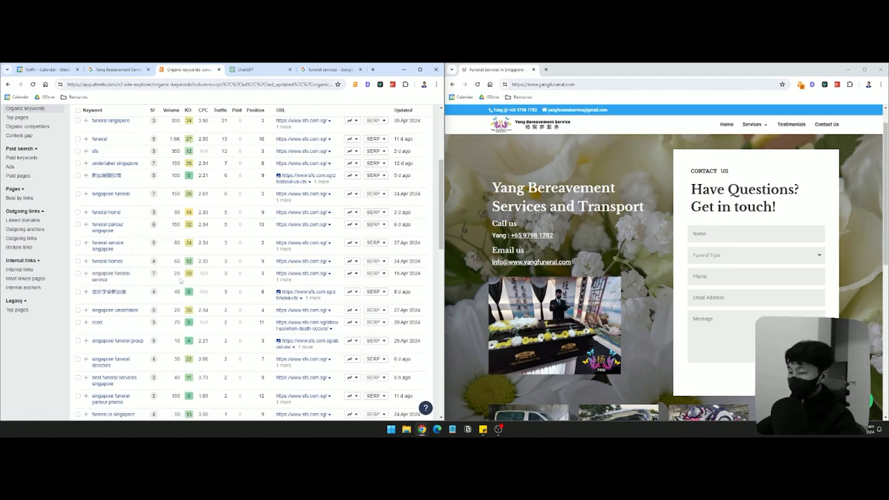
{"action": "scroll", "coordinate": [208, 285], "scroll_direction": "down", "scroll_amount": 2}
{"action": "scroll", "coordinate": [233, 289], "scroll_direction": "down", "scroll_amount": 5}
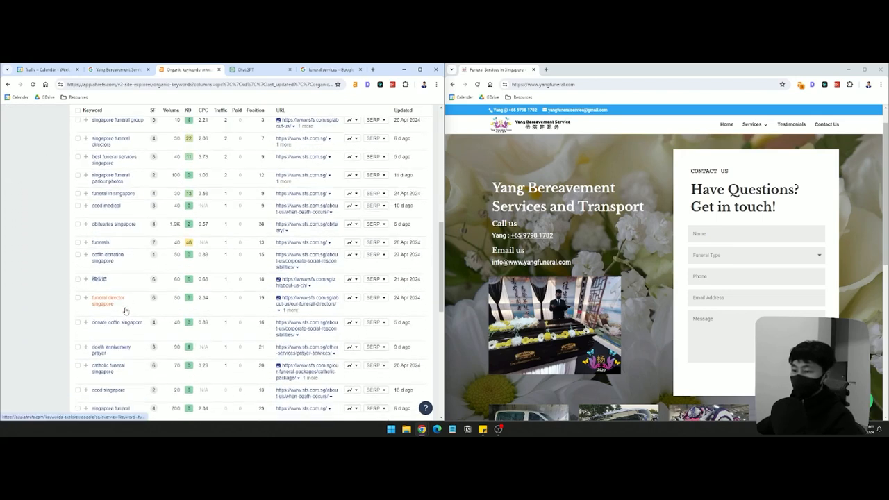
{"action": "scroll", "coordinate": [139, 305], "scroll_direction": "down", "scroll_amount": 3}
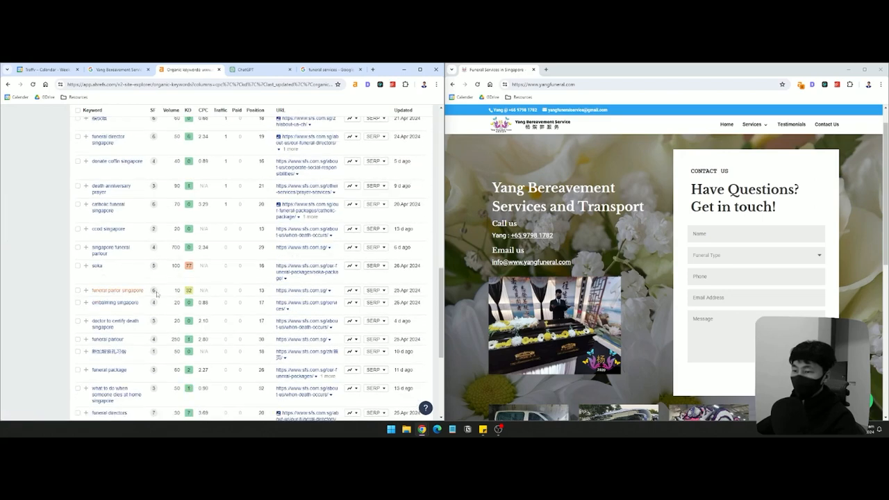
{"action": "scroll", "coordinate": [139, 305], "scroll_direction": "down", "scroll_amount": 2}
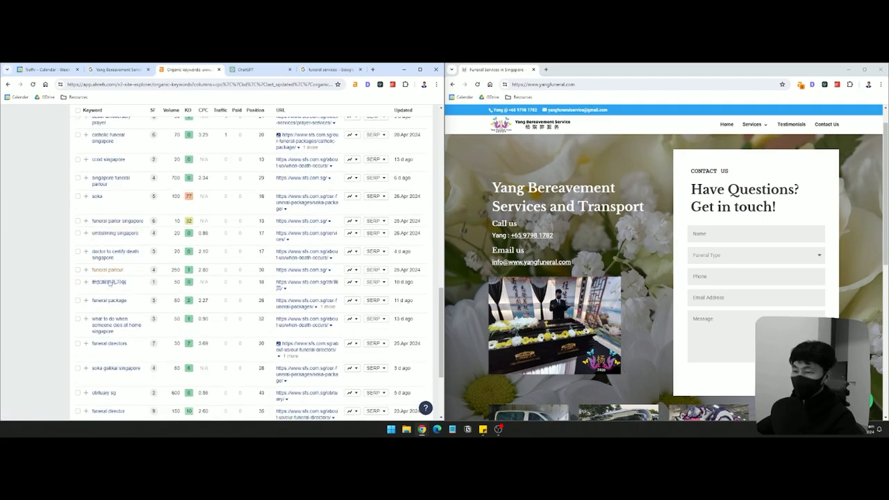
{"action": "scroll", "coordinate": [140, 342], "scroll_direction": "down", "scroll_amount": 2}
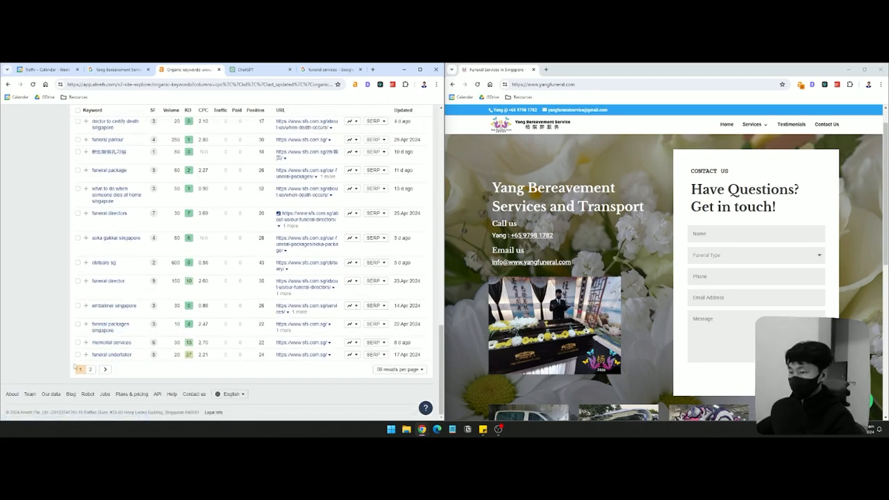
{"action": "scroll", "coordinate": [243, 300], "scroll_direction": "up", "scroll_amount": 5}
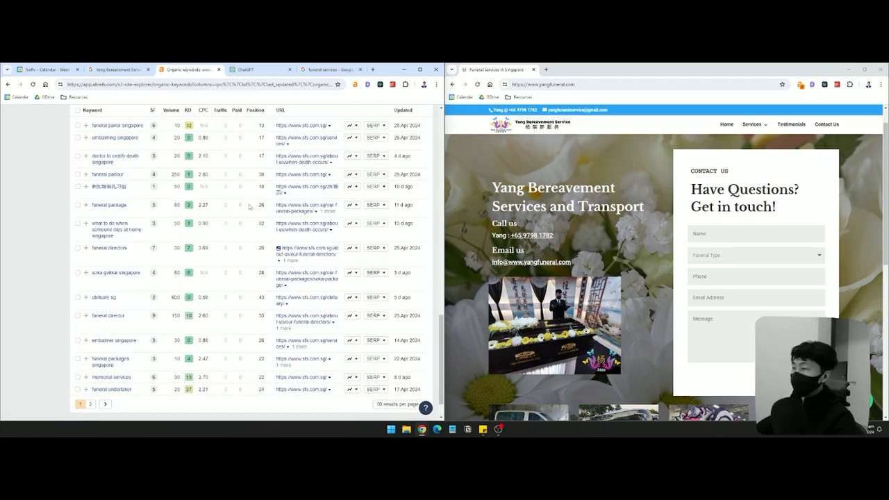
Return to the ChatGPT prompt, remove the comma after "casket/coffin" and leave a blank line below the services bullet.
{"action": "left_click", "coordinate": [257, 70]}
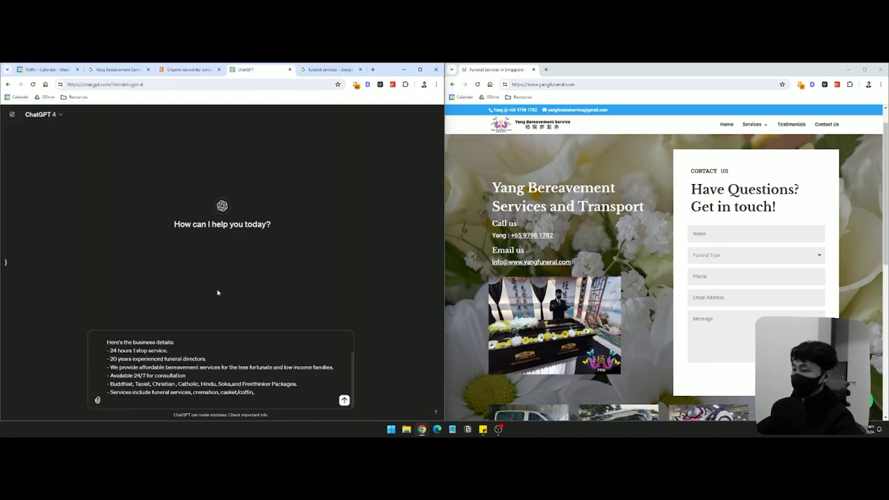
{"action": "scroll", "coordinate": [294, 397], "scroll_direction": "up", "scroll_amount": 3}
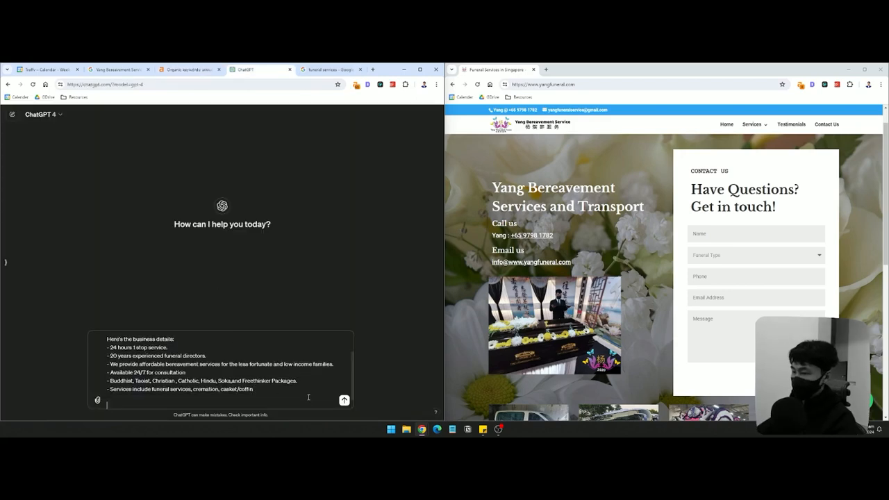
{"action": "left_click", "coordinate": [196, 347]}
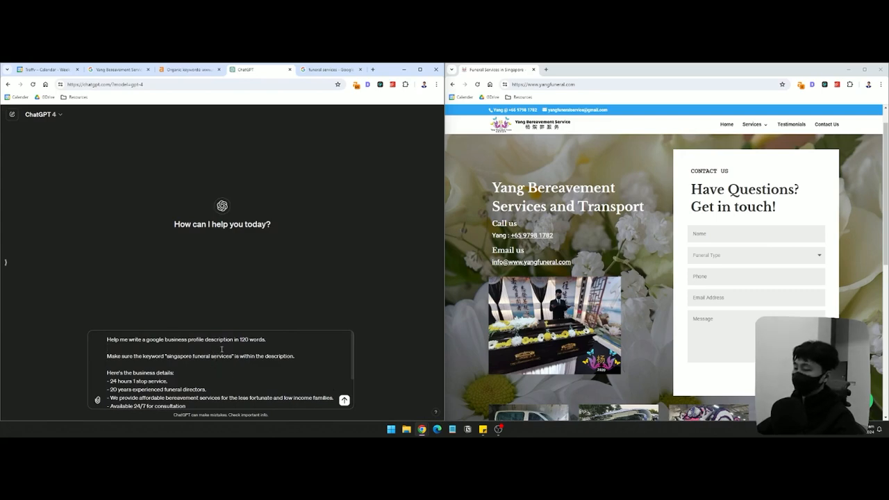
{"action": "key", "text": "BackSpace"}
{"action": "scroll", "coordinate": [215, 399], "scroll_direction": "down", "scroll_amount": 2}
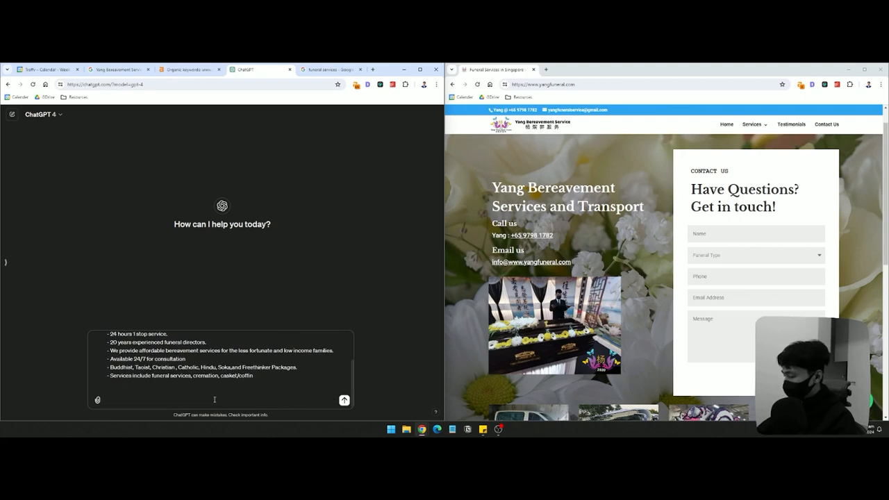
{"action": "key", "text": "BackSpace"}
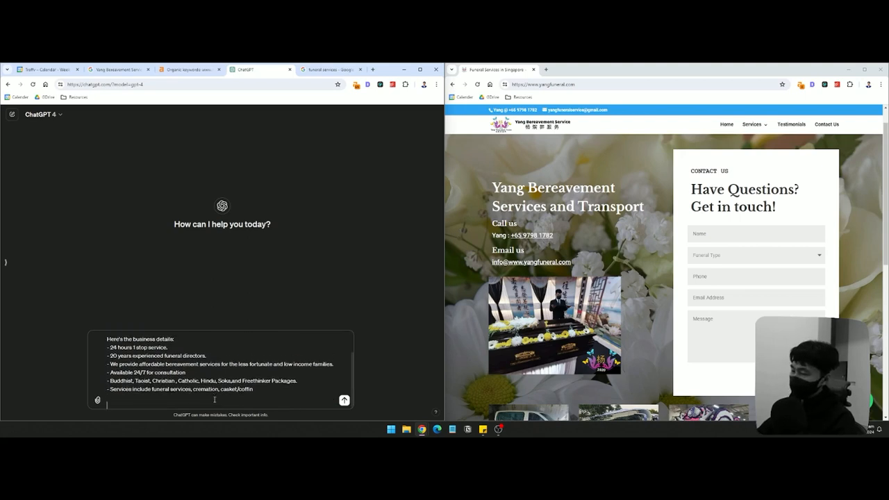
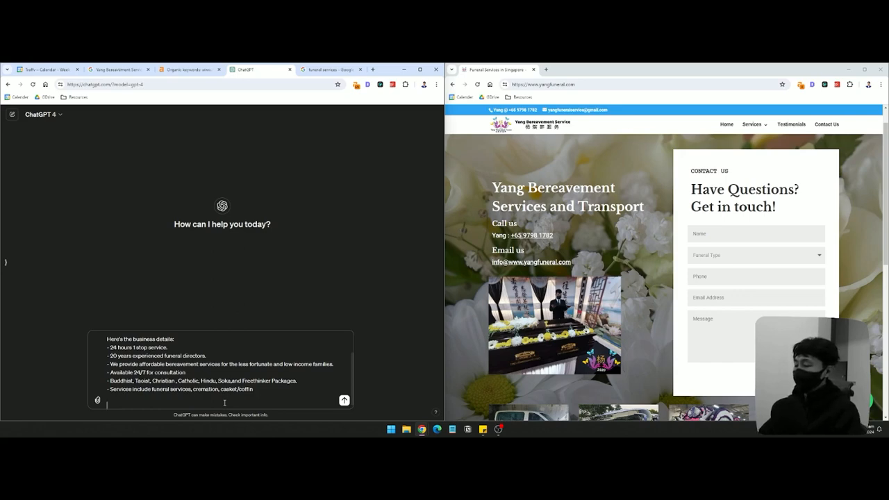
Close the "funeral services" search results and add the line "Write the copy focusing on" to the end of the ChatGPT prompt.
{"action": "left_click", "coordinate": [118, 69]}
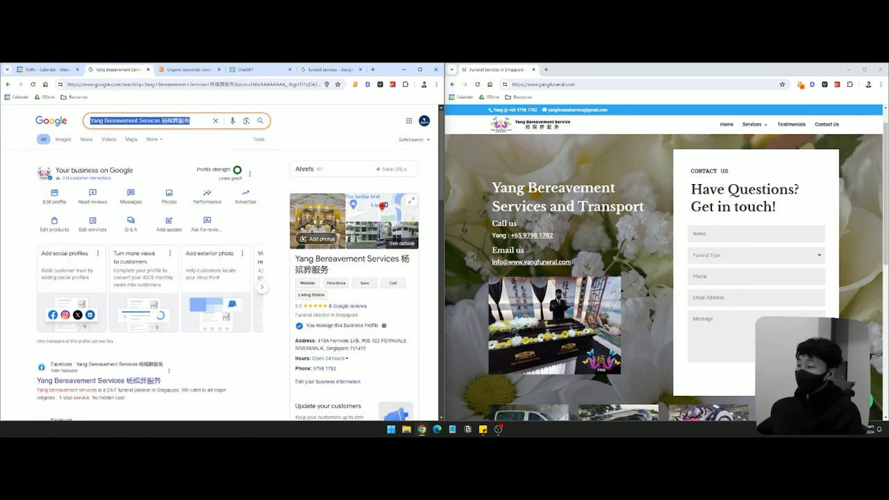
{"action": "scroll", "coordinate": [243, 251], "scroll_direction": "down", "scroll_amount": 3}
{"action": "scroll", "coordinate": [264, 143], "scroll_direction": "up", "scroll_amount": 3}
{"action": "left_click", "coordinate": [323, 69]}
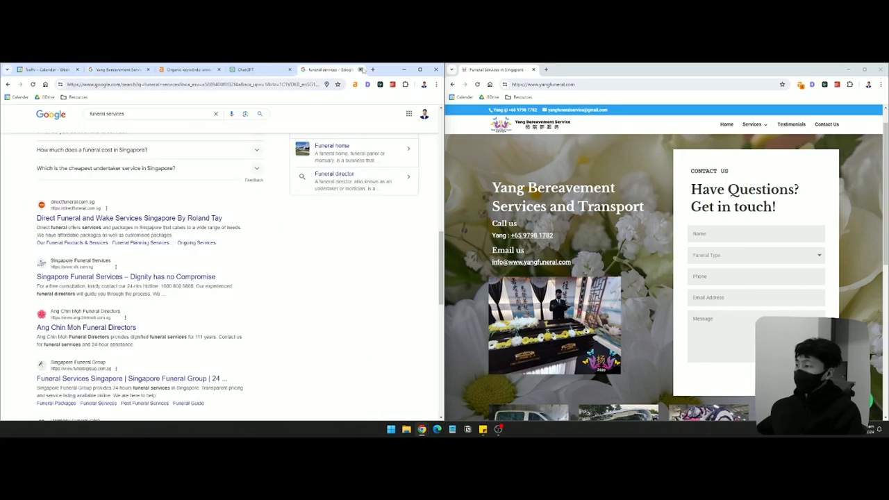
{"action": "key", "text": "ctrl+w"}
{"action": "type", "text": "Write the copy focus"}
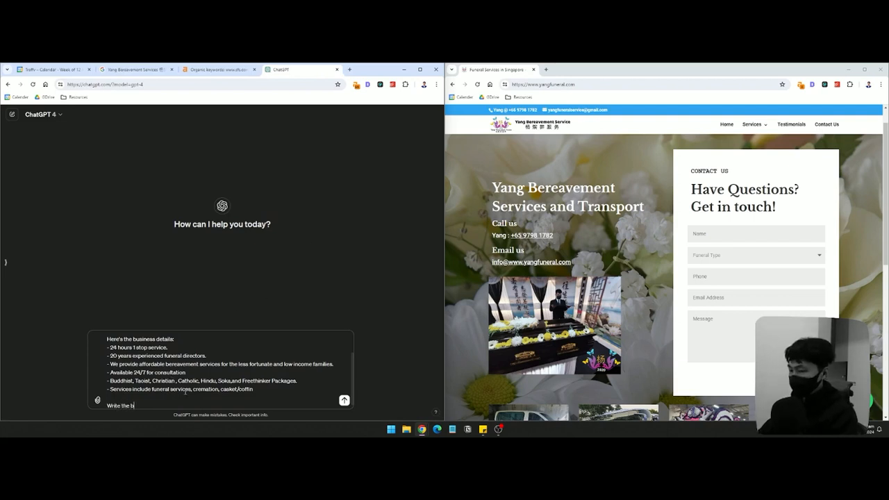
{"action": "type", "text": "ing on"}
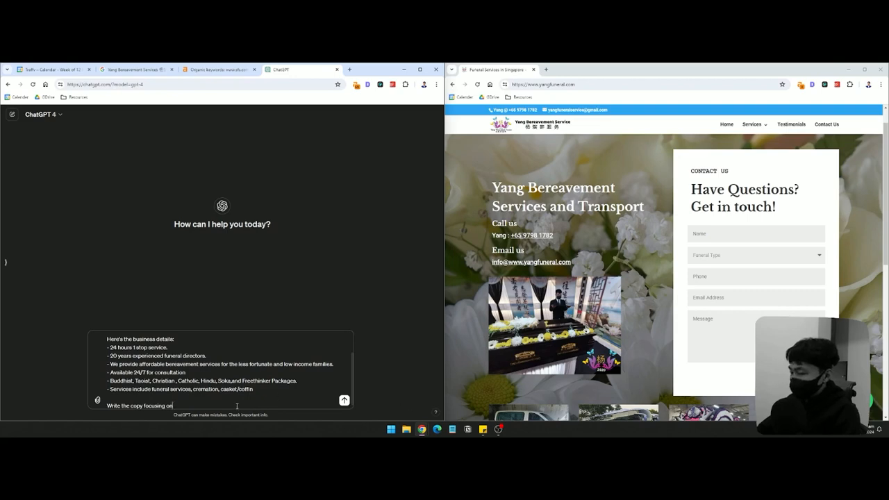
Open the sticky note and add the line "Trust" below the business details, leaving blank lines in between.
{"action": "left_click", "coordinate": [482, 429]}
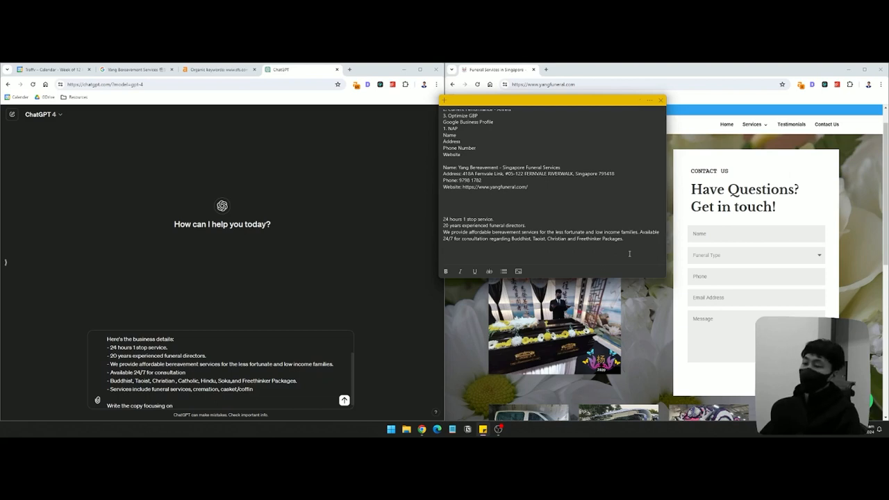
{"action": "key", "text": "BackSpace"}
{"action": "key", "text": "Return"}
{"action": "key", "text": "BackSpace"}
{"action": "key", "text": "BackSpace"}
{"action": "key", "text": "Return"}
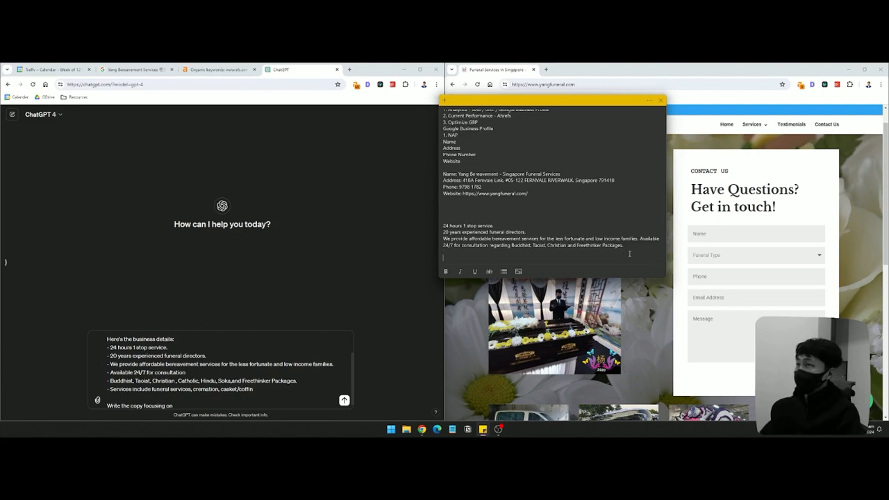
{"action": "key", "text": "Return"}
{"action": "type", "text": "Trust"}
{"action": "key", "text": "Return"}
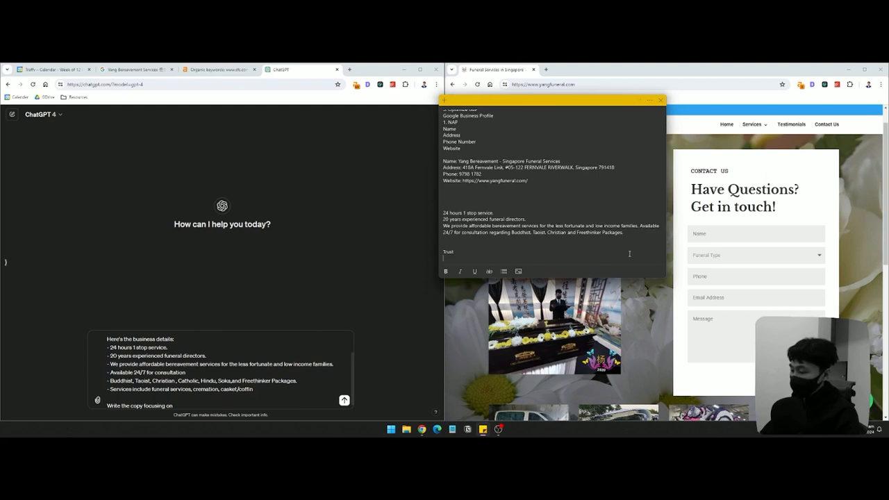
Add the heading "What customers want" above "Trust" and the line "Think of their benefits" below it.
{"action": "type", "text": "Think"}
{"action": "key", "text": "Up"}
{"action": "key", "text": "Up"}
{"action": "type", "text": "What customers want Trust Think"}
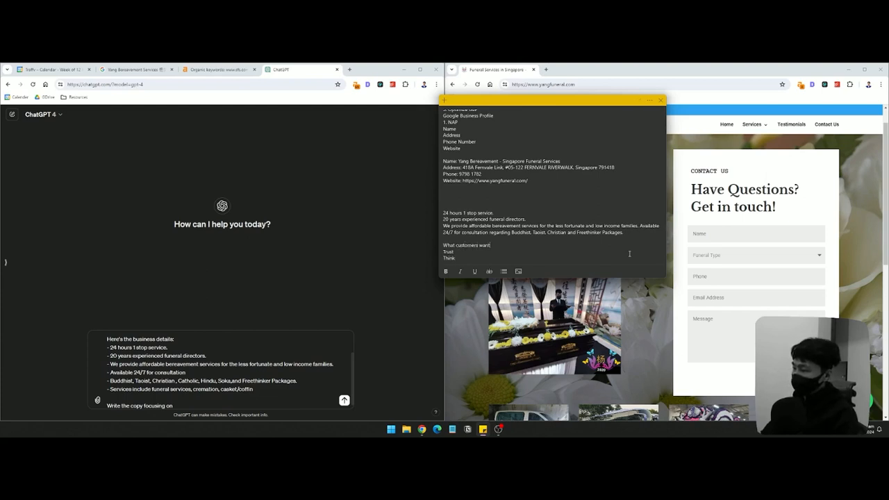
{"action": "type", "text": " of their benefits"}
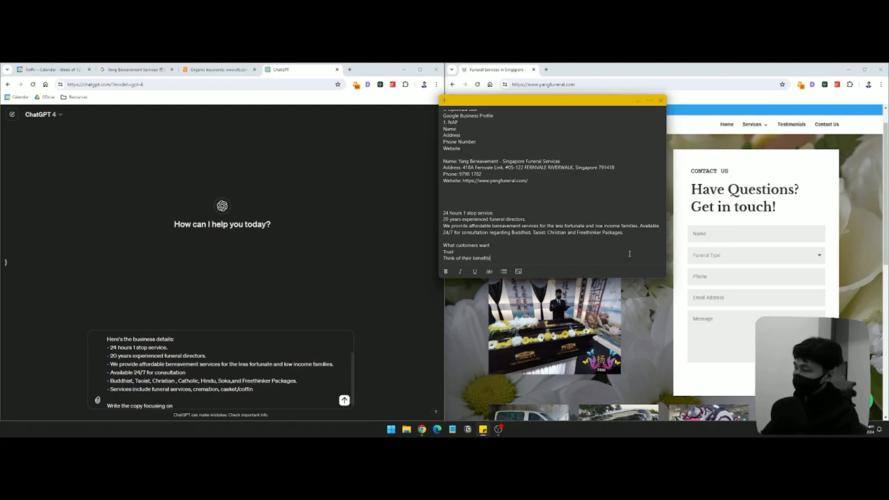
Reword the last line under "What customers want" in the note to "Think of their situation first".
{"action": "type", "text": " first"}
{"action": "key", "text": "Return"}
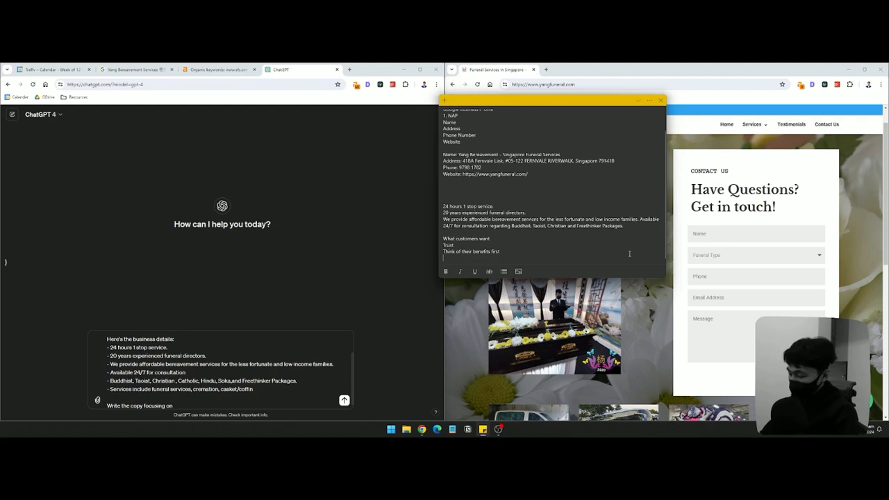
{"action": "key", "text": "BackSpace"}
{"action": "key", "text": "BackSpace"}
{"action": "key", "text": "BackSpace"}
{"action": "key", "text": "BackSpace"}
{"action": "key", "text": "BackSpace"}
{"action": "key", "text": "BackSpace"}
{"action": "key", "text": "BackSpace"}
{"action": "key", "text": "BackSpace"}
{"action": "key", "text": "BackSpace"}
{"action": "key", "text": "BackSpace"}
{"action": "key", "text": "BackSpace"}
{"action": "key", "text": "BackSpace"}
{"action": "key", "text": "BackSpace"}
{"action": "key", "text": "BackSpace"}
{"action": "key", "text": "BackSpace"}
{"action": "key", "text": "BackSpace"}
{"action": "key", "text": "BackSpace"}
{"action": "key", "text": "BackSpace"}
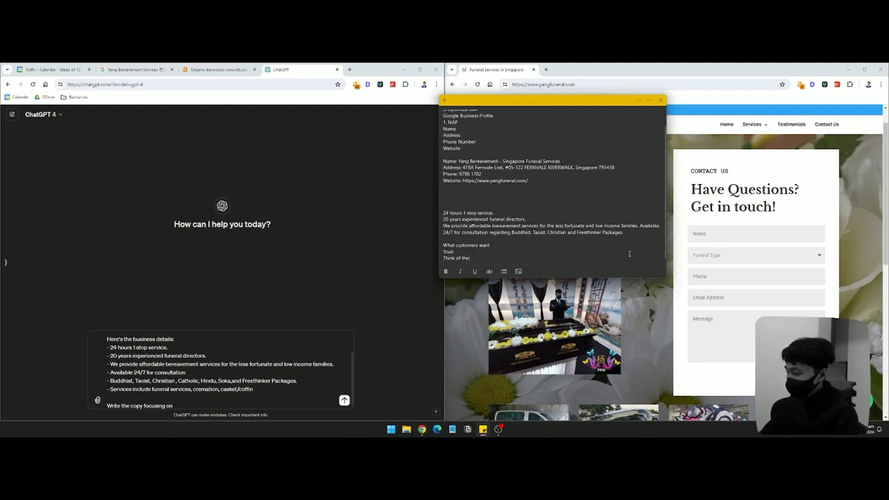
{"action": "type", "text": "ir situation first"}
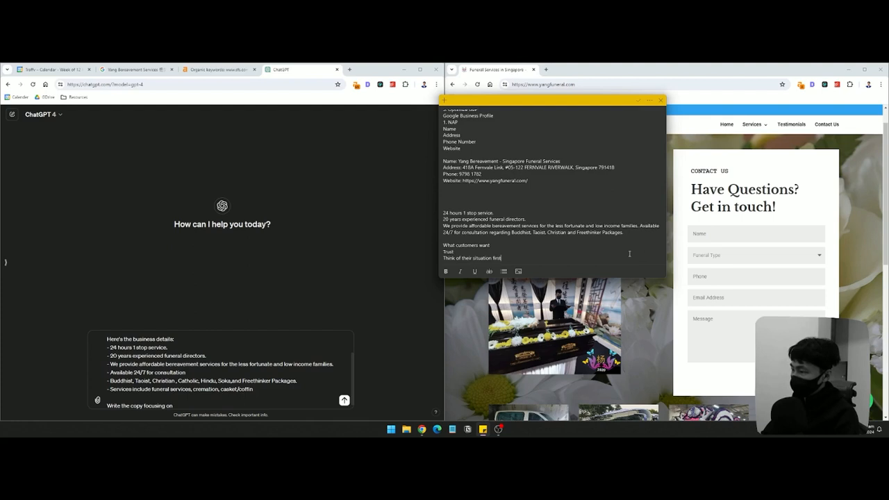
Add the line "Process to be smooth" below "Think of their situation first" in the note.
{"action": "key", "text": "Return"}
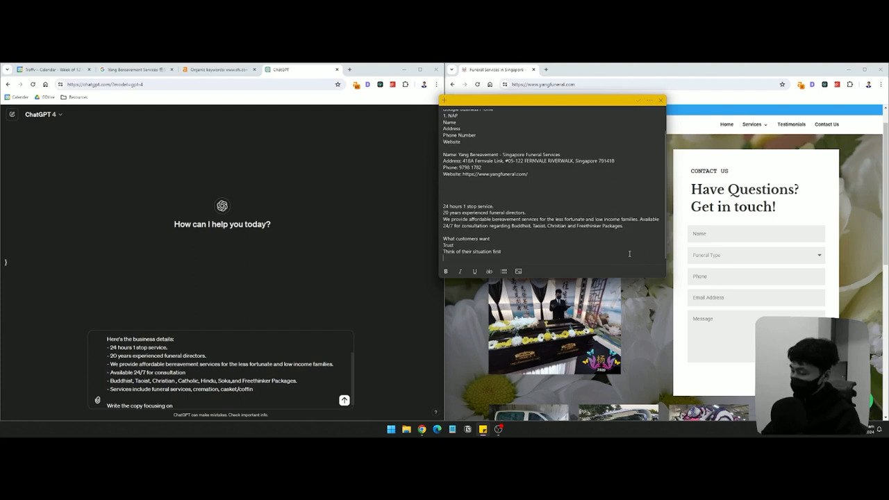
{"action": "type", "text": "Smoothly"}
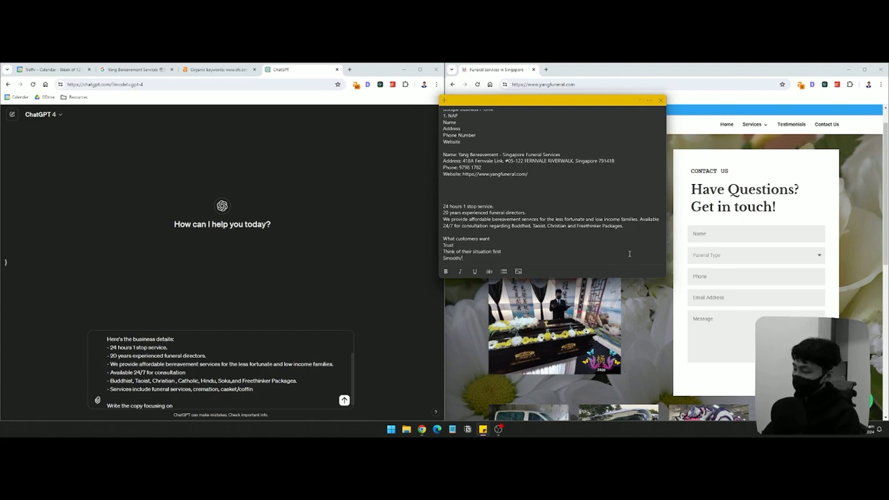
{"action": "key", "text": "BackSpace"}
{"action": "key", "text": "BackSpace"}
{"action": "key", "text": "BackSpace"}
{"action": "key", "text": "BackSpace"}
{"action": "key", "text": "BackSpace"}
{"action": "key", "text": "BackSpace"}
{"action": "type", "text": "Process to be smooth"}
{"action": "key", "text": "Return"}
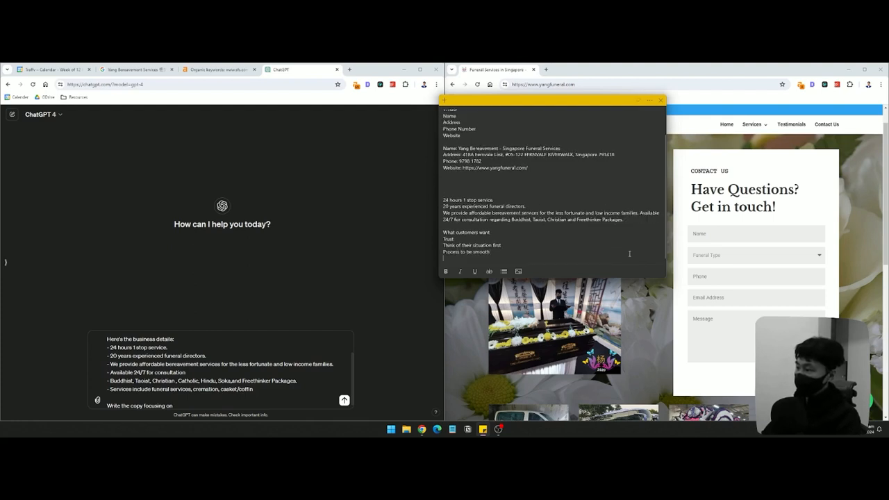
Put a dash before each of the three lines under "What customers want" and start a fourth dashed line.
{"action": "double_click", "coordinate": [450, 239]}
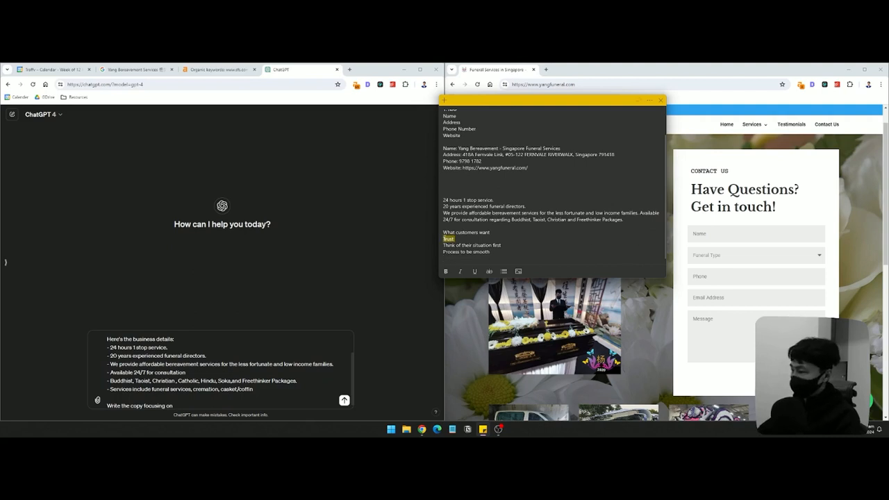
{"action": "left_click", "coordinate": [441, 239]}
{"action": "type", "text": "-"}
{"action": "key", "text": "Down"}
{"action": "key", "text": "Home"}
{"action": "type", "text": "-"}
{"action": "key", "text": "Down"}
{"action": "key", "text": "Home"}
{"action": "type", "text": "-"}
{"action": "key", "text": "Down"}
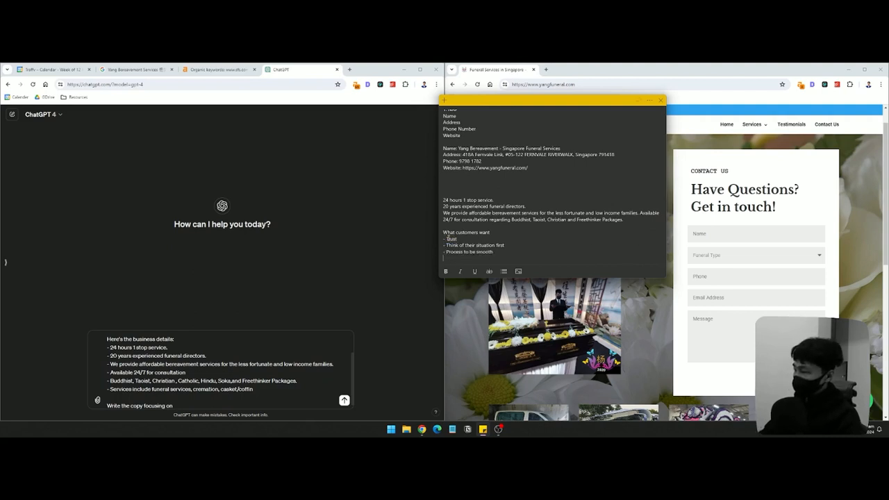
{"action": "type", "text": "-"}
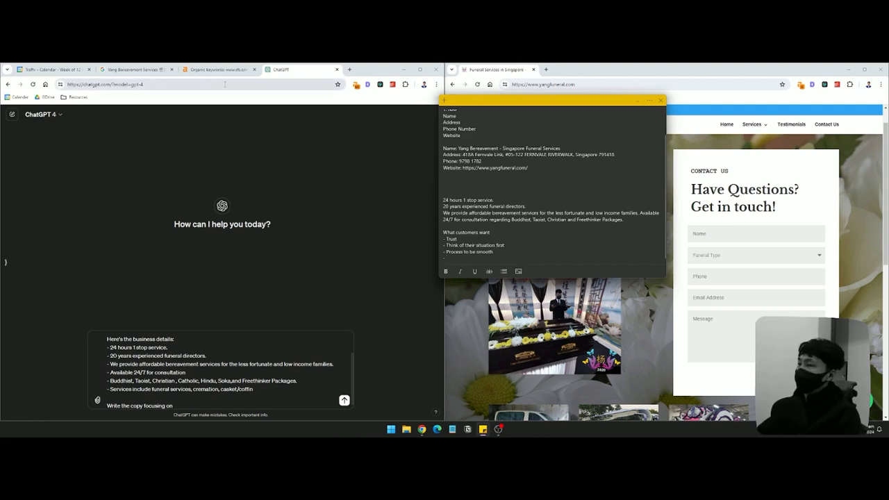
Look through Yang Bereavement's Google reviews in the browser and add the point "- Extra mile" to the note.
{"action": "left_click", "coordinate": [136, 70]}
{"action": "left_click", "coordinate": [313, 268]}
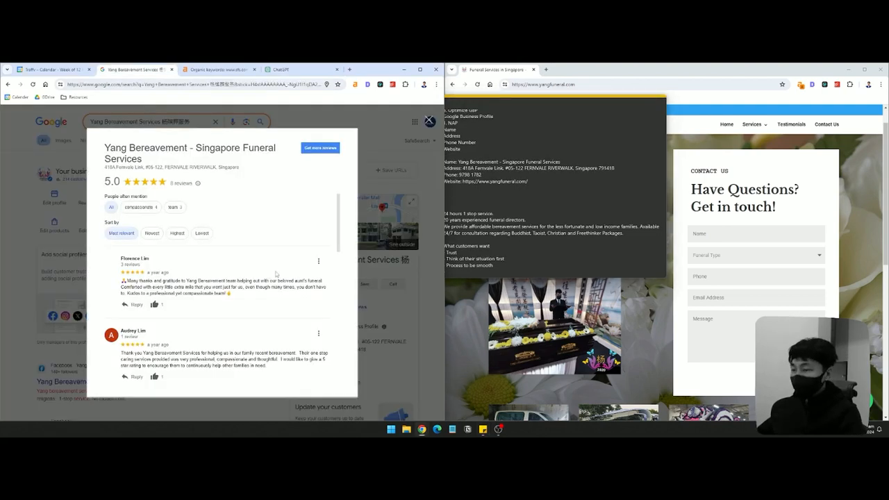
{"action": "scroll", "coordinate": [276, 274], "scroll_direction": "down", "scroll_amount": 1}
{"action": "left_click", "coordinate": [520, 261]}
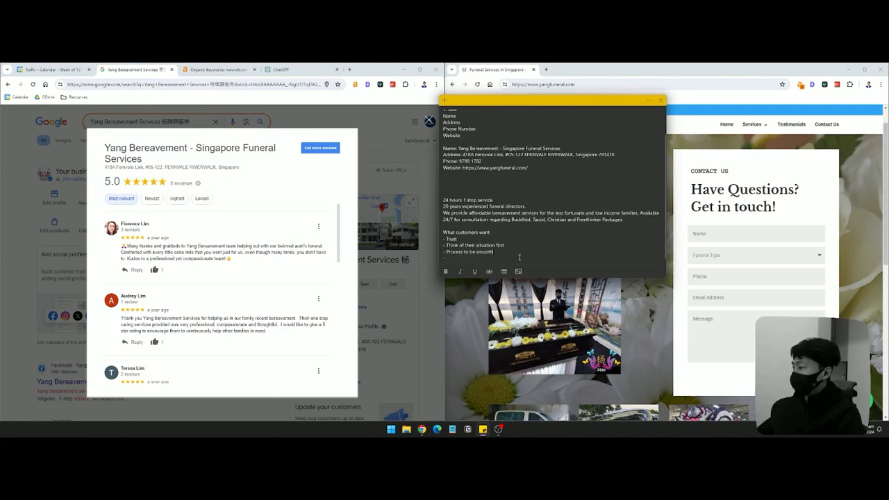
{"action": "type", "text": "- Extra mile"}
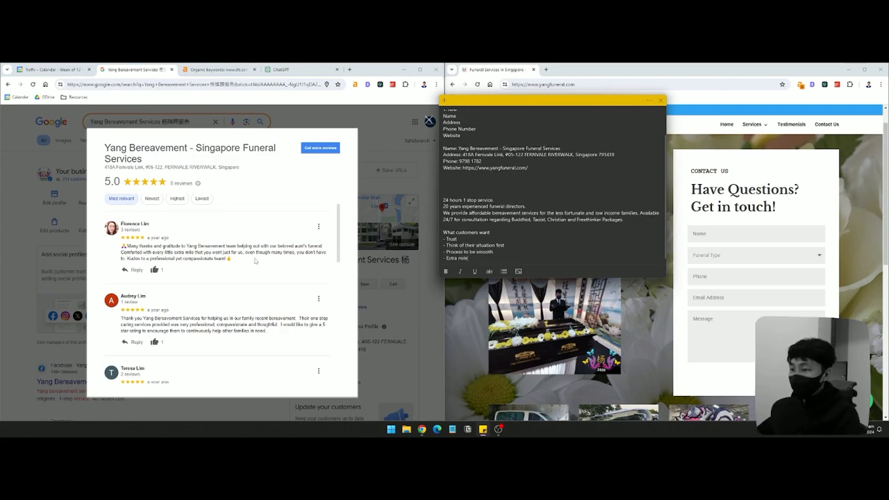
Extend the "Think of their situation first" point with "(compassionate/thoughtful)", based on the reviews.
{"action": "key", "text": "Return"}
{"action": "type", "text": "-"}
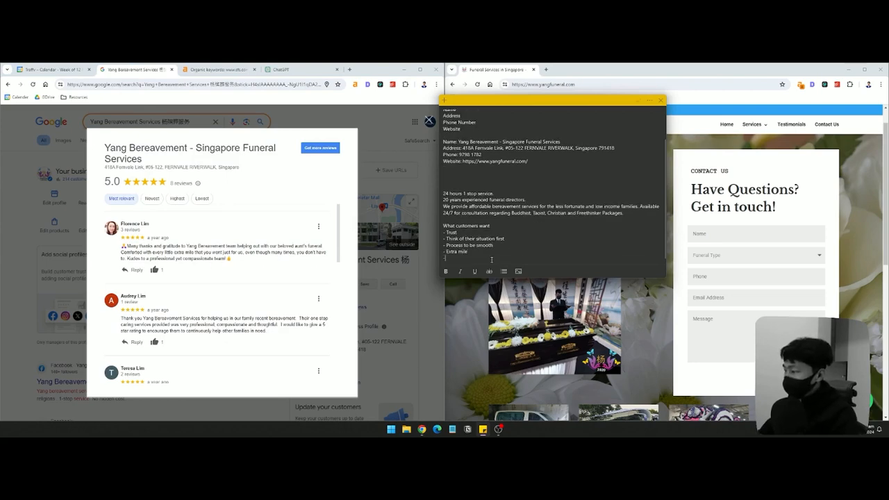
{"action": "type", "text": " C"}
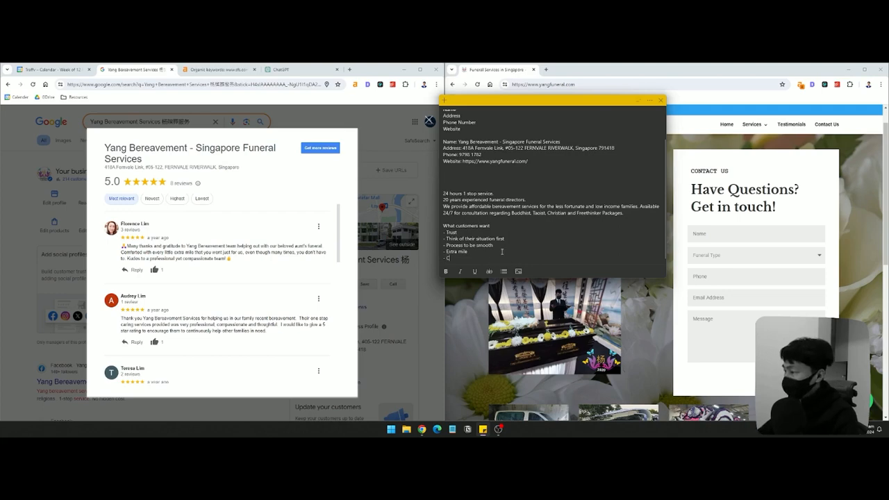
{"action": "left_click", "coordinate": [512, 239]}
{"action": "type", "text": "(compassionate)"}
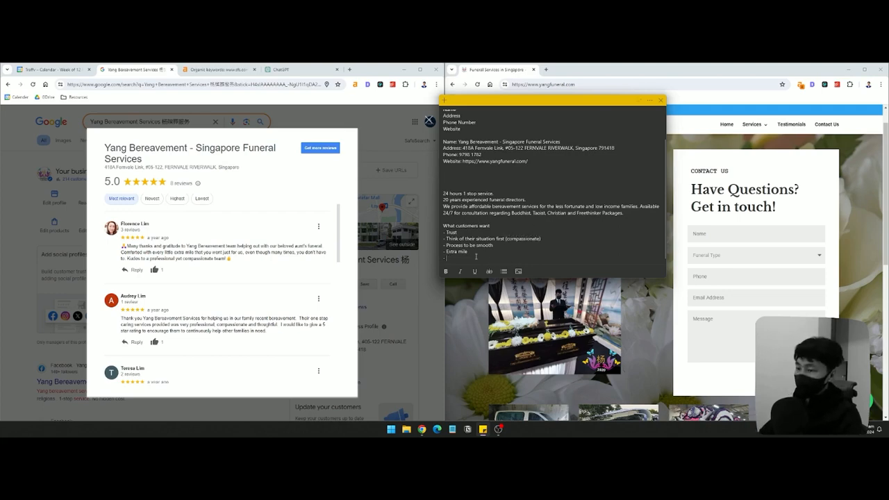
{"action": "scroll", "coordinate": [260, 285], "scroll_direction": "down", "scroll_amount": 1}
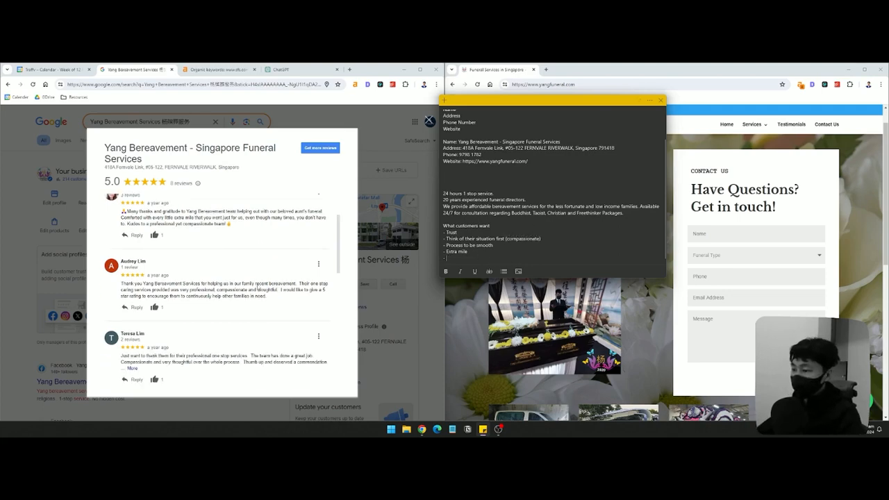
{"action": "left_click", "coordinate": [546, 241]}
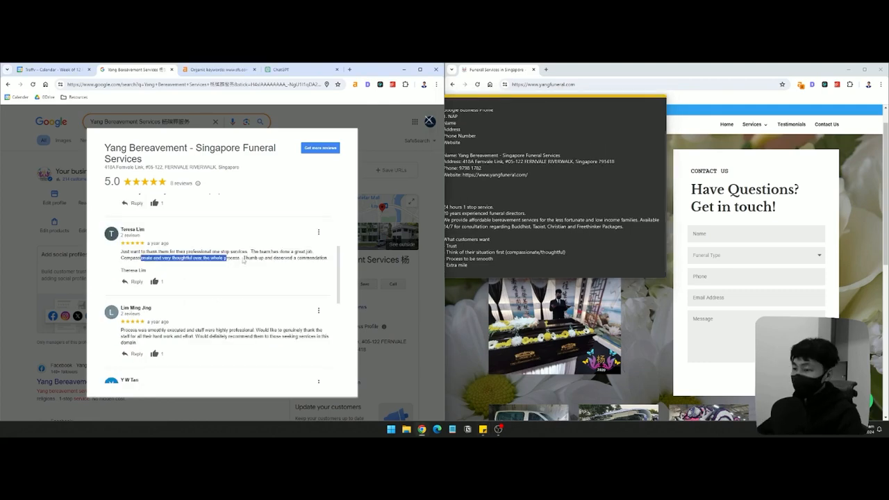
Read further Yang Bereavement reviews and start a new dashed point below "Extra mile" in the note.
{"action": "left_click_drag", "start_coordinate": [230, 258], "coordinate": [269, 259]}
{"action": "left_click", "coordinate": [296, 259]}
{"action": "scroll", "coordinate": [289, 284], "scroll_direction": "down", "scroll_amount": 2}
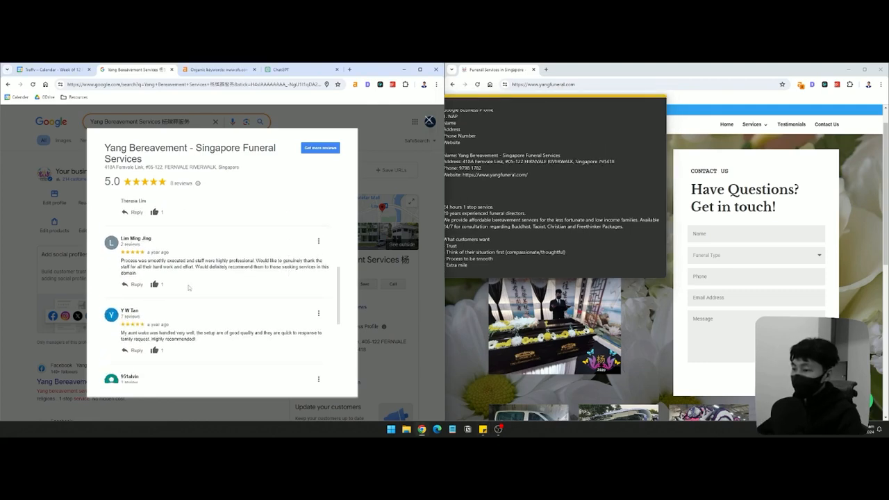
{"action": "left_click_drag", "start_coordinate": [136, 260], "coordinate": [196, 267]}
{"action": "left_click", "coordinate": [230, 268]}
{"action": "left_click", "coordinate": [507, 262]}
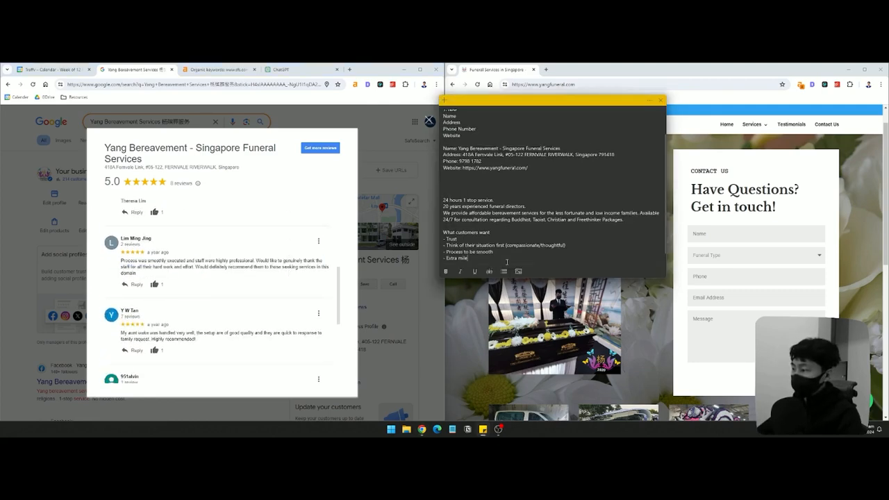
{"action": "scroll", "coordinate": [301, 266], "scroll_direction": "down", "scroll_amount": 4}
{"action": "key", "text": "Return"}
{"action": "type", "text": "-"}
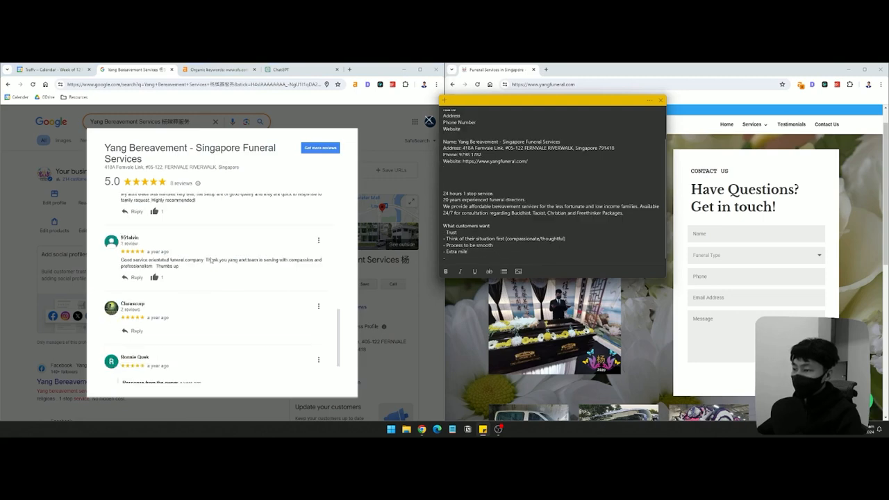
Copy "quick to response to family request" from the customer review into the note's new point.
{"action": "scroll", "coordinate": [209, 260], "scroll_direction": "up", "scroll_amount": 1}
{"action": "left_click", "coordinate": [281, 233]}
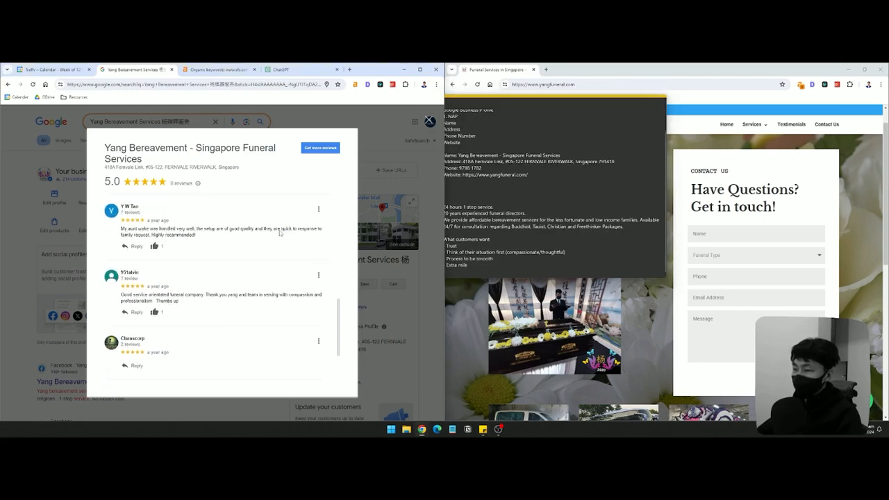
{"action": "left_click_drag", "start_coordinate": [281, 233], "coordinate": [148, 236]}
{"action": "key", "text": "ctrl+c"}
{"action": "left_click", "coordinate": [476, 270]}
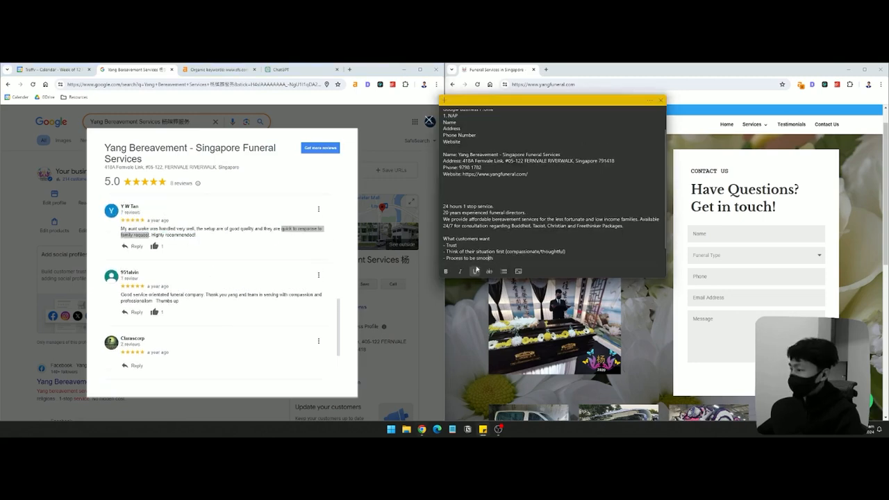
{"action": "key", "text": "ctrl+v"}
Search Google for "funeral services" in place of the business name.
{"action": "left_click", "coordinate": [161, 120]}
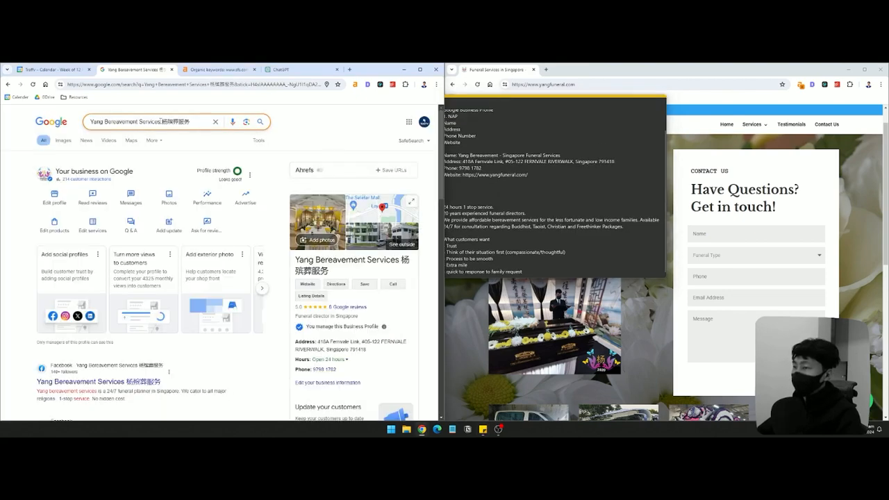
{"action": "triple_click", "coordinate": [131, 121]}
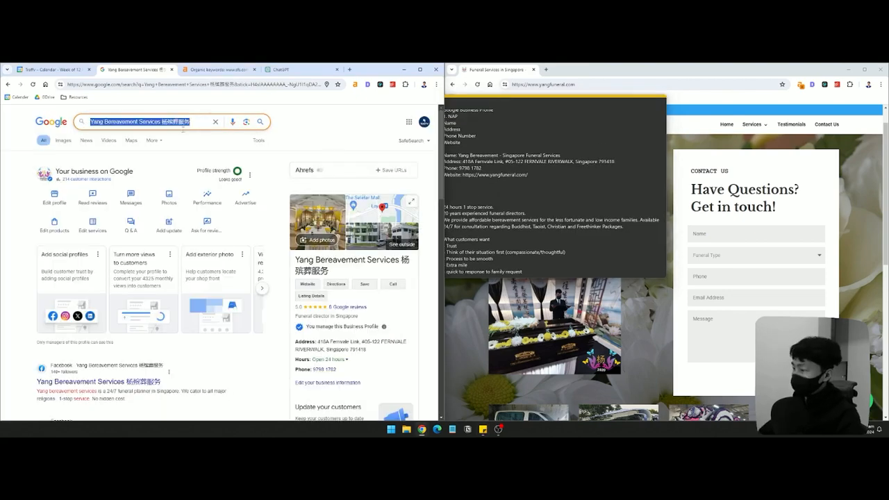
{"action": "left_click", "coordinate": [516, 239]}
{"action": "scroll", "coordinate": [555, 256], "scroll_direction": "down", "scroll_amount": 1}
{"action": "triple_click", "coordinate": [136, 122]}
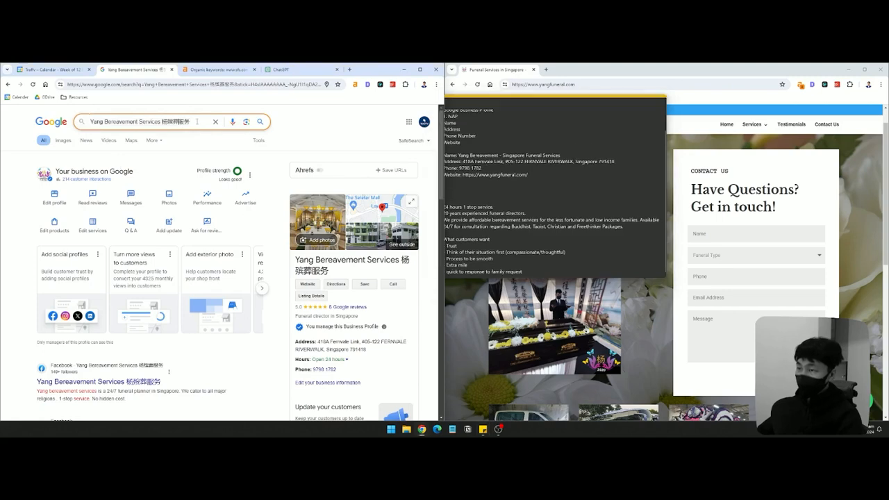
{"action": "type", "text": "funeral services"}
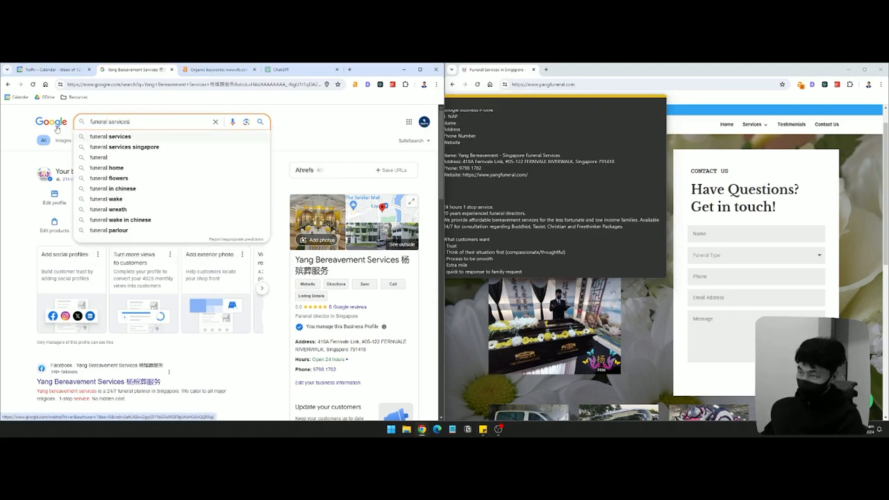
{"action": "key", "text": "Return"}
Open the reviews of Funeral Services Singapore by Ang Brothers from the local business results.
{"action": "scroll", "coordinate": [281, 252], "scroll_direction": "down", "scroll_amount": 10}
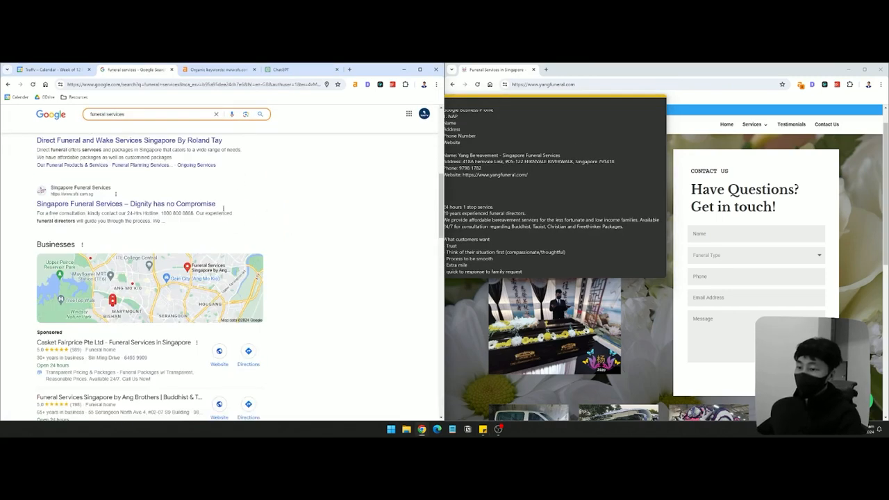
{"action": "left_click", "coordinate": [148, 270]}
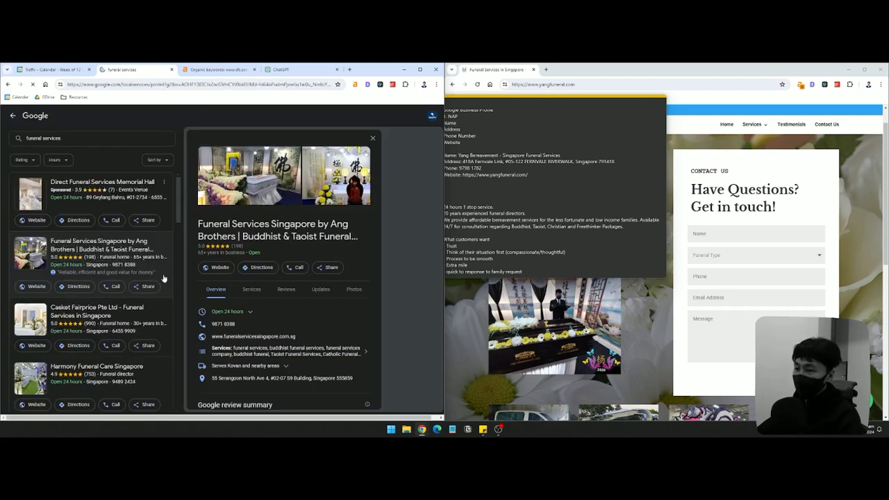
{"action": "left_click", "coordinate": [286, 289]}
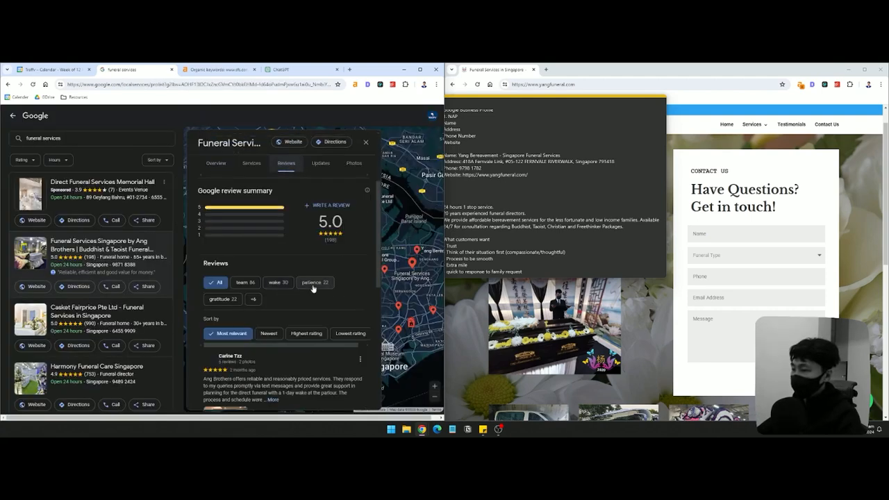
{"action": "scroll", "coordinate": [319, 305], "scroll_direction": "down", "scroll_amount": 3}
Add "(experienced)" to the note's Trust point and "/ prompt" to the family request point.
{"action": "left_click", "coordinate": [510, 230]}
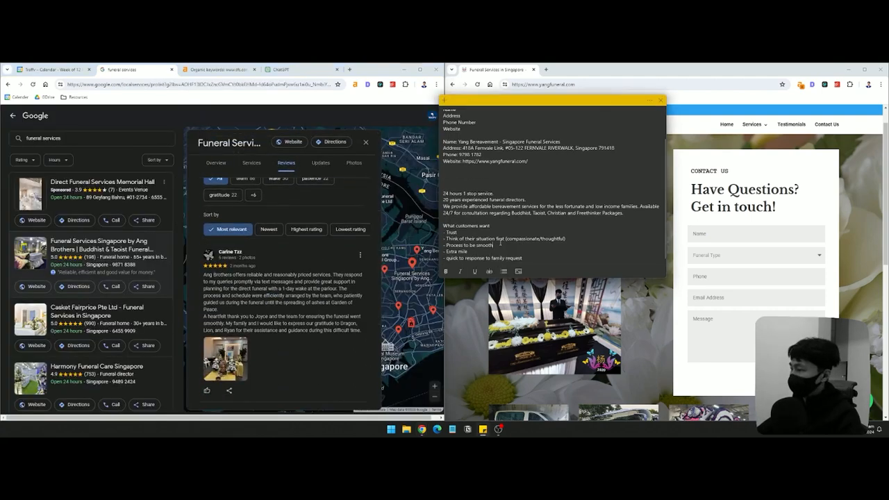
{"action": "type", "text": "(expe"}
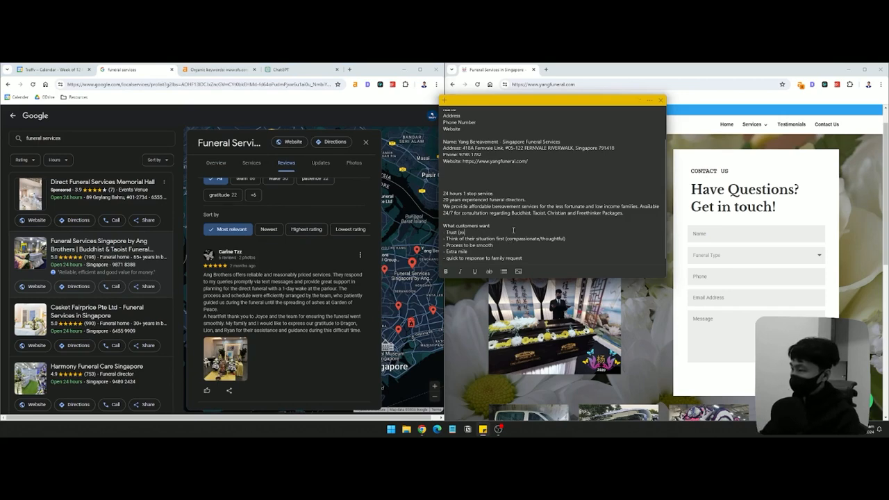
{"action": "type", "text": "rienced)"}
{"action": "left_click", "coordinate": [577, 257]}
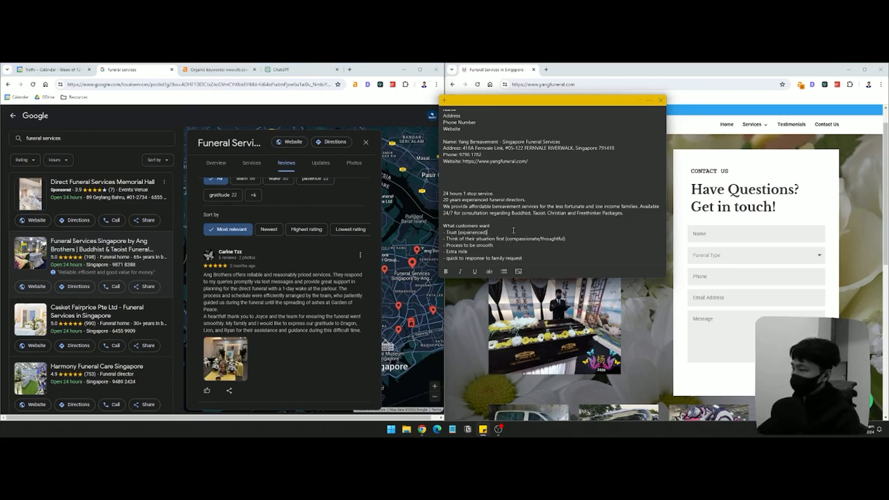
{"action": "type", "text": "/ prompt"}
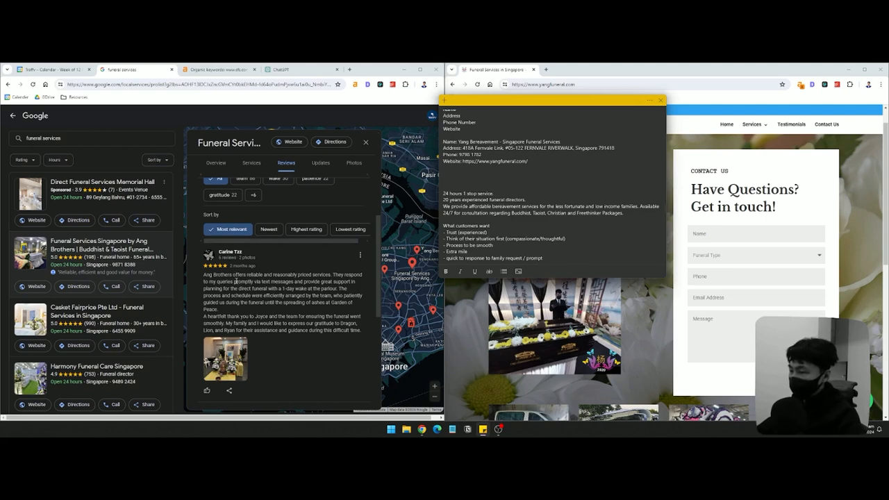
Read the first Ang Brothers review and add "/support" to the note's point about thinking of the customers' situation first.
{"action": "left_click_drag", "start_coordinate": [234, 281], "coordinate": [279, 282]}
{"action": "left_click", "coordinate": [280, 281]}
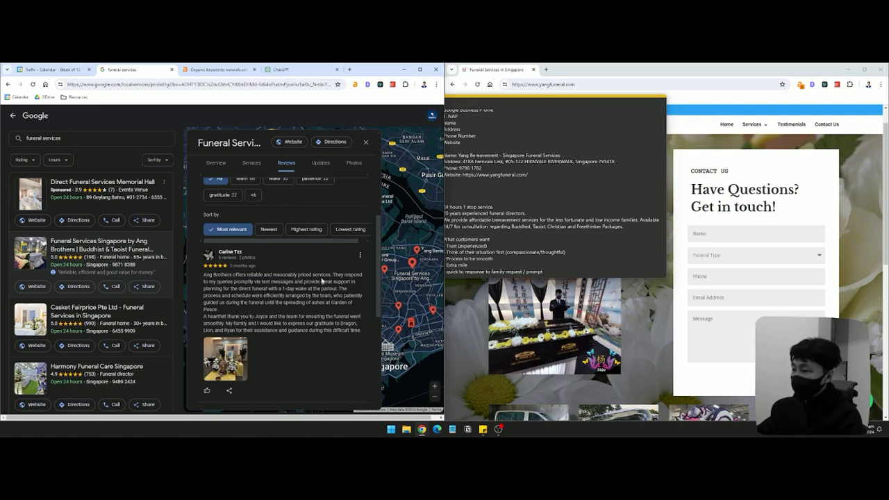
{"action": "left_click_drag", "start_coordinate": [322, 276], "coordinate": [325, 284]}
{"action": "left_click", "coordinate": [323, 287]}
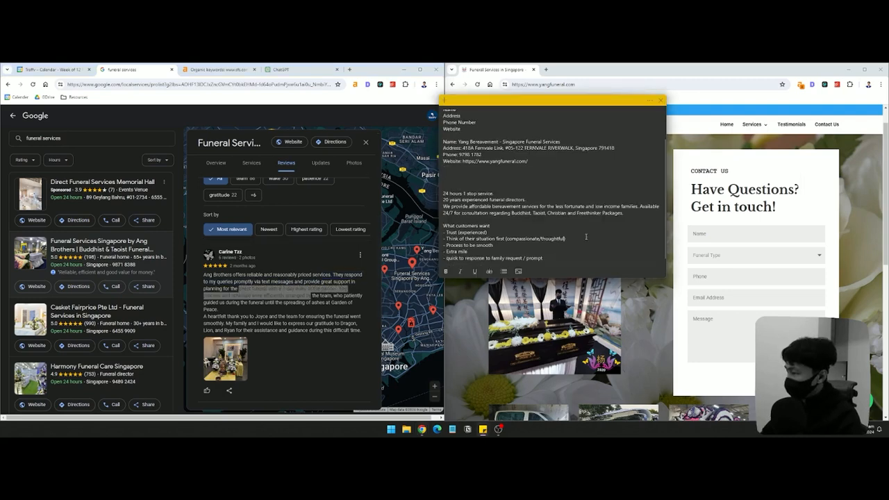
{"action": "type", "text": "/support"}
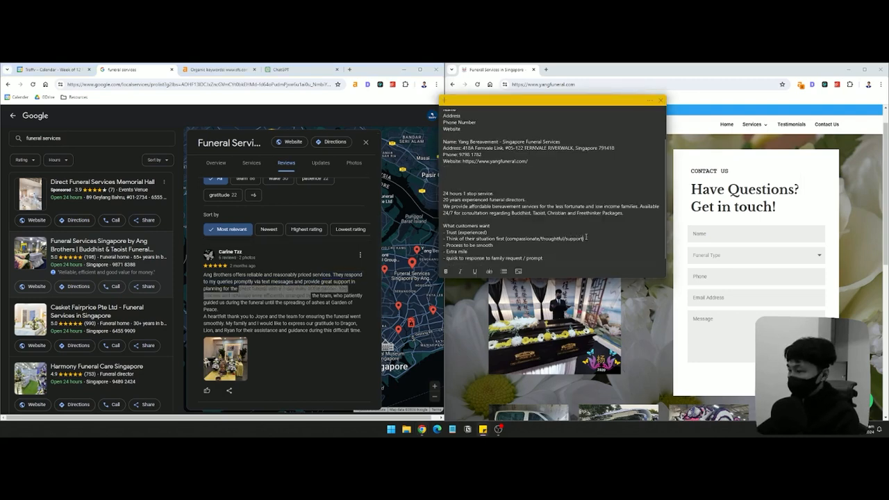
Read the review about the Christian funeral and add "- transparent pricing" as a new point under What customers want in the note.
{"action": "double_click", "coordinate": [213, 323]}
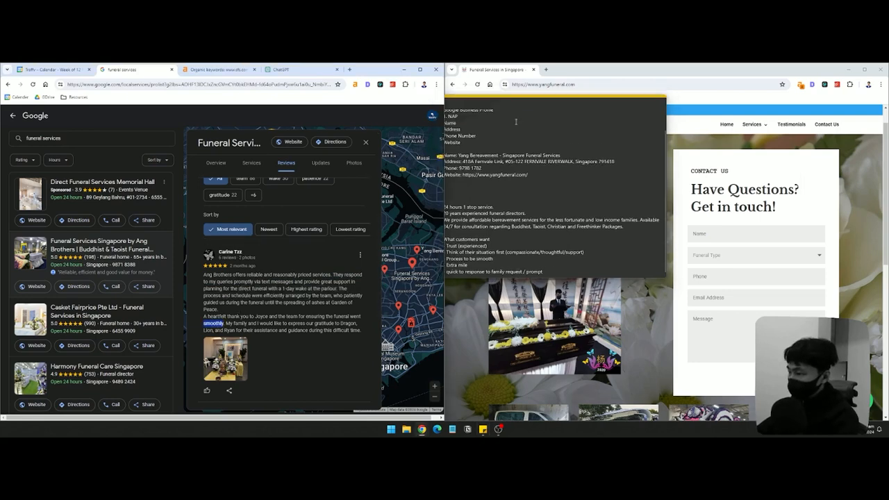
{"action": "scroll", "coordinate": [292, 320], "scroll_direction": "down", "scroll_amount": 2}
{"action": "double_click", "coordinate": [245, 305]}
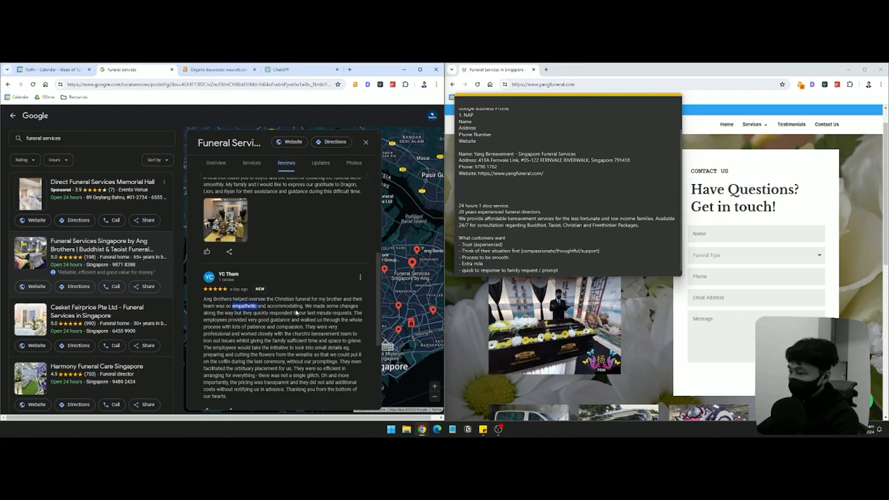
{"action": "left_click", "coordinate": [266, 314]}
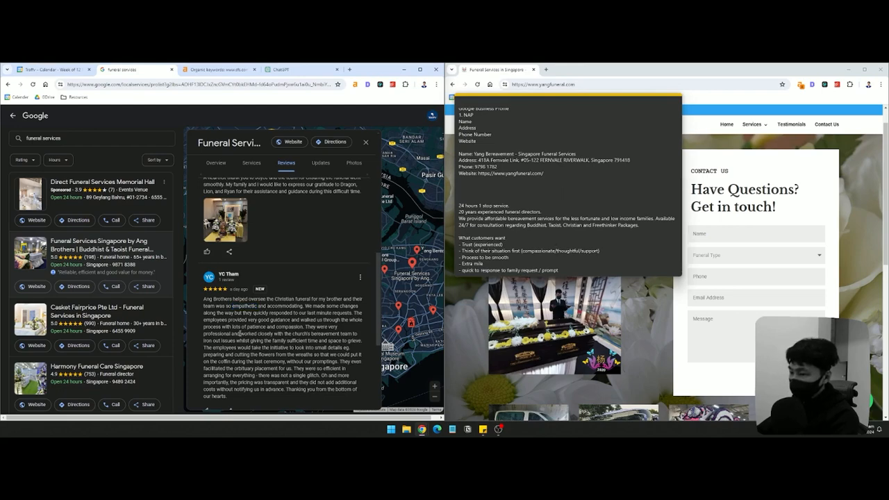
{"action": "left_click_drag", "start_coordinate": [317, 327], "coordinate": [311, 334]}
{"action": "left_click", "coordinate": [233, 340]}
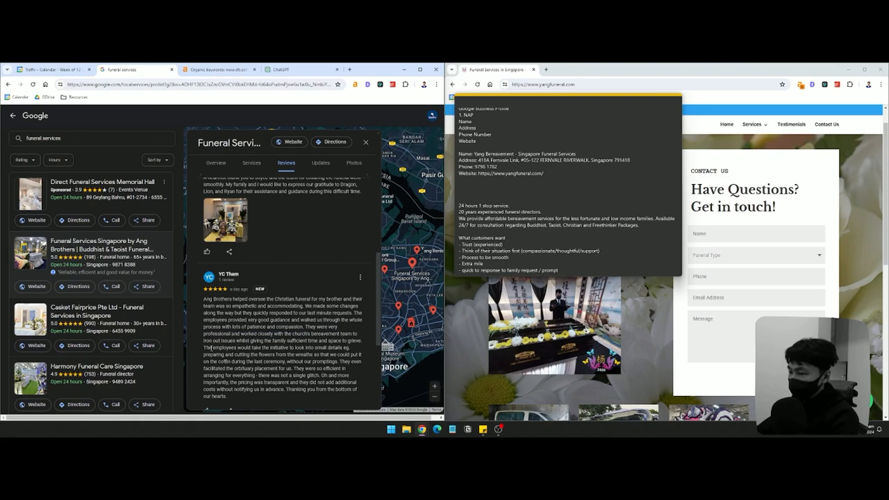
{"action": "left_click_drag", "start_coordinate": [211, 347], "coordinate": [303, 348]}
{"action": "left_click", "coordinate": [233, 356]}
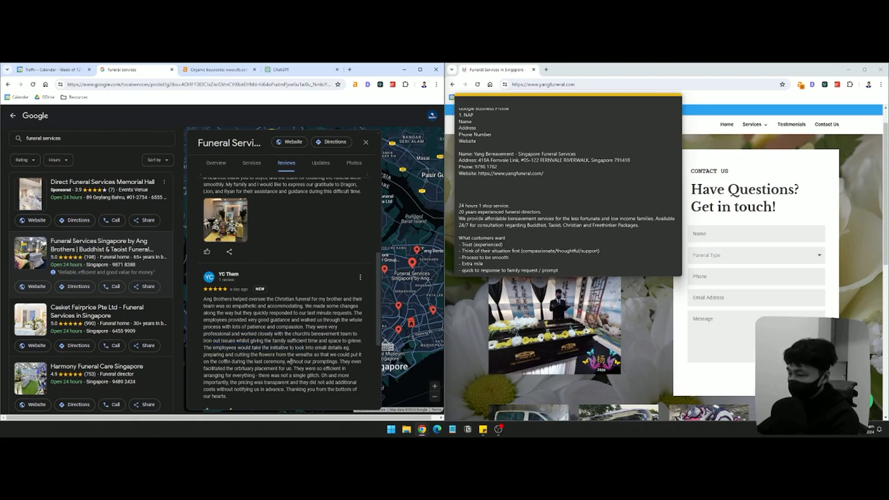
{"action": "scroll", "coordinate": [220, 368], "scroll_direction": "down", "scroll_amount": 1}
{"action": "left_click", "coordinate": [574, 269]}
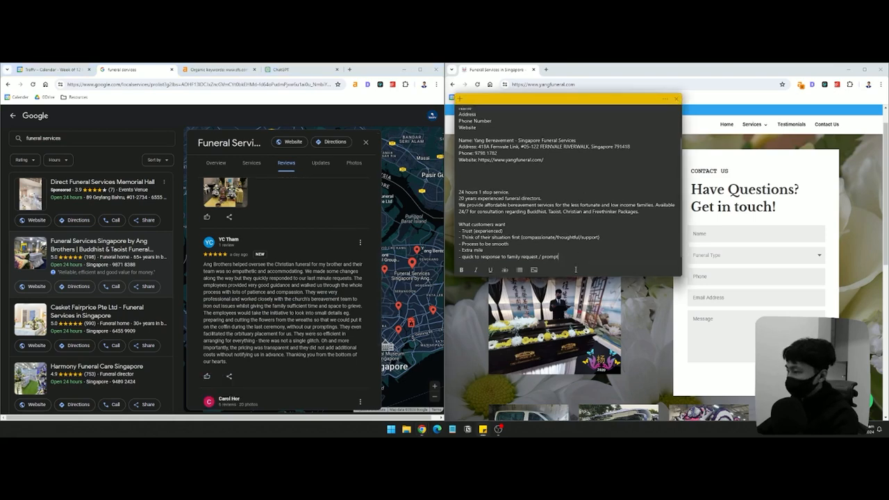
{"action": "key", "text": "Return"}
{"action": "type", "text": "- transparent pricing"}
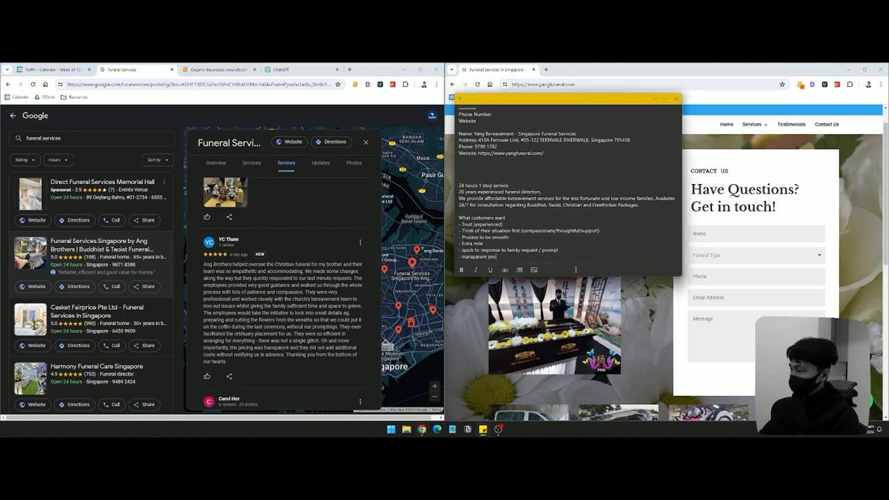
Examine the review about scattering the ashes at Garden of Peace for further customer wishes.
{"action": "scroll", "coordinate": [278, 292], "scroll_direction": "down", "scroll_amount": 5}
{"action": "left_click_drag", "start_coordinate": [248, 286], "coordinate": [306, 329]}
{"action": "left_click", "coordinate": [275, 294]}
{"action": "left_click", "coordinate": [304, 330]}
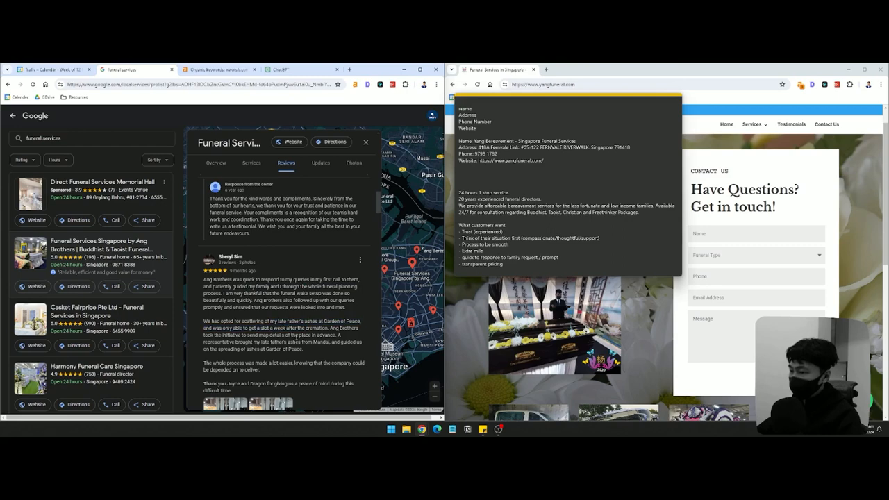
{"action": "left_click_drag", "start_coordinate": [242, 335], "coordinate": [302, 342]}
{"action": "left_click", "coordinate": [302, 340]}
{"action": "scroll", "coordinate": [291, 292], "scroll_direction": "down", "scroll_amount": 6}
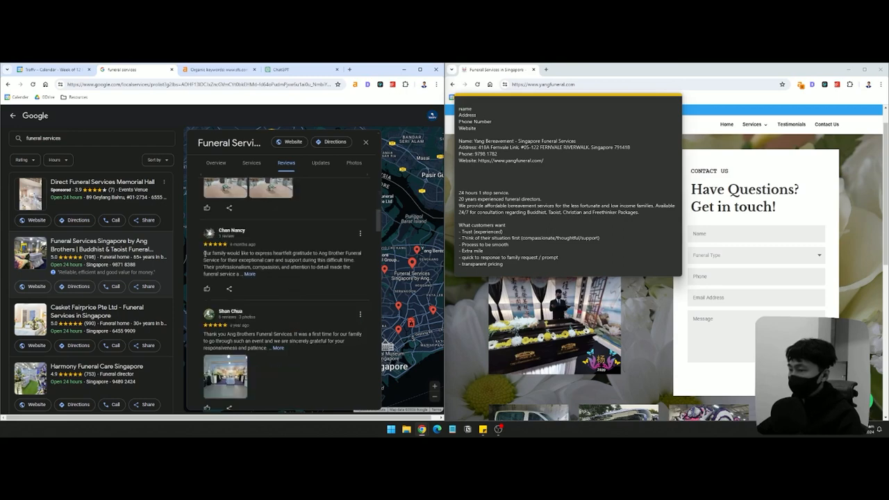
{"action": "left_click_drag", "start_coordinate": [204, 254], "coordinate": [337, 260]}
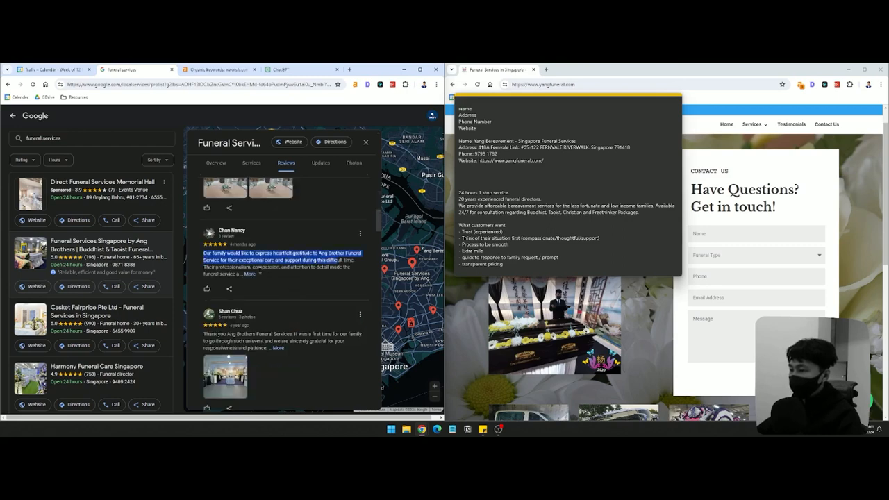
{"action": "left_click", "coordinate": [250, 274]}
{"action": "double_click", "coordinate": [234, 267]}
{"action": "double_click", "coordinate": [265, 268]}
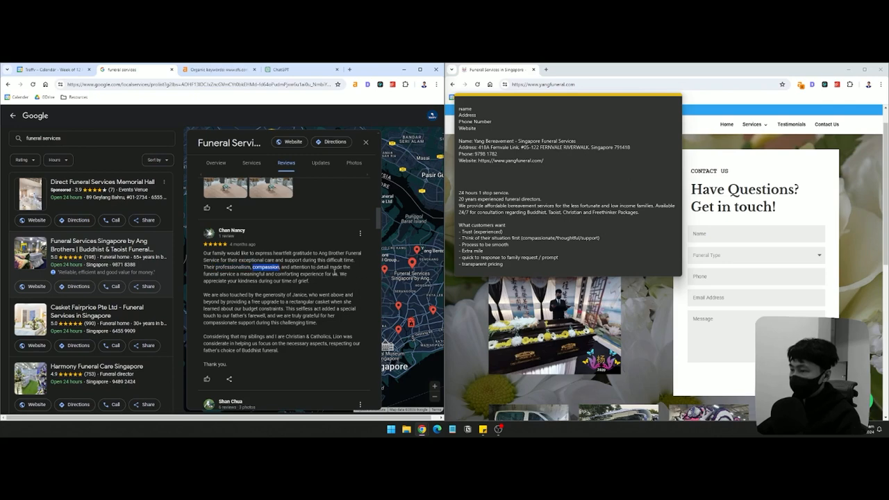
{"action": "double_click", "coordinate": [286, 273]}
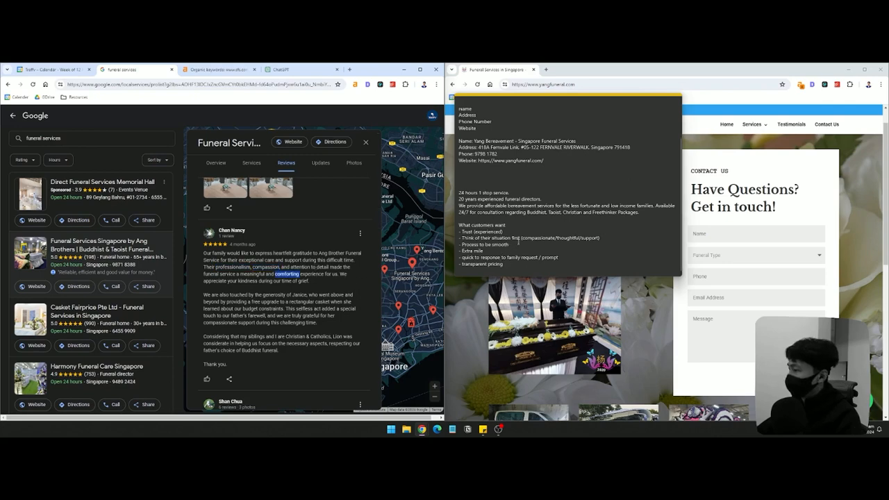
{"action": "left_click", "coordinate": [518, 243]}
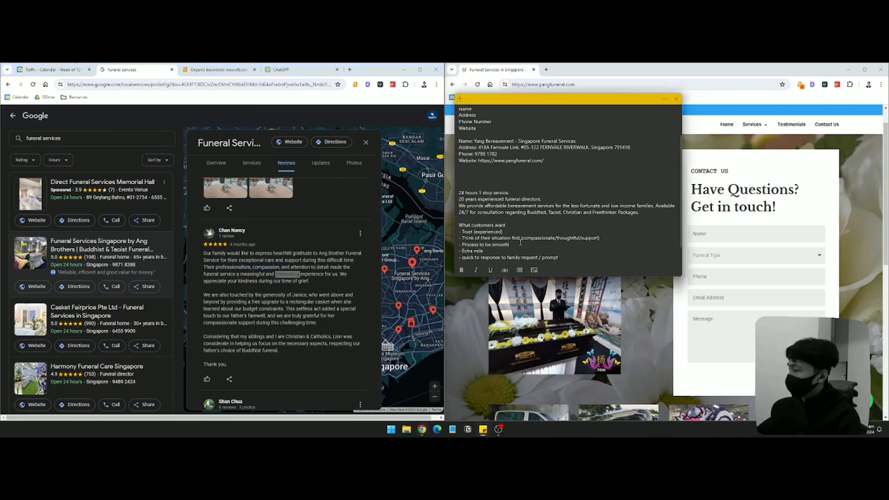
{"action": "type", "text": "and comforting"}
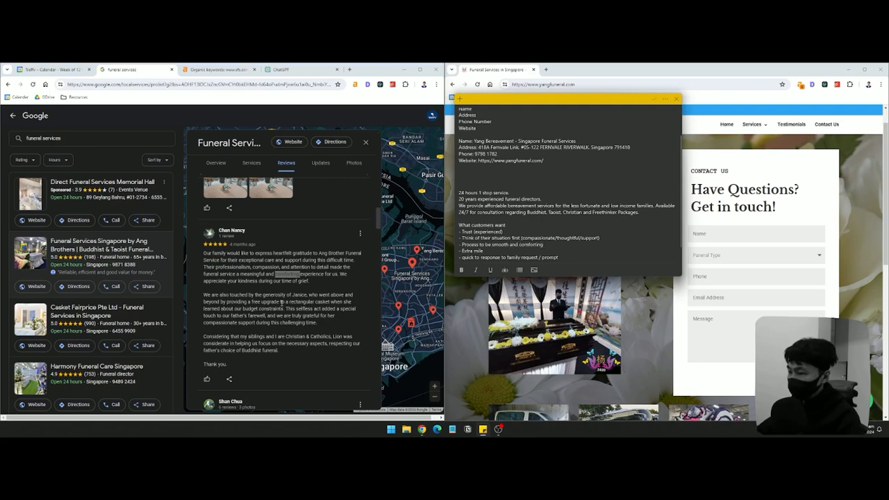
Close the Ang Brothers reviews and return to the Google results for "funeral services".
{"action": "left_click", "coordinate": [281, 302]}
{"action": "scroll", "coordinate": [351, 151], "scroll_direction": "down", "scroll_amount": 5}
{"action": "left_click", "coordinate": [366, 142]}
{"action": "left_click", "coordinate": [13, 116]}
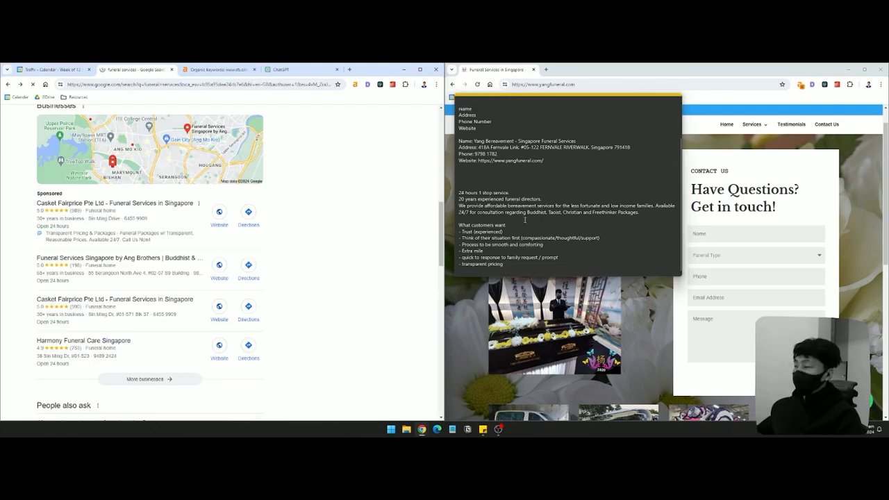
Review the points collected under What customers want in the note, from trust to transparent pricing.
{"action": "left_click", "coordinate": [525, 219]}
{"action": "scroll", "coordinate": [503, 218], "scroll_direction": "down", "scroll_amount": 1}
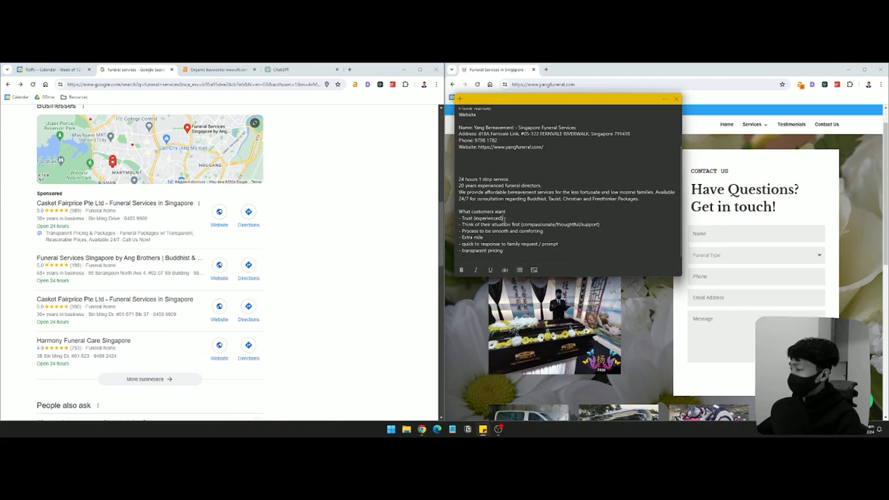
{"action": "left_click_drag", "start_coordinate": [504, 218], "coordinate": [457, 218]}
{"action": "left_click", "coordinate": [473, 218]}
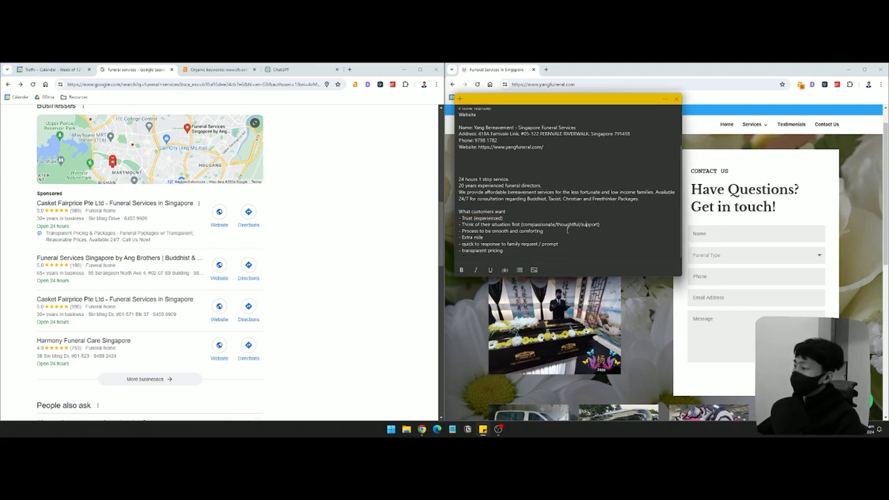
{"action": "left_click_drag", "start_coordinate": [508, 249], "coordinate": [459, 218]}
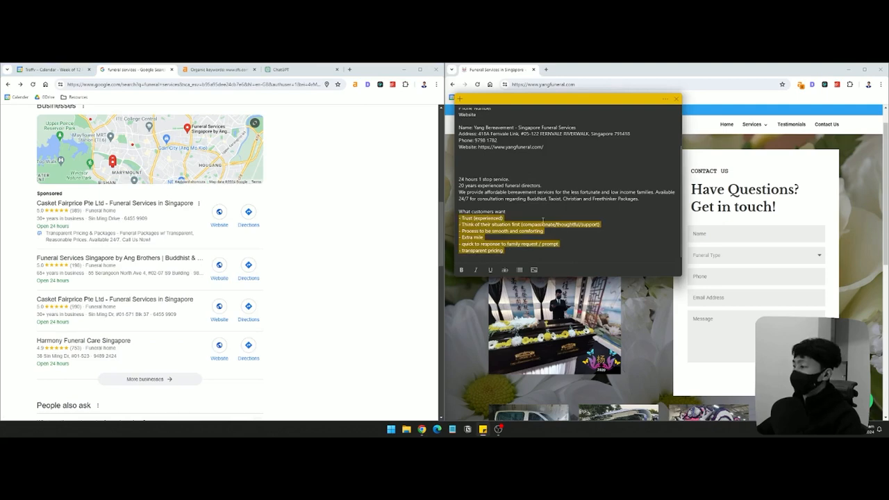
{"action": "left_click", "coordinate": [543, 221]}
Switch to ChatGPT and replace the prompt's closing line "Write the copy focusing on" with "This is what the potential customers are looking for:".
{"action": "left_click", "coordinate": [284, 68]}
{"action": "scroll", "coordinate": [228, 378], "scroll_direction": "down", "scroll_amount": 1}
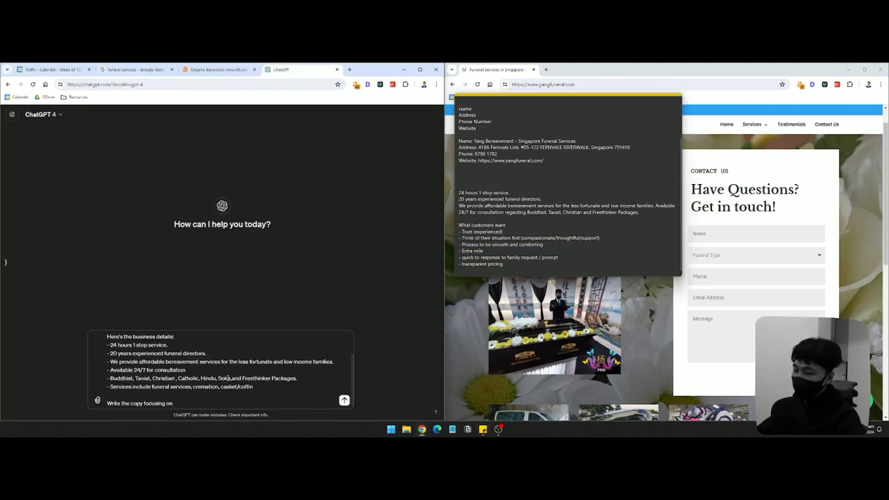
{"action": "left_click_drag", "start_coordinate": [202, 404], "coordinate": [107, 401]}
{"action": "left_click", "coordinate": [542, 213]}
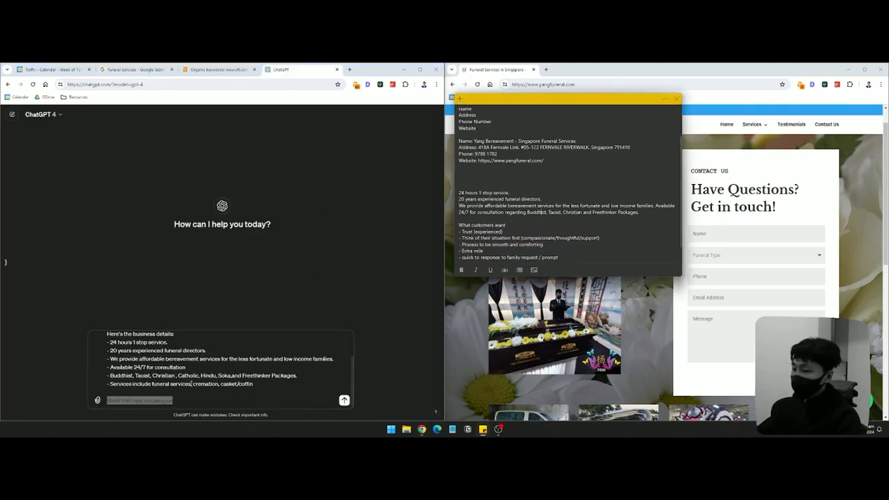
{"action": "key", "text": "alt+Tab"}
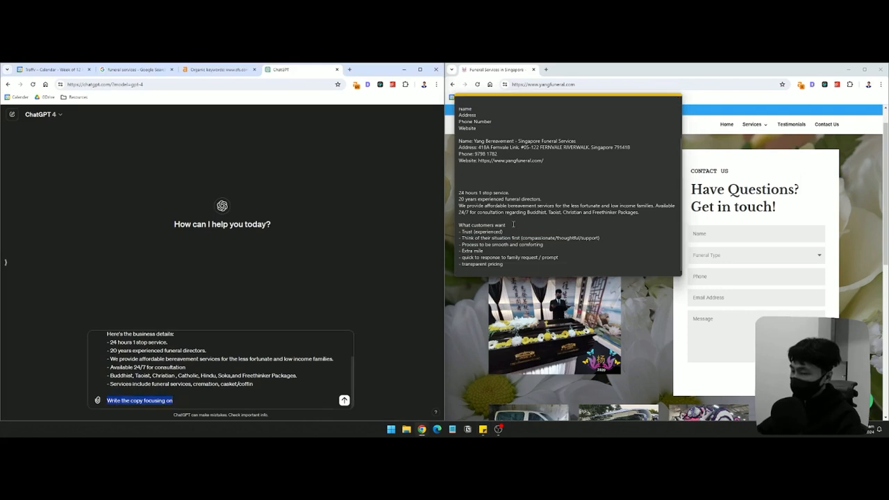
{"action": "type", "text": "This is"}
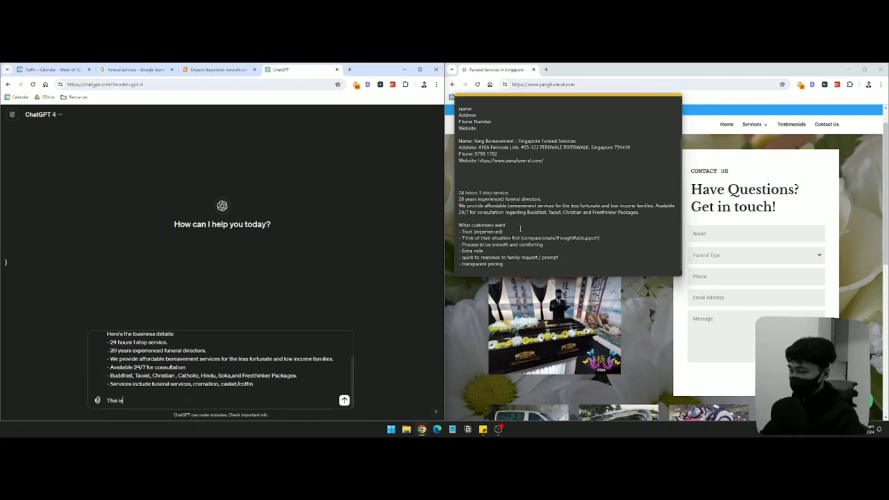
{"action": "type", "text": " what the potential "}
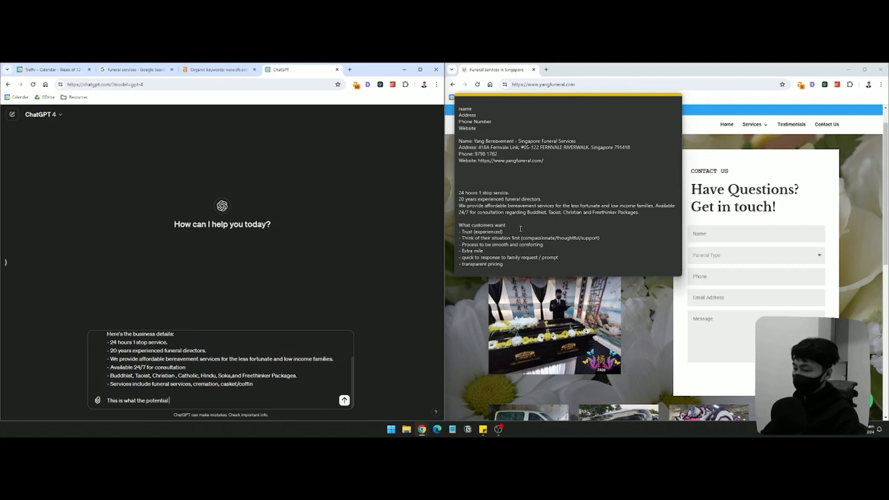
{"action": "type", "text": "customers are looking for:"}
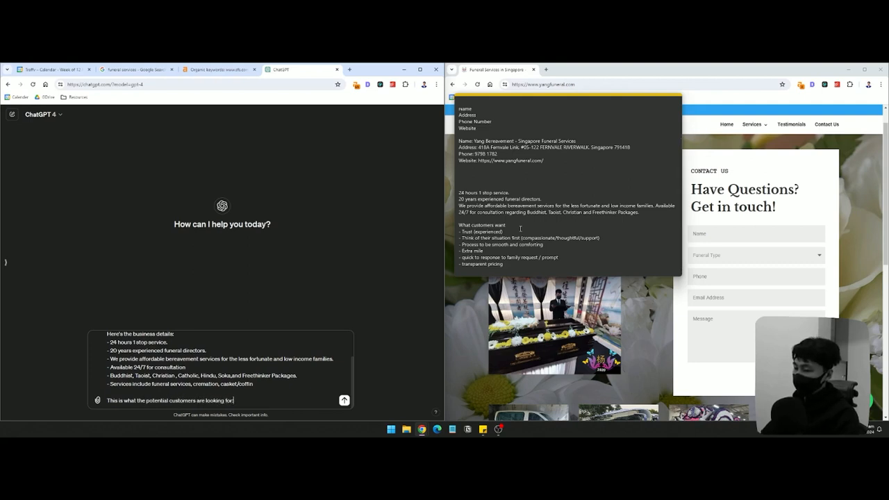
{"action": "key", "text": "shift+Return"}
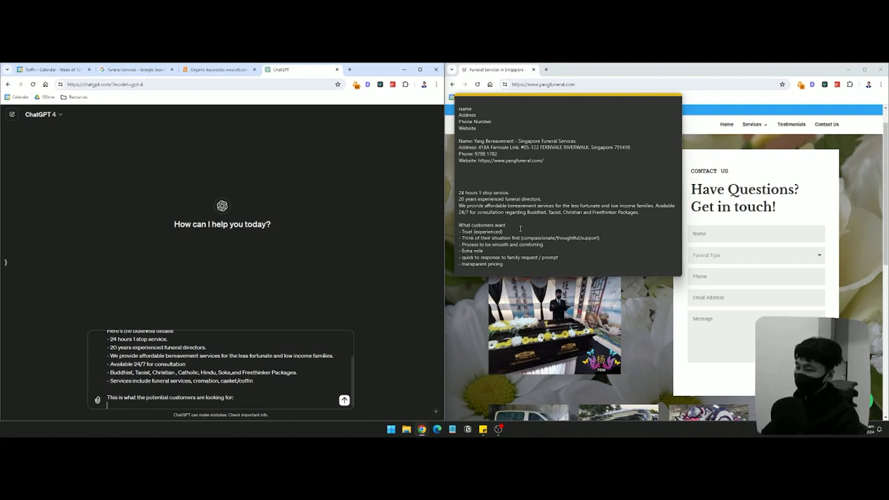
Copy the six What customers want points from the note into the ChatGPT prompt below the new line.
{"action": "left_click", "coordinate": [519, 257]}
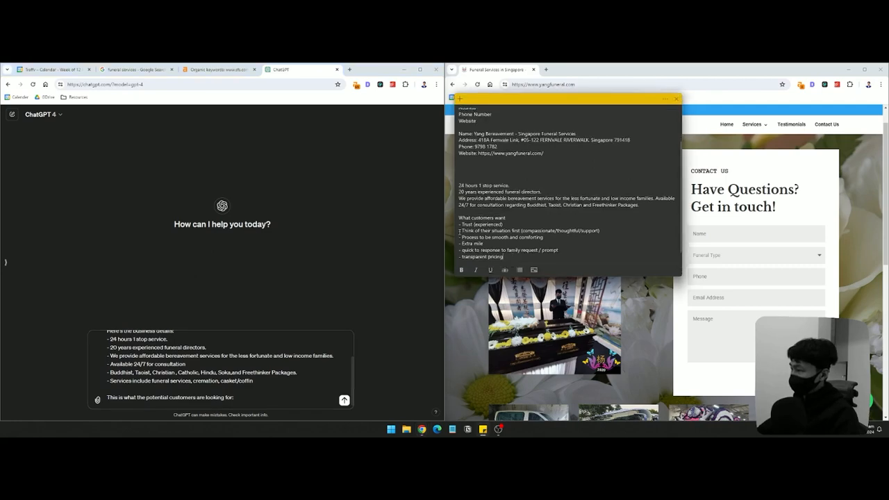
{"action": "left_click_drag", "start_coordinate": [459, 223], "coordinate": [504, 256]}
{"action": "key", "text": "ctrl+c"}
{"action": "left_click", "coordinate": [280, 393]}
{"action": "key", "text": "ctrl+v"}
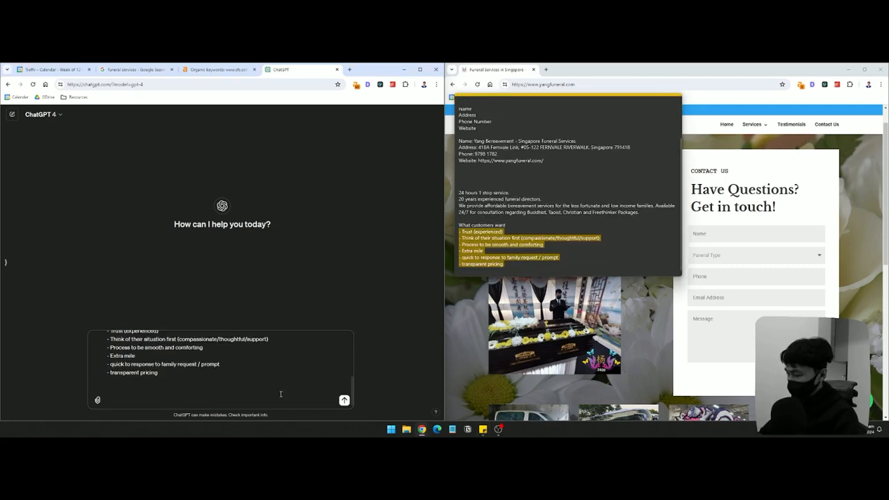
Copy "Yang Bereavement Service" from the Google search for the business into the business details of the ChatGPT prompt.
{"action": "scroll", "coordinate": [220, 360], "scroll_direction": "up", "scroll_amount": 2}
{"action": "left_click", "coordinate": [192, 376]}
{"action": "key", "text": "ctrl+2"}
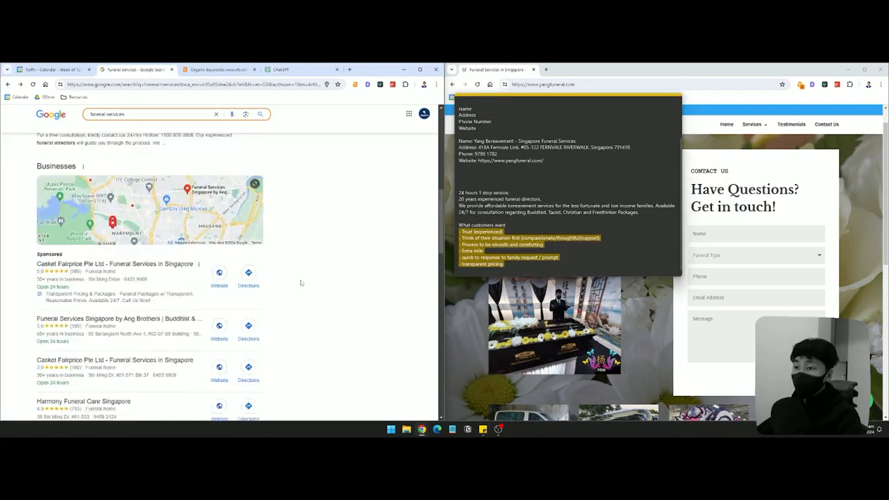
{"action": "scroll", "coordinate": [302, 282], "scroll_direction": "down", "scroll_amount": 5}
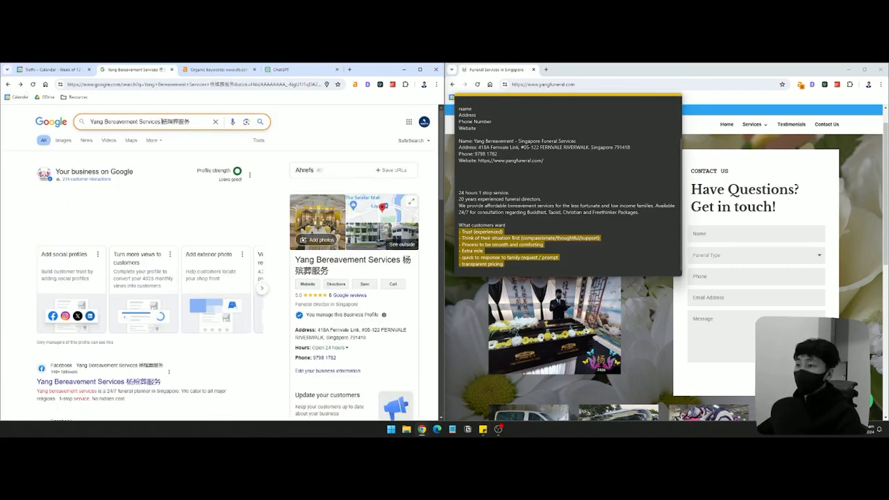
{"action": "left_click_drag", "start_coordinate": [161, 121], "coordinate": [90, 122]}
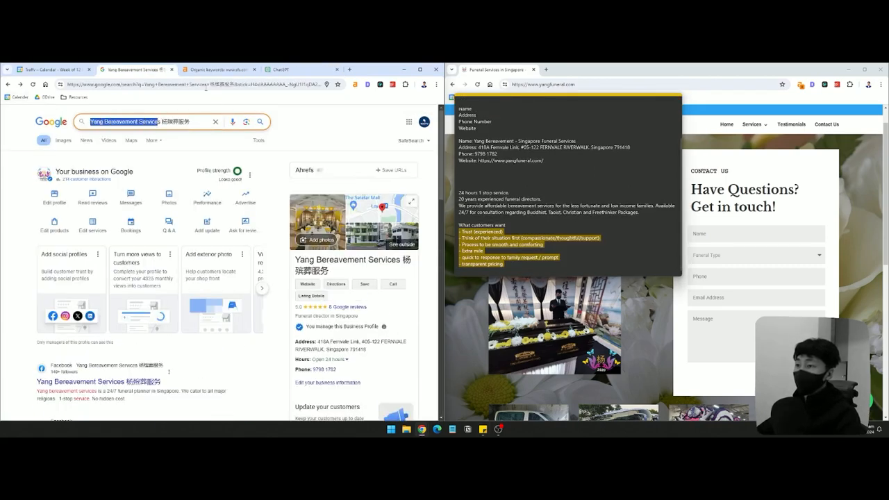
{"action": "key", "text": "ctrl+Tab"}
{"action": "key", "text": "ctrl+Tab"}
{"action": "scroll", "coordinate": [236, 375], "scroll_direction": "down", "scroll_amount": 1}
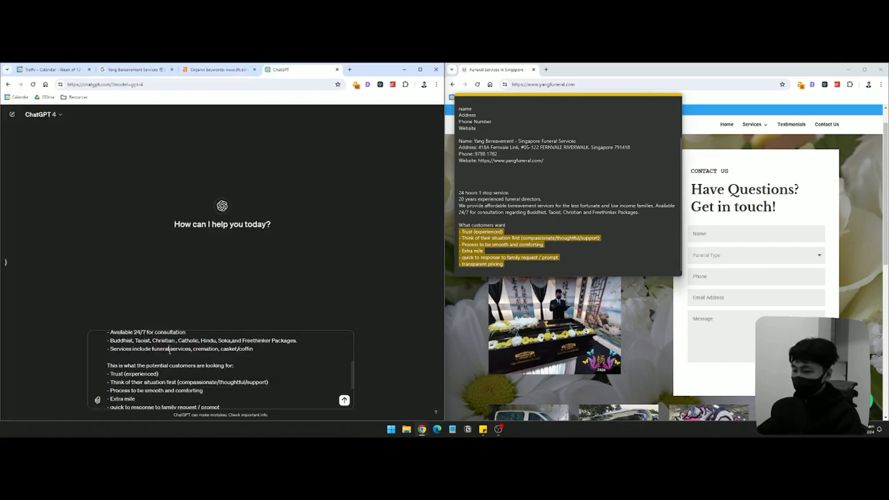
Insert "Offer:" before "Available 24/7 for consultation" in the prompt's business details.
{"action": "scroll", "coordinate": [208, 371], "scroll_direction": "up", "scroll_amount": 1}
{"action": "left_click", "coordinate": [111, 366]}
{"action": "type", "text": "Offer:"}
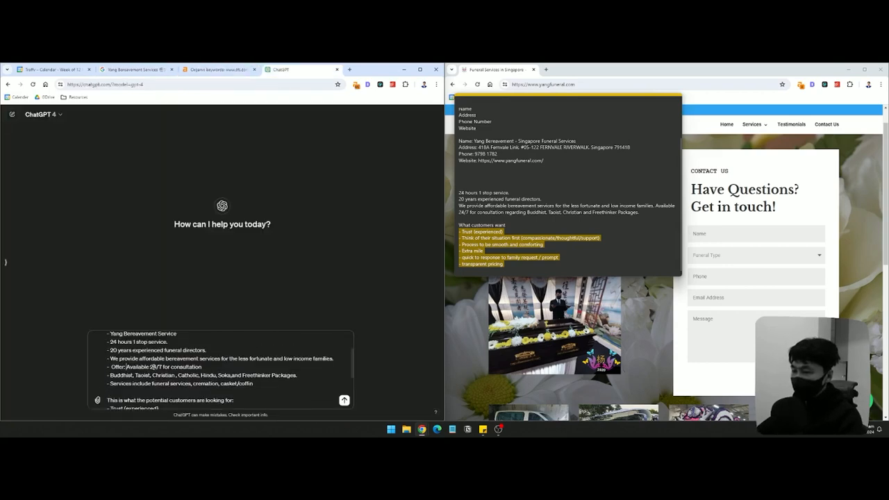
Change "consultation" to "Free Consultation" in the "Available 24/7" offer line of the prompt.
{"action": "left_click", "coordinate": [211, 362]}
{"action": "left_click", "coordinate": [171, 367]}
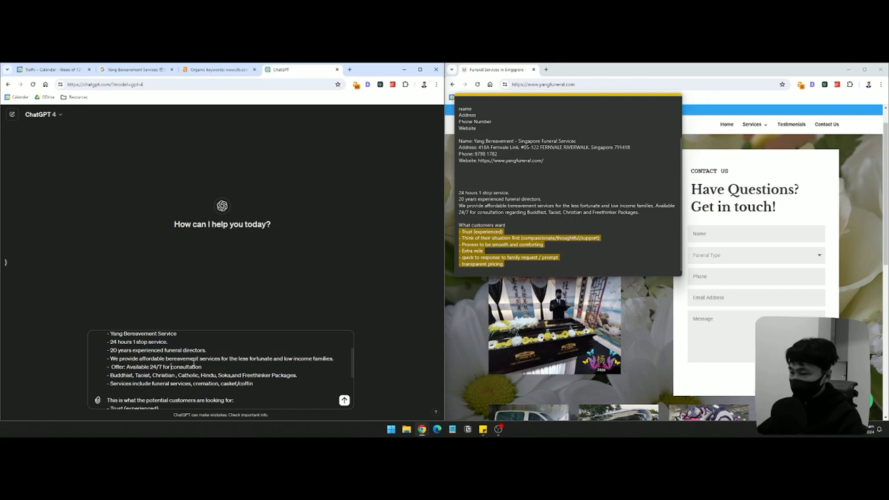
{"action": "type", "text": "Free"}
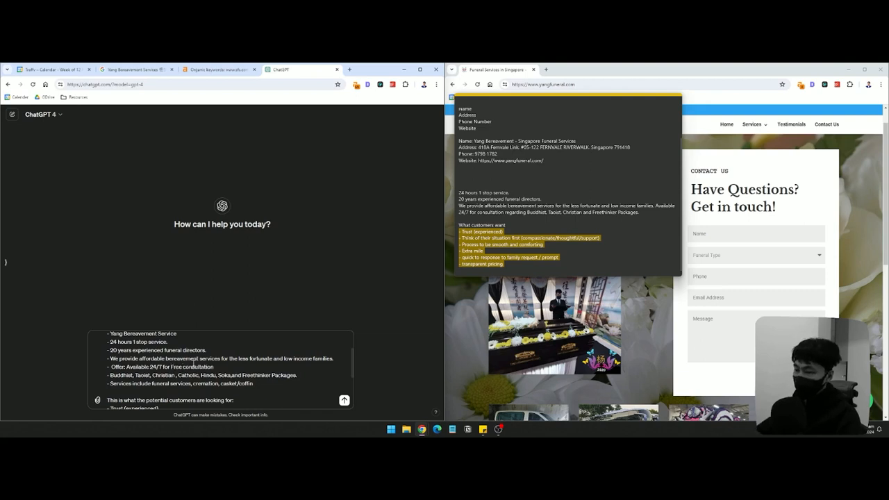
{"action": "left_click", "coordinate": [187, 367]}
{"action": "key", "text": "BackSpace"}
{"action": "type", "text": "C"}
End the prompt with "Make use of the unique selling points/details of the business and align it to what the customers want.".
{"action": "scroll", "coordinate": [271, 369], "scroll_direction": "down", "scroll_amount": 1}
{"action": "scroll", "coordinate": [271, 369], "scroll_direction": "down", "scroll_amount": 2}
{"action": "left_click", "coordinate": [222, 384]}
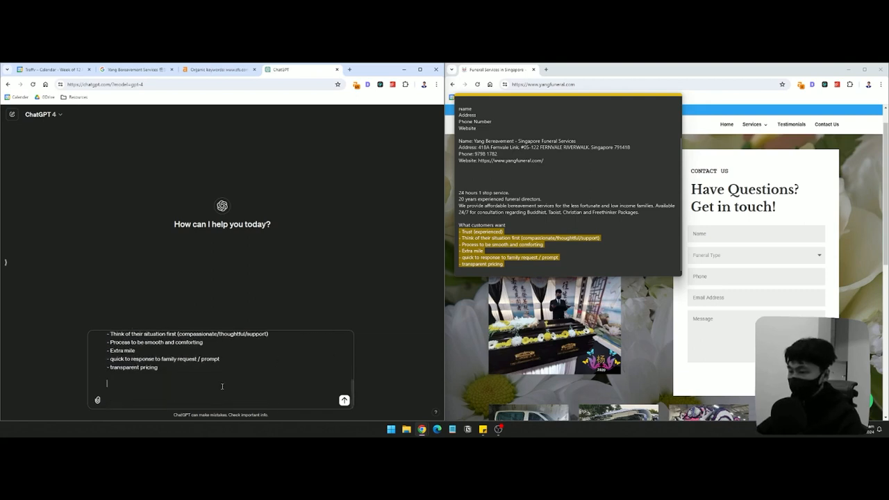
{"action": "scroll", "coordinate": [243, 382], "scroll_direction": "up", "scroll_amount": 2}
{"action": "scroll", "coordinate": [251, 380], "scroll_direction": "down", "scroll_amount": 2}
{"action": "type", "text": "Ma"}
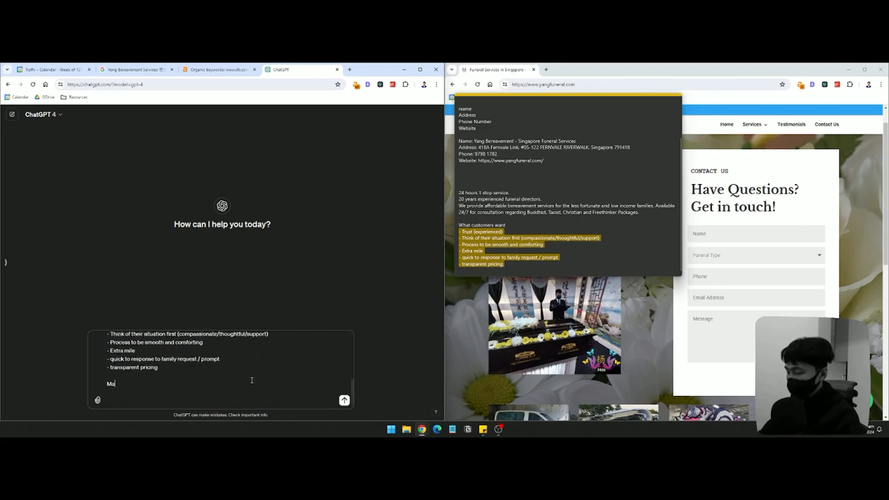
{"action": "type", "text": "ke use of the"}
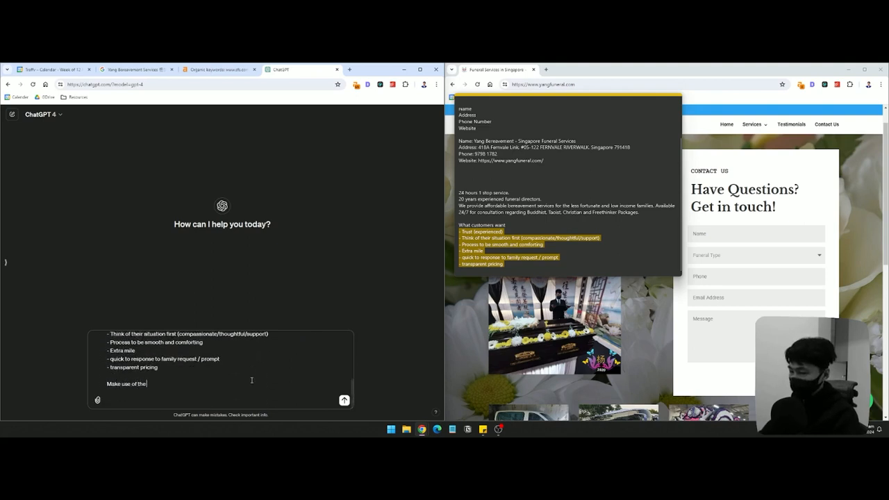
{"action": "type", "text": " unique sellin"}
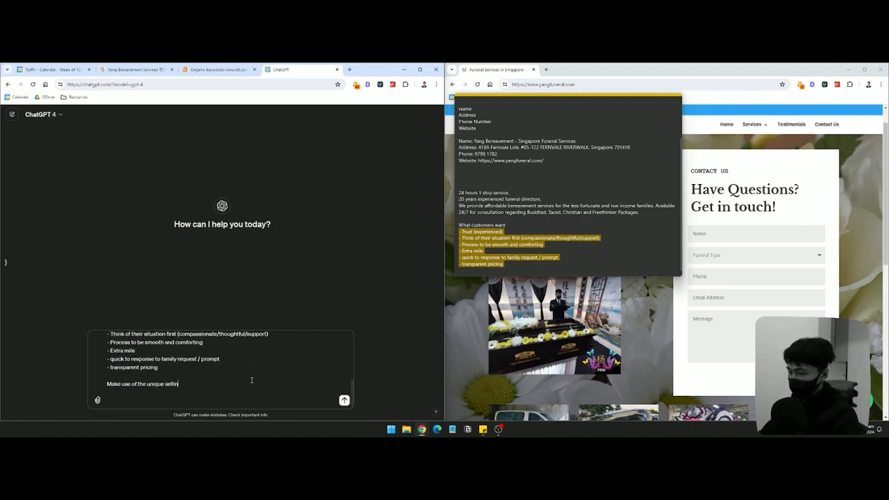
{"action": "type", "text": "g points and"}
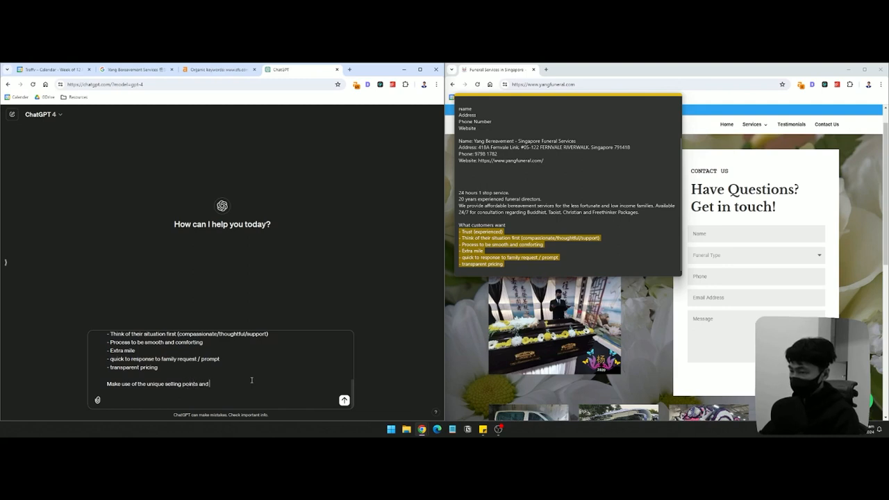
{"action": "type", "text": " align it to what the cus"}
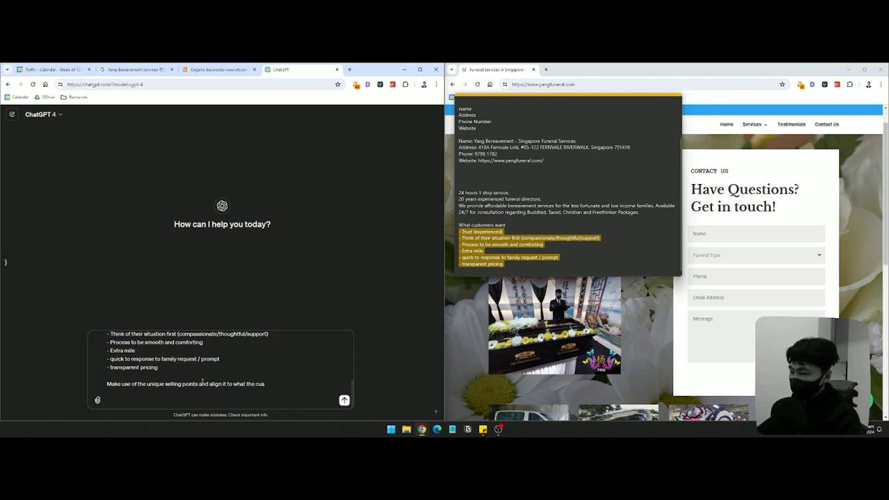
{"action": "type", "text": " details of the"}
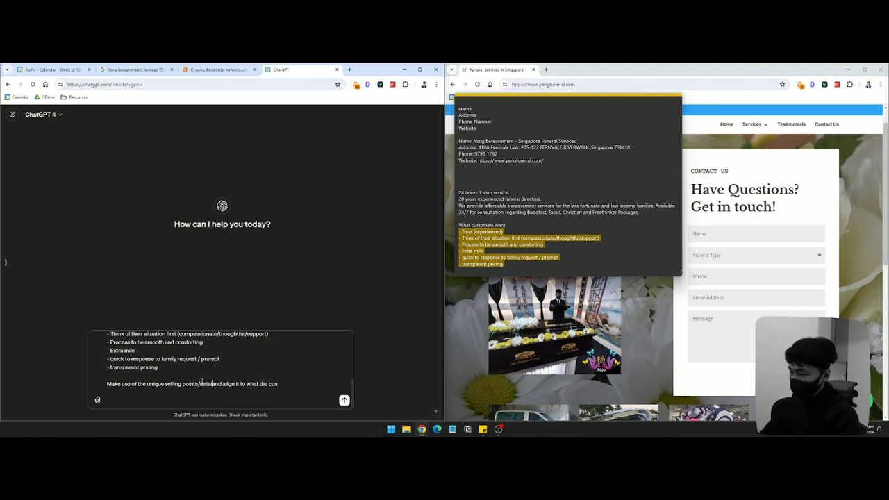
{"action": "type", "text": " business"}
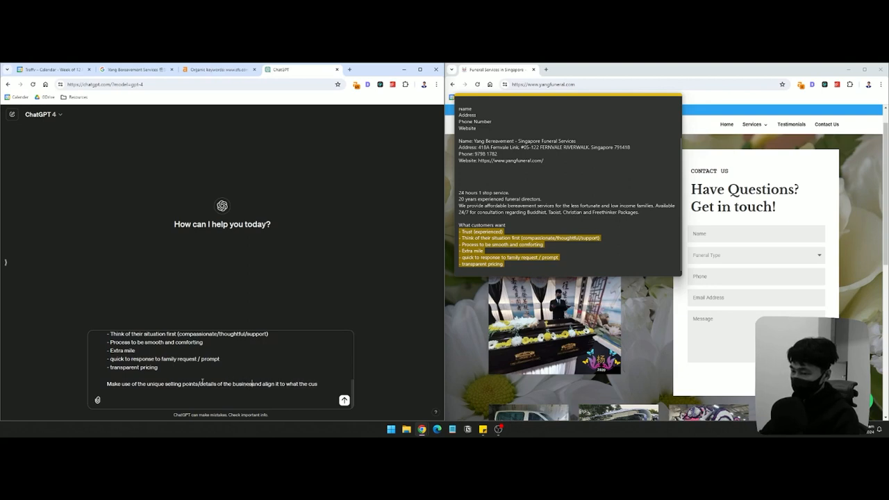
{"action": "left_click", "coordinate": [338, 383]}
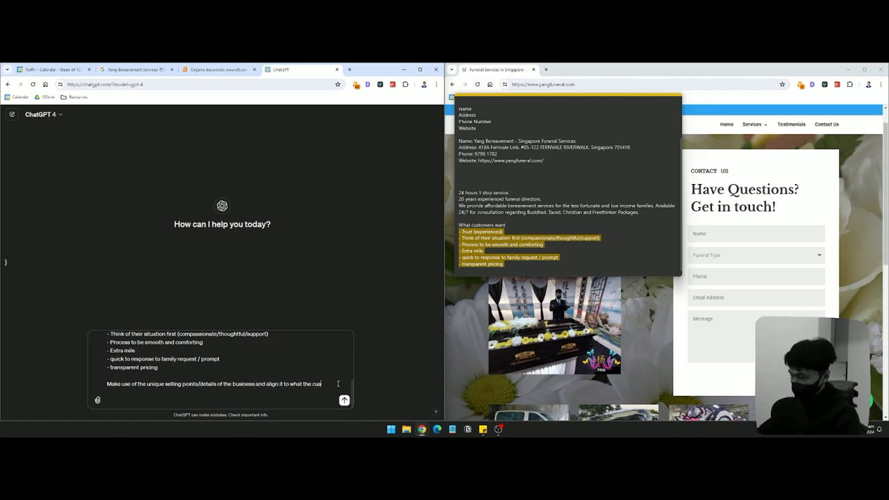
{"action": "type", "text": "tomers want"}
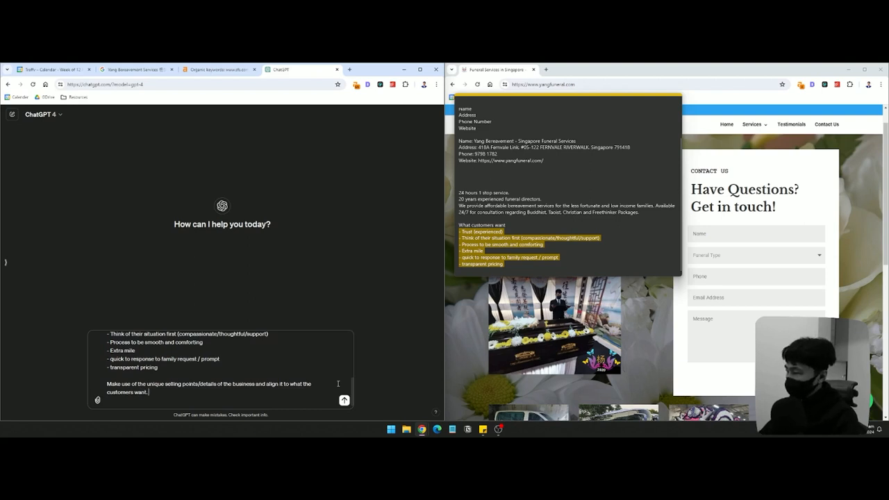
Add "Highlight the offer and end the description with a CTA." to the prompt and send it.
{"action": "type", "text": ". Highligh"}
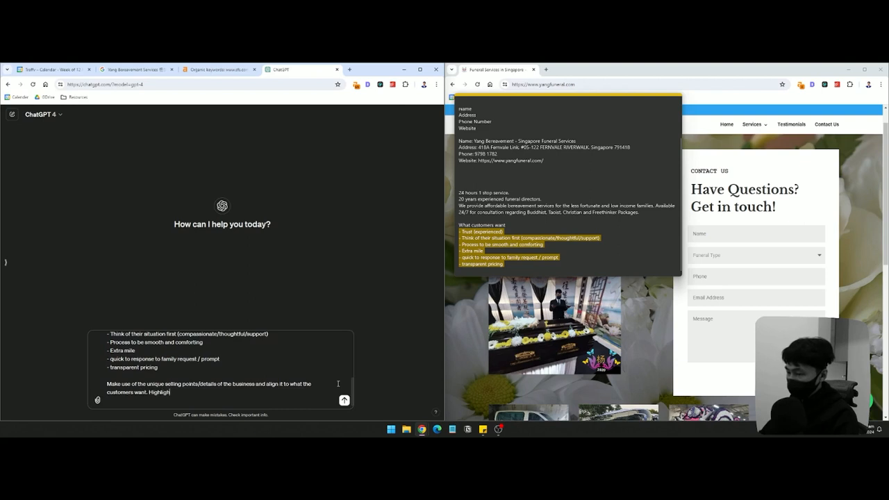
{"action": "type", "text": "t the offer and end t"}
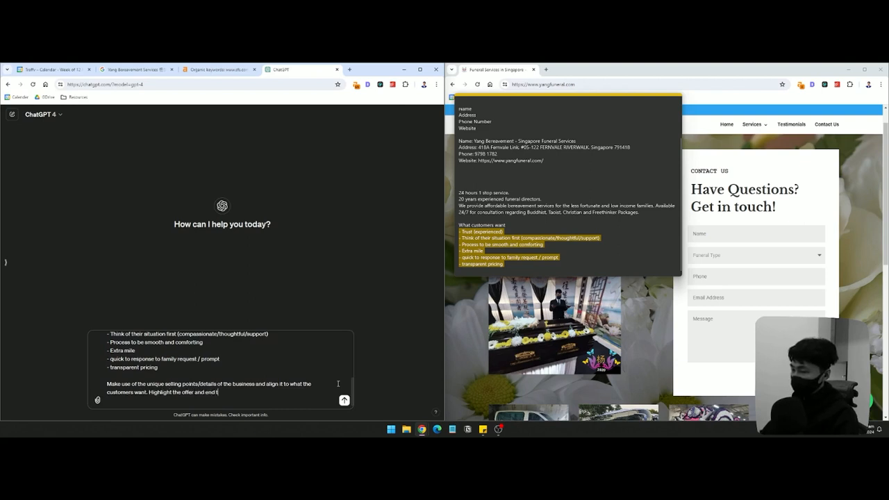
{"action": "type", "text": "he description with a CTA."}
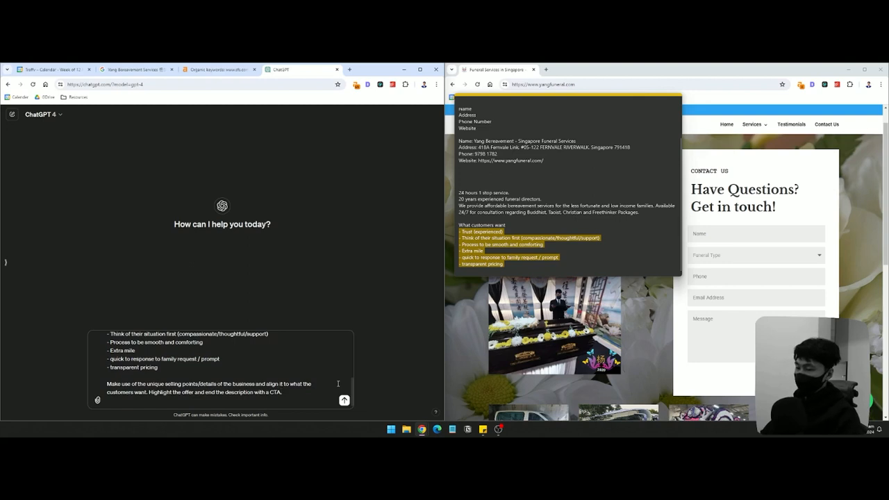
{"action": "key", "text": "Return"}
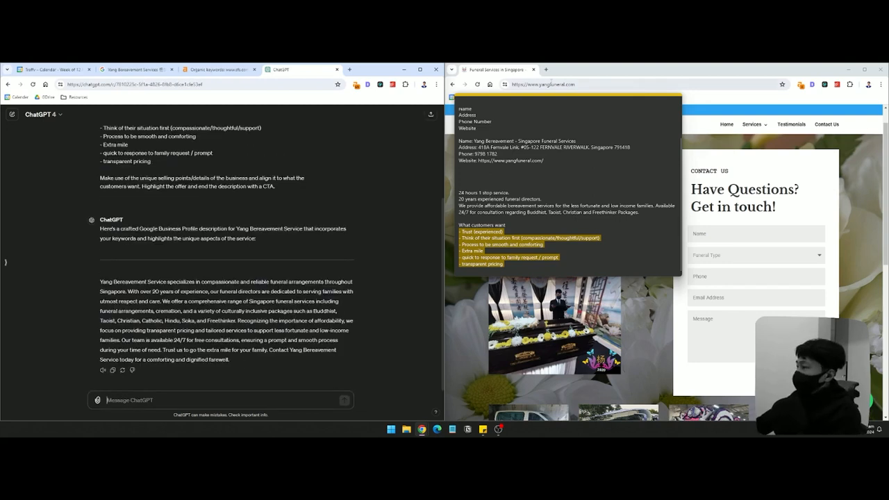
Search for "wordcounter" in a new tab, open WordCounter, and copy ChatGPT's generated description into its text box.
{"action": "left_click", "coordinate": [547, 70]}
{"action": "type", "text": "wordcounter"}
{"action": "key", "text": "Return"}
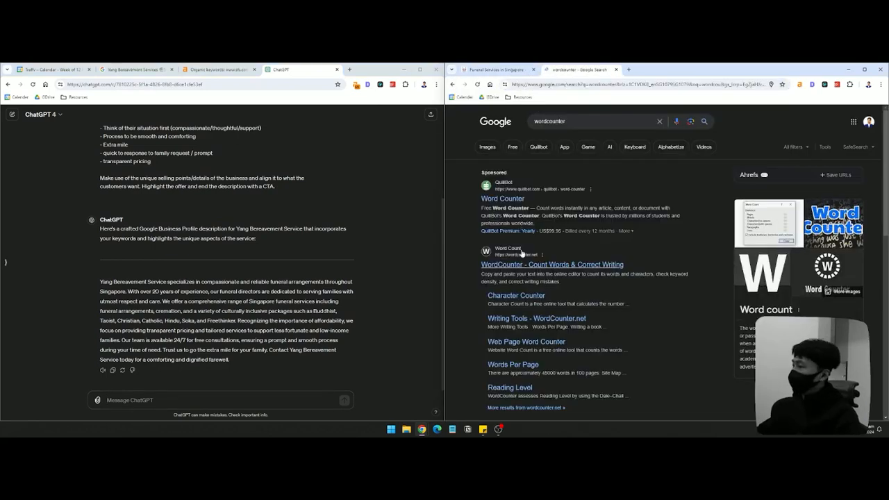
{"action": "left_click_drag", "start_coordinate": [232, 360], "coordinate": [101, 284]}
{"action": "key", "text": "ctrl+c"}
{"action": "left_click", "coordinate": [611, 208]}
{"action": "key", "text": "ctrl+v"}
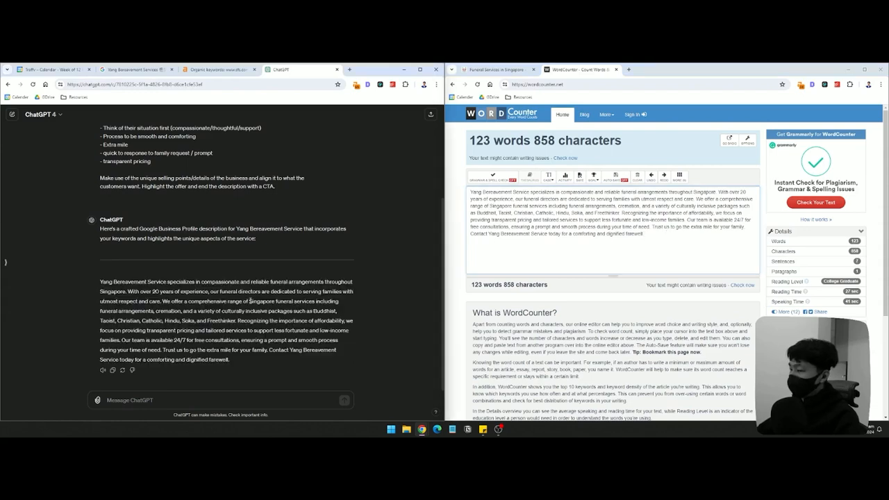
Switch to the Google search for Yang Bereavement Services and open the description in its business information for editing.
{"action": "left_click", "coordinate": [143, 70]}
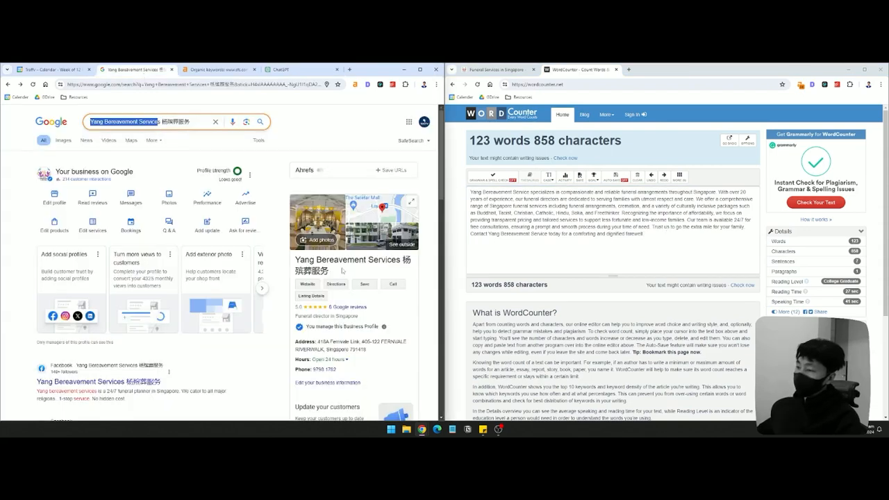
{"action": "scroll", "coordinate": [342, 269], "scroll_direction": "down", "scroll_amount": 5}
{"action": "left_click", "coordinate": [335, 210]}
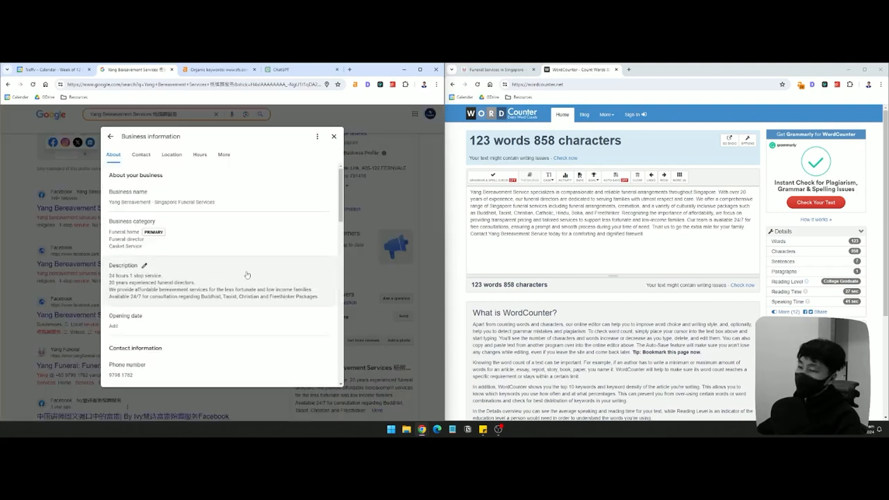
{"action": "scroll", "coordinate": [265, 243], "scroll_direction": "down", "scroll_amount": 1}
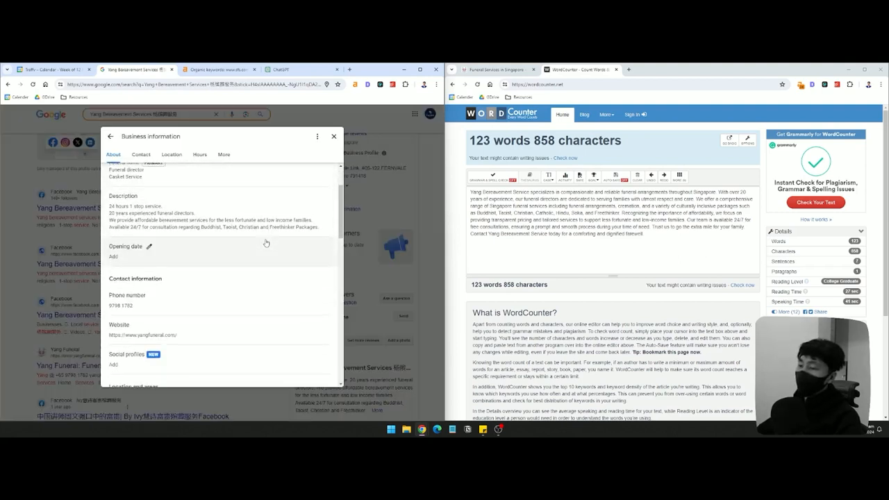
{"action": "left_click", "coordinate": [146, 205]}
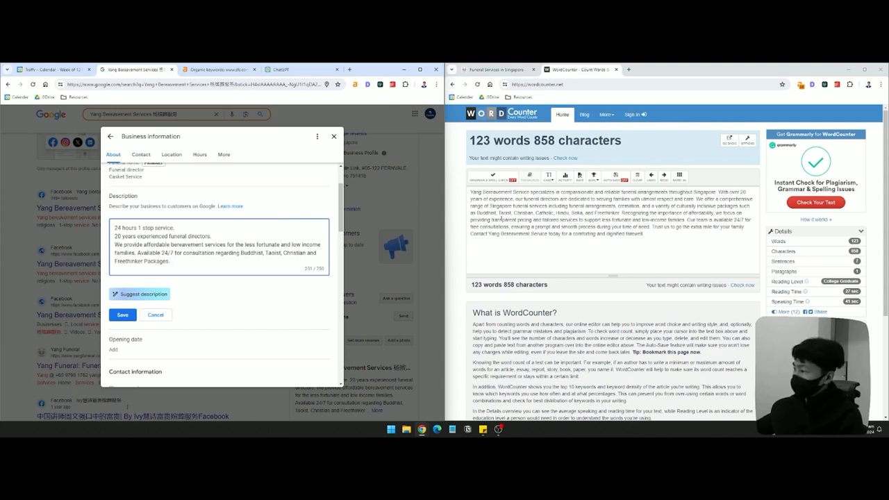
Check the generated description's character count in WordCounter against Google's description limit.
{"action": "key", "text": "ctrl+a"}
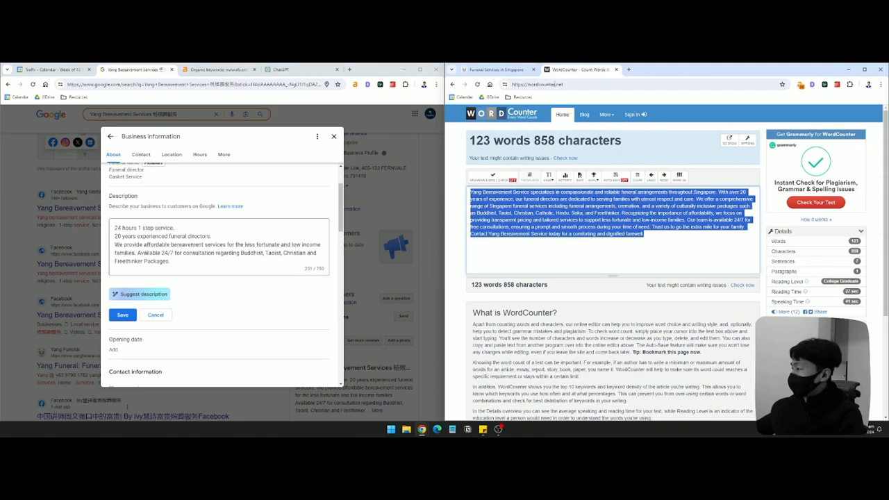
{"action": "left_click", "coordinate": [654, 238]}
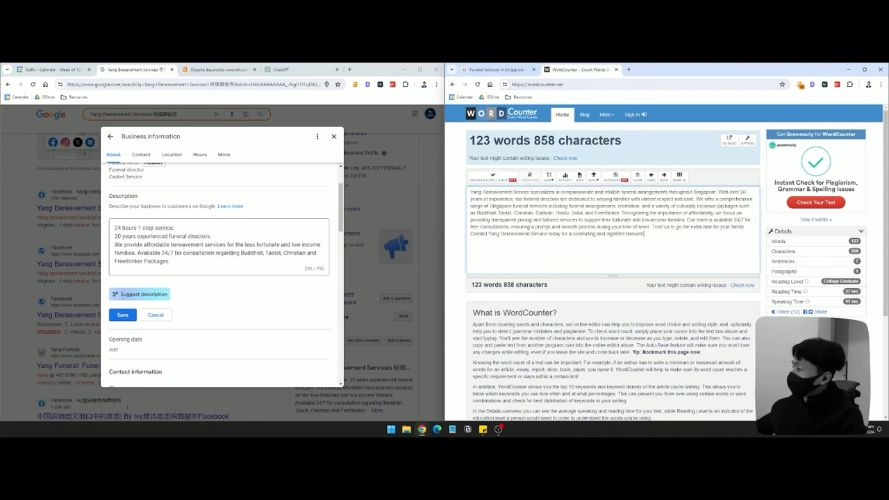
{"action": "left_click_drag", "start_coordinate": [534, 141], "coordinate": [598, 142]}
{"action": "left_click", "coordinate": [598, 142]}
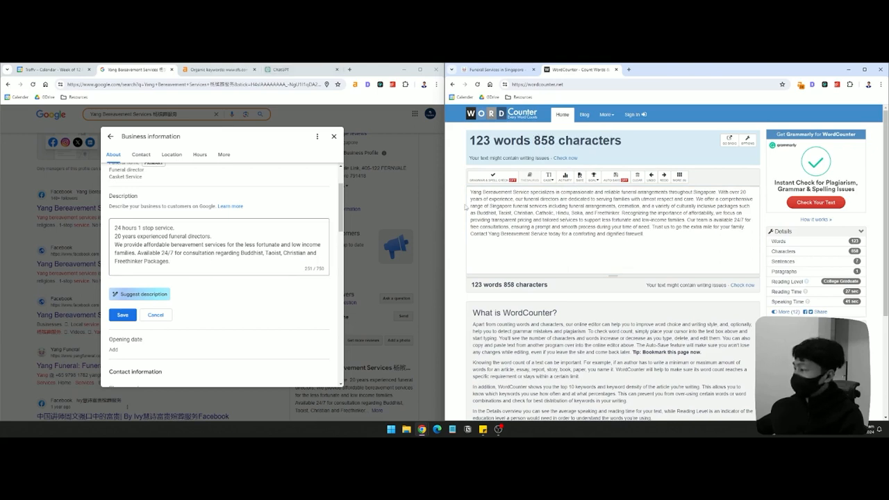
{"action": "left_click_drag", "start_coordinate": [647, 236], "coordinate": [313, 137]}
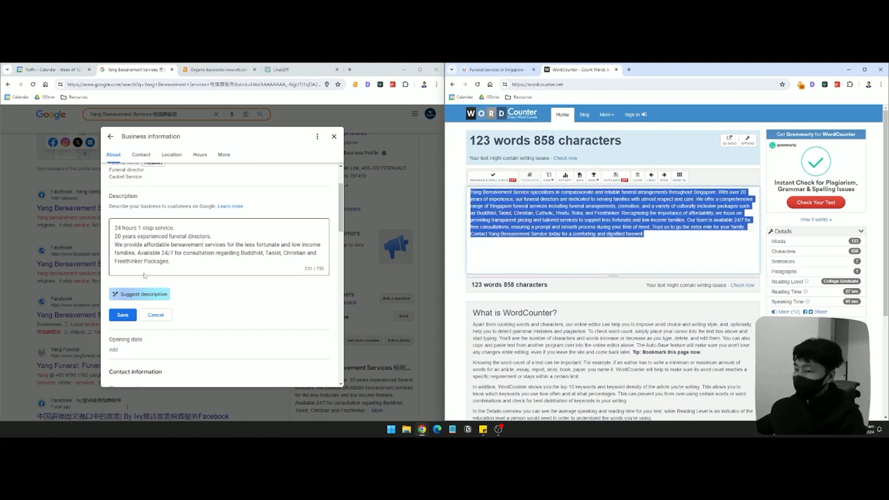
Return to ChatGPT and review the generated description's opening, years of experience and 24/7 free consultation wording.
{"action": "left_click", "coordinate": [296, 70]}
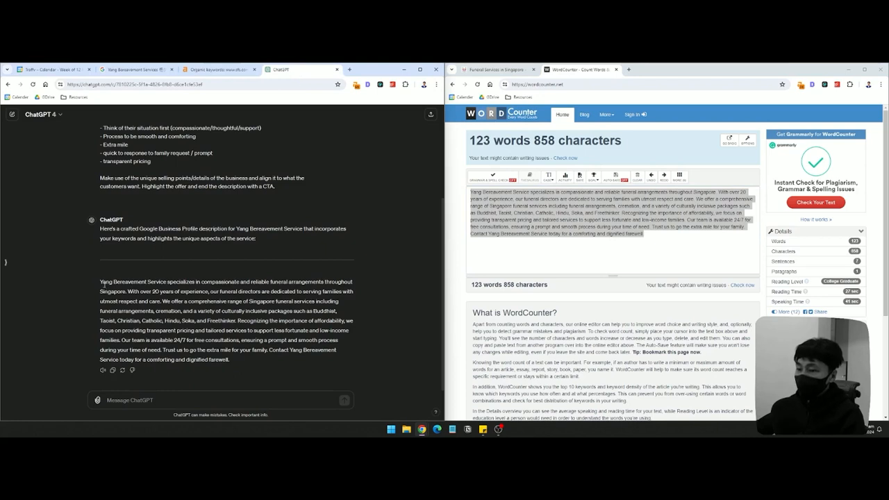
{"action": "left_click_drag", "start_coordinate": [102, 282], "coordinate": [214, 280]}
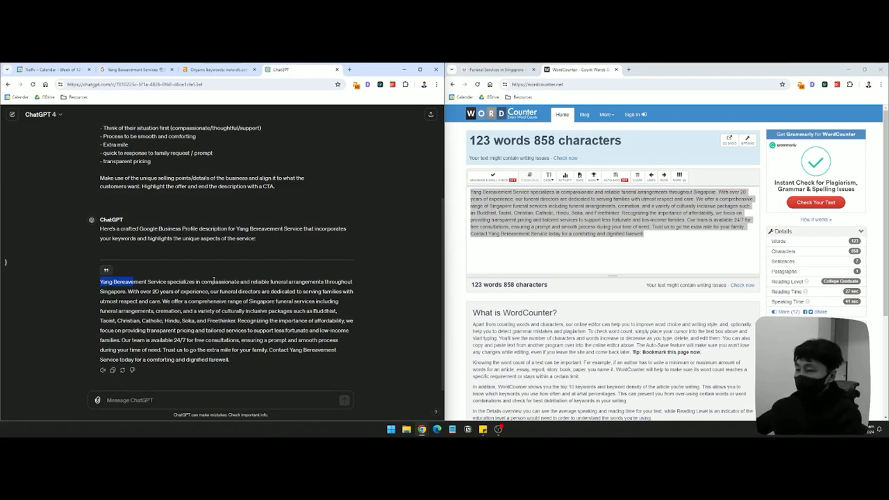
{"action": "left_click", "coordinate": [278, 281]}
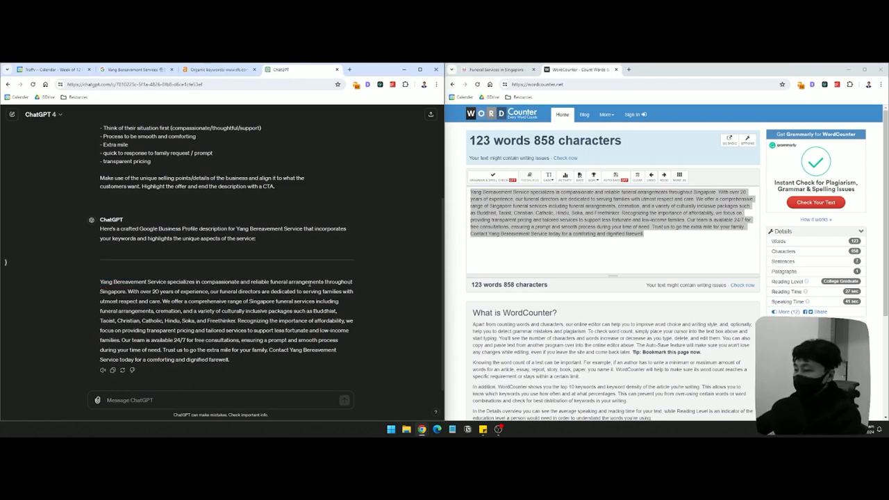
{"action": "left_click_drag", "start_coordinate": [128, 292], "coordinate": [160, 291]}
{"action": "left_click", "coordinate": [217, 291]}
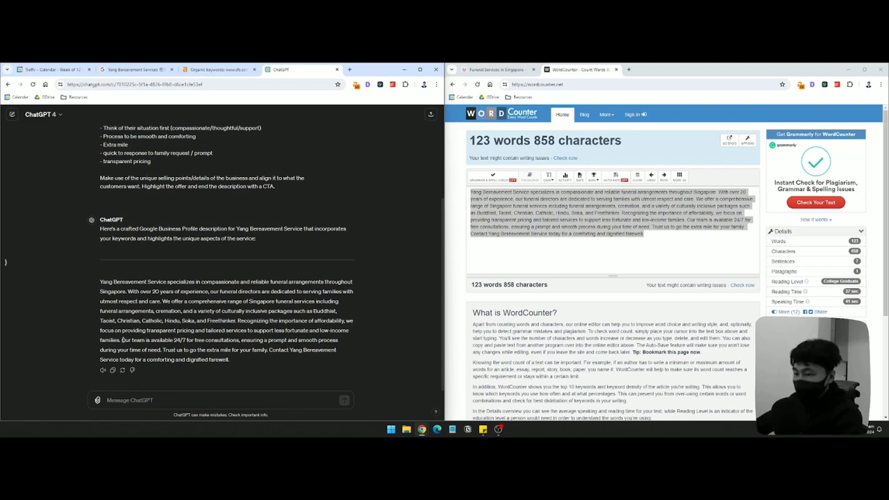
{"action": "left_click_drag", "start_coordinate": [122, 340], "coordinate": [186, 340]}
{"action": "left_click", "coordinate": [189, 340]}
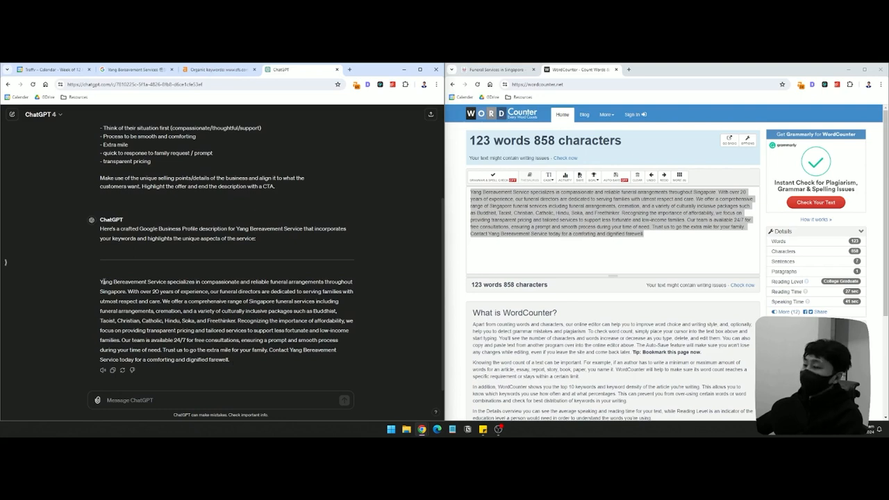
{"action": "left_click_drag", "start_coordinate": [230, 360], "coordinate": [75, 292]}
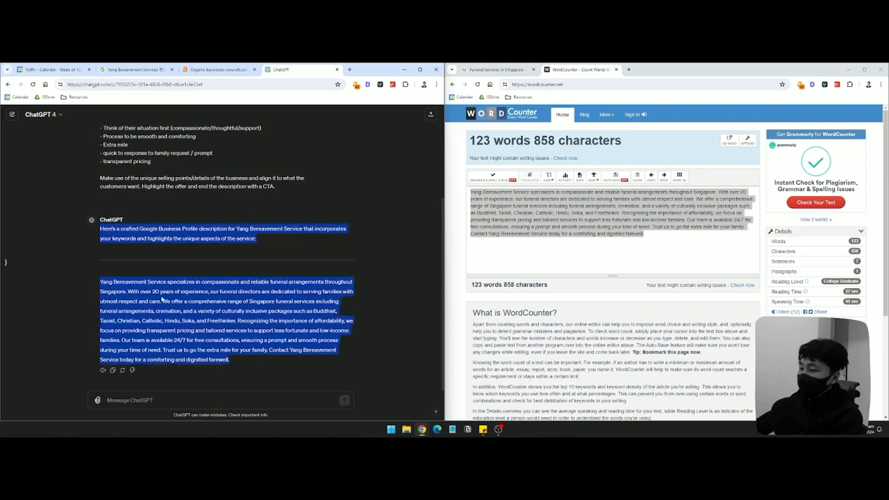
{"action": "left_click", "coordinate": [192, 288]}
{"action": "left_click", "coordinate": [656, 232]}
{"action": "left_click_drag", "start_coordinate": [645, 234], "coordinate": [471, 191]}
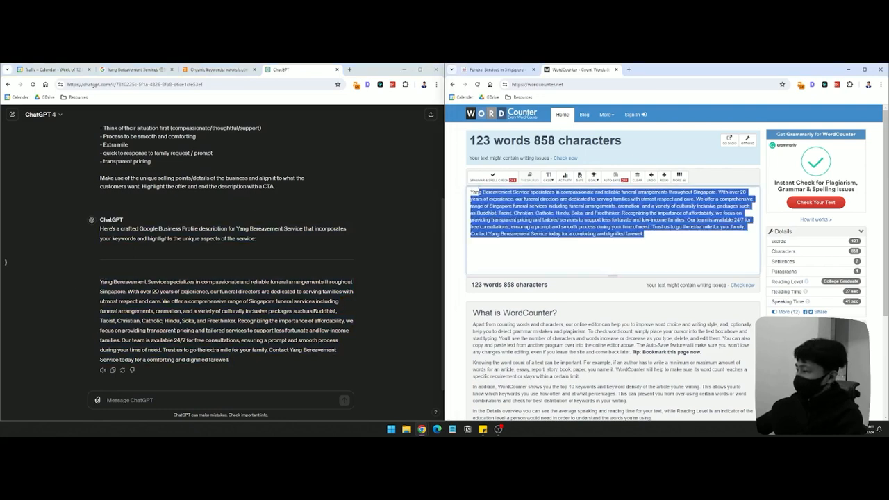
{"action": "left_click", "coordinate": [623, 214]}
{"action": "left_click_drag", "start_coordinate": [97, 283], "coordinate": [288, 353]}
{"action": "left_click_drag", "start_coordinate": [231, 359], "coordinate": [85, 289]}
{"action": "left_click", "coordinate": [101, 288]}
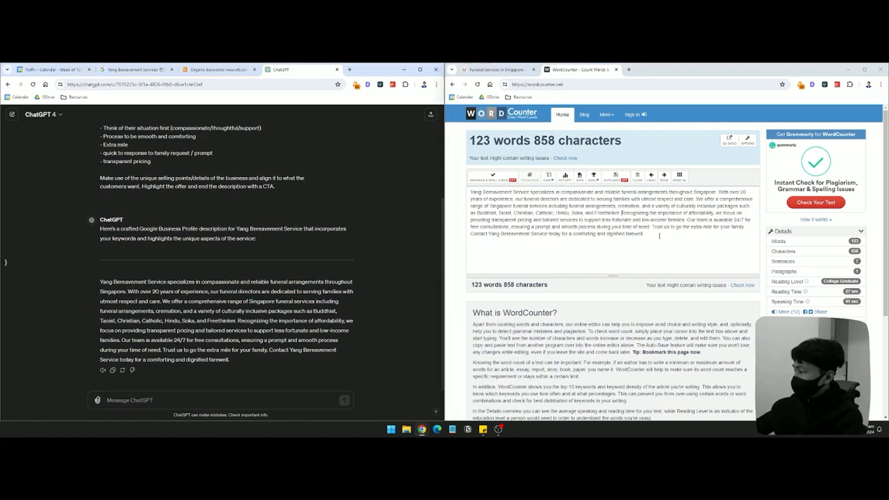
Copy the full description from WordCounter and replace the business description text in the Google profile with it.
{"action": "left_click_drag", "start_coordinate": [658, 235], "coordinate": [471, 191]}
{"action": "right_click", "coordinate": [501, 198]}
{"action": "left_click", "coordinate": [528, 231]}
{"action": "left_click", "coordinate": [128, 69]}
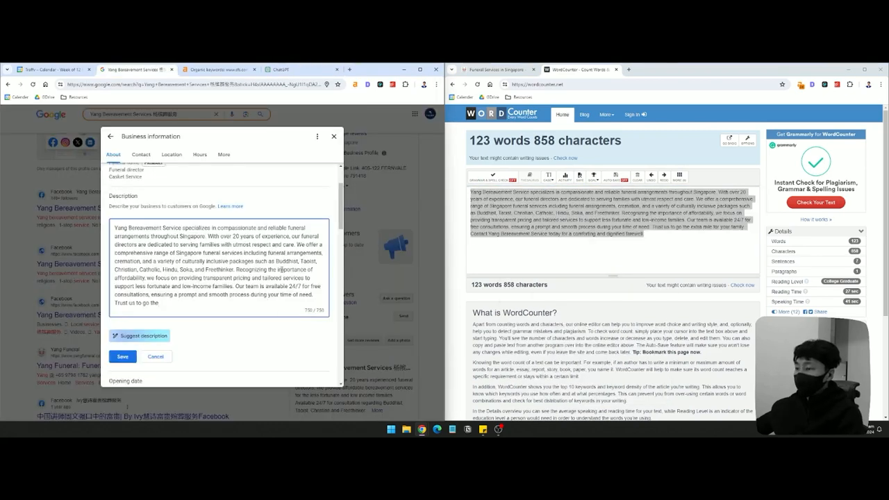
Search the description in WordCounter for "funeral se".
{"action": "left_click", "coordinate": [514, 200]}
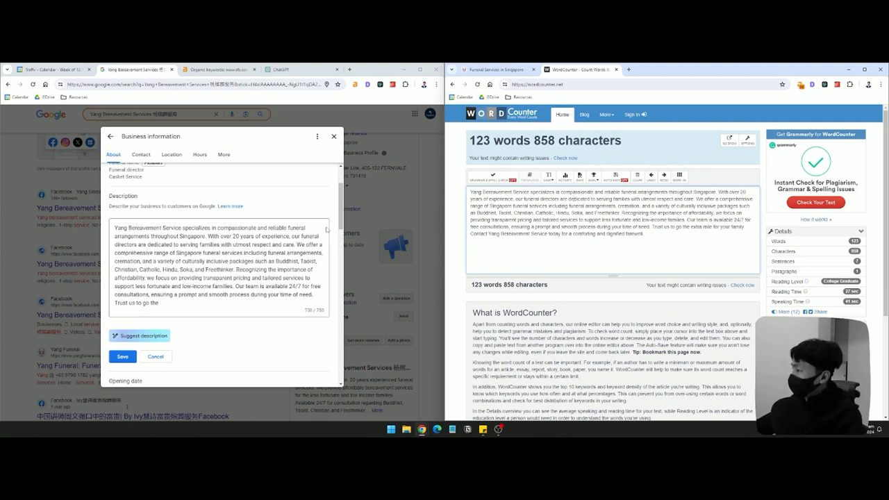
{"action": "key", "text": "ctrl+f"}
{"action": "type", "text": "funeral se"}
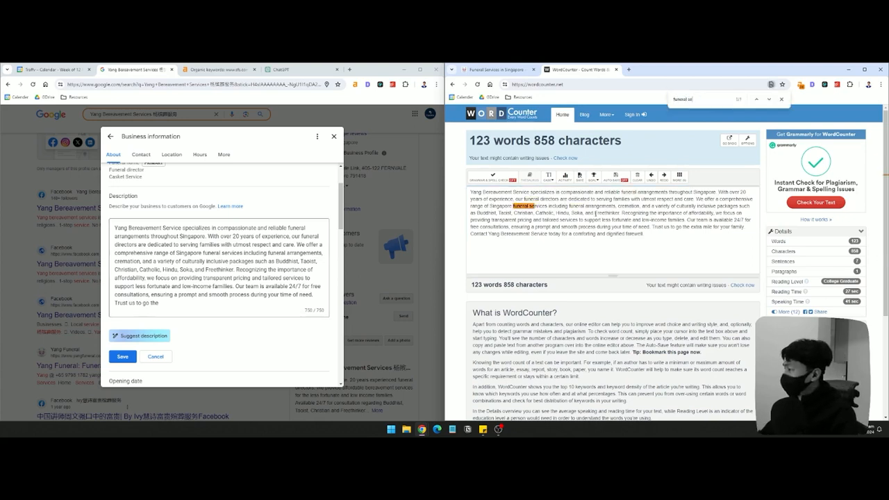
{"action": "key", "text": "Escape"}
Try replacing "arrangements" with "packages" after "including funeral" in the WordCounter text.
{"action": "double_click", "coordinate": [600, 206]}
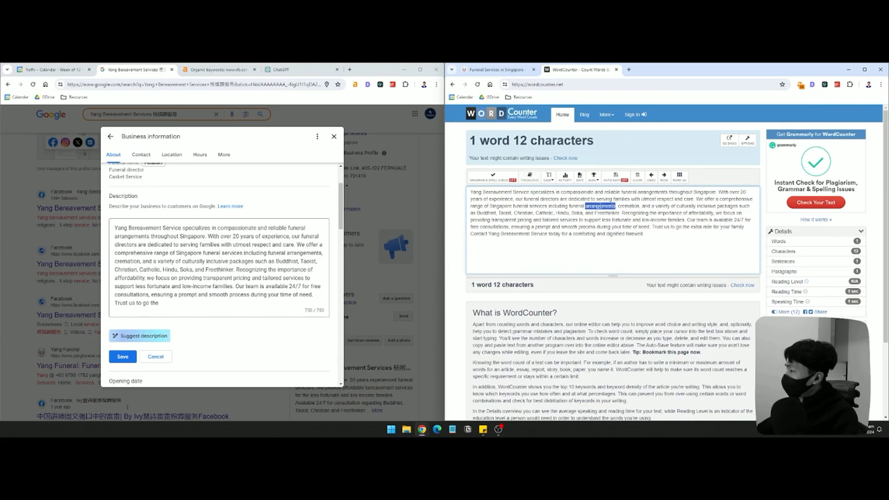
{"action": "type", "text": "packages"}
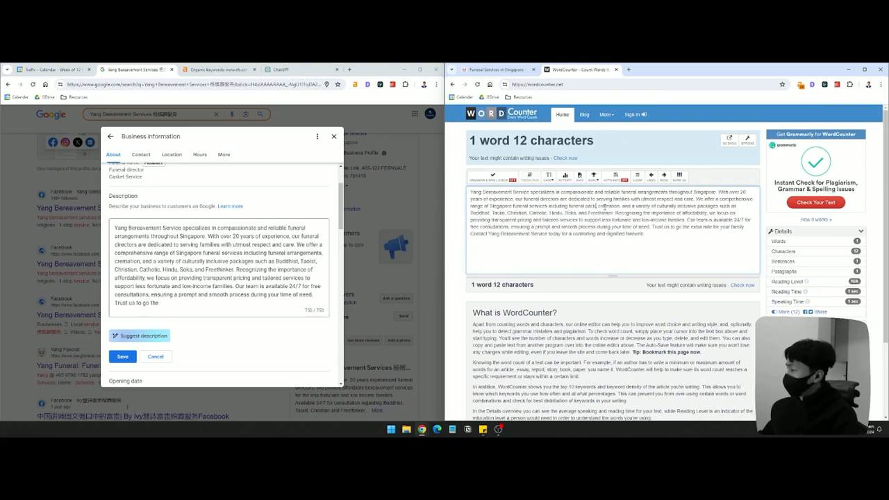
{"action": "key", "text": "ctrl+z"}
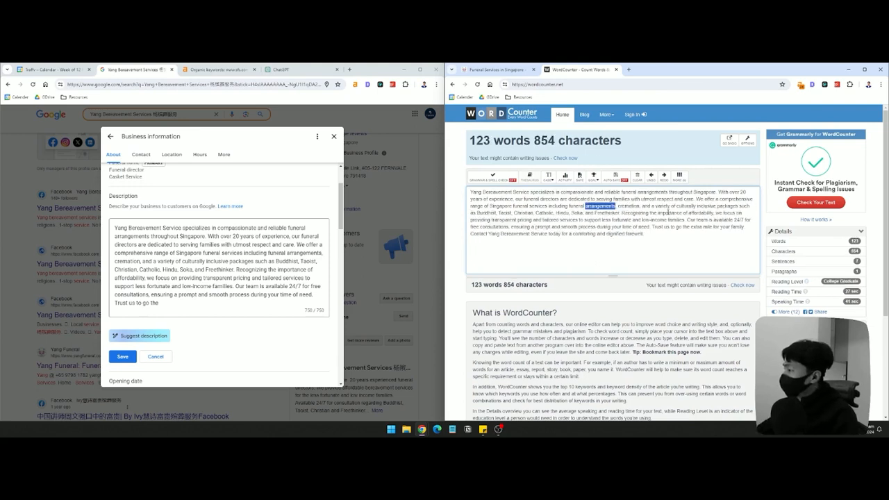
Check the character count of the closing contact sentence in WordCounter.
{"action": "left_click", "coordinate": [649, 213]}
{"action": "left_click_drag", "start_coordinate": [653, 236], "coordinate": [386, 241]}
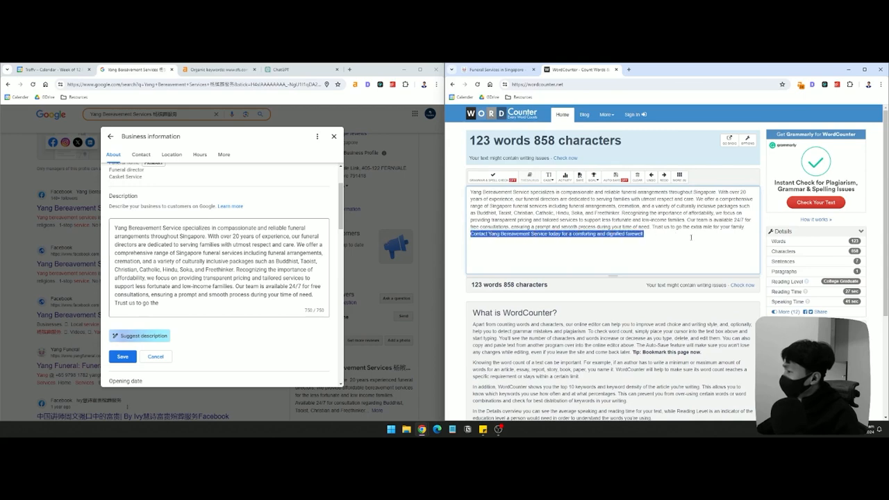
{"action": "left_click", "coordinate": [691, 238]}
Switch to ChatGPT and draft a prompt reading "help me space out the text so that it's easy for users to scan. Seperate".
{"action": "left_click", "coordinate": [281, 69]}
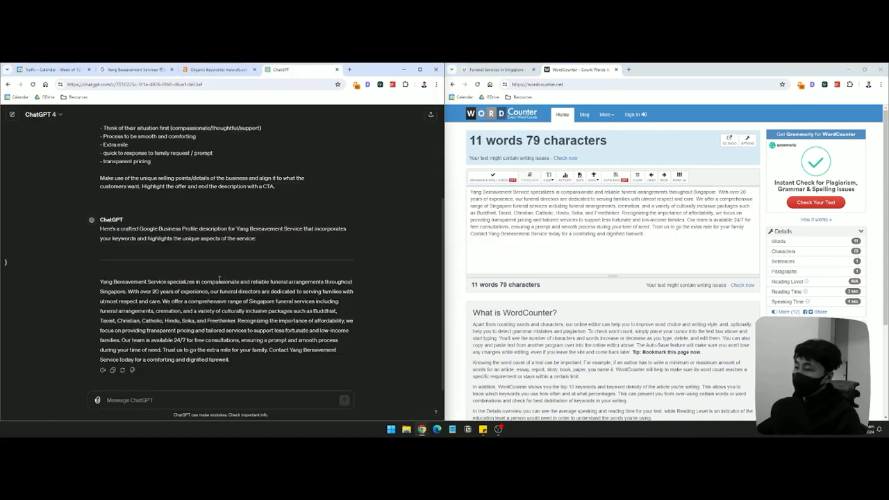
{"action": "left_click", "coordinate": [591, 249]}
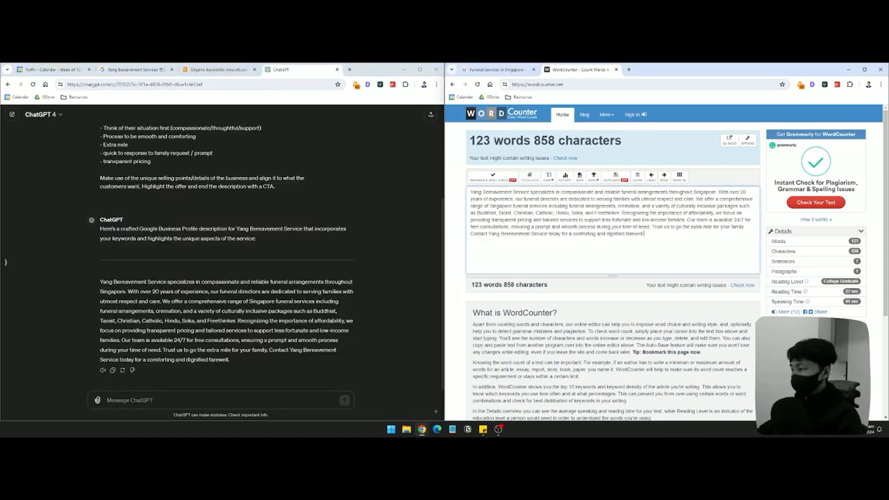
{"action": "left_click", "coordinate": [171, 400]}
{"action": "type", "text": "he"}
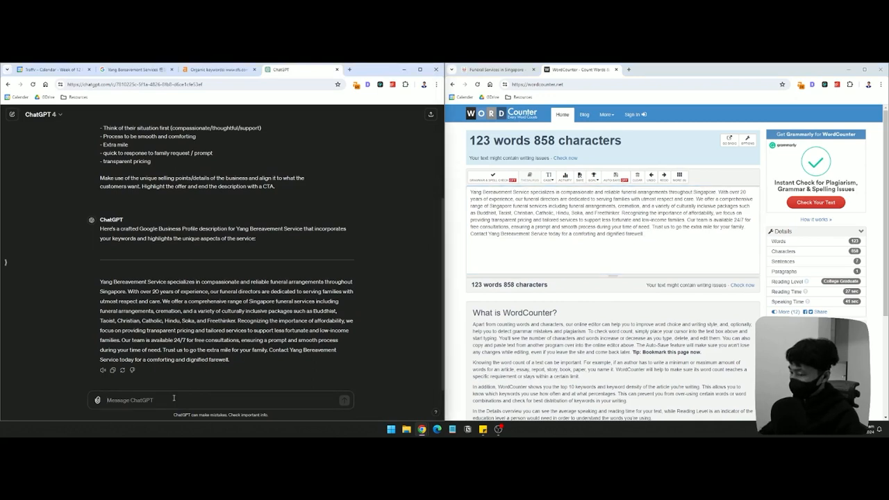
{"action": "type", "text": "lp me format th"}
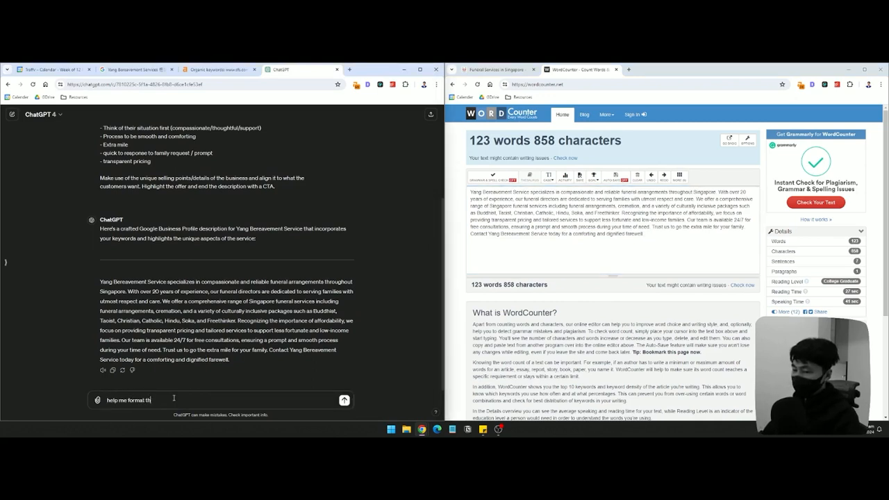
{"action": "type", "text": "e text so tha"}
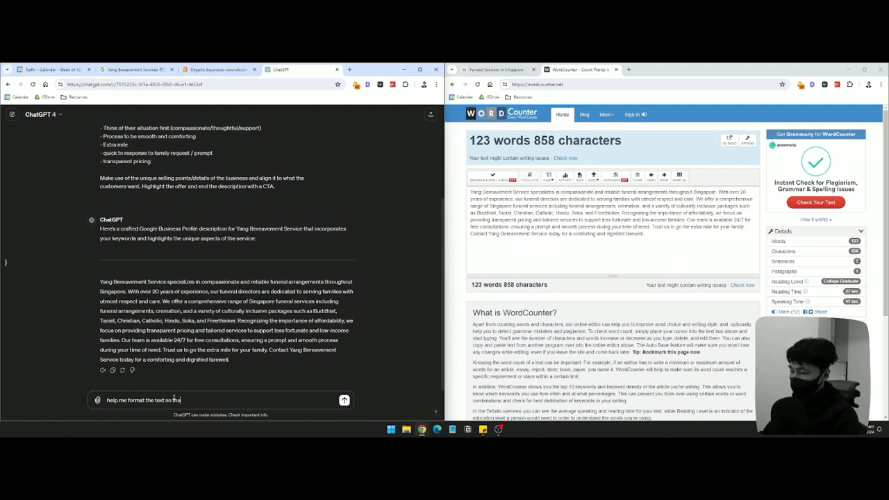
{"action": "key", "text": "BackSpace"}
{"action": "key", "text": "BackSpace"}
{"action": "key", "text": "BackSpace"}
{"action": "key", "text": "BackSpace"}
{"action": "key", "text": "BackSpace"}
{"action": "key", "text": "BackSpace"}
{"action": "key", "text": "BackSpace"}
{"action": "key", "text": "BackSpace"}
{"action": "key", "text": "BackSpace"}
{"action": "key", "text": "BackSpace"}
{"action": "key", "text": "BackSpace"}
{"action": "key", "text": "BackSpace"}
{"action": "key", "text": "BackSpace"}
{"action": "key", "text": "BackSpace"}
{"action": "key", "text": "BackSpace"}
{"action": "key", "text": "BackSpace"}
{"action": "key", "text": "BackSpace"}
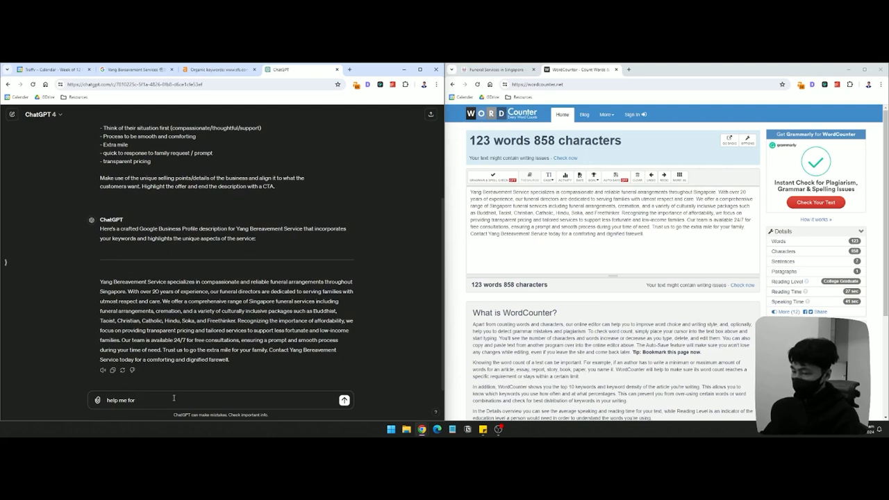
{"action": "type", "text": "space out the te"}
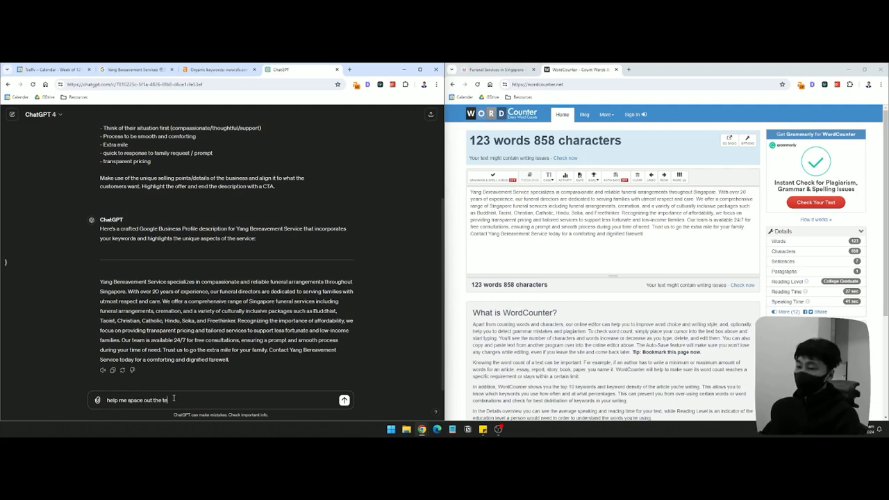
{"action": "type", "text": "xt so that it's ea"}
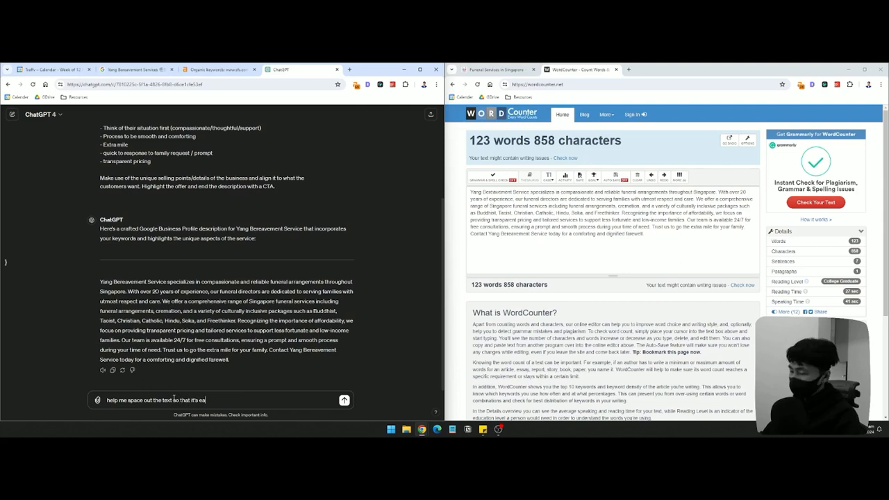
{"action": "type", "text": "sy for users to scan. Seperate"}
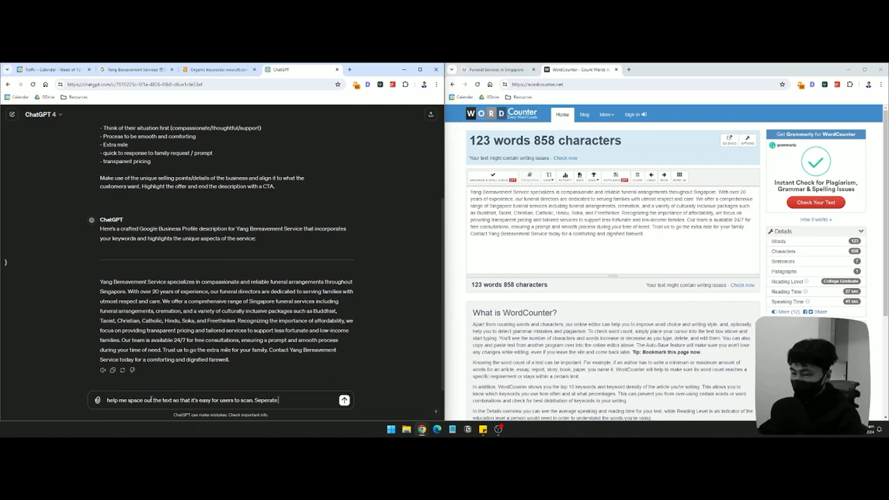
Change "space out the text" in the drafted prompt to "seperate the paragraphs".
{"action": "left_click", "coordinate": [162, 400]}
{"action": "key", "text": "BackSpace"}
{"action": "key", "text": "BackSpace"}
{"action": "key", "text": "BackSpace"}
{"action": "key", "text": "BackSpace"}
{"action": "key", "text": "BackSpace"}
{"action": "key", "text": "BackSpace"}
{"action": "key", "text": "BackSpace"}
{"action": "key", "text": "BackSpace"}
{"action": "key", "text": "BackSpace"}
{"action": "key", "text": "BackSpace"}
{"action": "key", "text": "BackSpace"}
{"action": "key", "text": "BackSpace"}
{"action": "key", "text": "BackSpace"}
{"action": "key", "text": "BackSpace"}
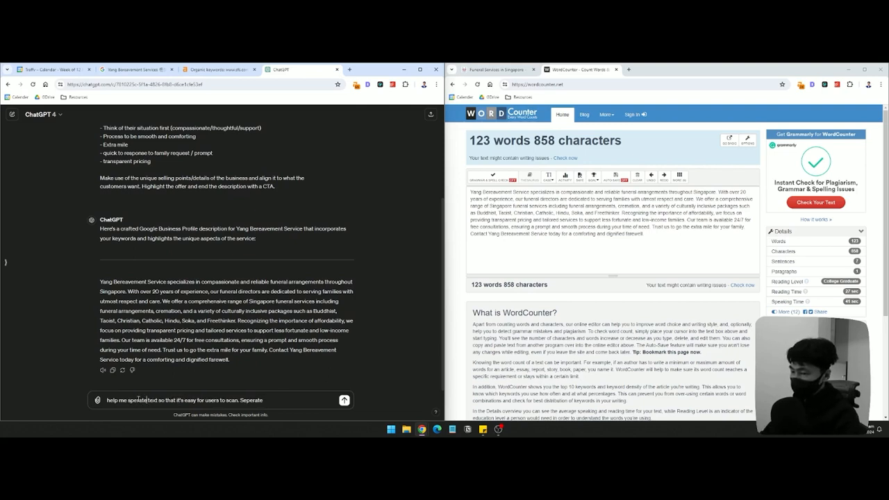
{"action": "type", "text": "seperate the "}
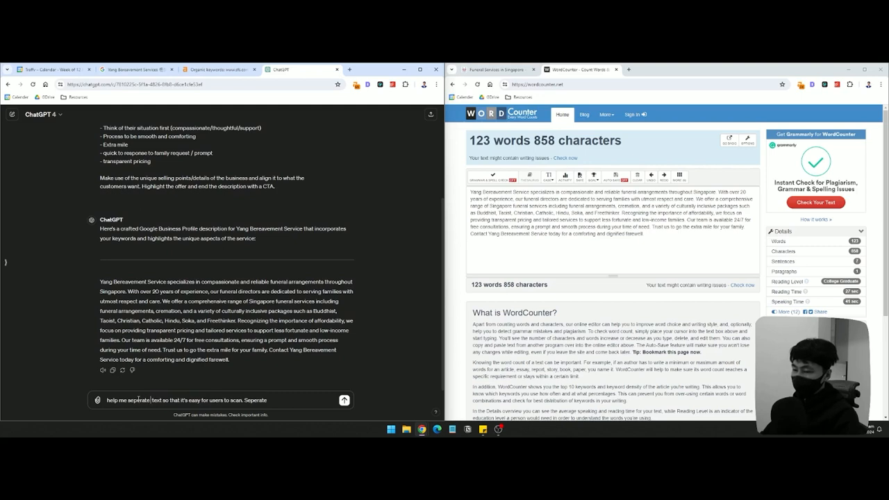
{"action": "type", "text": "para"}
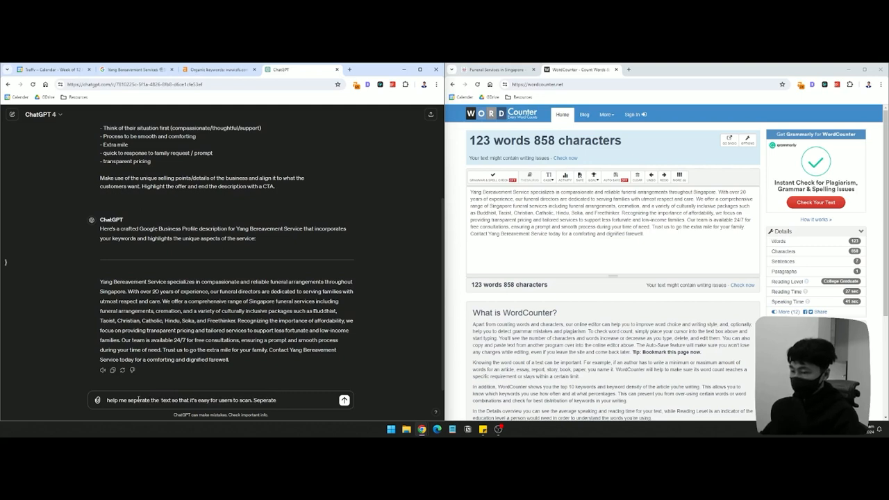
{"action": "type", "text": "graphs"}
{"action": "key", "text": "Delete"}
{"action": "key", "text": "Delete"}
{"action": "key", "text": "Delete"}
{"action": "key", "text": "Delete"}
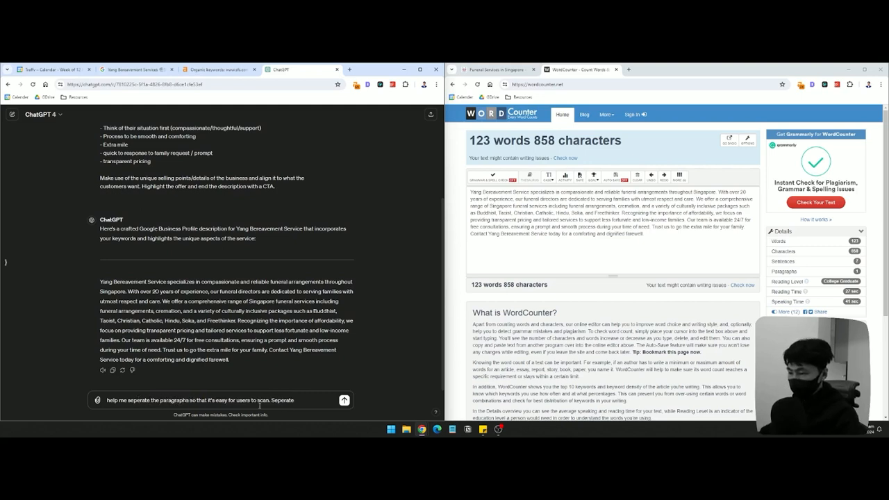
Replace the prompt's trailing word "Seperate" with "Reduce the copy by 10 words." and send the prompt.
{"action": "double_click", "coordinate": [282, 399]}
{"action": "type", "text": "Reduce"}
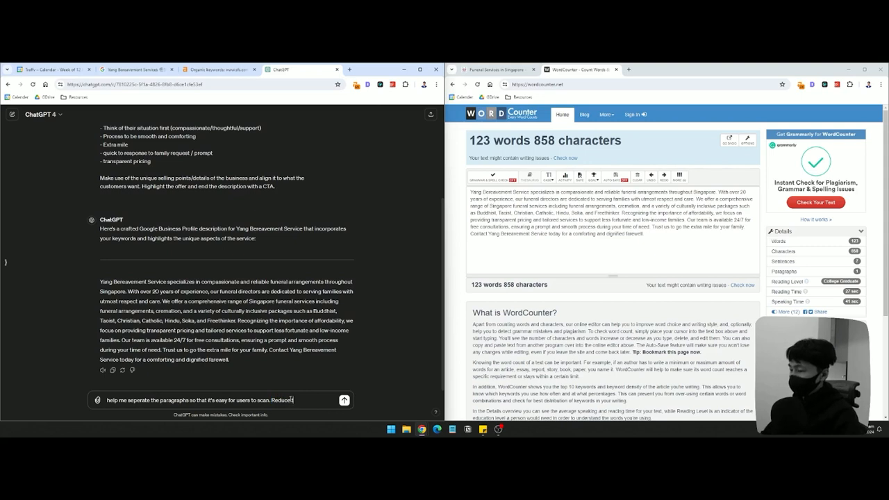
{"action": "type", "text": " the copy by"}
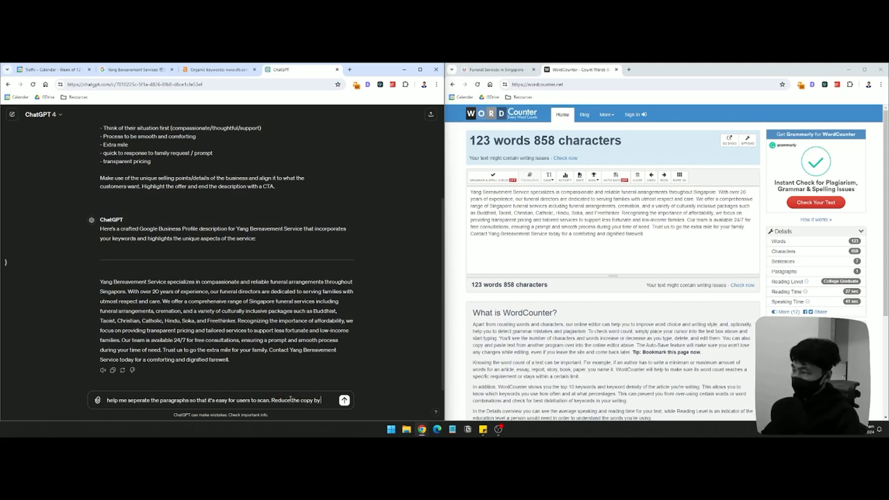
{"action": "type", "text": " 10 words."}
{"action": "key", "text": "Return"}
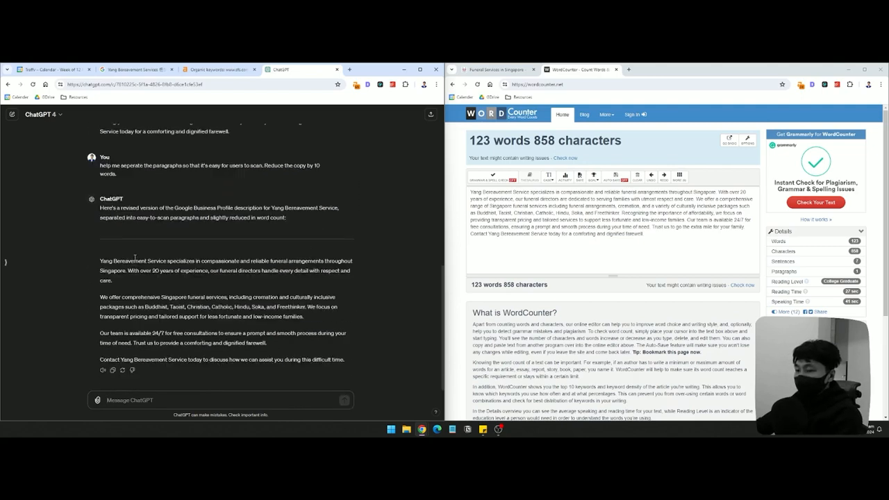
Review the revised description's paragraphs on experience, funeral packages, pricing and 24/7 free consultations.
{"action": "left_click_drag", "start_coordinate": [101, 260], "coordinate": [152, 295]}
{"action": "left_click", "coordinate": [174, 285]}
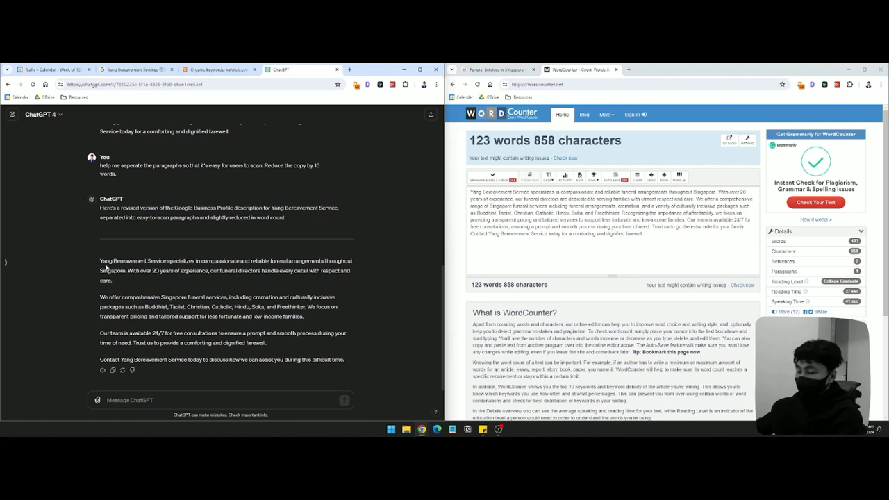
{"action": "left_click_drag", "start_coordinate": [101, 262], "coordinate": [274, 304]}
{"action": "left_click", "coordinate": [273, 305]}
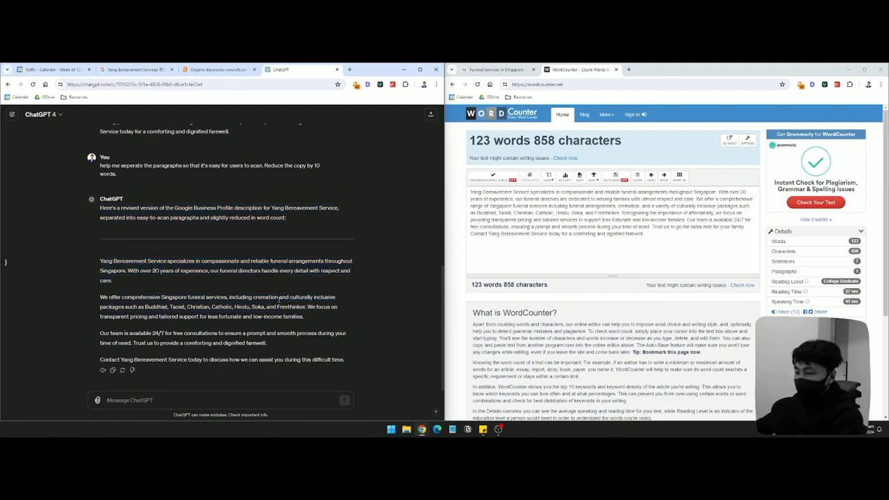
{"action": "left_click_drag", "start_coordinate": [104, 307], "coordinate": [312, 319]}
{"action": "left_click", "coordinate": [313, 320]}
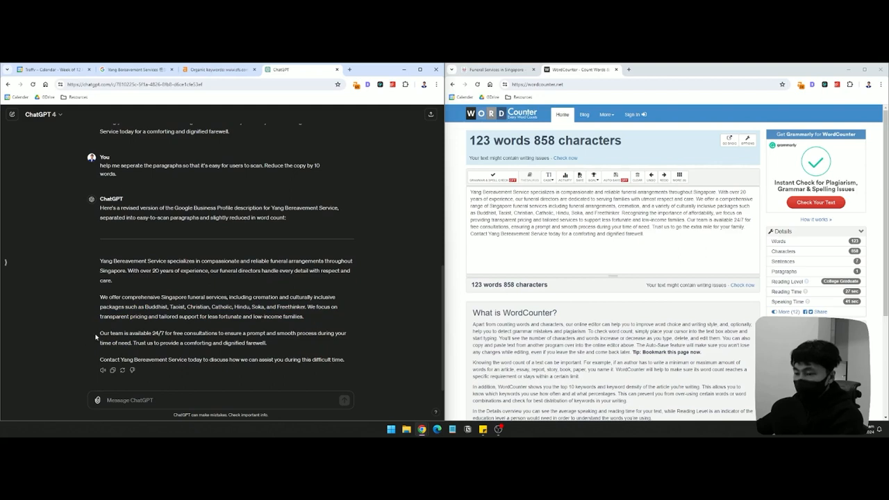
{"action": "left_click_drag", "start_coordinate": [99, 336], "coordinate": [284, 344]}
{"action": "left_click", "coordinate": [284, 345]}
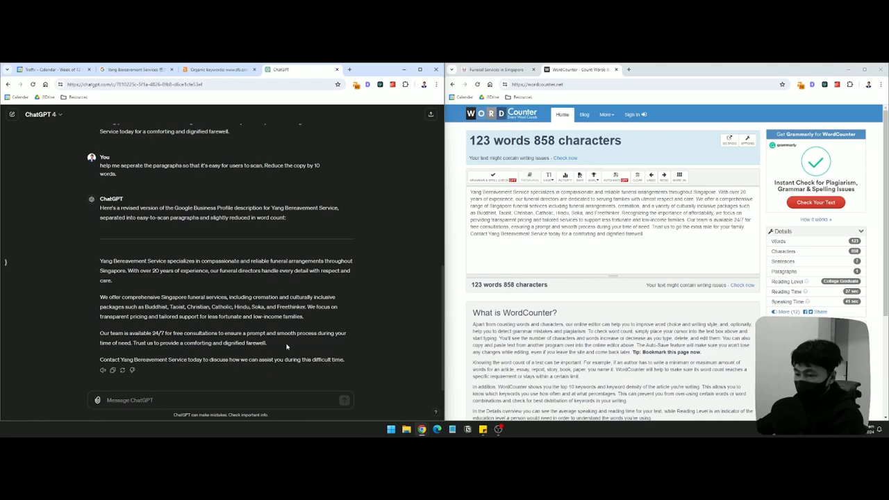
Copy the full revised description from ChatGPT and replace the text in WordCounter with it.
{"action": "left_click_drag", "start_coordinate": [346, 361], "coordinate": [100, 260]}
{"action": "right_click", "coordinate": [121, 266]}
{"action": "left_click", "coordinate": [139, 274]}
{"action": "key", "text": "alt+Tab"}
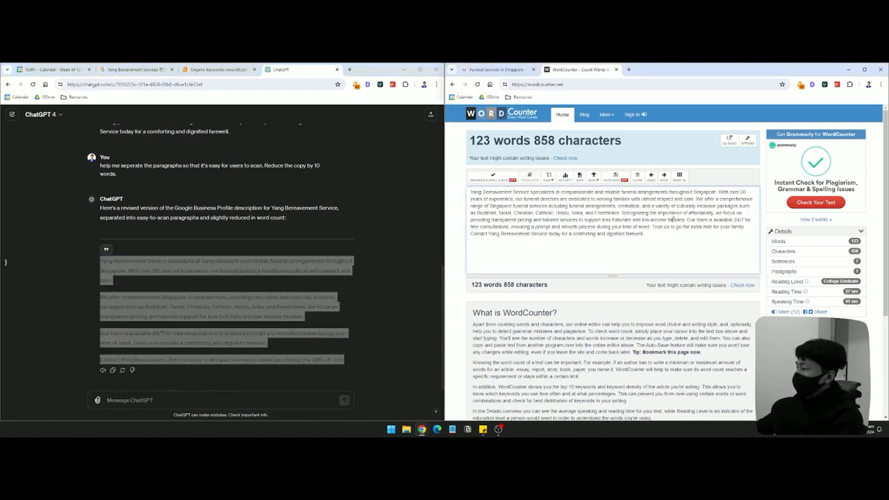
{"action": "key", "text": "ctrl+a"}
{"action": "key", "text": "ctrl+v"}
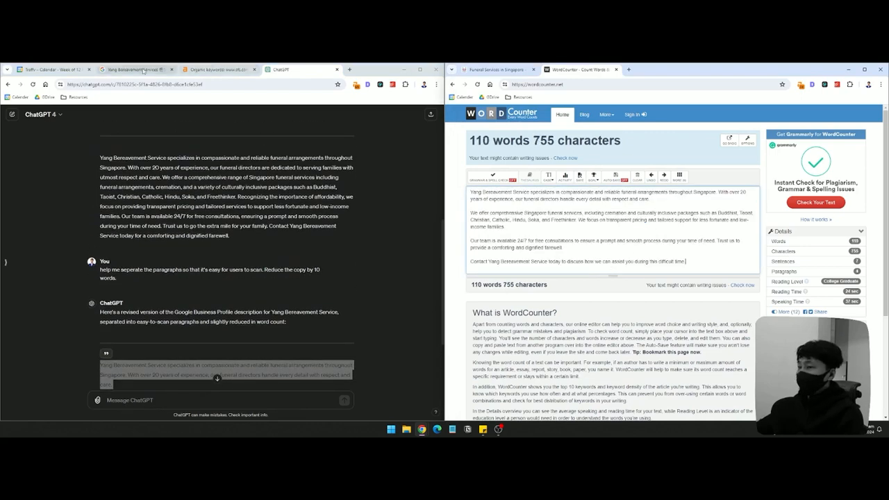
Copy the revised description from WordCounter and replace the business description text in the Google profile with it.
{"action": "left_click", "coordinate": [132, 70]}
{"action": "left_click", "coordinate": [598, 247]}
{"action": "key", "text": "ctrl+a"}
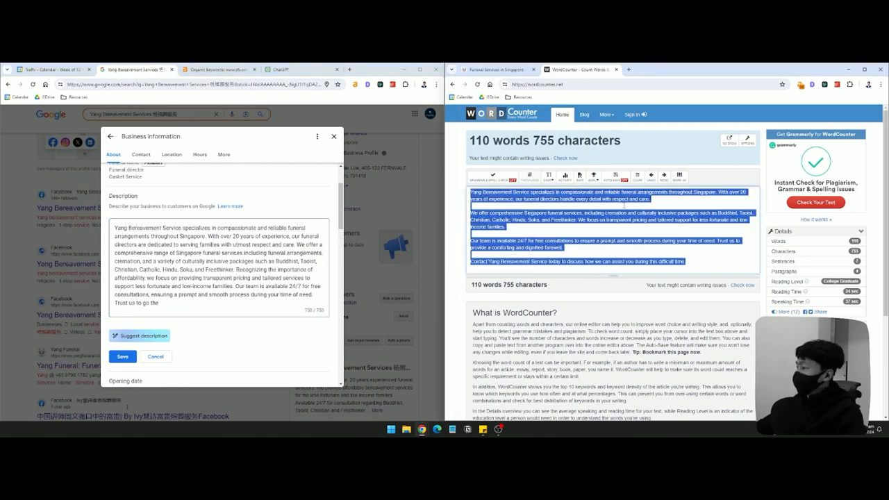
{"action": "key", "text": "ctrl+c"}
{"action": "left_click", "coordinate": [153, 303]}
{"action": "key", "text": "ctrl+a"}
{"action": "key", "text": "ctrl+v"}
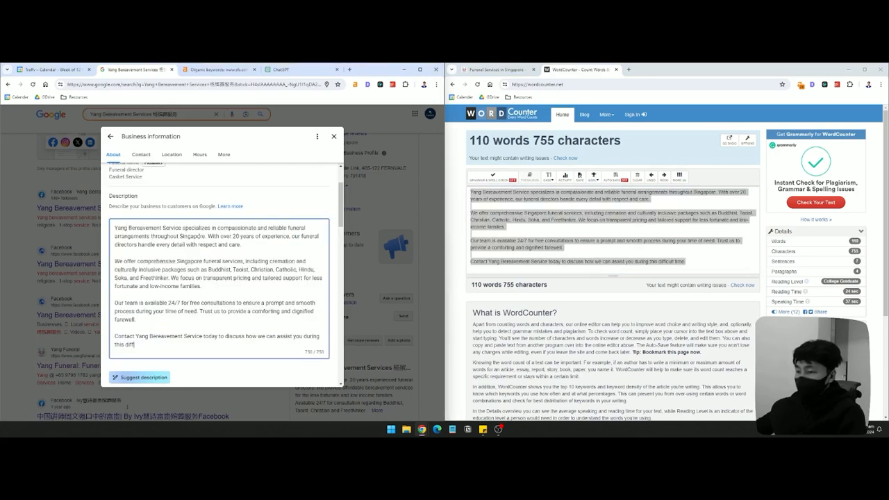
Move the ChatGPT page into the WordCounter browser window and return to the Google profile's business information.
{"action": "left_click", "coordinate": [217, 71]}
{"action": "left_click_drag", "start_coordinate": [293, 70], "coordinate": [510, 70]}
{"action": "scroll", "coordinate": [693, 234], "scroll_direction": "up", "scroll_amount": 5}
{"action": "left_click", "coordinate": [132, 70]}
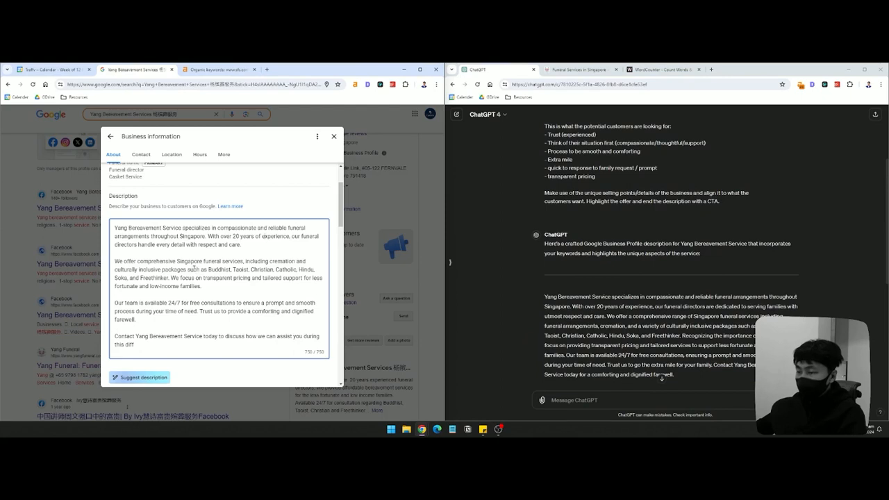
Replace "such as" with "for" before the list of religions in the Google business description.
{"action": "left_click_drag", "start_coordinate": [207, 269], "coordinate": [187, 269]}
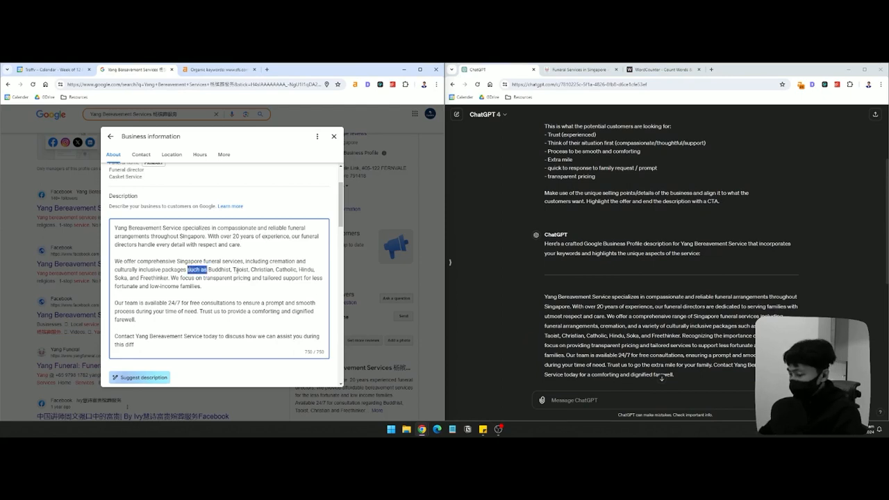
{"action": "type", "text": "for"}
Rewrite the Google description's closing sentence as "Contact us today to discuss how we can assist you during this difficult time.".
{"action": "left_click", "coordinate": [661, 379]}
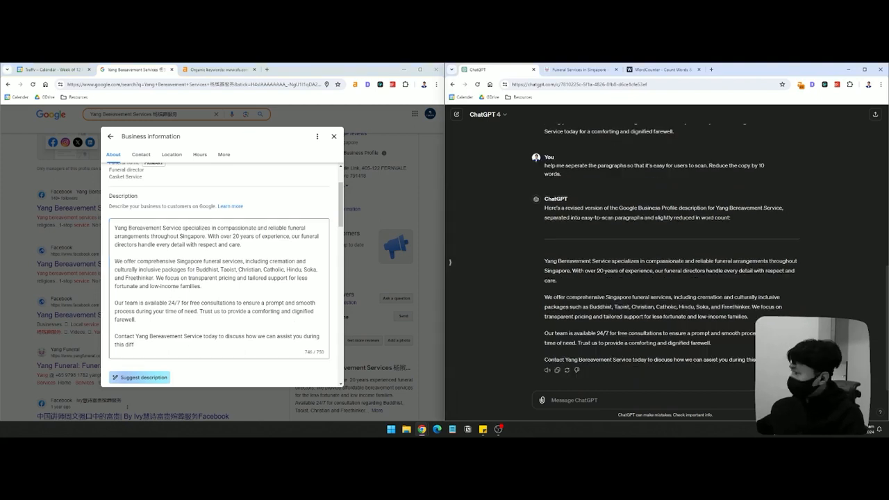
{"action": "left_click", "coordinate": [142, 343]}
{"action": "type", "text": "icul"}
{"action": "left_click_drag", "start_coordinate": [203, 336], "coordinate": [135, 336]}
{"action": "type", "text": "us"}
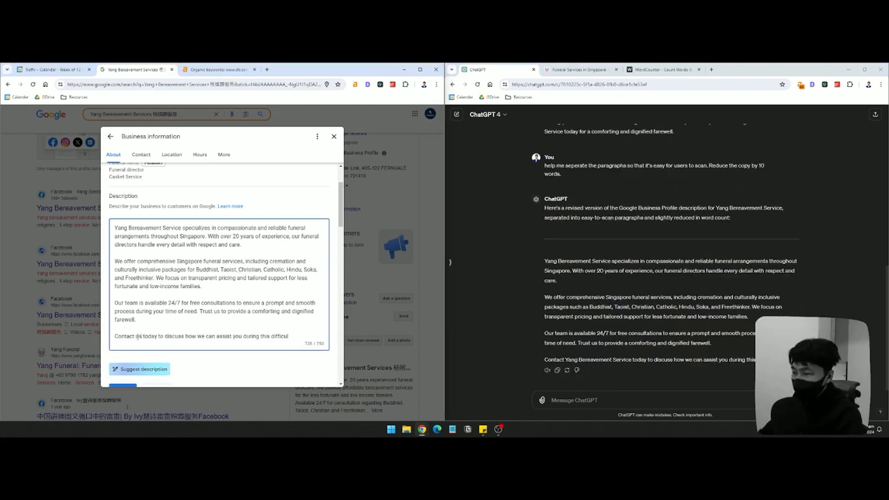
{"action": "double_click", "coordinate": [278, 336]}
{"action": "type", "text": "difficult time."}
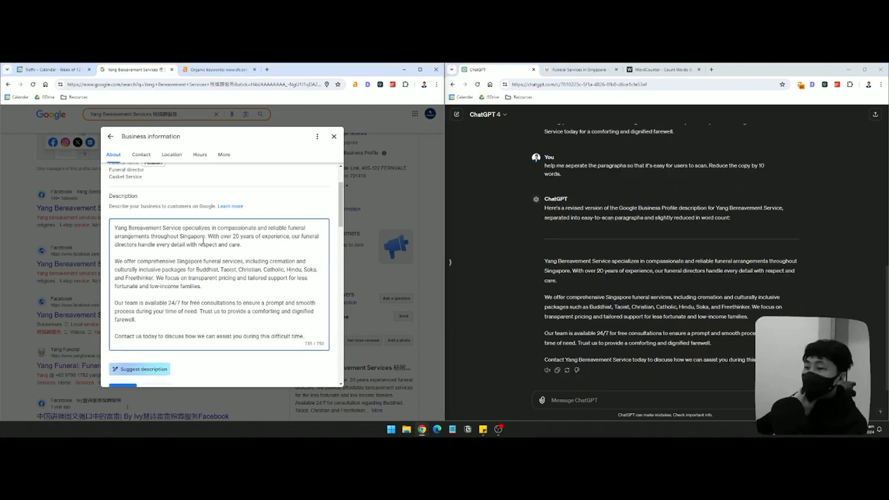
Compare the earlier ChatGPT draft's experience and affordability sentences with the wording of the Google business description.
{"action": "scroll", "coordinate": [627, 294], "scroll_direction": "up", "scroll_amount": 2}
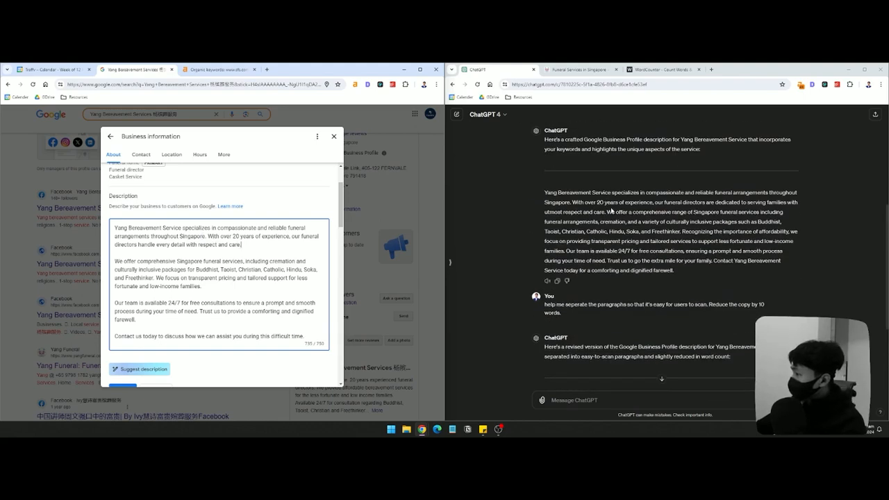
{"action": "left_click_drag", "start_coordinate": [139, 236], "coordinate": [248, 245]}
{"action": "left_click", "coordinate": [197, 236]}
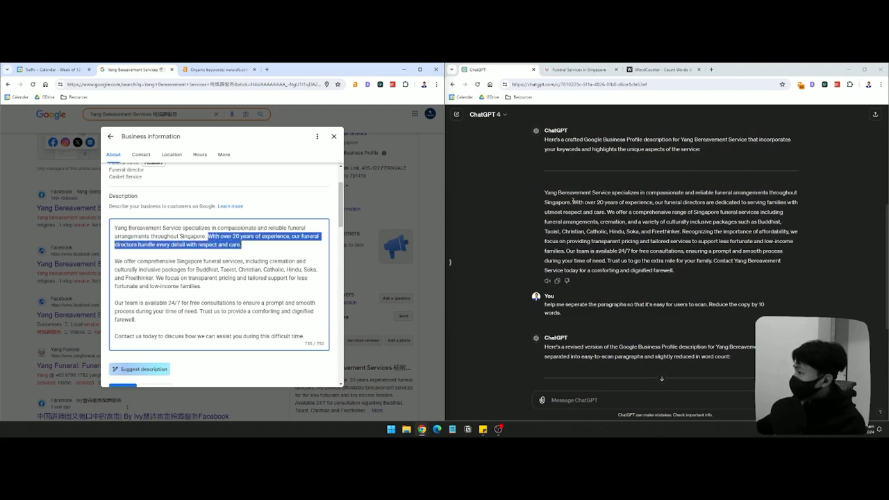
{"action": "left_click_drag", "start_coordinate": [572, 201], "coordinate": [605, 211]}
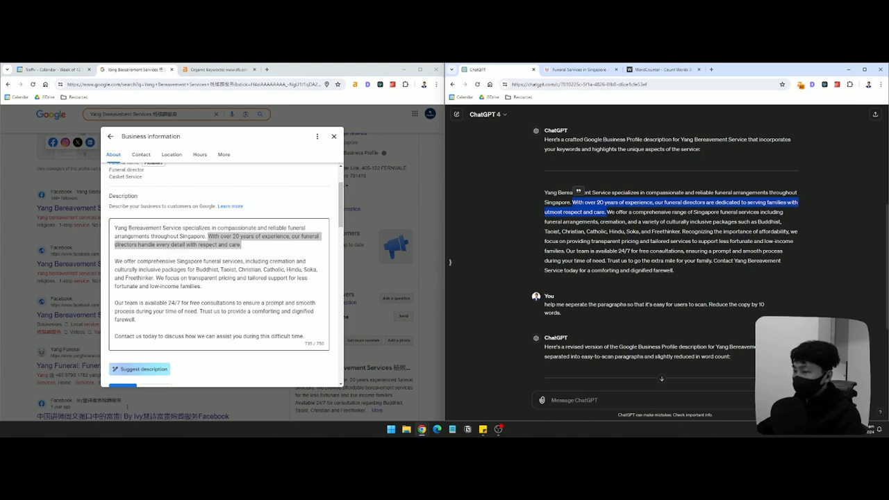
{"action": "left_click", "coordinate": [246, 246]}
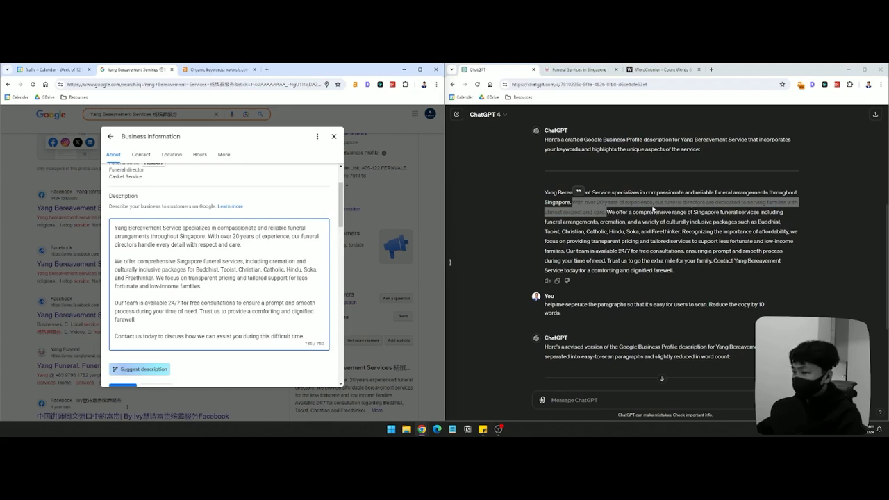
{"action": "left_click", "coordinate": [653, 209]}
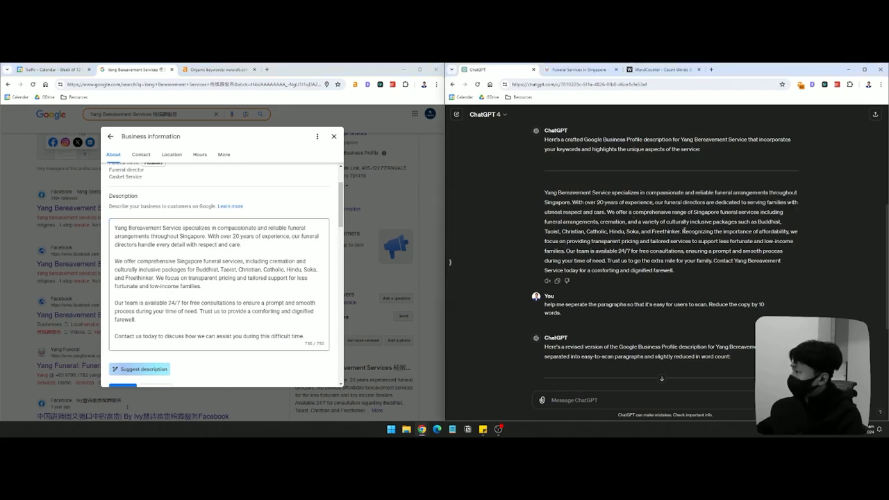
{"action": "left_click_drag", "start_coordinate": [682, 229], "coordinate": [685, 240]}
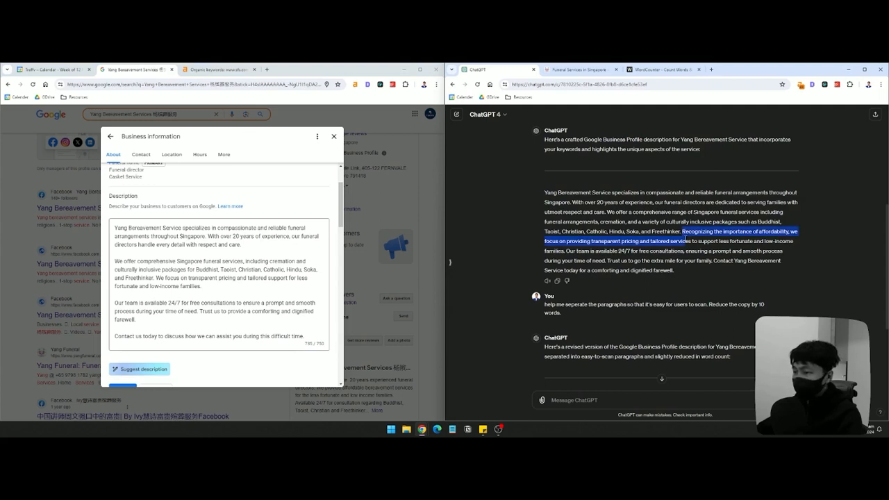
{"action": "left_click", "coordinate": [639, 252]}
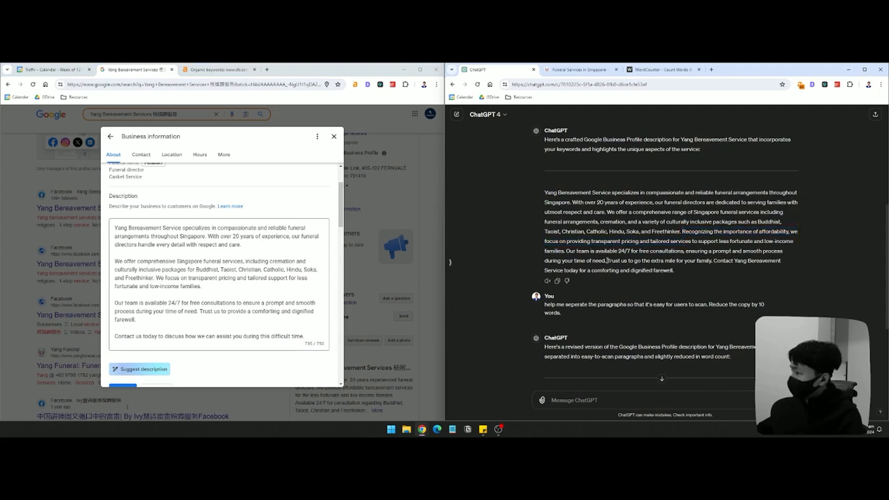
Replace the Google description's "Trust us" sentence with ChatGPT's "Trust us to go the extra mile for your family." and make it a separate paragraph.
{"action": "left_click_drag", "start_coordinate": [607, 260], "coordinate": [712, 261]}
{"action": "key", "text": "ctrl+c"}
{"action": "left_click_drag", "start_coordinate": [201, 310], "coordinate": [313, 319]}
{"action": "key", "text": "ctrl+v"}
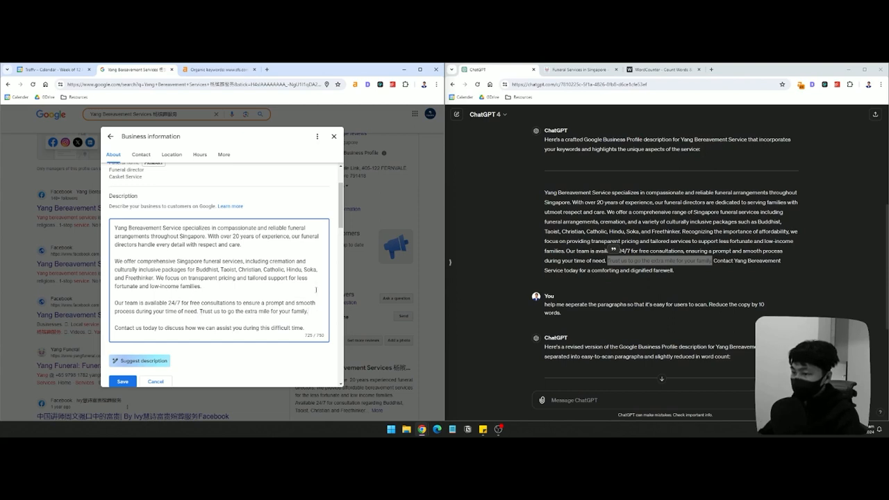
{"action": "key", "text": "Return"}
{"action": "key", "text": "Return"}
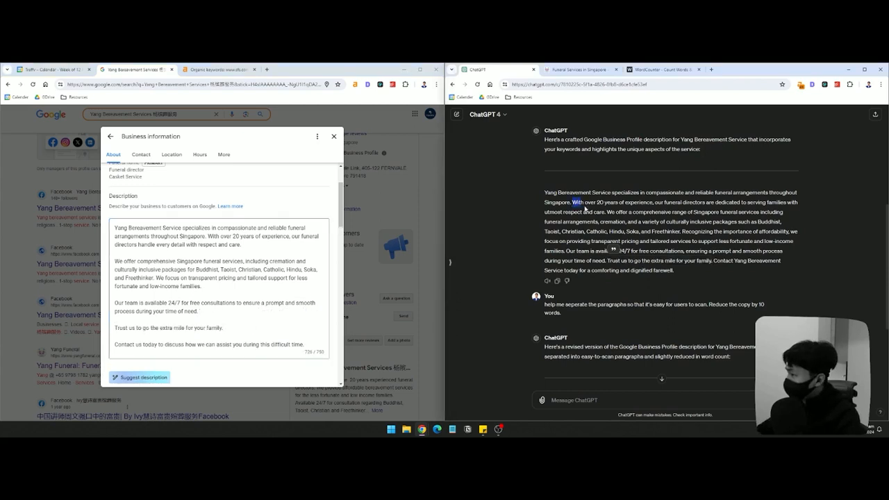
Replace the 20-years sentence's ending with ChatGPT's "our funeral directors are dedicated to serving families with utmost respect and care." and save the description.
{"action": "left_click_drag", "start_coordinate": [570, 203], "coordinate": [606, 212]}
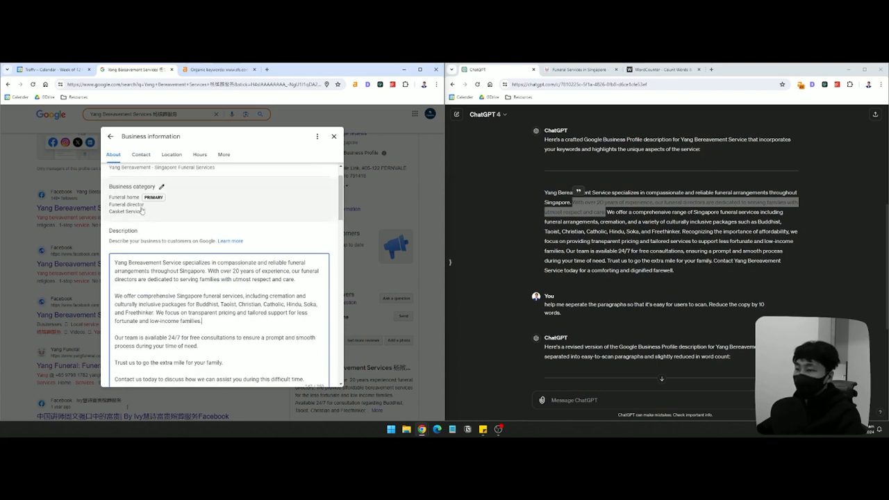
{"action": "scroll", "coordinate": [246, 255], "scroll_direction": "down", "scroll_amount": 2}
{"action": "scroll", "coordinate": [246, 255], "scroll_direction": "up", "scroll_amount": 2}
{"action": "left_click", "coordinate": [203, 252]}
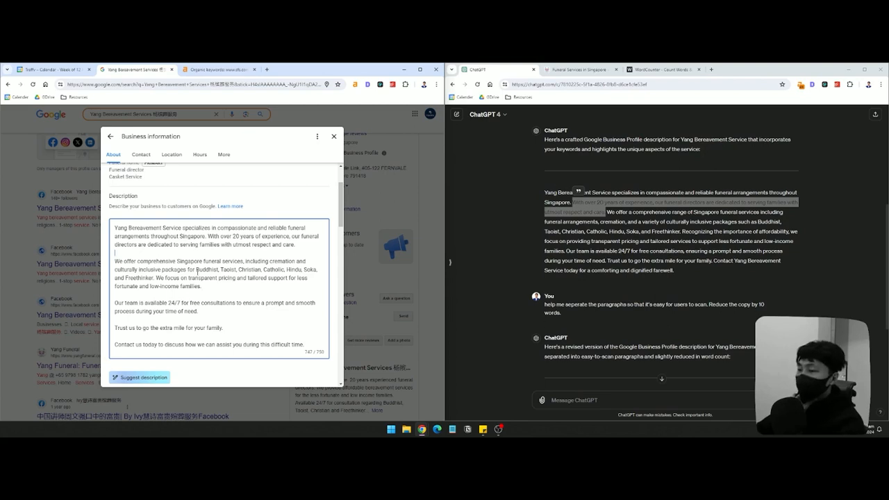
{"action": "scroll", "coordinate": [197, 271], "scroll_direction": "down", "scroll_amount": 4}
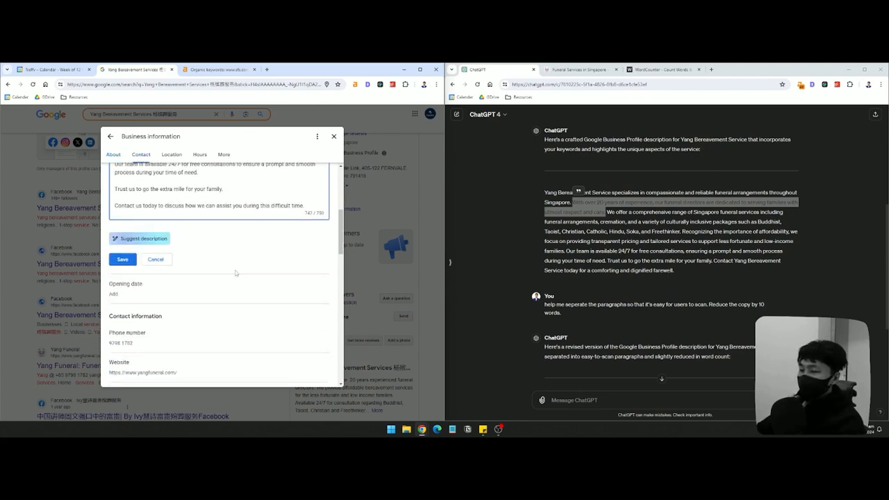
{"action": "scroll", "coordinate": [248, 273], "scroll_direction": "up", "scroll_amount": 3}
{"action": "scroll", "coordinate": [264, 279], "scroll_direction": "down", "scroll_amount": 3}
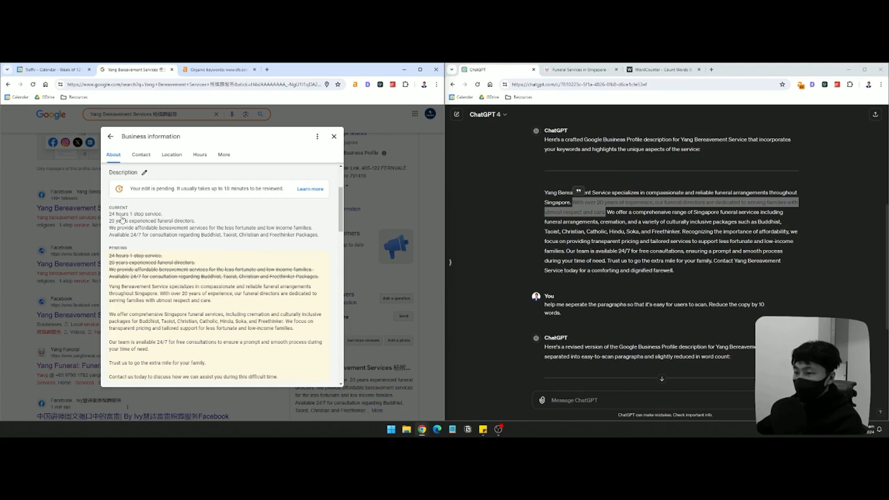
Examine the pending description, the profile's contact information and the top of the Yang Funeral website.
{"action": "scroll", "coordinate": [187, 320], "scroll_direction": "down", "scroll_amount": 1}
{"action": "scroll", "coordinate": [180, 299], "scroll_direction": "down", "scroll_amount": 3}
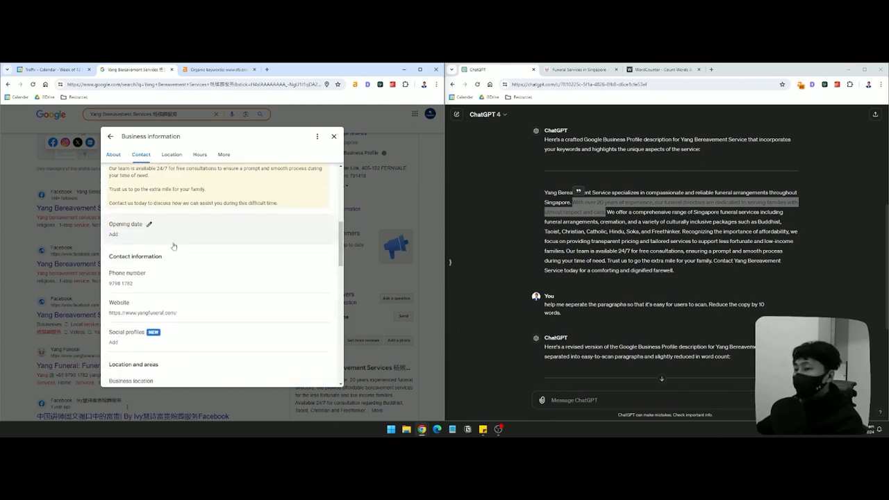
{"action": "left_click", "coordinate": [553, 72]}
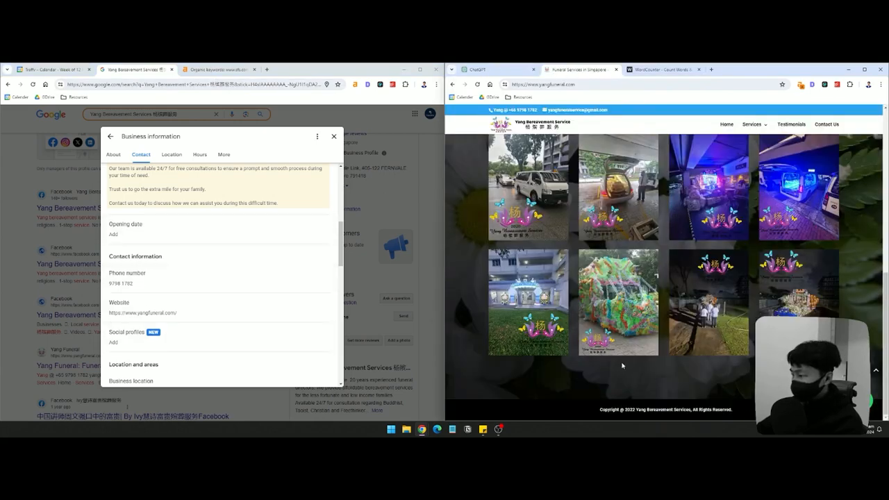
{"action": "scroll", "coordinate": [621, 365], "scroll_direction": "up", "scroll_amount": 15}
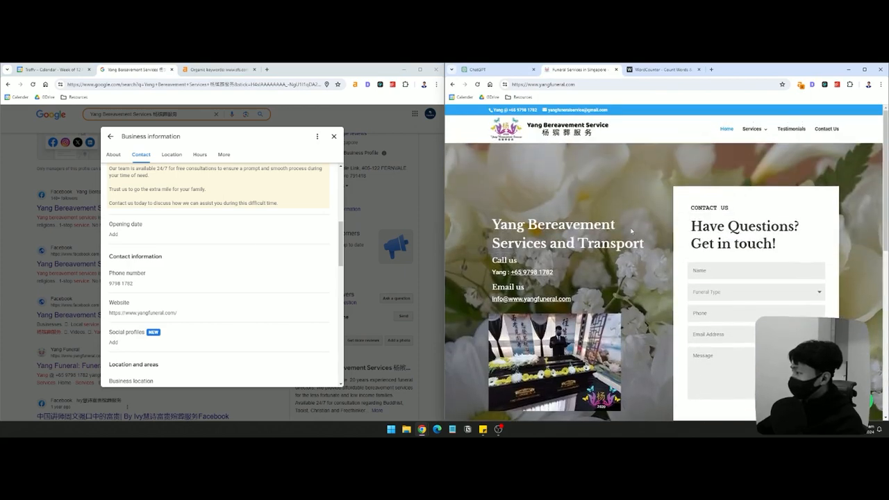
{"action": "scroll", "coordinate": [259, 248], "scroll_direction": "up", "scroll_amount": 1}
{"action": "scroll", "coordinate": [271, 312], "scroll_direction": "down", "scroll_amount": 1}
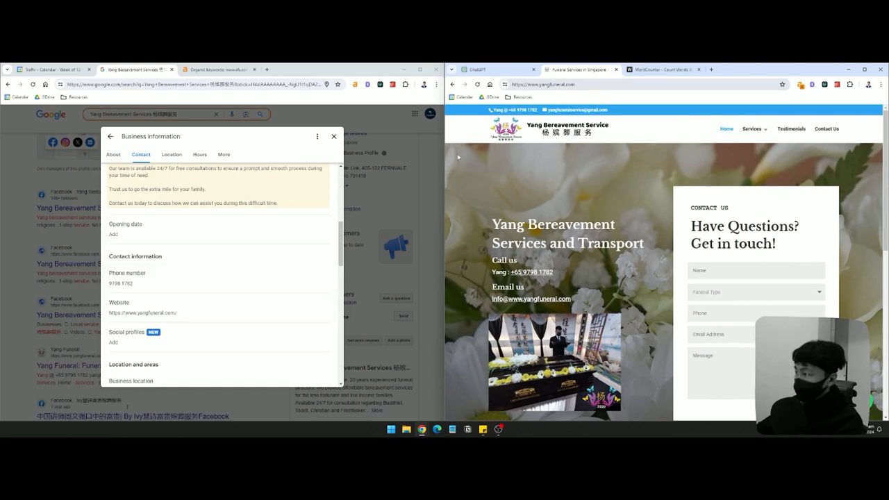
{"action": "scroll", "coordinate": [206, 311], "scroll_direction": "down", "scroll_amount": 1}
{"action": "scroll", "coordinate": [206, 311], "scroll_direction": "down", "scroll_amount": 3}
Search Google for "yang bereavement services", open the business's Facebook page from the results and dismiss its login prompt.
{"action": "left_click", "coordinate": [659, 69]}
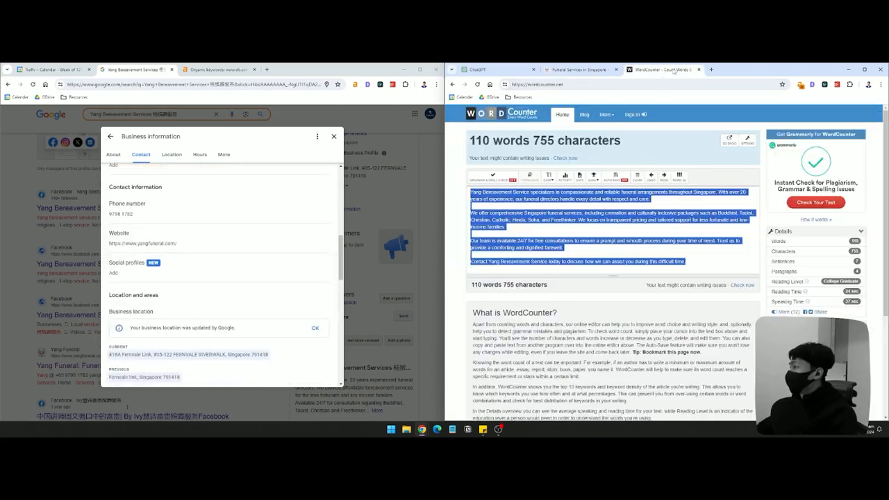
{"action": "left_click", "coordinate": [617, 84]}
{"action": "type", "text": "yang bereavement services"}
{"action": "key", "text": "Return"}
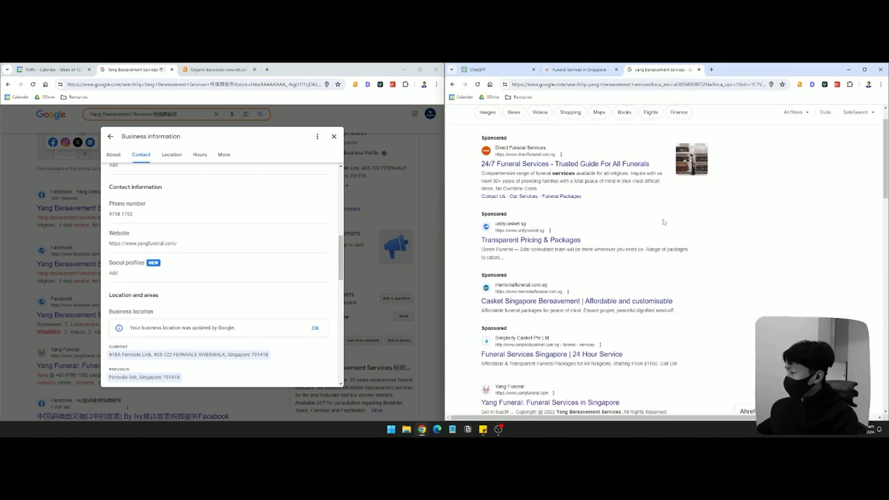
{"action": "scroll", "coordinate": [644, 218], "scroll_direction": "down", "scroll_amount": 3}
{"action": "scroll", "coordinate": [671, 244], "scroll_direction": "down", "scroll_amount": 6}
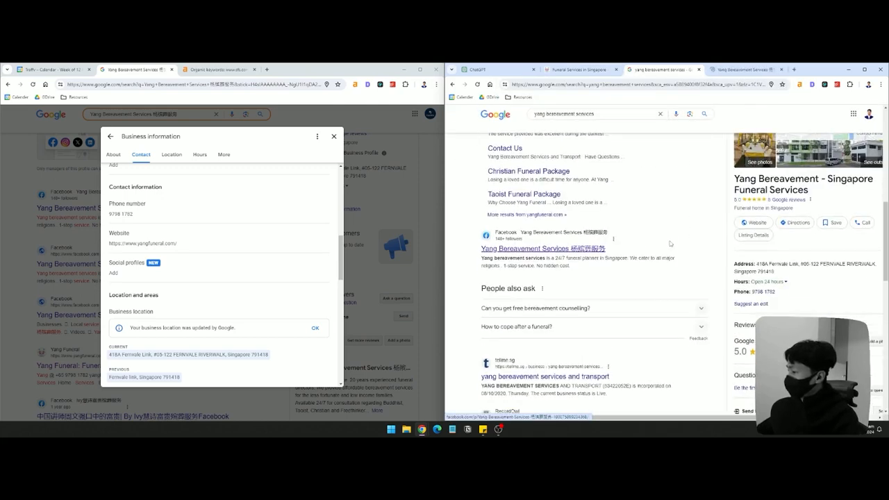
{"action": "left_click", "coordinate": [728, 71]}
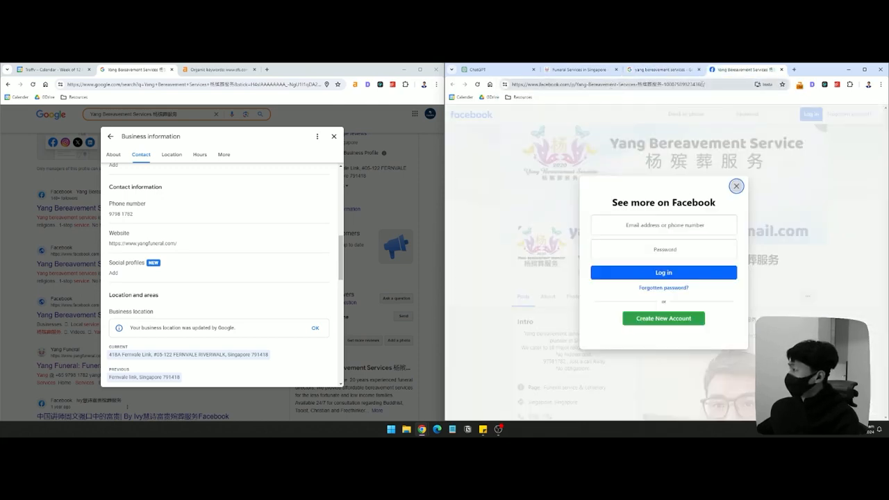
{"action": "left_click", "coordinate": [736, 186]}
Add an Instagram entry to the profile's social profiles and paste the Facebook page's web address into it.
{"action": "left_click", "coordinate": [166, 267]}
{"action": "left_click", "coordinate": [141, 295]}
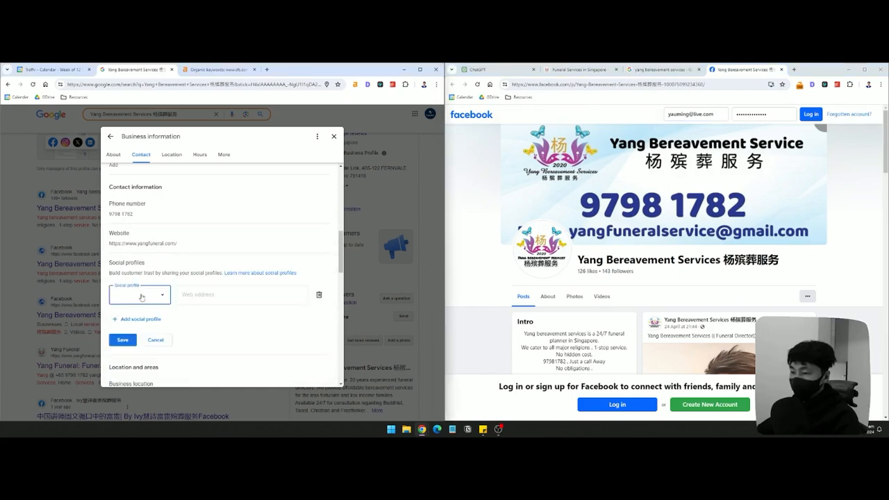
{"action": "left_click", "coordinate": [141, 333]}
{"action": "left_click", "coordinate": [248, 294]}
{"action": "key", "text": "ctrl+v"}
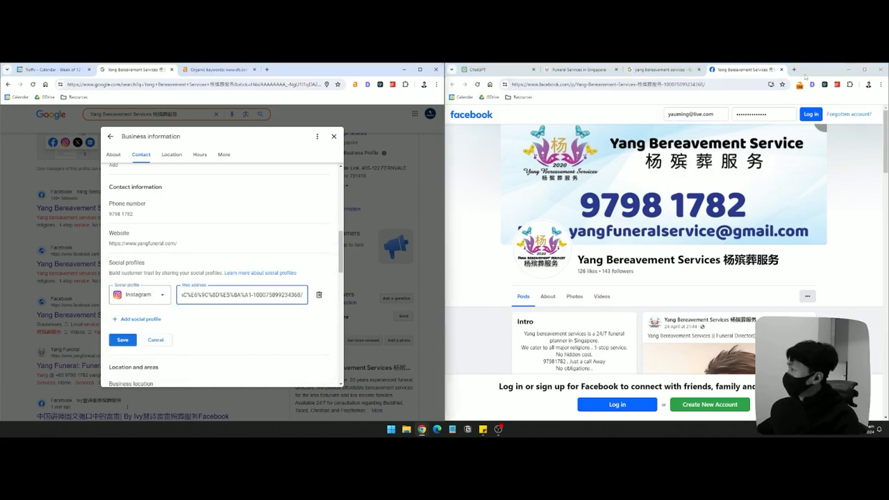
View the Facebook page in an incognito window, copy its address and paste it over the social profile's web address.
{"action": "left_click", "coordinate": [807, 76]}
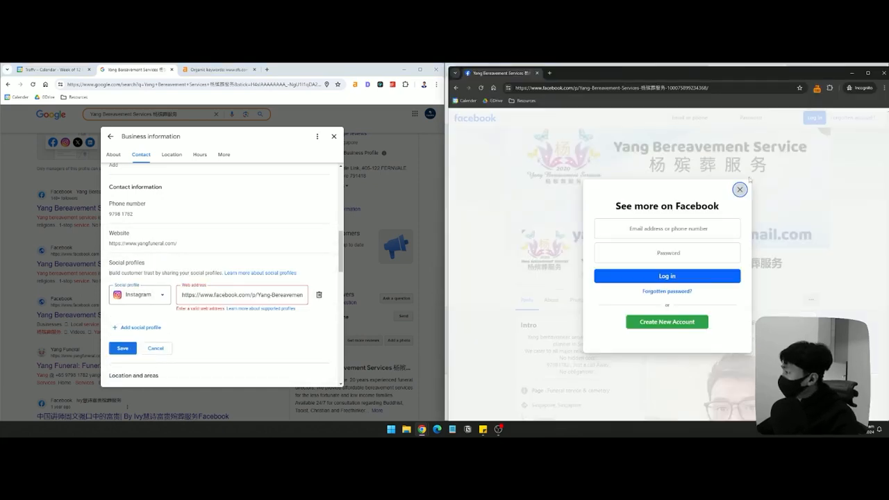
{"action": "left_click", "coordinate": [740, 189]}
{"action": "left_click", "coordinate": [641, 87]}
{"action": "key", "text": "ctrl+c"}
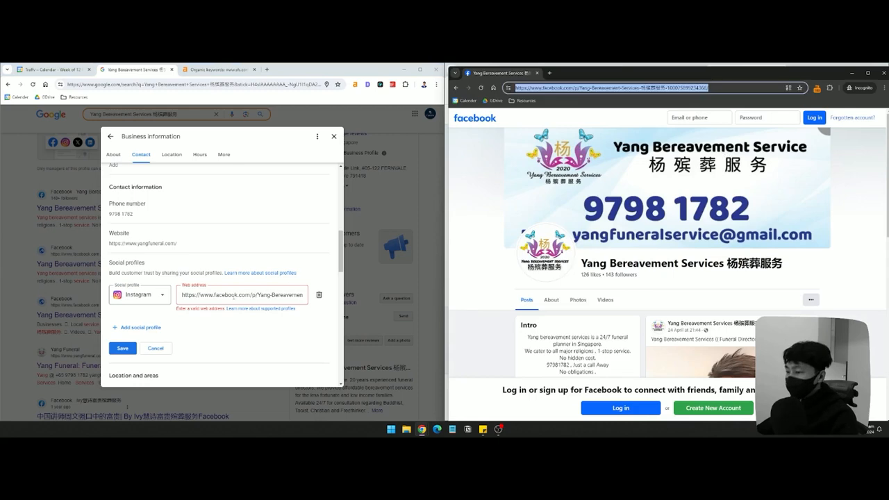
{"action": "key", "text": "alt+Tab"}
{"action": "key", "text": "ctrl+a"}
{"action": "key", "text": "ctrl+v"}
{"action": "left_click", "coordinate": [727, 211]}
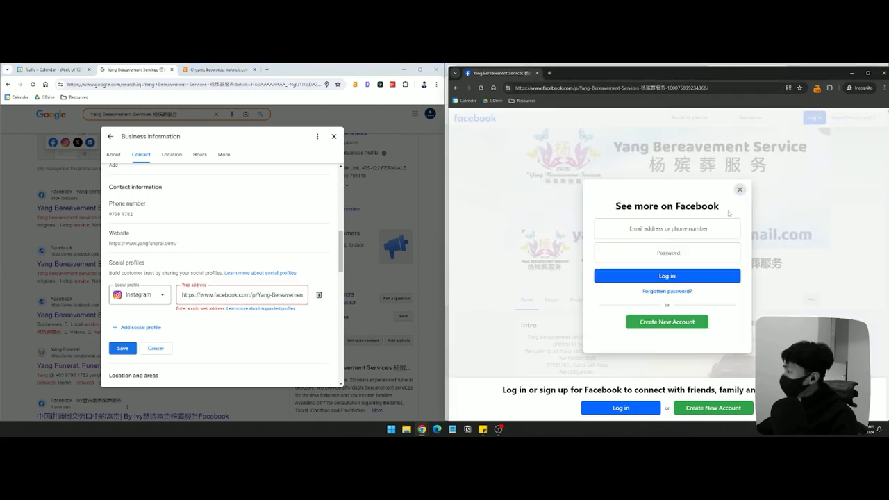
{"action": "left_click", "coordinate": [740, 190]}
{"action": "left_click_drag", "start_coordinate": [640, 87], "coordinate": [819, 94]}
{"action": "key", "text": "BackSpace"}
{"action": "type", "text": "s"}
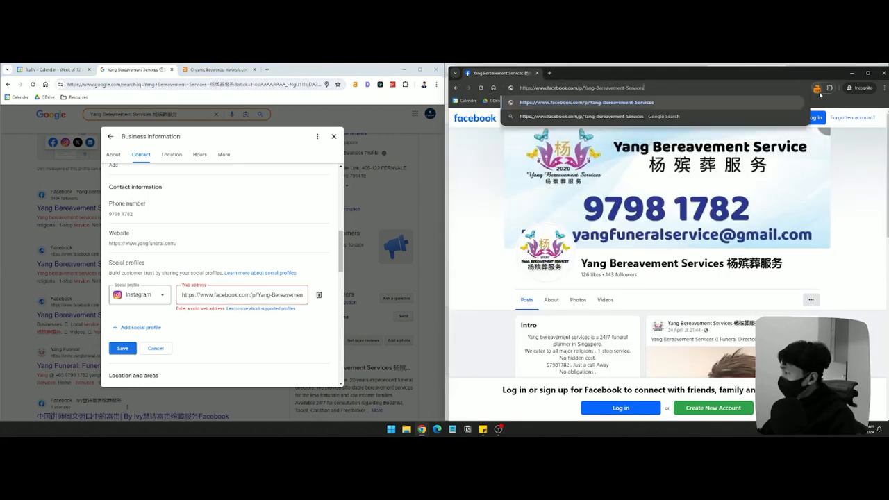
{"action": "key", "text": "Return"}
Switch the social profile type to Facebook and paste the full Facebook page address as its web address again.
{"action": "left_click", "coordinate": [139, 294]}
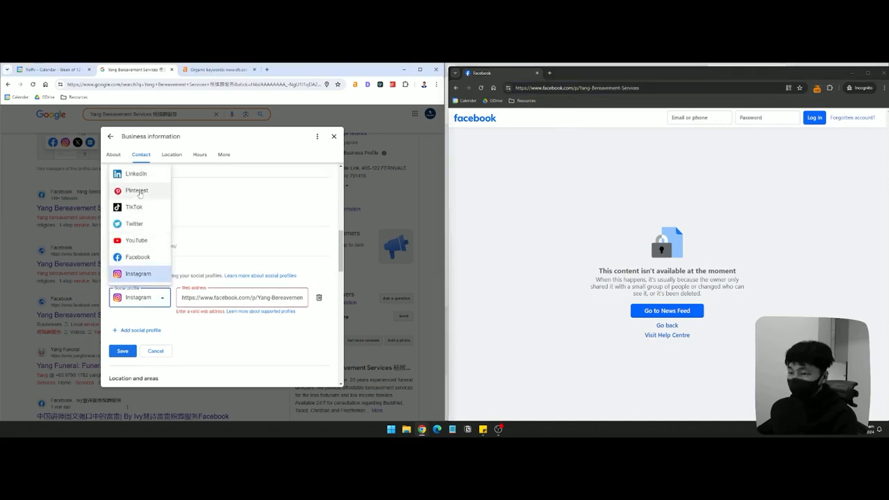
{"action": "left_click", "coordinate": [136, 258]}
{"action": "left_click", "coordinate": [241, 295]}
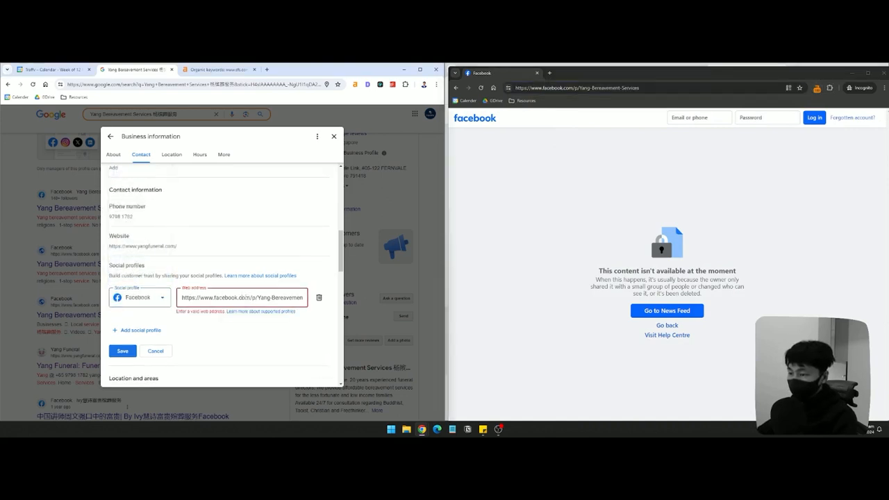
{"action": "left_click_drag", "start_coordinate": [220, 297], "coordinate": [296, 297]}
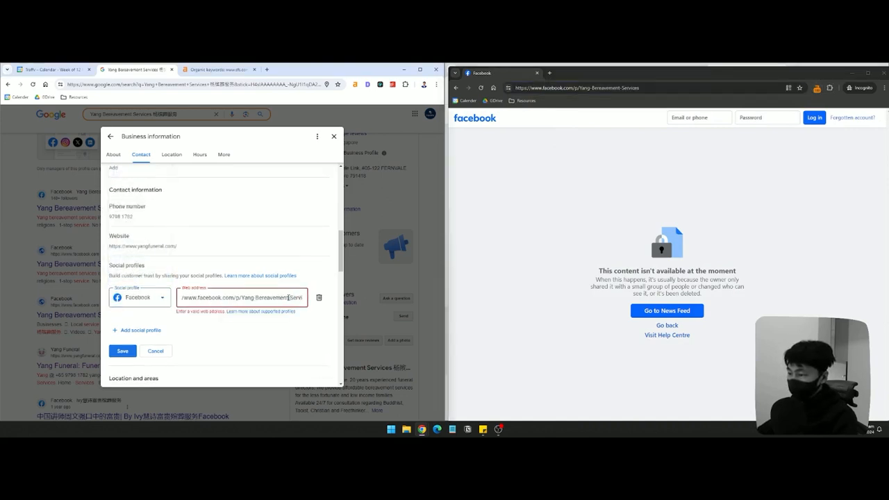
{"action": "key", "text": "ctrl+a"}
{"action": "key", "text": "ctrl+v"}
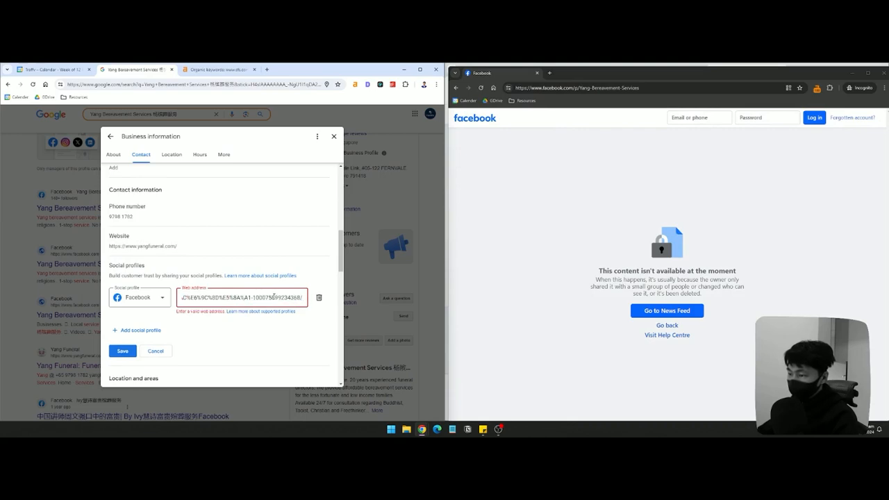
Go back in the incognito Facebook window, leave it, and delete the Facebook entry from the social profiles.
{"action": "left_click", "coordinate": [456, 88]}
{"action": "left_click", "coordinate": [455, 88]}
{"action": "left_click", "coordinate": [468, 88]}
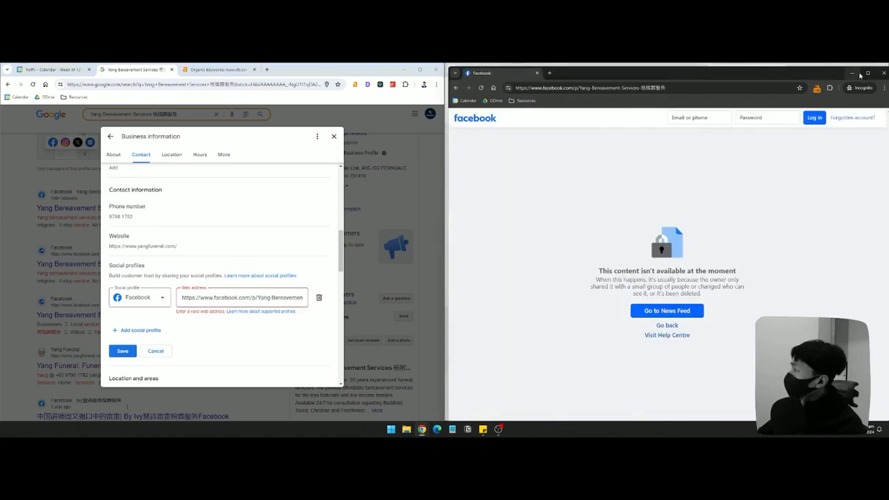
{"action": "left_click", "coordinate": [859, 74]}
{"action": "left_click", "coordinate": [318, 297]}
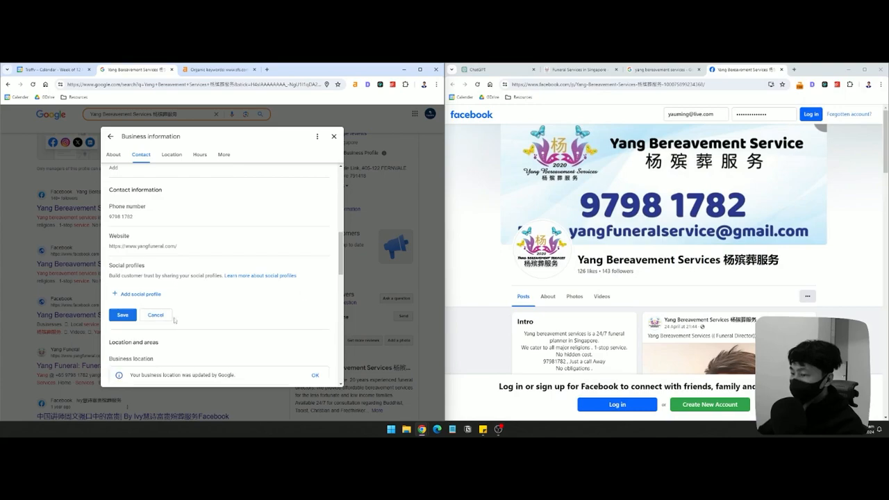
Look for the business address on the yangfuneral.com website to compare it with the profile's business location.
{"action": "scroll", "coordinate": [174, 319], "scroll_direction": "down", "scroll_amount": 2}
{"action": "left_click", "coordinate": [637, 73]}
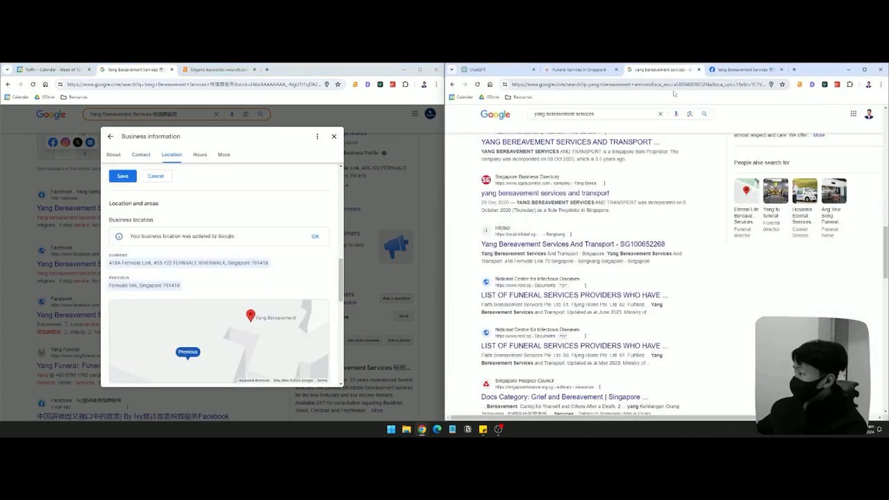
{"action": "scroll", "coordinate": [590, 278], "scroll_direction": "up", "scroll_amount": 4}
{"action": "left_click", "coordinate": [579, 70]}
{"action": "scroll", "coordinate": [659, 264], "scroll_direction": "down", "scroll_amount": 8}
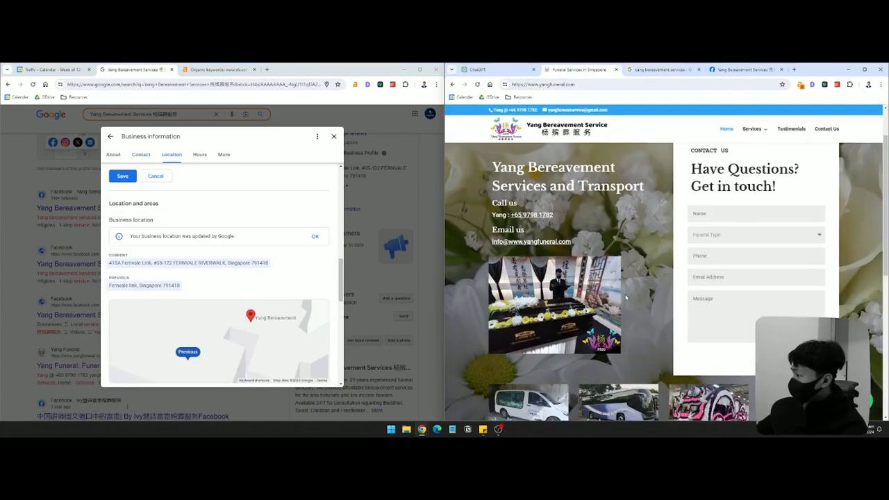
{"action": "left_click_drag", "start_coordinate": [882, 244], "coordinate": [883, 153]}
{"action": "scroll", "coordinate": [217, 285], "scroll_direction": "down", "scroll_amount": 1}
{"action": "scroll", "coordinate": [229, 277], "scroll_direction": "up", "scroll_amount": 1}
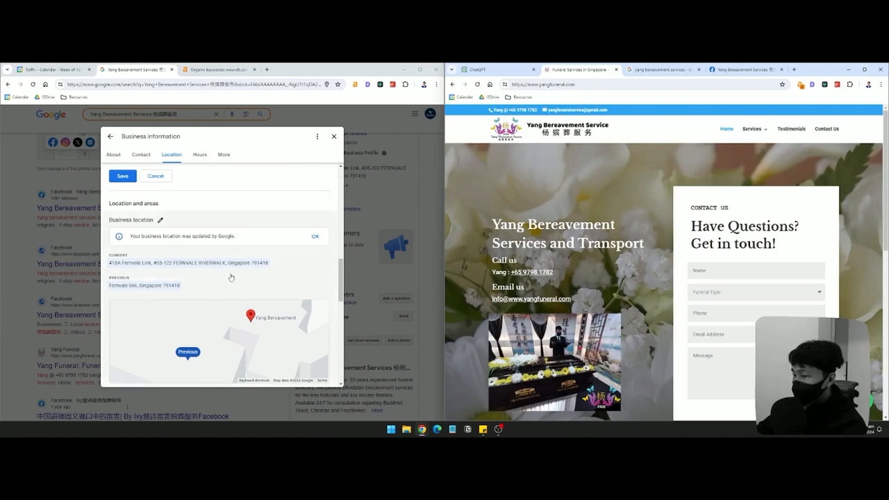
{"action": "scroll", "coordinate": [231, 278], "scroll_direction": "down", "scroll_amount": 2}
{"action": "scroll", "coordinate": [286, 279], "scroll_direction": "up", "scroll_amount": 2}
Open the RecordOwl listing for Yang Bereavement Services and Transport in a new tab, check its registered address and close it.
{"action": "left_click", "coordinate": [657, 70]}
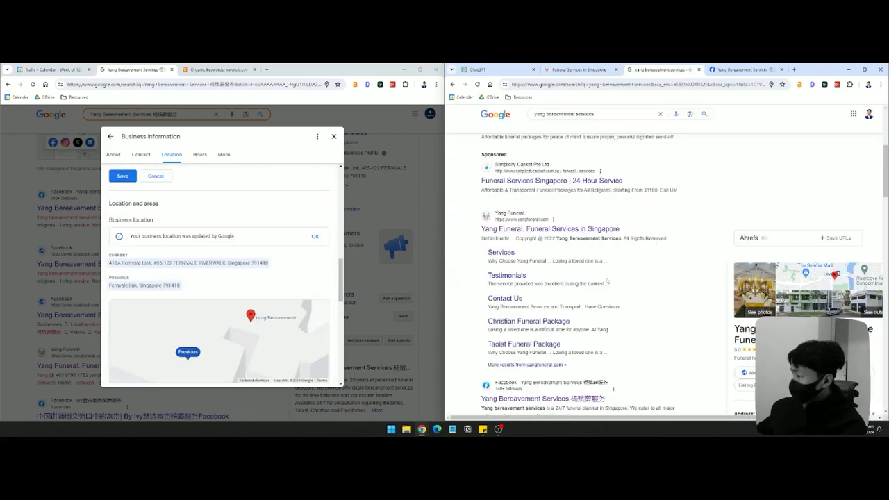
{"action": "scroll", "coordinate": [606, 280], "scroll_direction": "down", "scroll_amount": 5}
{"action": "right_click", "coordinate": [596, 171]}
{"action": "left_click", "coordinate": [625, 179]}
{"action": "left_click", "coordinate": [741, 69]}
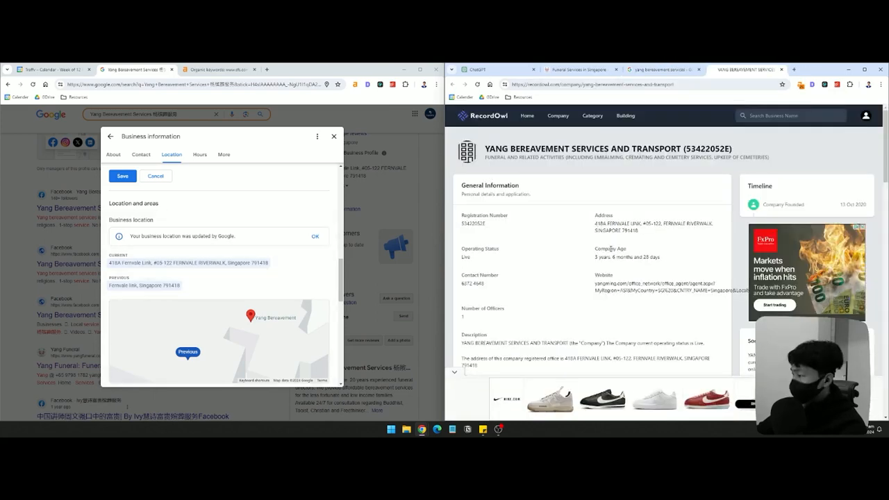
{"action": "left_click", "coordinate": [781, 70]}
Review the service area, opening hours and additional hours options in the business information.
{"action": "scroll", "coordinate": [174, 278], "scroll_direction": "down", "scroll_amount": 2}
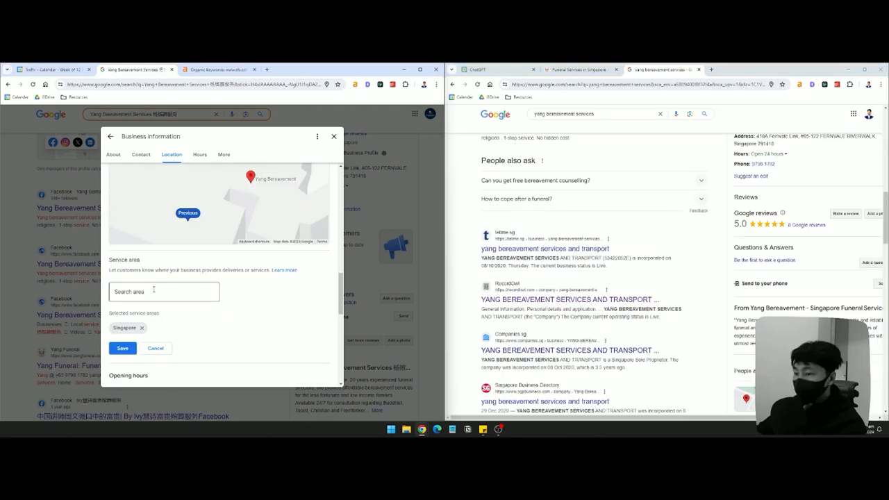
{"action": "scroll", "coordinate": [142, 329], "scroll_direction": "down", "scroll_amount": 3}
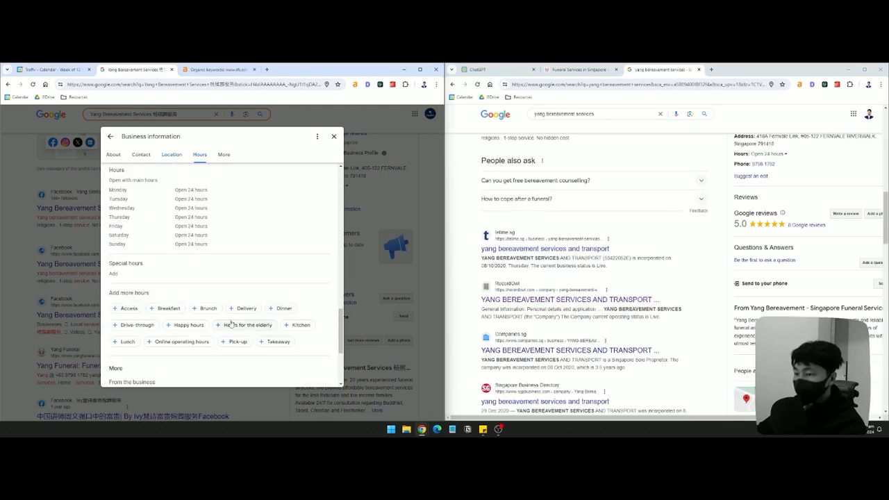
{"action": "scroll", "coordinate": [142, 305], "scroll_direction": "up", "scroll_amount": 1}
{"action": "scroll", "coordinate": [143, 305], "scroll_direction": "down", "scroll_amount": 1}
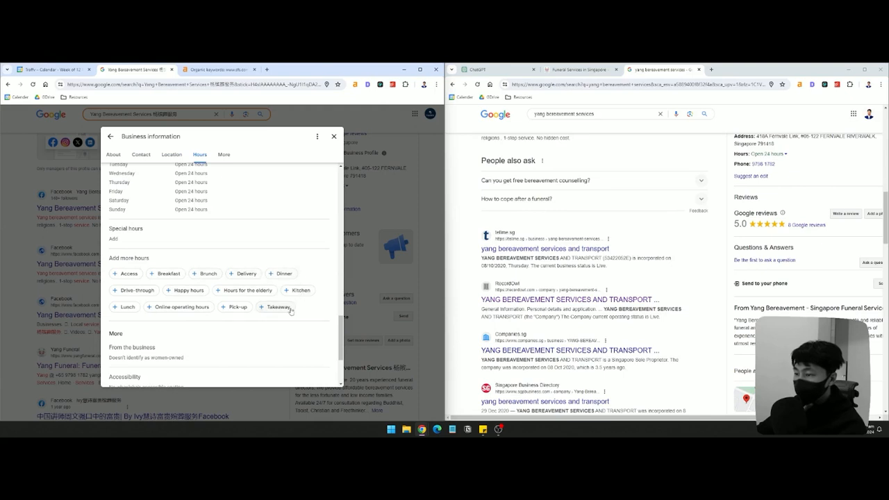
{"action": "scroll", "coordinate": [270, 316], "scroll_direction": "down", "scroll_amount": 1}
Save the women-owned attribute as No, and cancel editing the Crowd attributes.
{"action": "left_click", "coordinate": [160, 285]}
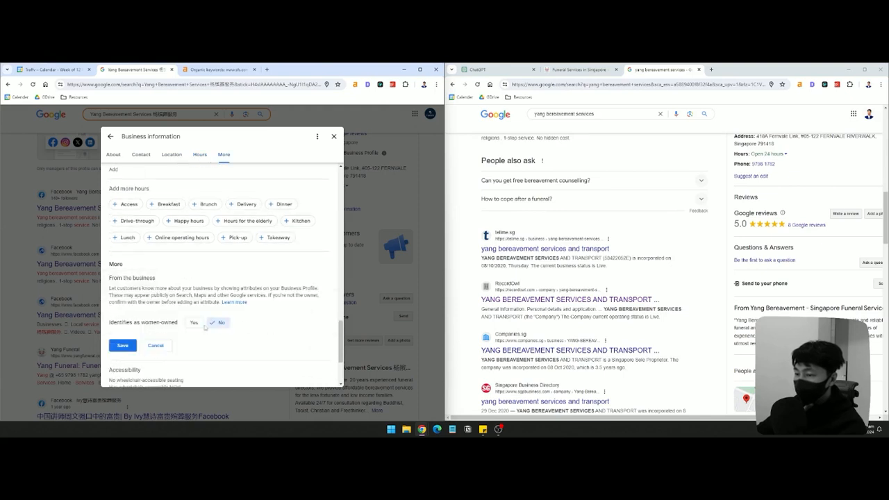
{"action": "left_click", "coordinate": [122, 345]}
{"action": "left_click", "coordinate": [186, 344]}
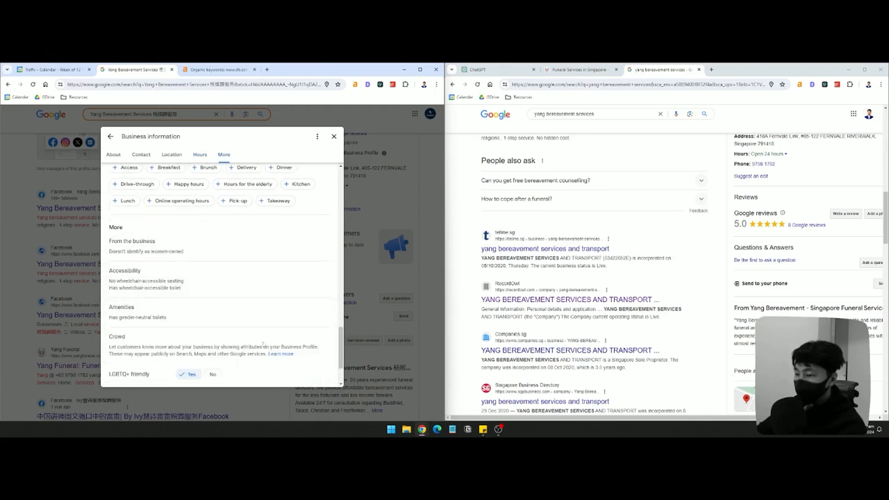
{"action": "left_click", "coordinate": [162, 367]}
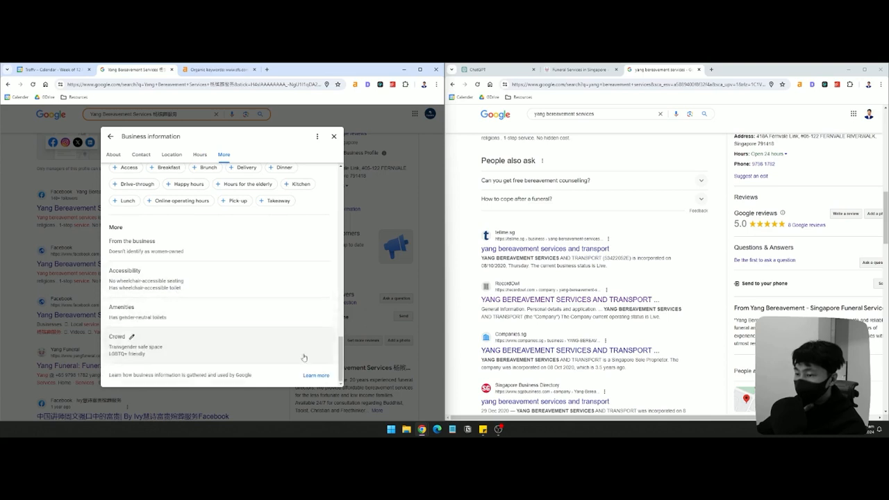
Recheck the business details from the description to the hours and attributes, and leave the business information.
{"action": "scroll", "coordinate": [304, 334], "scroll_direction": "up", "scroll_amount": 10}
{"action": "scroll", "coordinate": [302, 310], "scroll_direction": "up", "scroll_amount": 8}
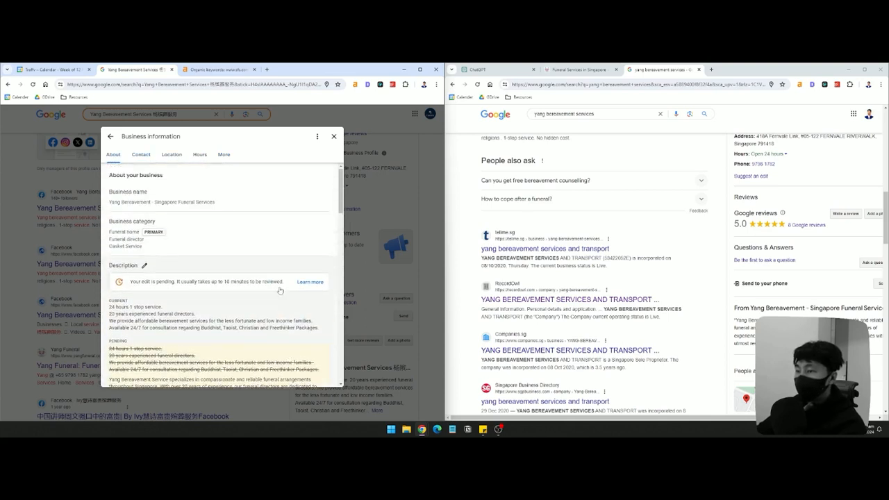
{"action": "left_click", "coordinate": [154, 159]}
{"action": "left_click", "coordinate": [223, 154]}
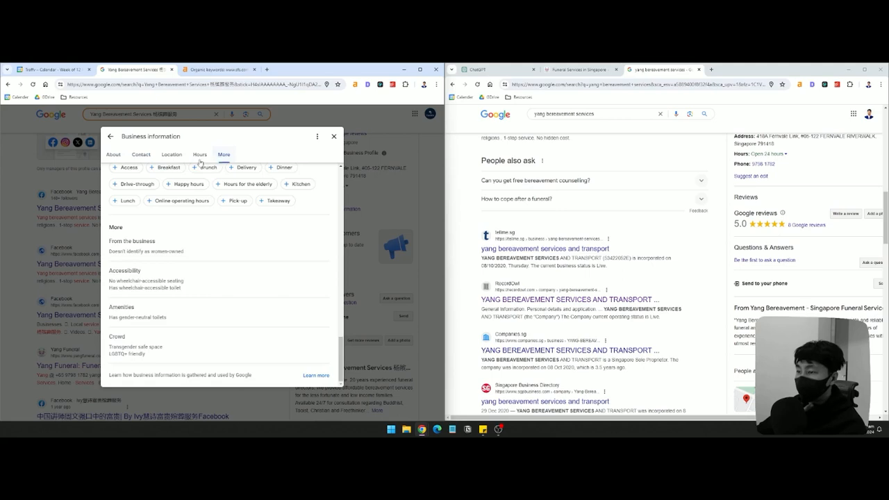
{"action": "scroll", "coordinate": [145, 270], "scroll_direction": "up", "scroll_amount": 4}
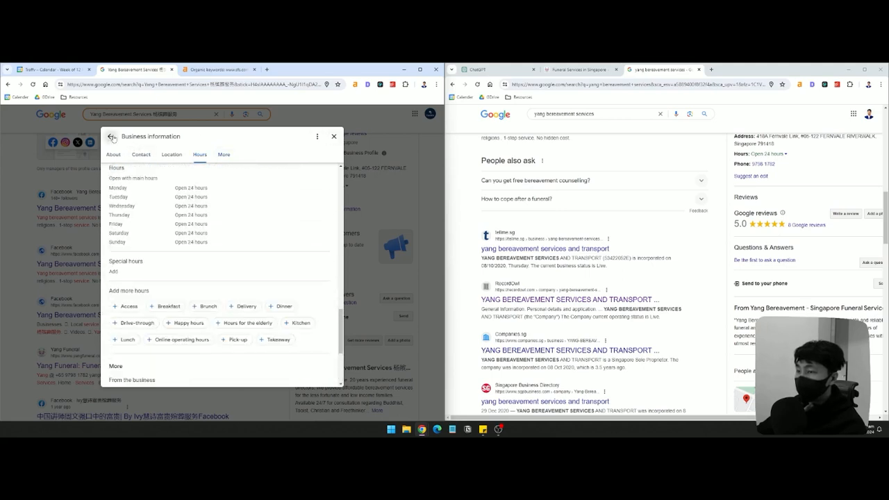
{"action": "left_click", "coordinate": [110, 136]}
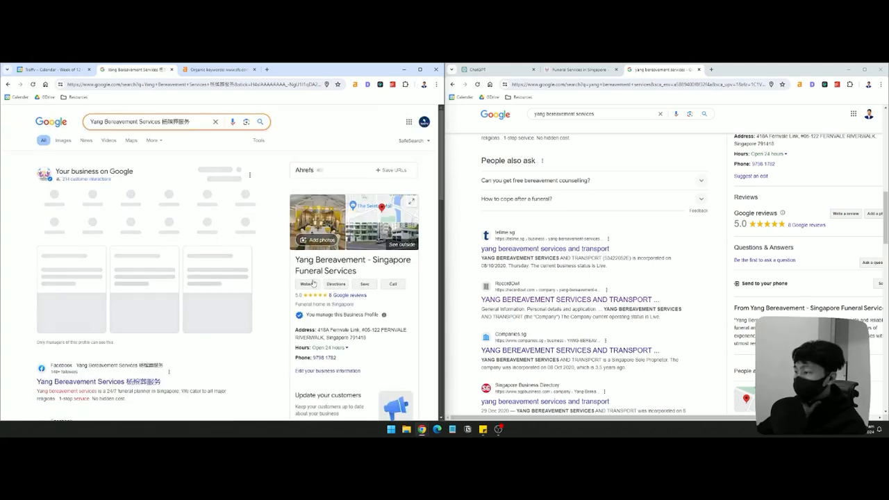
Open the profile's performance report and examine the searches breakdown, highlighting funeral, cremation and funeral services.
{"action": "scroll", "coordinate": [320, 317], "scroll_direction": "down", "scroll_amount": 5}
{"action": "scroll", "coordinate": [340, 310], "scroll_direction": "up", "scroll_amount": 4}
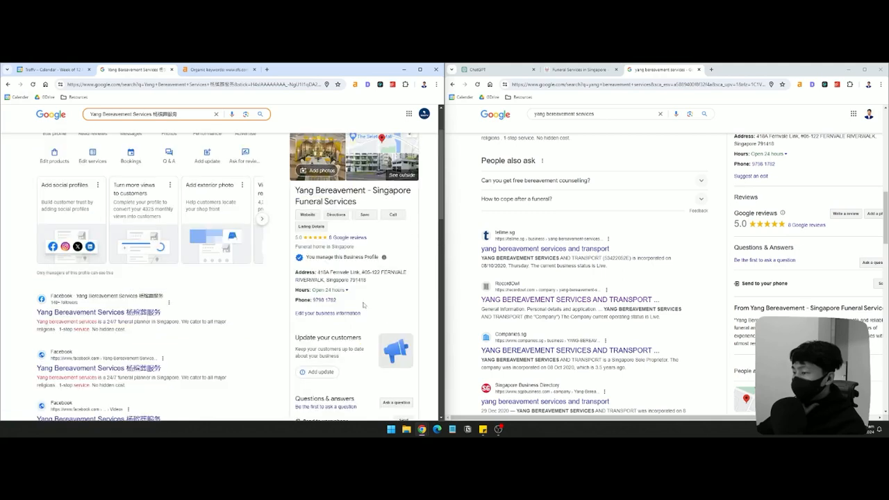
{"action": "scroll", "coordinate": [363, 305], "scroll_direction": "up", "scroll_amount": 1}
{"action": "left_click", "coordinate": [248, 165]}
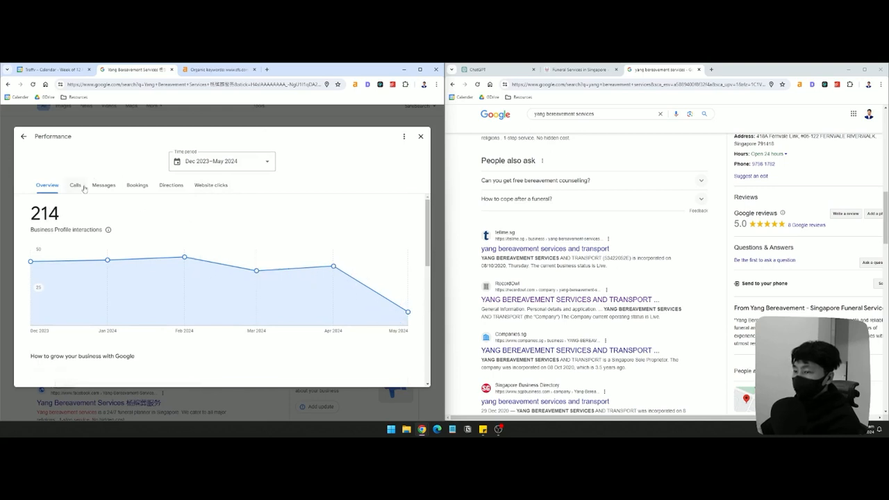
{"action": "scroll", "coordinate": [277, 229], "scroll_direction": "down", "scroll_amount": 5}
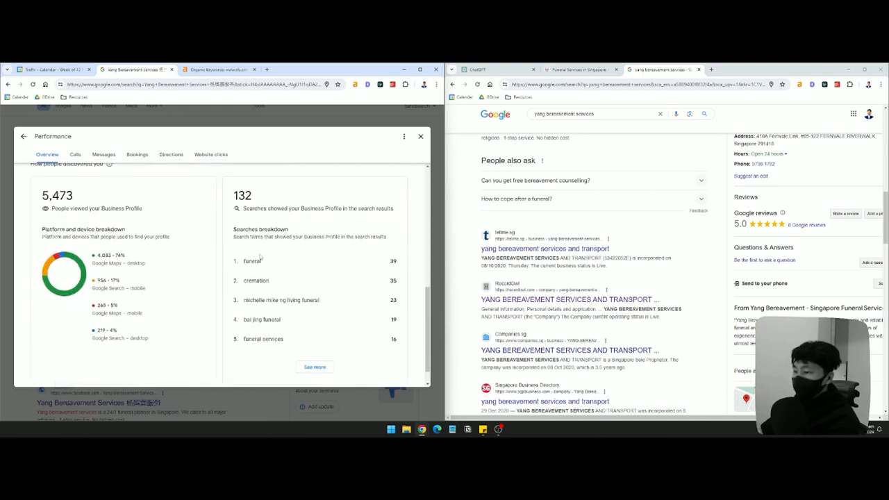
{"action": "left_click_drag", "start_coordinate": [264, 259], "coordinate": [223, 264]}
{"action": "left_click_drag", "start_coordinate": [288, 279], "coordinate": [225, 282]}
{"action": "left_click_drag", "start_coordinate": [287, 343], "coordinate": [235, 340]}
{"action": "left_click", "coordinate": [234, 340]}
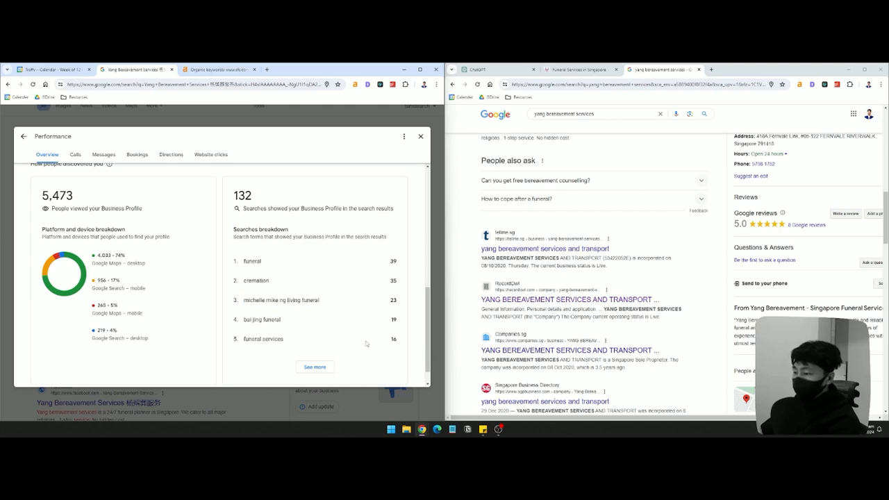
Check the messages, website clicks and calls performance, and return to the overview.
{"action": "scroll", "coordinate": [391, 344], "scroll_direction": "up", "scroll_amount": 5}
{"action": "left_click", "coordinate": [103, 184]}
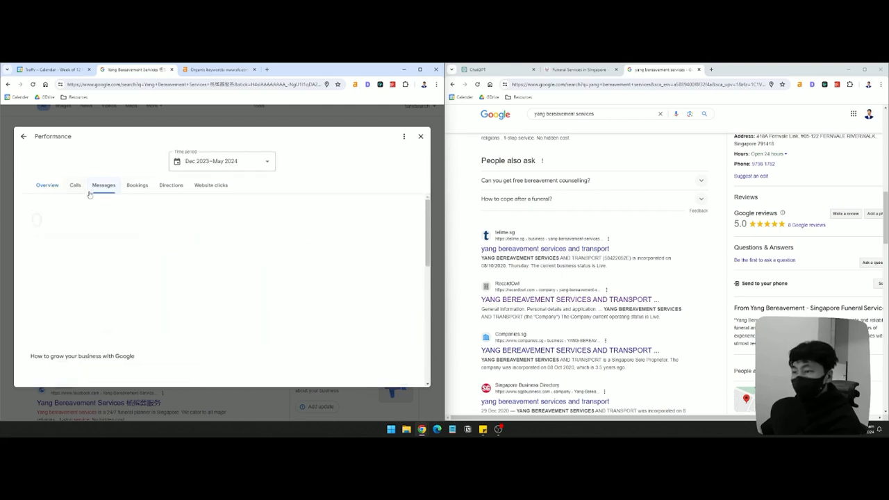
{"action": "left_click", "coordinate": [210, 185]}
{"action": "left_click", "coordinate": [82, 186]}
{"action": "left_click", "coordinate": [48, 186]}
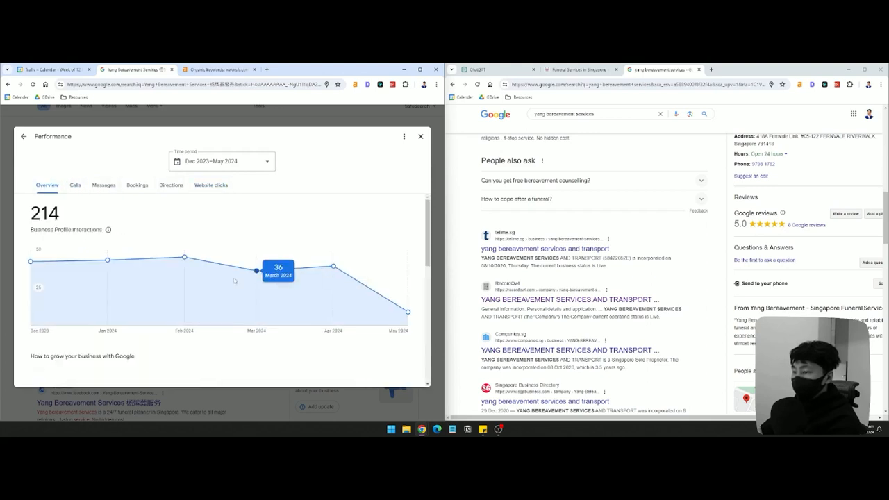
{"action": "scroll", "coordinate": [321, 269], "scroll_direction": "down", "scroll_amount": 4}
{"action": "scroll", "coordinate": [321, 270], "scroll_direction": "down", "scroll_amount": 2}
{"action": "scroll", "coordinate": [321, 269], "scroll_direction": "up", "scroll_amount": 5}
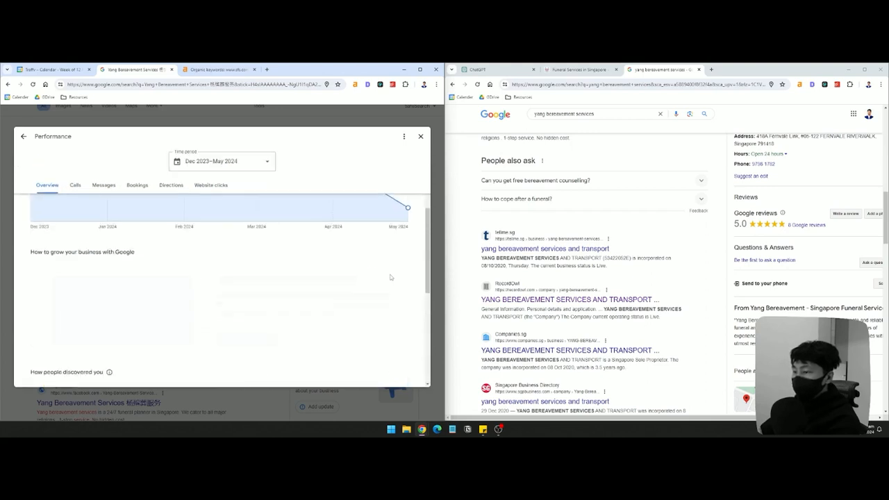
View the available time periods, re-examine the search terms in the overview and close the performance report.
{"action": "left_click", "coordinate": [262, 161]}
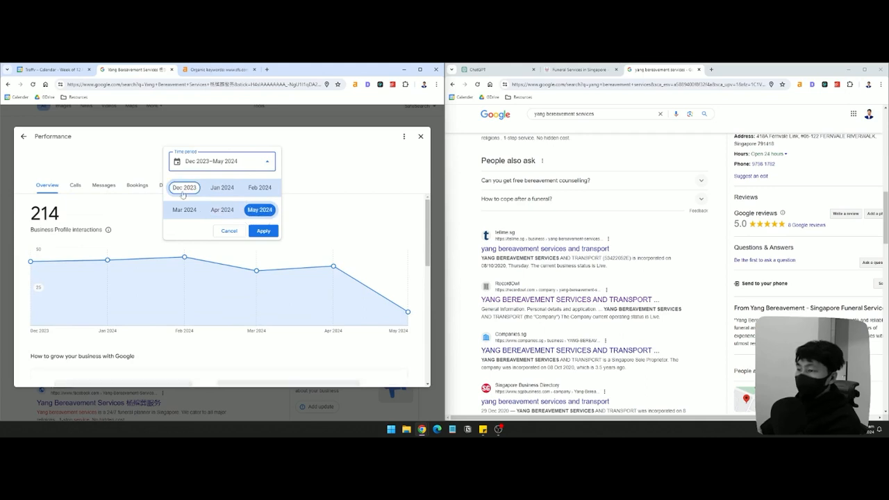
{"action": "scroll", "coordinate": [326, 271], "scroll_direction": "down", "scroll_amount": 4}
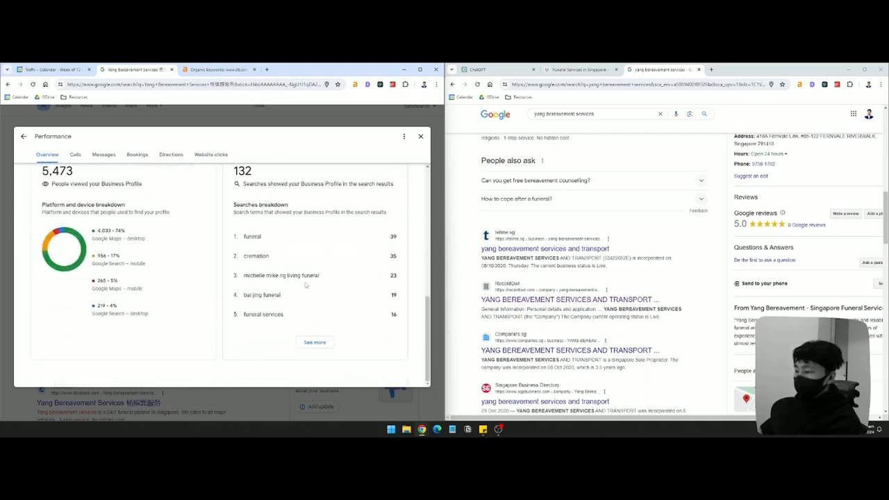
{"action": "left_click_drag", "start_coordinate": [409, 317], "coordinate": [264, 315]}
{"action": "left_click", "coordinate": [356, 314]}
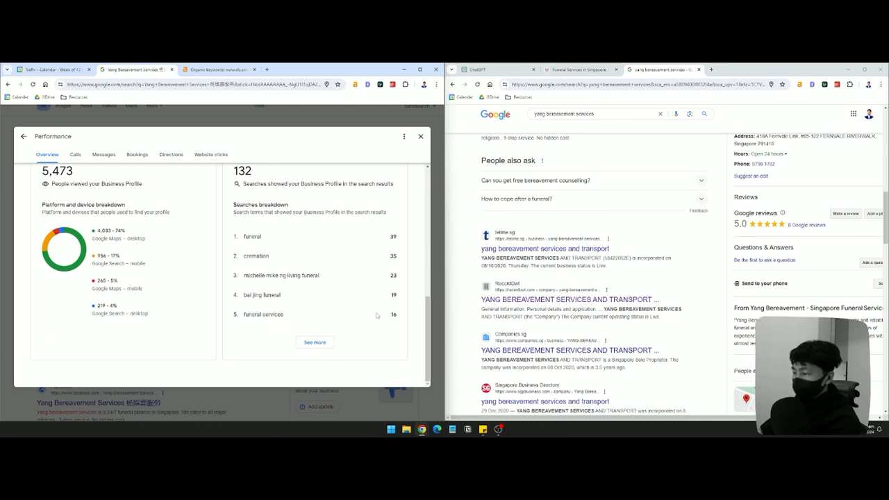
{"action": "key", "text": "Escape"}
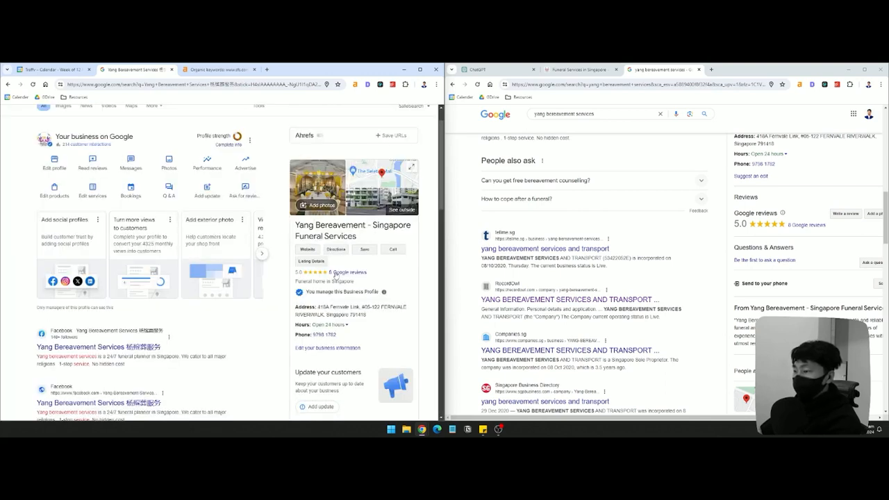
Open the profile's services, inspect the Funeral director service's name and price options, and go back without saving.
{"action": "scroll", "coordinate": [345, 282], "scroll_direction": "down", "scroll_amount": 3}
{"action": "scroll", "coordinate": [364, 306], "scroll_direction": "up", "scroll_amount": 4}
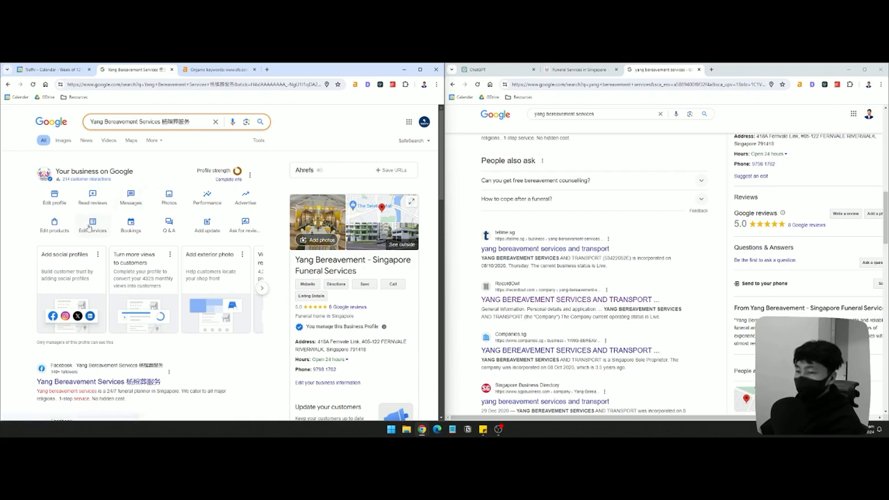
{"action": "left_click", "coordinate": [61, 227]}
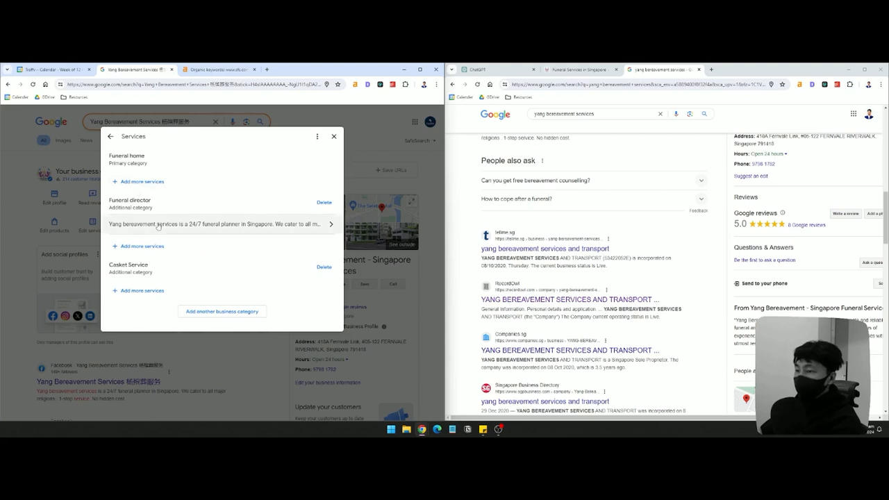
{"action": "left_click", "coordinate": [277, 224]}
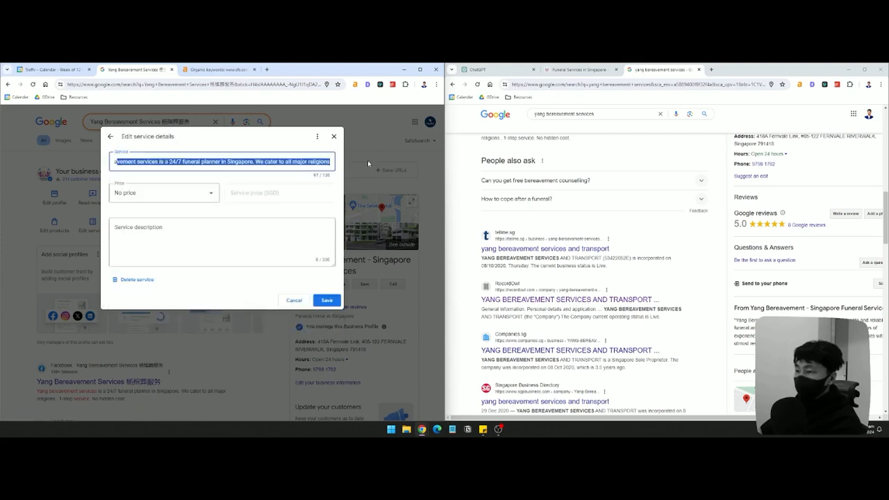
{"action": "left_click", "coordinate": [257, 162]}
{"action": "left_click", "coordinate": [172, 197]}
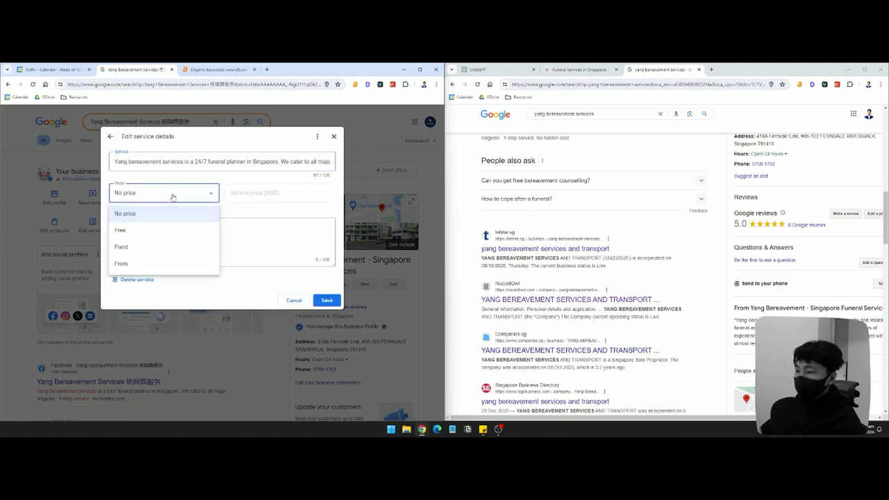
{"action": "left_click", "coordinate": [172, 196]}
{"action": "left_click", "coordinate": [167, 195]}
{"action": "key", "text": "alt+Left"}
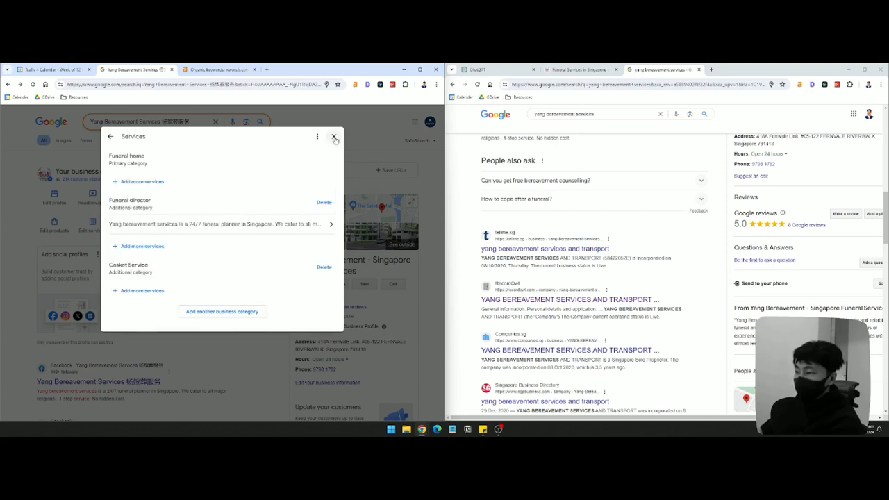
Switch to the sticky note and add the lines "Hindu Funeral Packages" and "xxx Funeral Packes" below the customer wants list.
{"action": "left_click", "coordinate": [482, 430]}
{"action": "key", "text": "Right"}
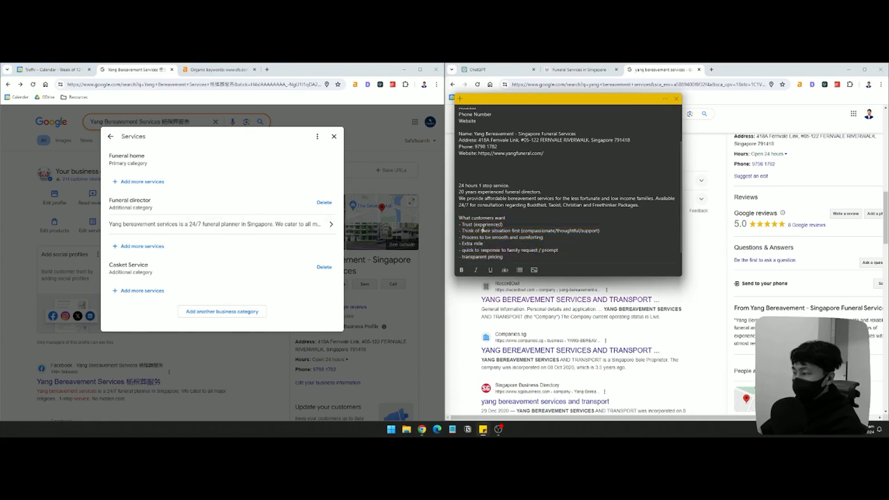
{"action": "key", "text": "Return"}
{"action": "key", "text": "Return"}
{"action": "key", "text": "Return"}
{"action": "key", "text": "Return"}
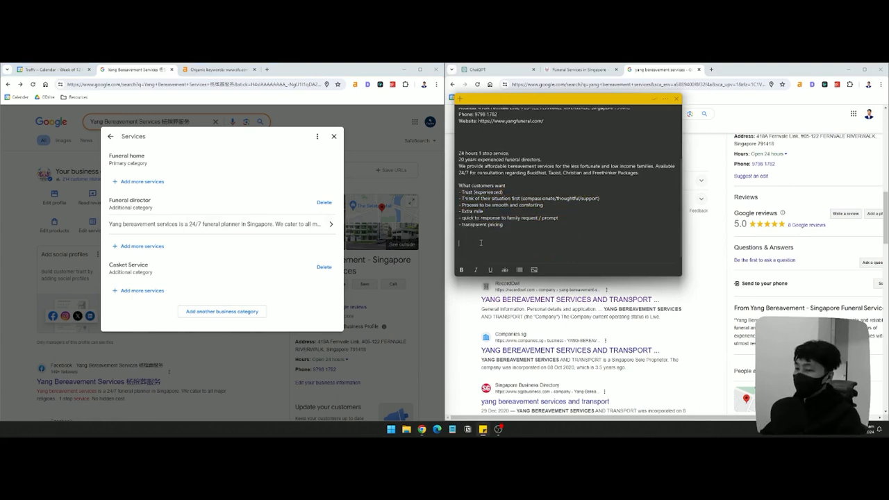
{"action": "key", "text": "BackSpace"}
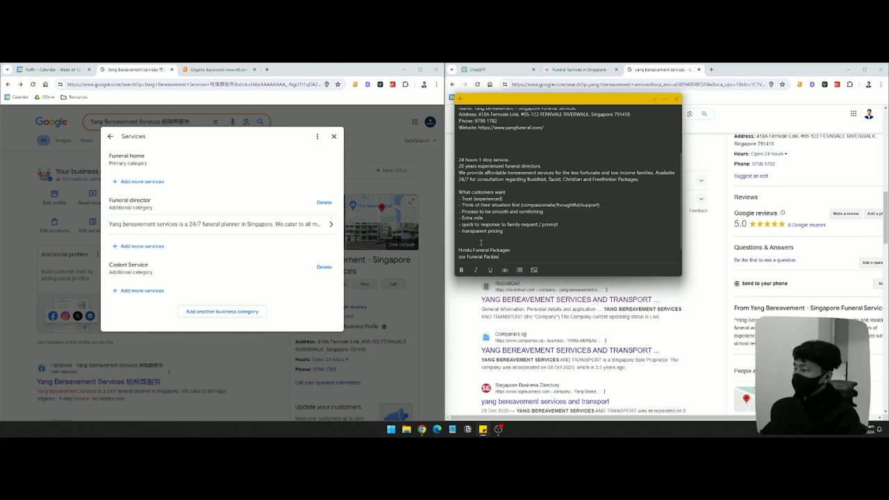
{"action": "key", "text": "Return"}
{"action": "key", "text": "Return"}
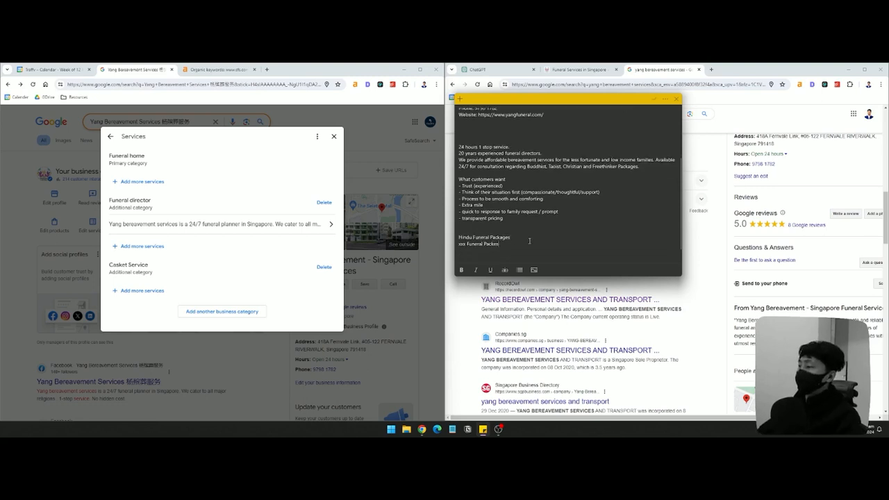
Add a dash at the end of both funeral package lines in the sticky note.
{"action": "left_click_drag", "start_coordinate": [505, 244], "coordinate": [458, 238]}
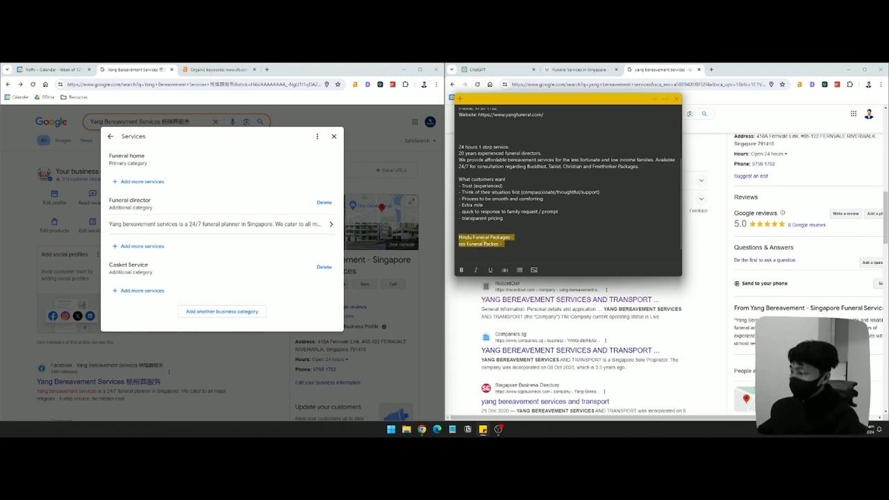
{"action": "left_click", "coordinate": [528, 243]}
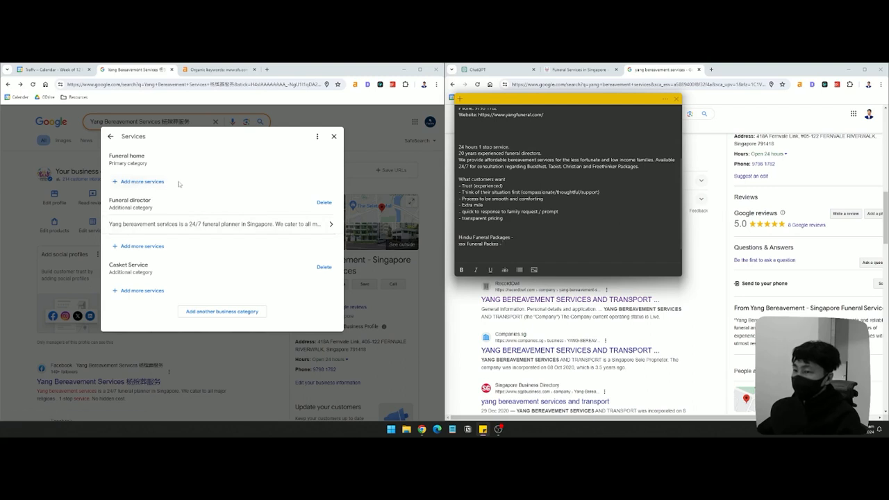
Open the Funeral director service's details, examine its description field and price options, and cancel without saving.
{"action": "left_click", "coordinate": [237, 224]}
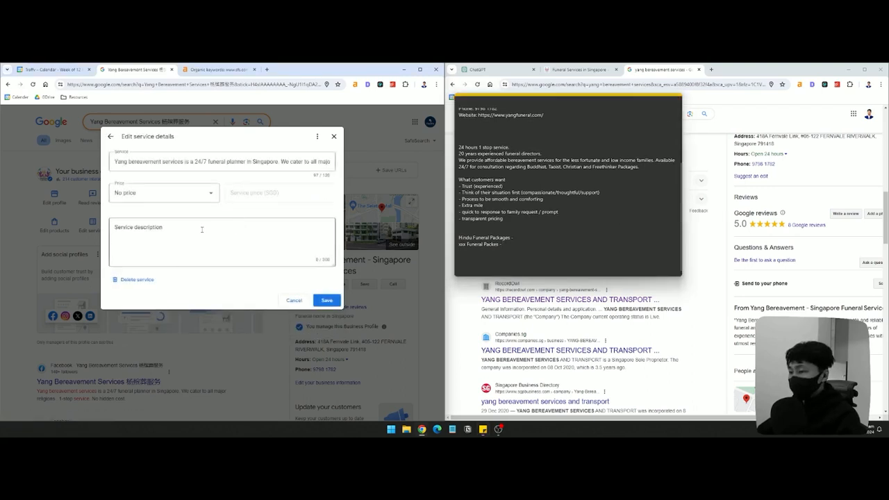
{"action": "left_click", "coordinate": [206, 225]}
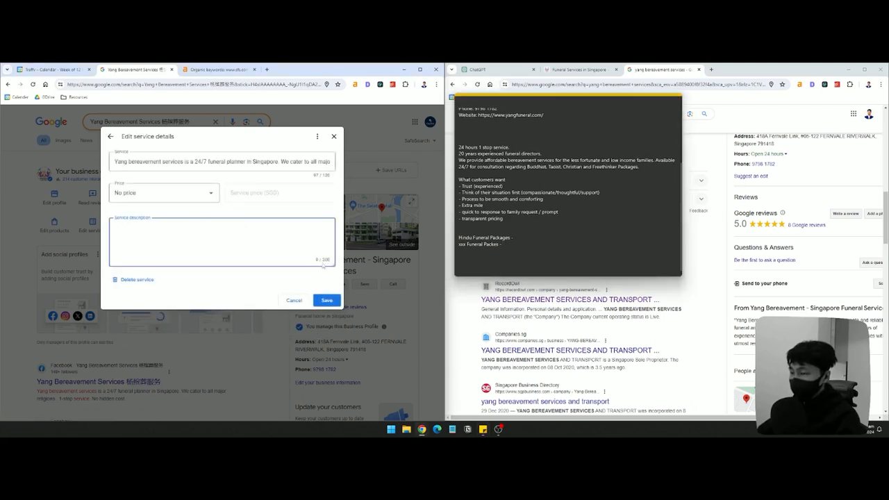
{"action": "left_click", "coordinate": [177, 193]}
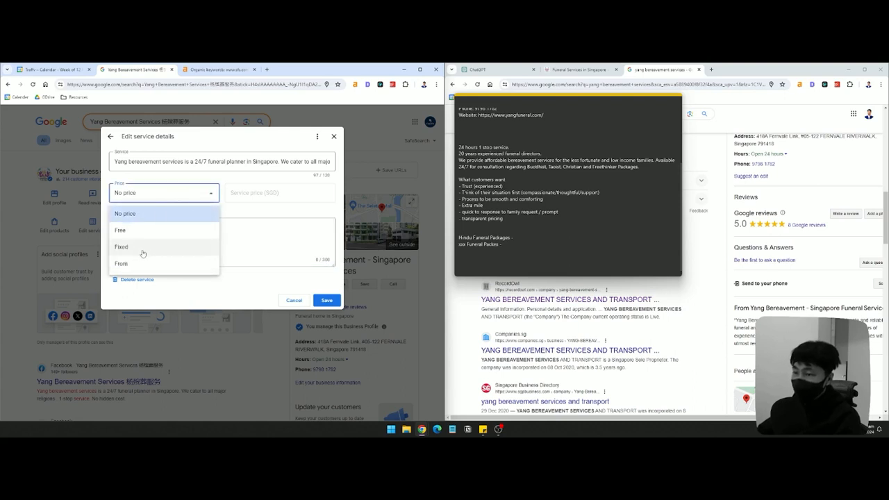
{"action": "left_click", "coordinate": [138, 214]}
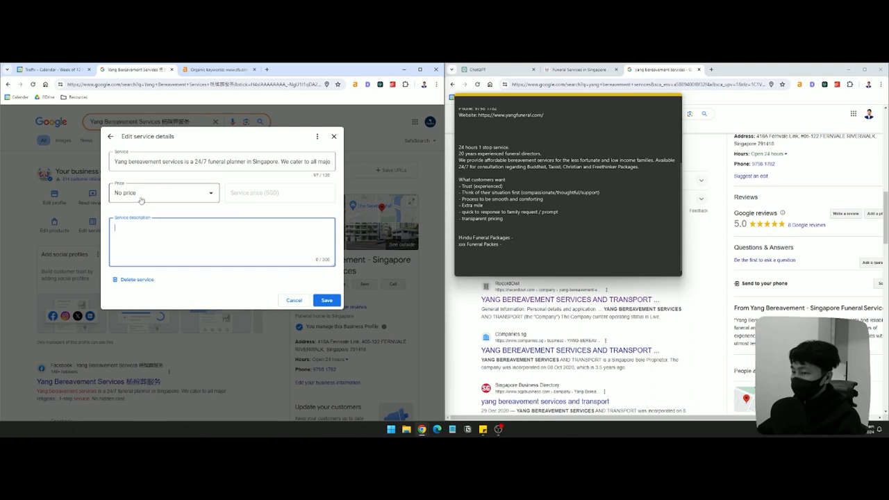
{"action": "left_click", "coordinate": [164, 193]}
{"action": "left_click", "coordinate": [163, 213]}
{"action": "left_click", "coordinate": [163, 196]}
{"action": "left_click", "coordinate": [228, 216]}
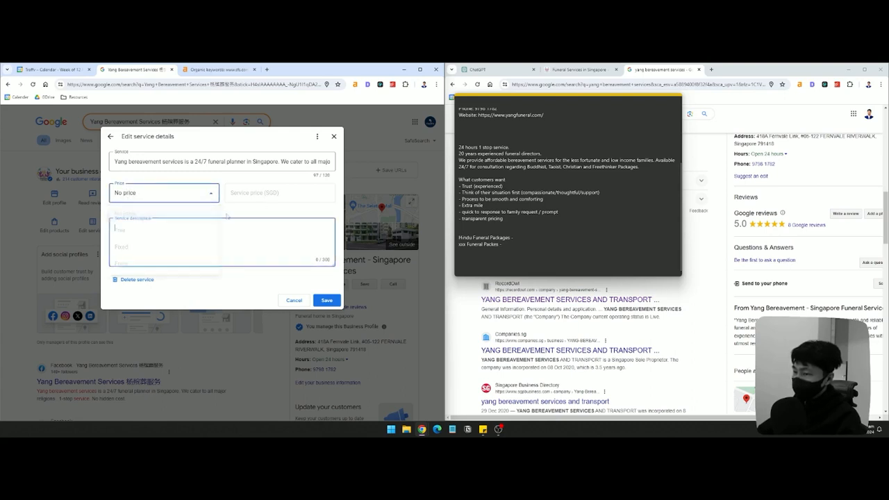
{"action": "left_click", "coordinate": [524, 237]}
{"action": "left_click", "coordinate": [145, 193]}
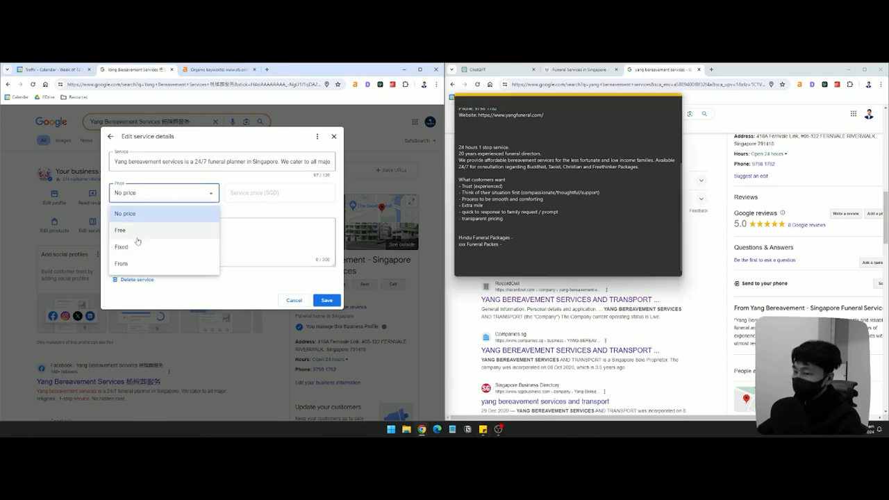
{"action": "left_click", "coordinate": [163, 212]}
{"action": "left_click", "coordinate": [159, 194]}
{"action": "left_click", "coordinate": [157, 227]}
{"action": "left_click", "coordinate": [294, 300]}
Switch to the sticky note and correct its last line to "xxx Funeral Packages -".
{"action": "left_click", "coordinate": [556, 252]}
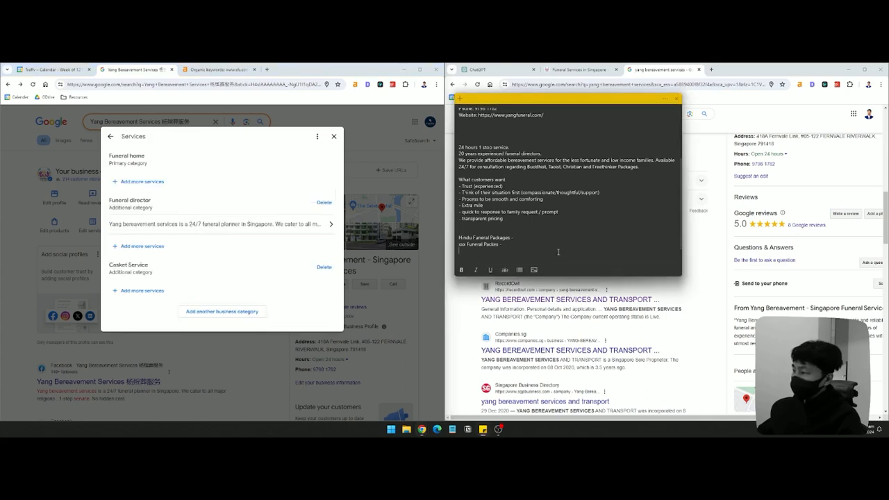
{"action": "left_click", "coordinate": [499, 429]}
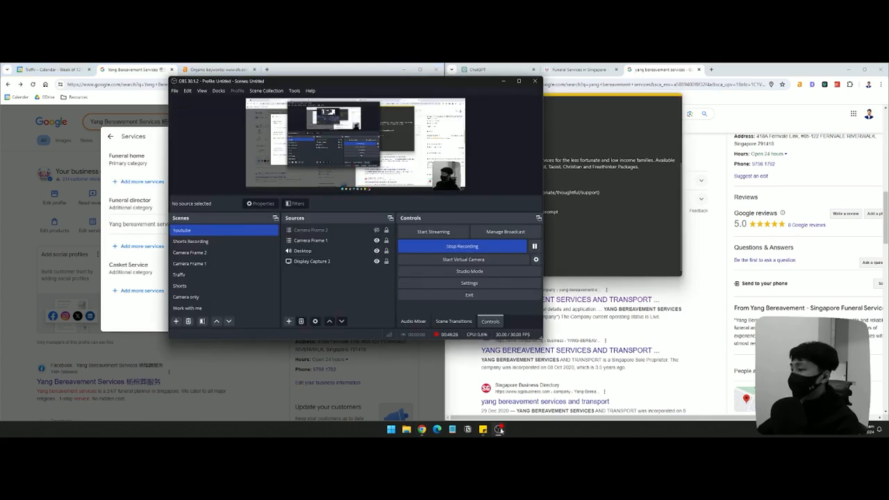
{"action": "left_click", "coordinate": [499, 429]}
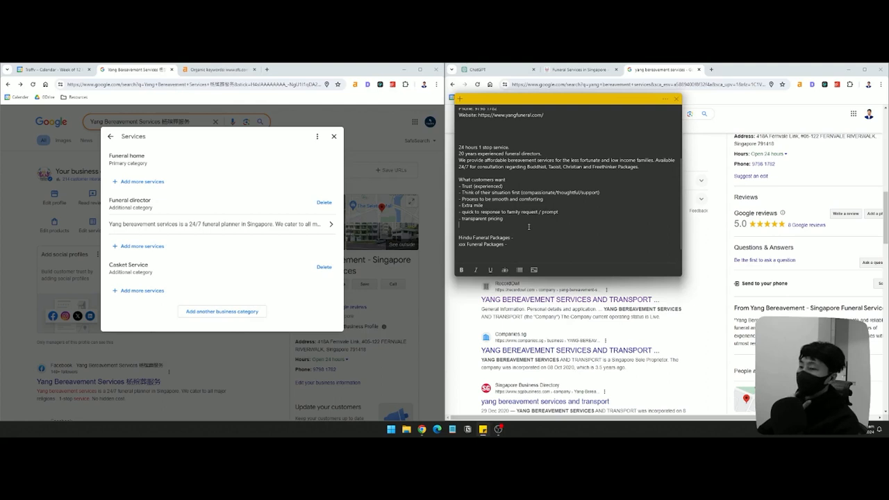
Add a "CONTINUE" heading with the line "GBP" below it, above the funeral package lines in the note.
{"action": "scroll", "coordinate": [507, 174], "scroll_direction": "up", "scroll_amount": 3}
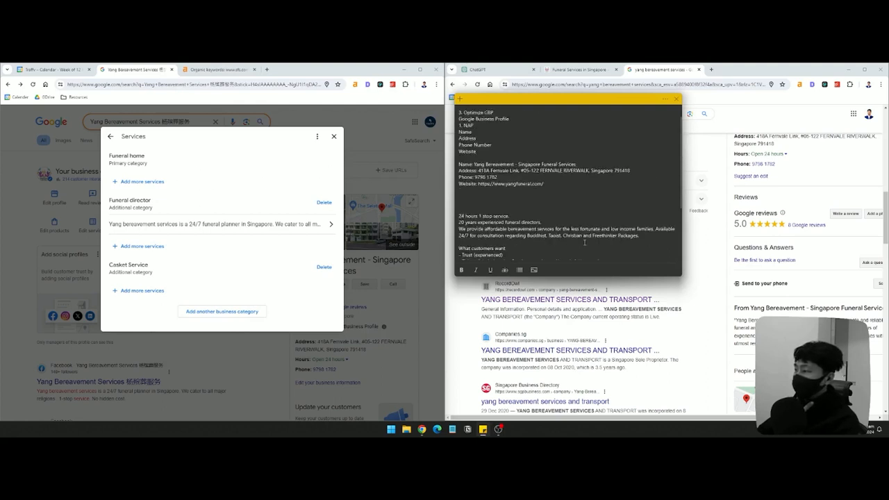
{"action": "scroll", "coordinate": [590, 184], "scroll_direction": "down", "scroll_amount": 3}
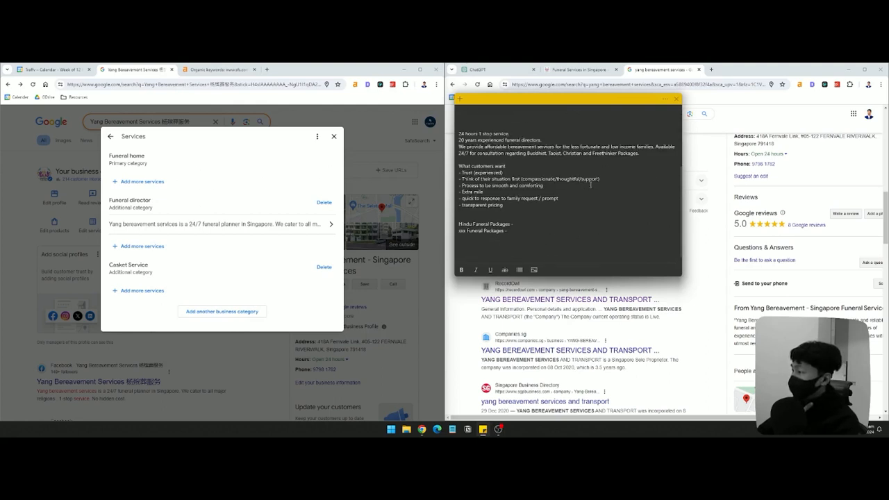
{"action": "key", "text": "Return"}
{"action": "key", "text": "Return"}
{"action": "type", "text": "CONT"}
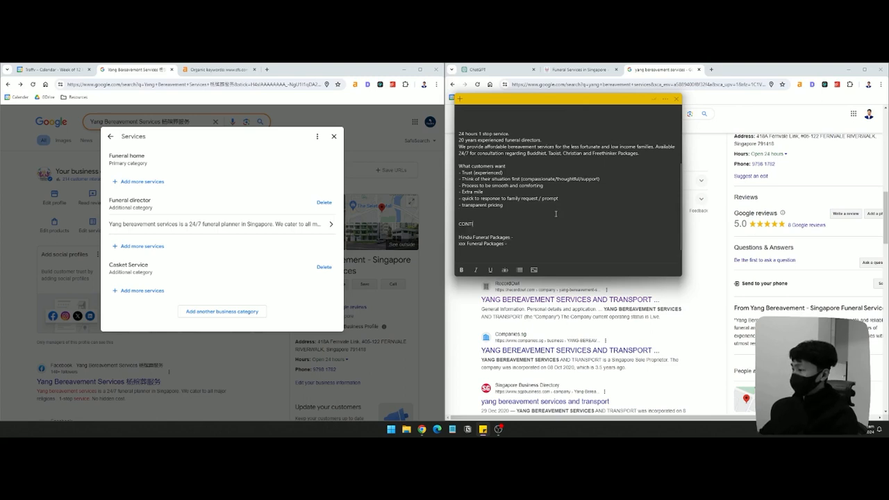
{"action": "type", "text": "INUE BP"}
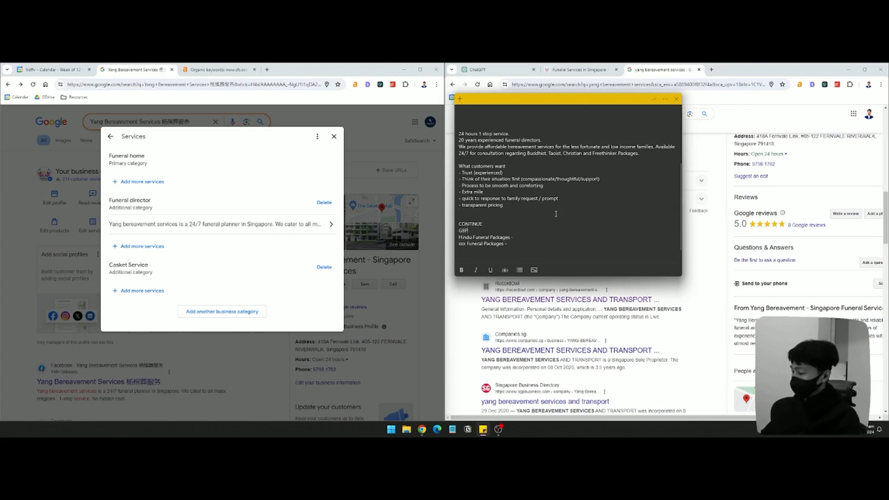
Replace the line under "CONTINUE" with "Add in services in GBP" and add "EG:" above the Hindu Funeral Packages line.
{"action": "key", "text": "BackSpace"}
{"action": "key", "text": "BackSpace"}
{"action": "key", "text": "BackSpace"}
{"action": "key", "text": "BackSpace"}
{"action": "key", "text": "BackSpace"}
{"action": "key", "text": "BackSpace"}
{"action": "key", "text": "BackSpace"}
{"action": "key", "text": "BackSpace"}
{"action": "key", "text": "BackSpace"}
{"action": "key", "text": "BackSpace"}
{"action": "key", "text": "BackSpace"}
{"action": "key", "text": "BackSpace"}
{"action": "type", "text": "Add in services in"}
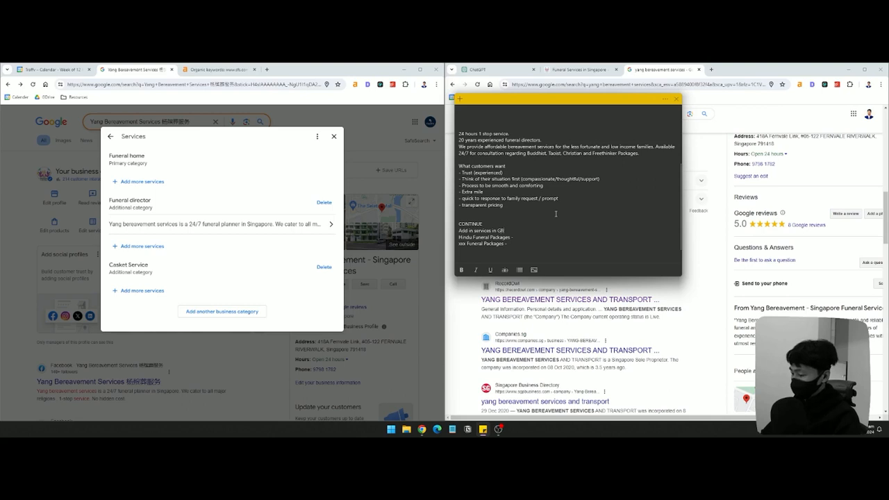
{"action": "type", "text": "EG:"}
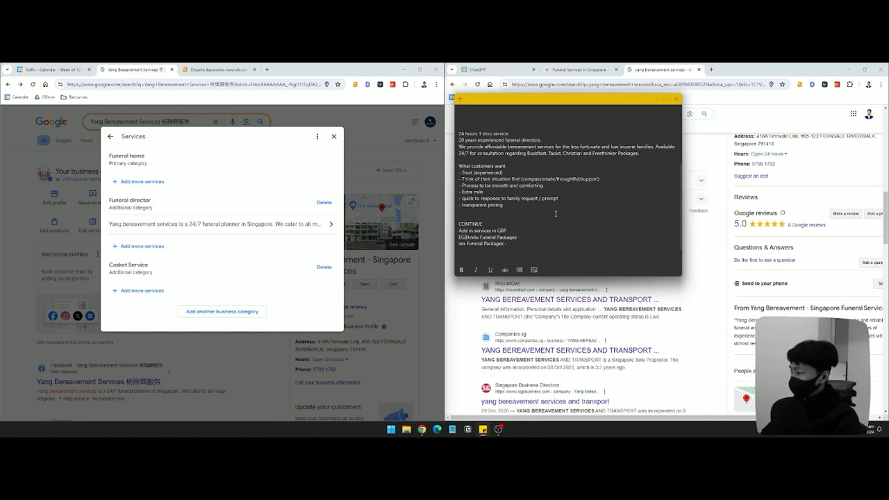
{"action": "key", "text": "Return"}
Close the services editor and review the sticky note and the business profile's details and description in the search results.
{"action": "left_click", "coordinate": [109, 136]}
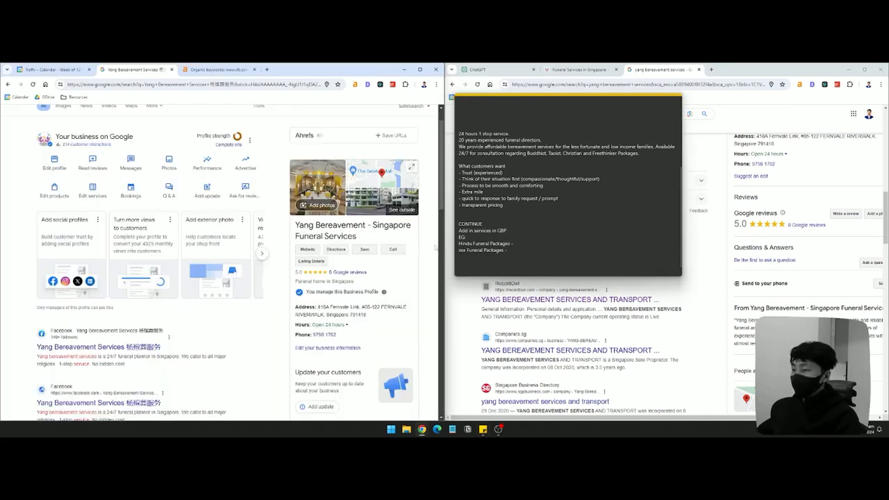
{"action": "left_click", "coordinate": [512, 243]}
{"action": "scroll", "coordinate": [553, 237], "scroll_direction": "down", "scroll_amount": 1}
{"action": "left_click", "coordinate": [538, 226]}
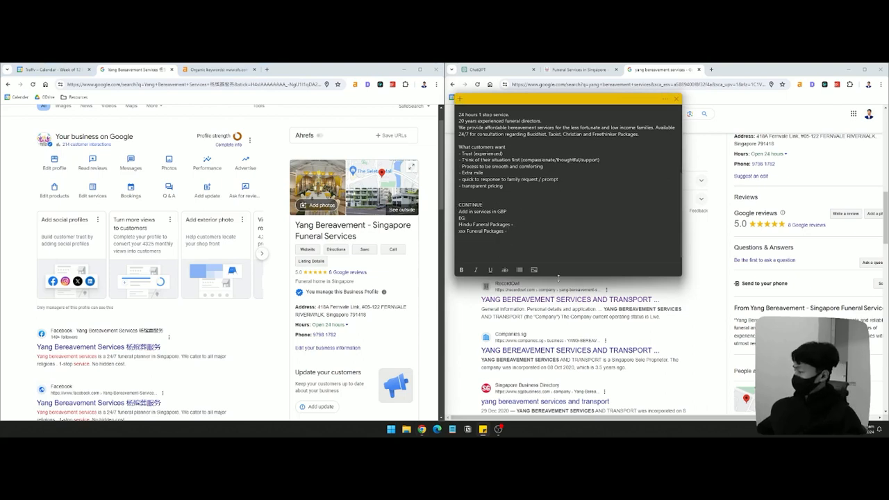
{"action": "left_click", "coordinate": [522, 200]}
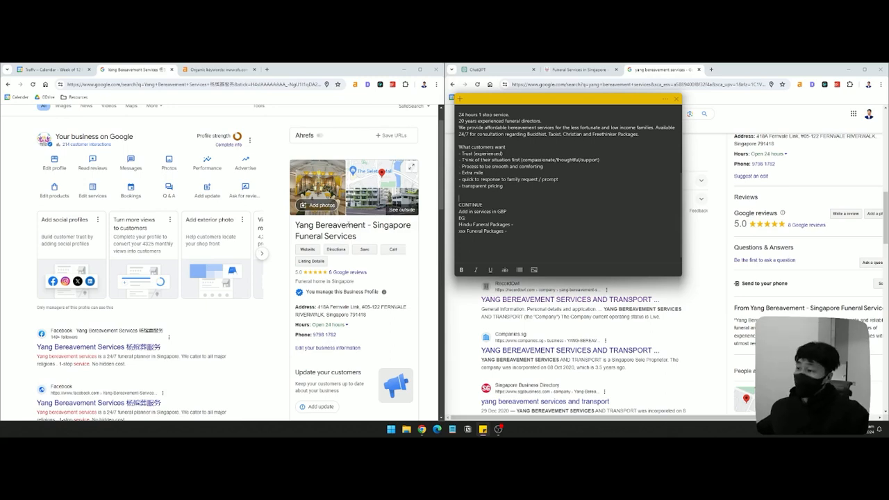
{"action": "scroll", "coordinate": [347, 226], "scroll_direction": "down", "scroll_amount": 5}
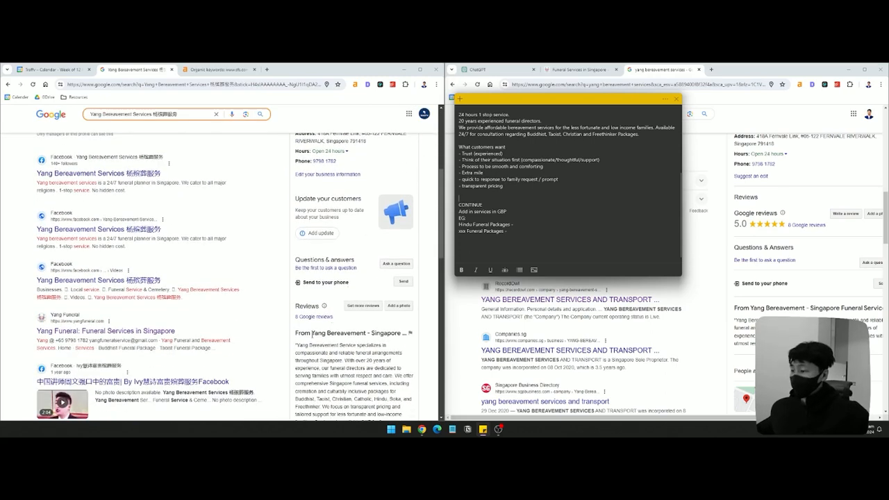
{"action": "scroll", "coordinate": [312, 334], "scroll_direction": "up", "scroll_amount": 5}
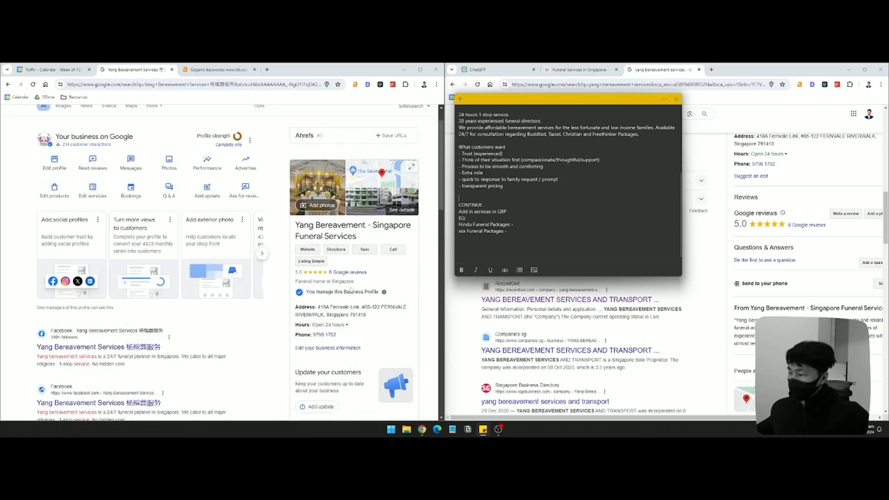
{"action": "scroll", "coordinate": [336, 279], "scroll_direction": "up", "scroll_amount": 1}
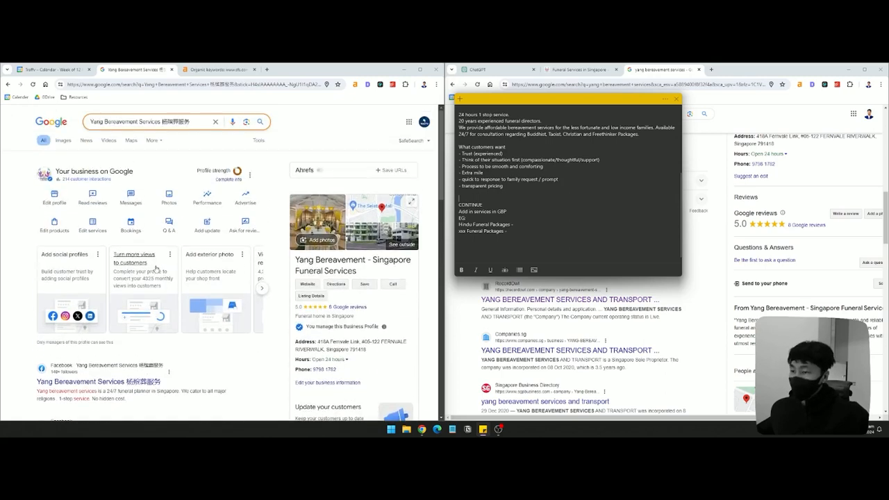
Check the profile's booking options, close them, browse the profile suggestion cards, and return to the sticky note.
{"action": "left_click", "coordinate": [138, 226]}
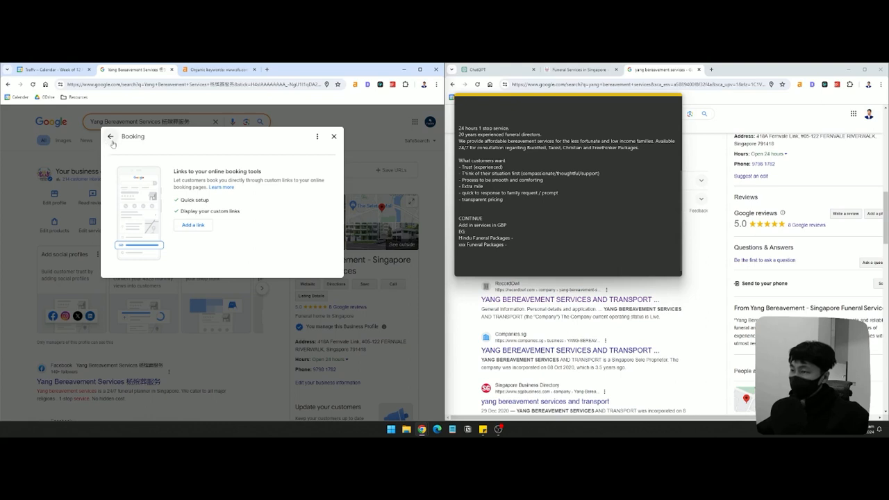
{"action": "left_click", "coordinate": [333, 136]}
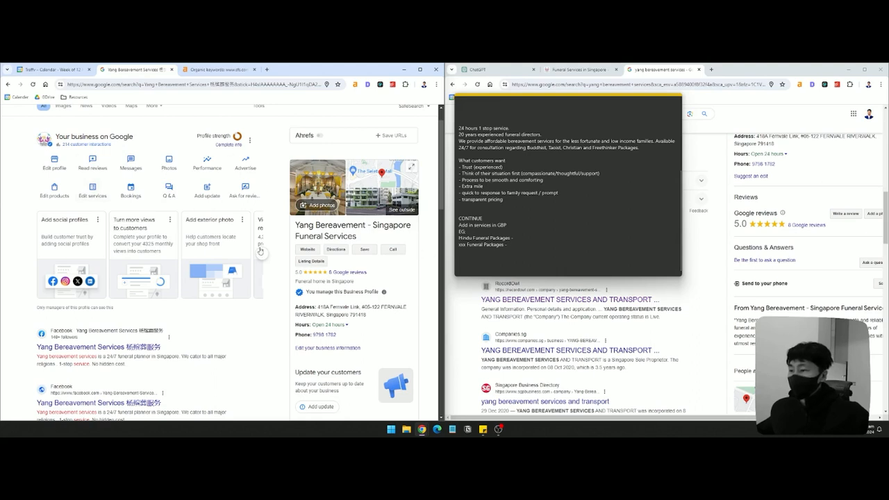
{"action": "left_click", "coordinate": [261, 253]}
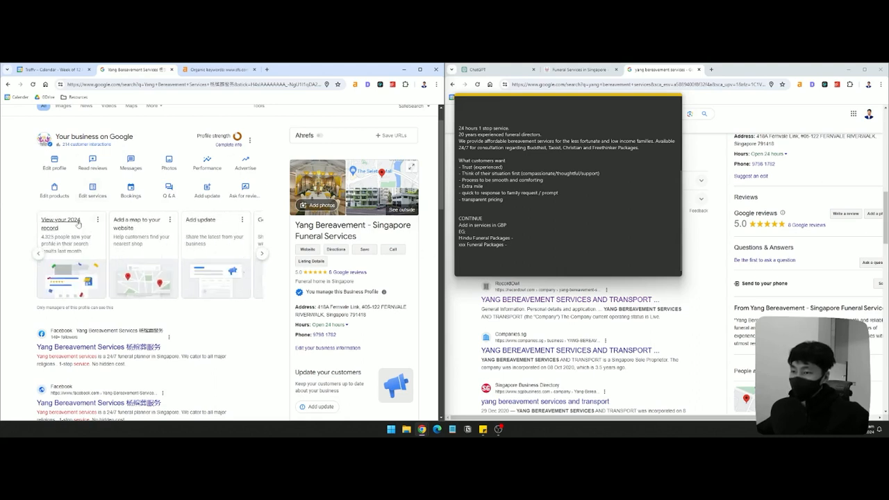
{"action": "left_click", "coordinate": [263, 255]}
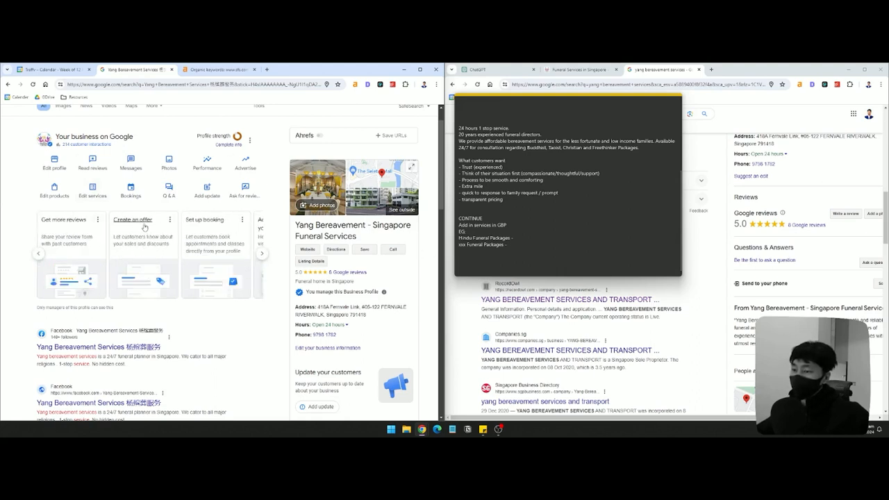
{"action": "left_click", "coordinate": [262, 254]}
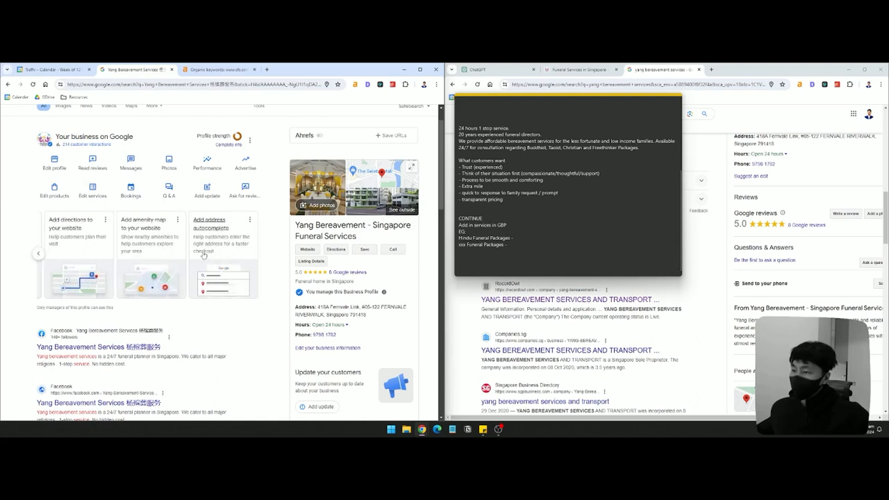
{"action": "left_click", "coordinate": [40, 250]}
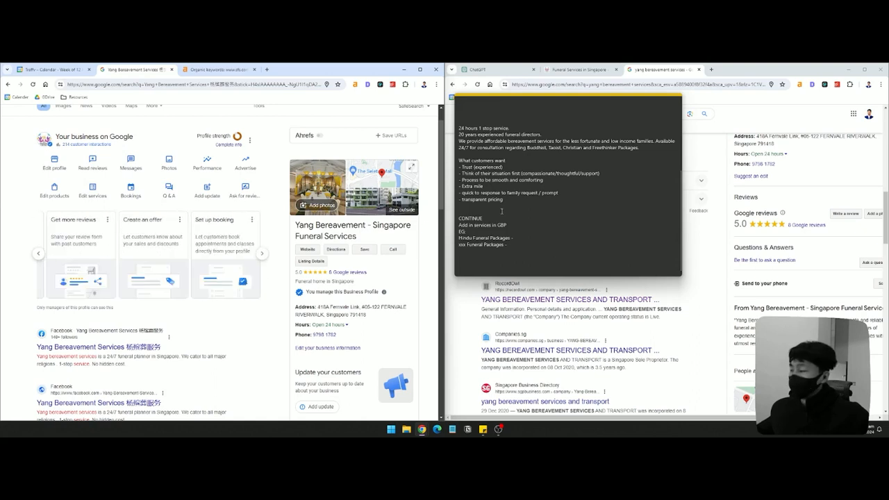
{"action": "left_click", "coordinate": [536, 210]}
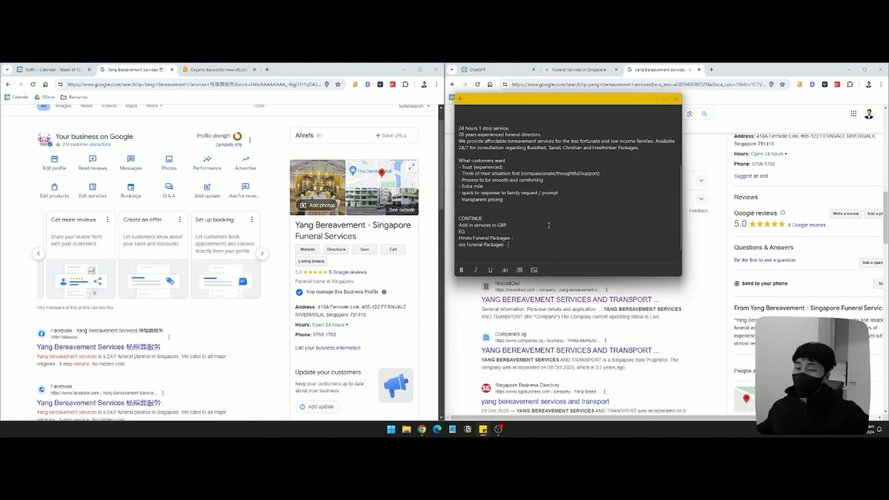